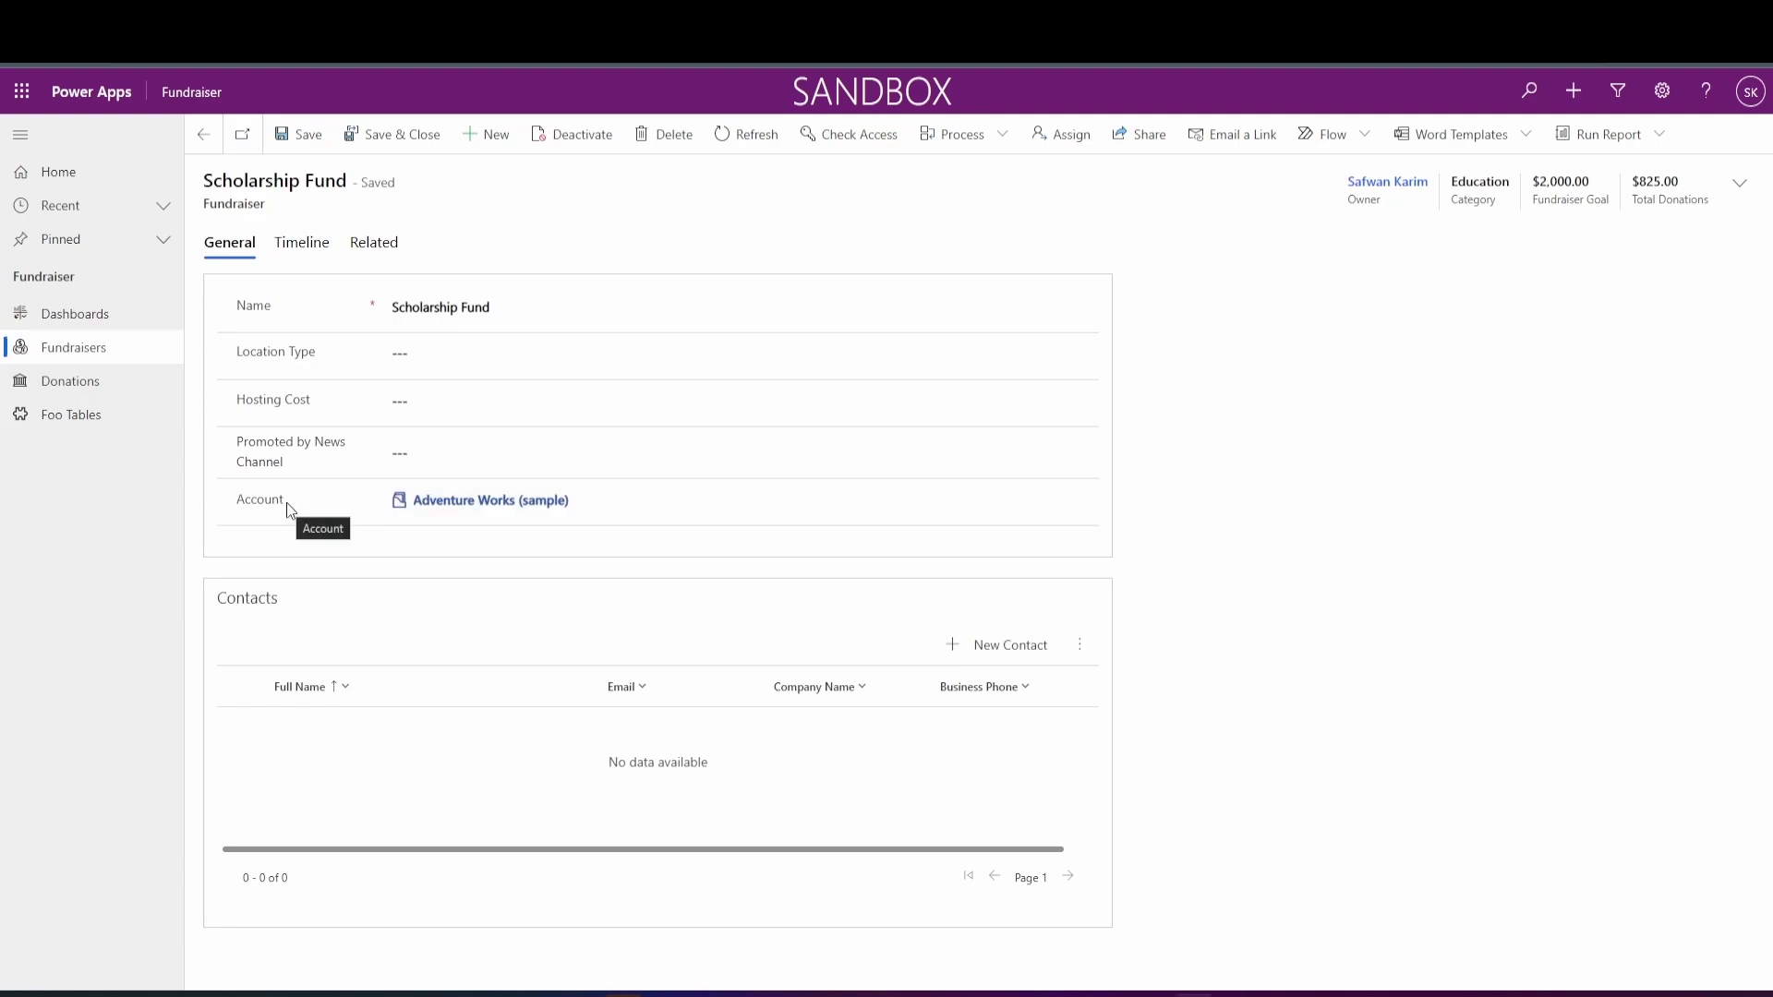
- Open a quick-create Contact from Scholarship Fund twice, confirming its Account lookup is empty each time
{"action": "left_click_drag", "start_coordinate": [287, 502], "coordinate": [231, 507]}
{"action": "left_click", "coordinate": [990, 656]}
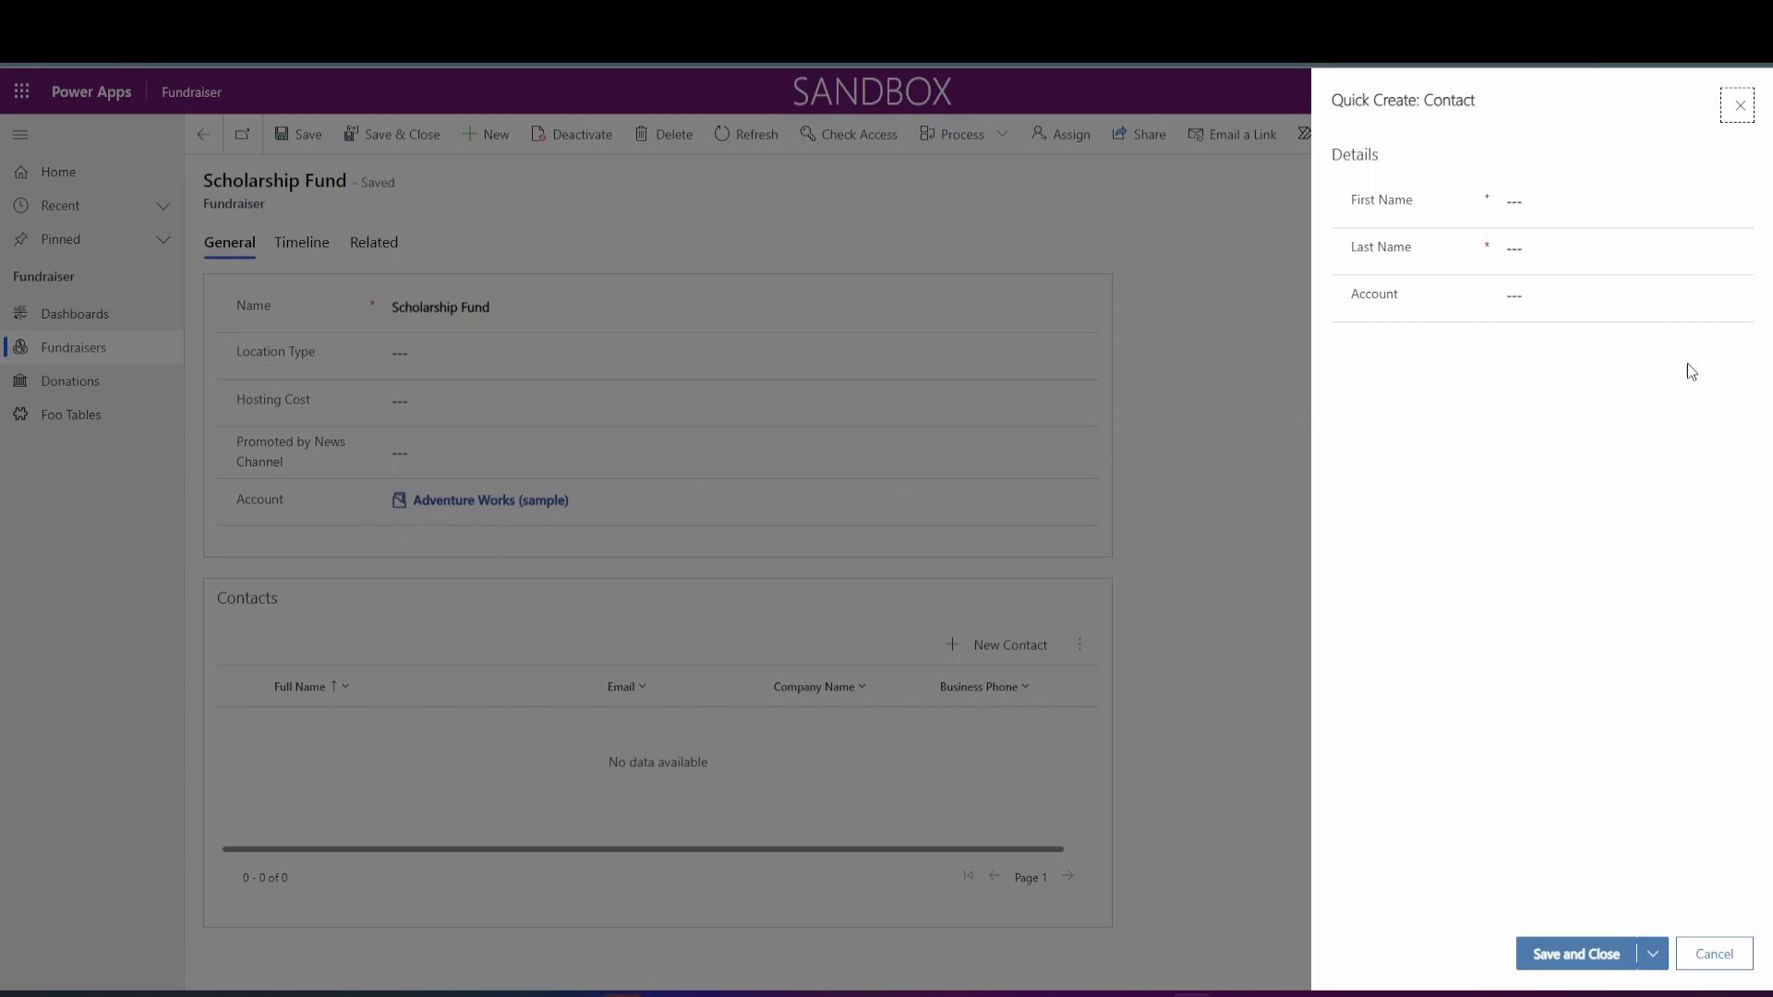
{"action": "left_click", "coordinate": [1592, 296]}
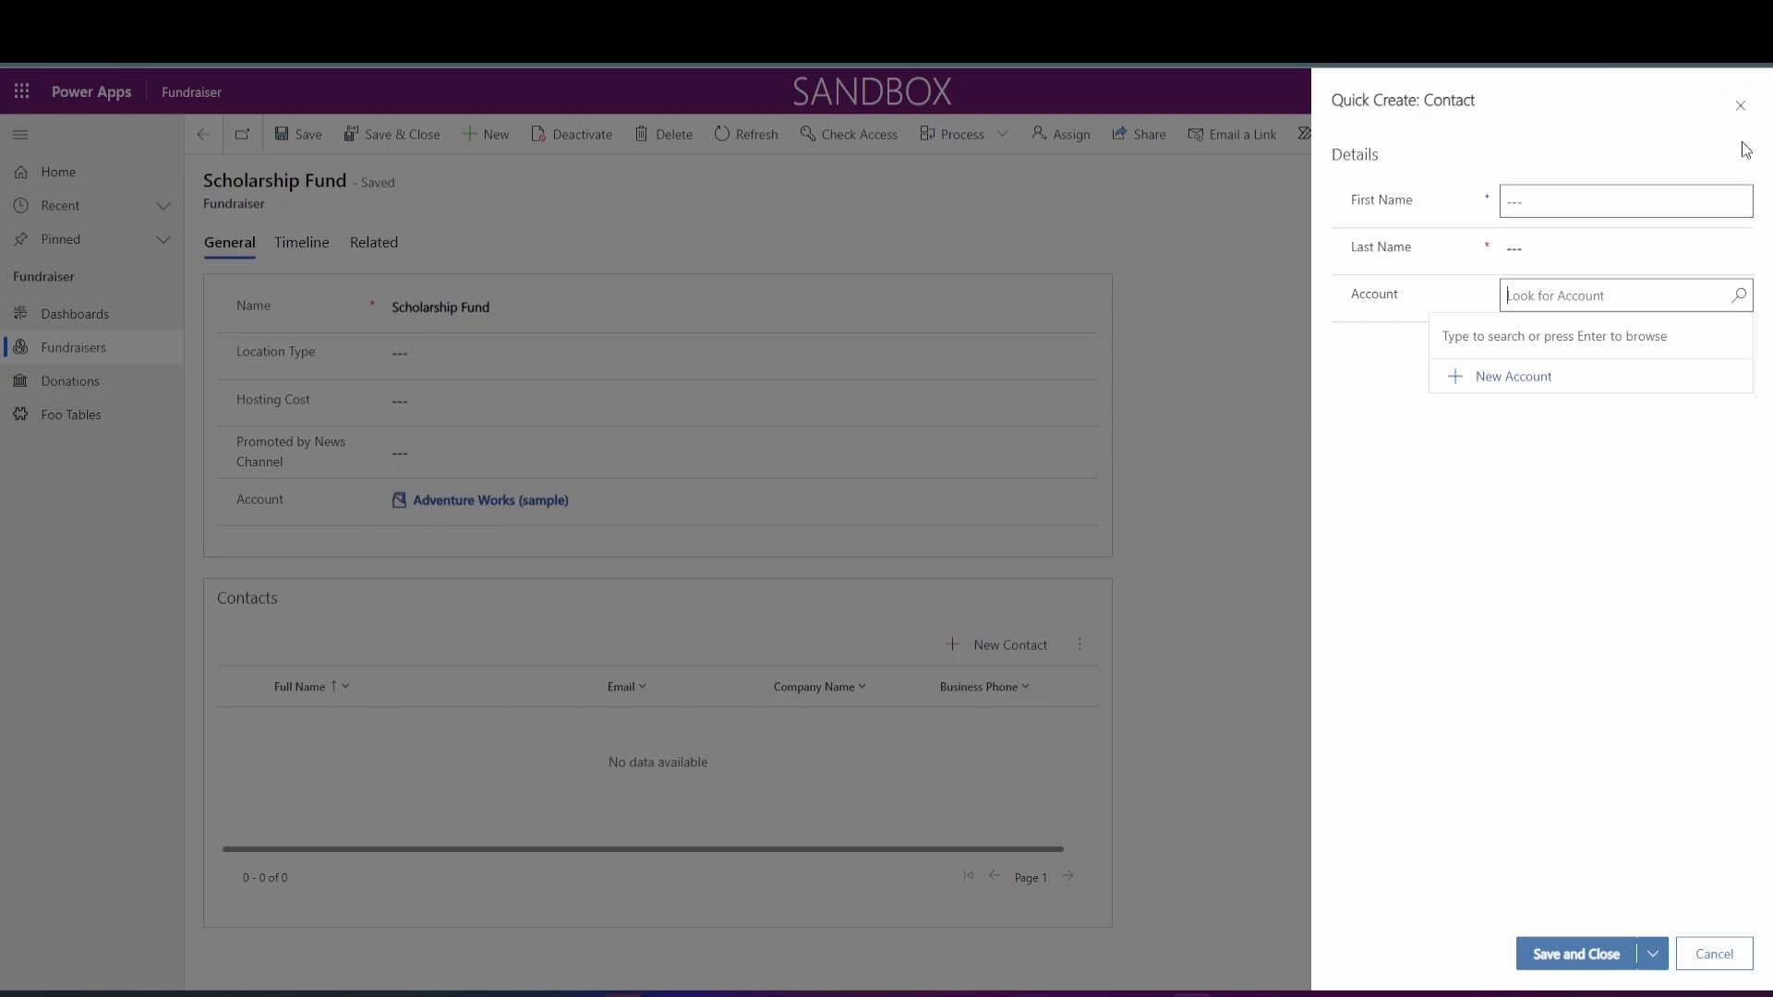
{"action": "left_click", "coordinate": [1738, 105]}
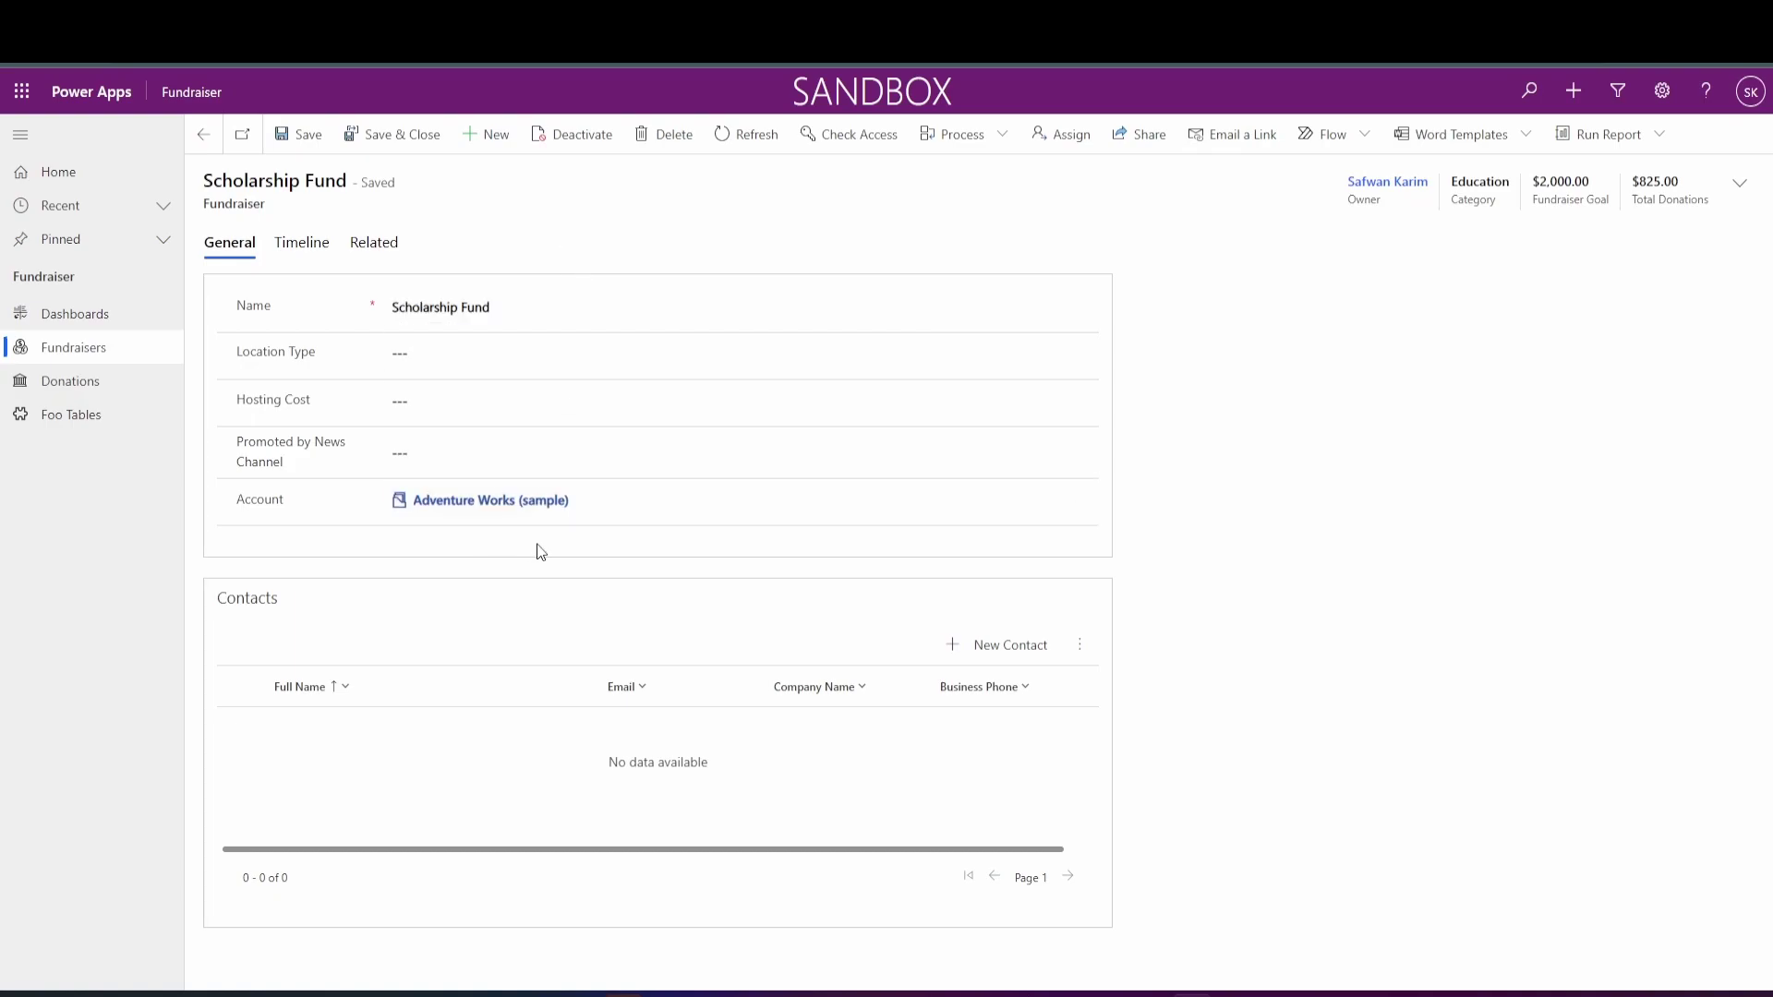
{"action": "left_click", "coordinate": [975, 647]}
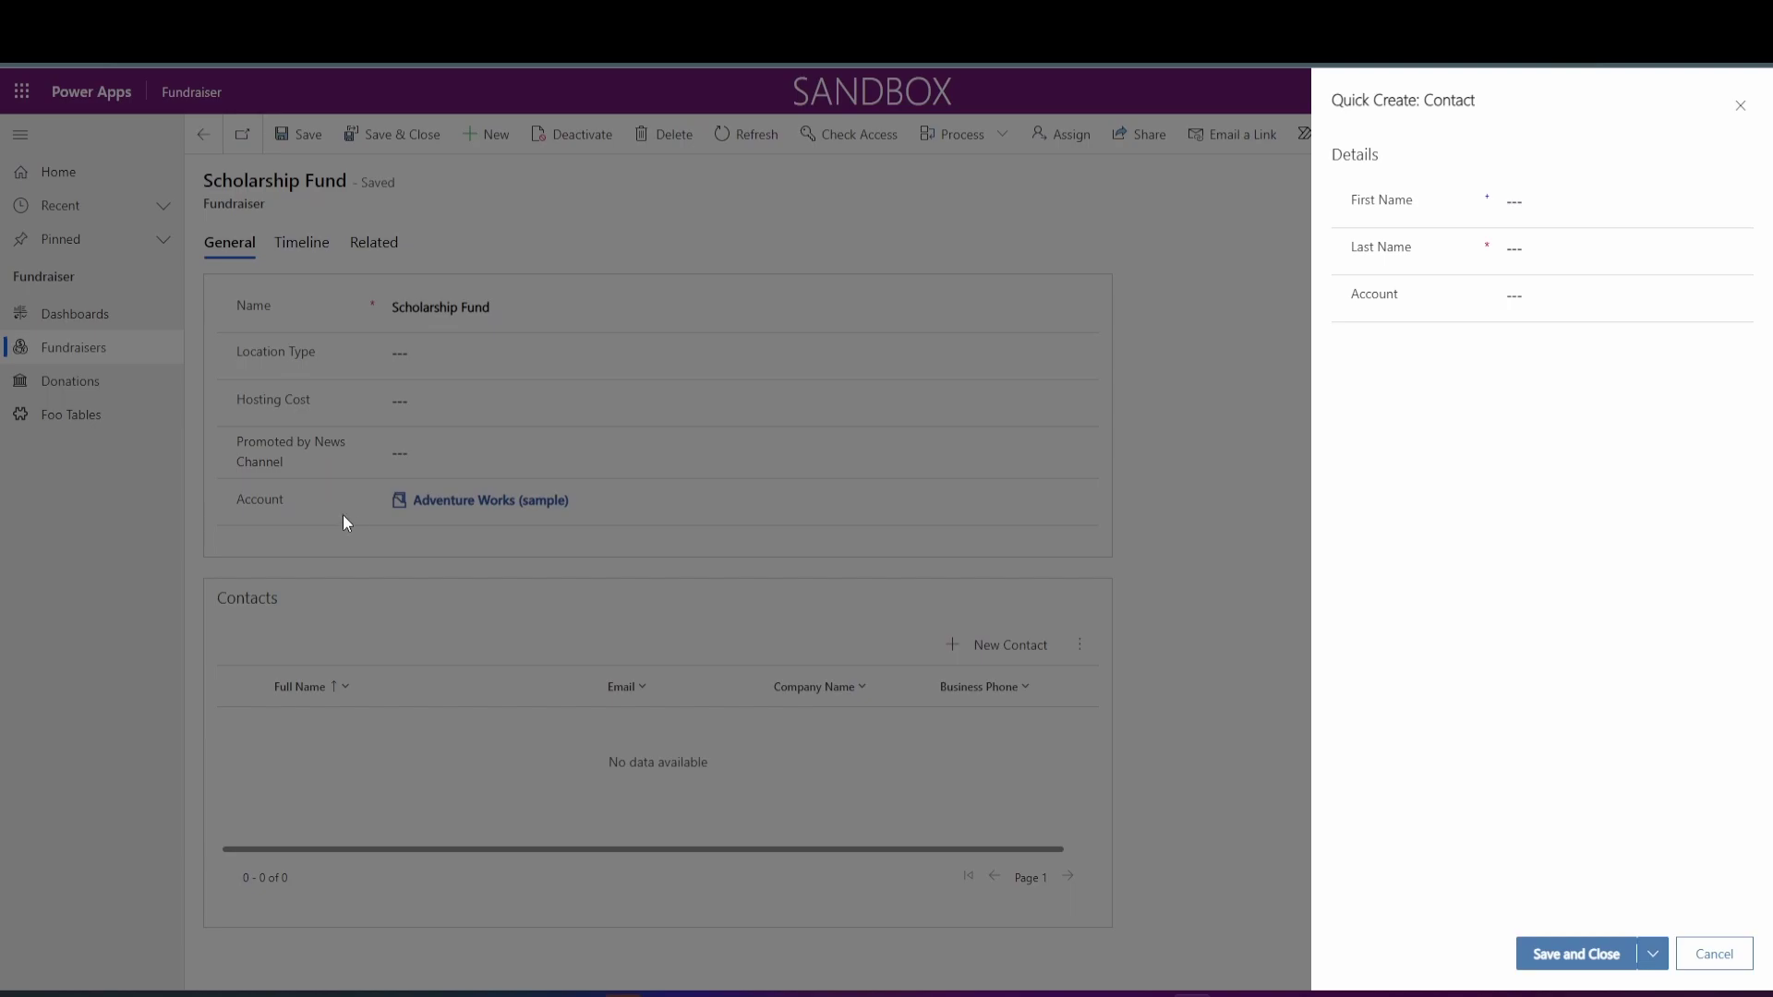
{"action": "left_click", "coordinate": [1563, 296]}
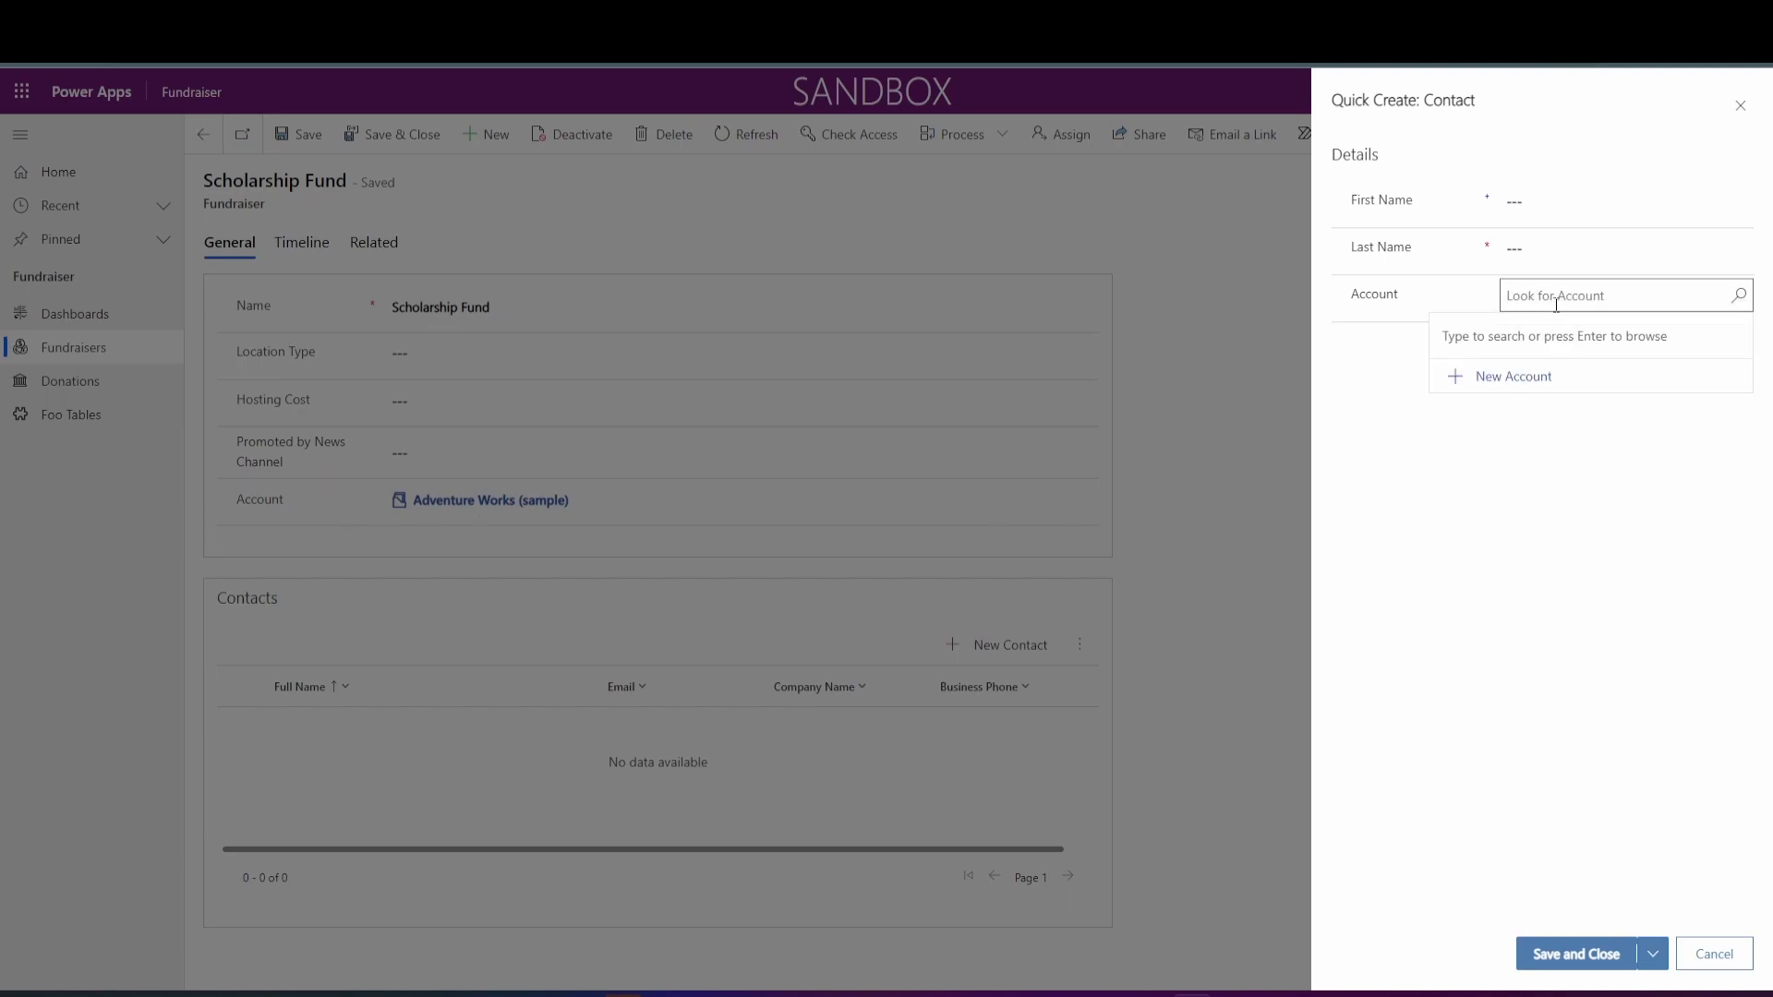
{"action": "left_click", "coordinate": [1741, 106]}
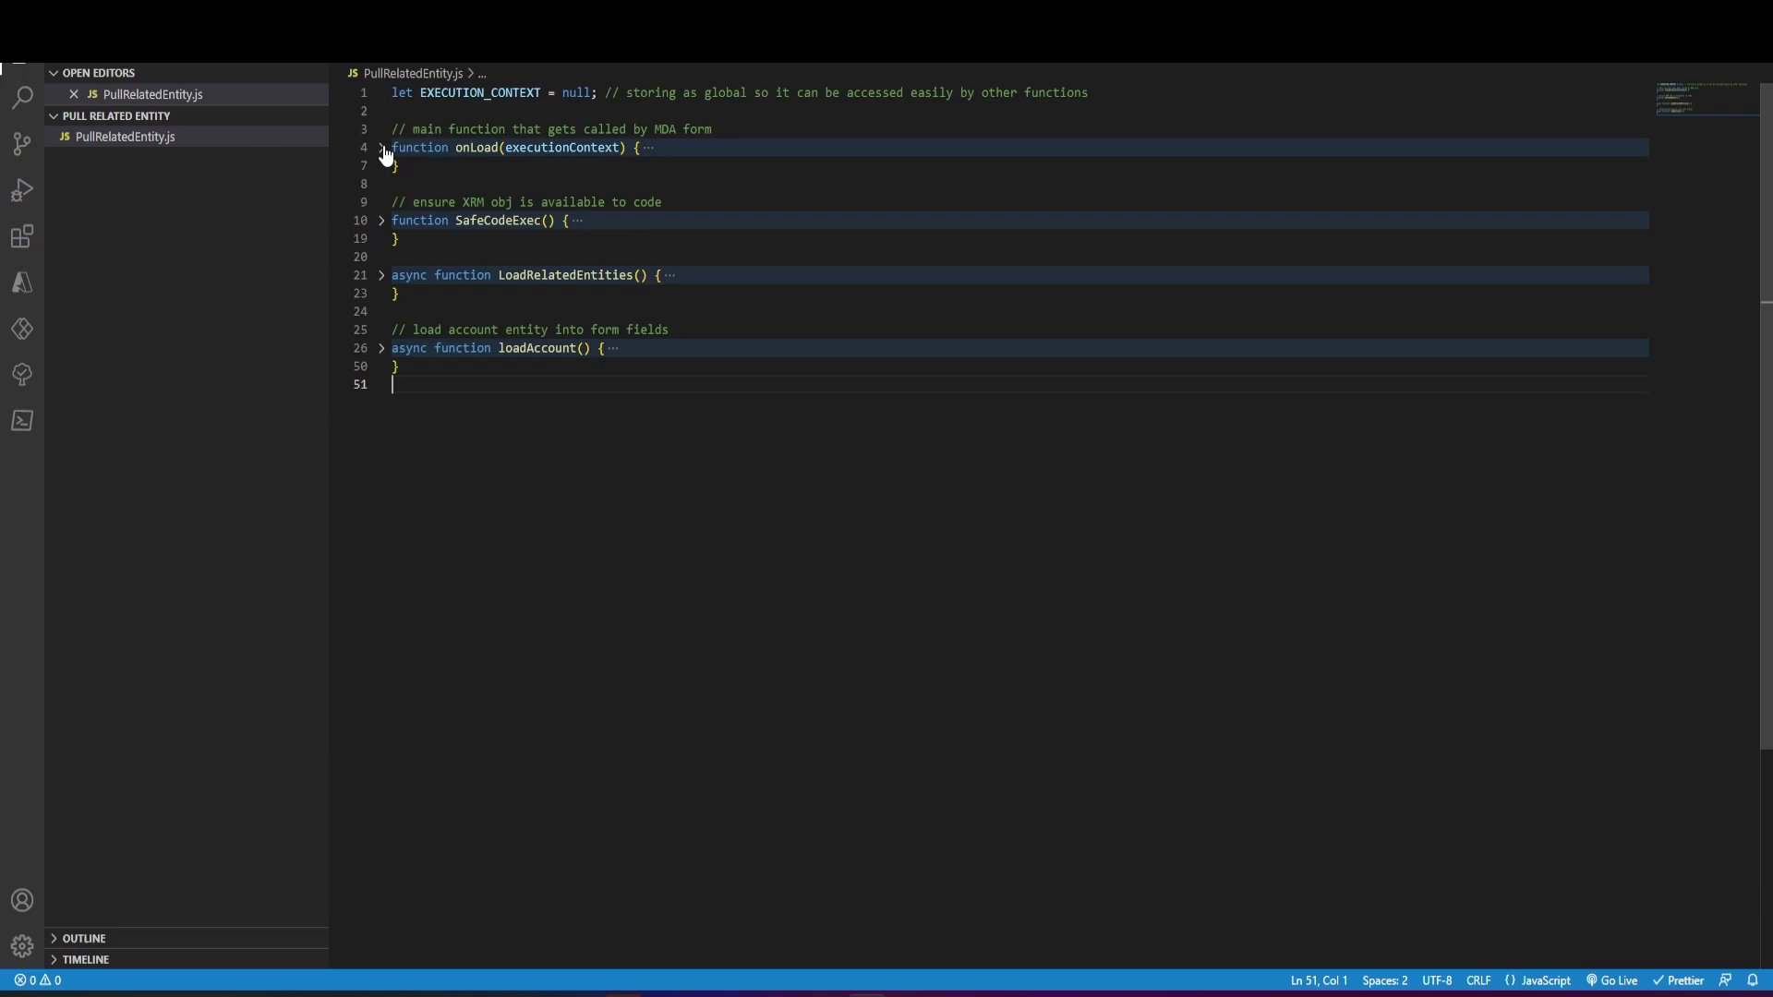
- Unfold onLoad and highlight its executionContext parameter and the SafeCodeExec call
{"action": "left_click", "coordinate": [384, 147]}
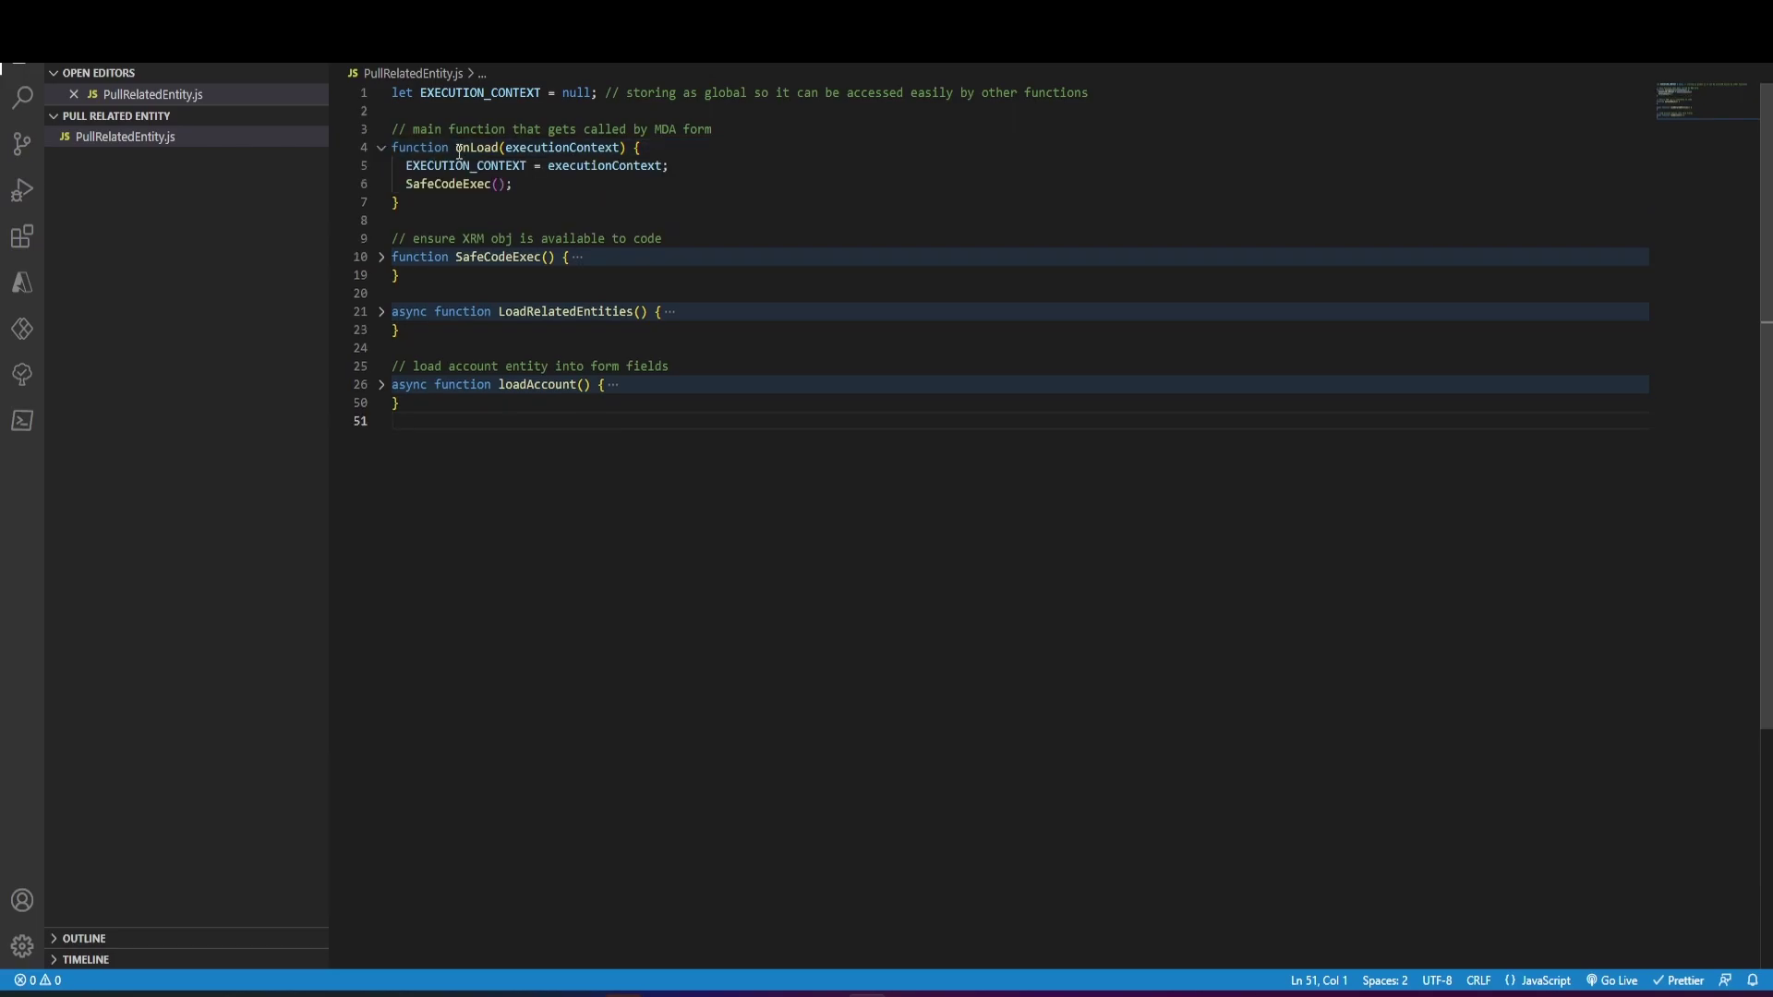
{"action": "double_click", "coordinate": [570, 148]}
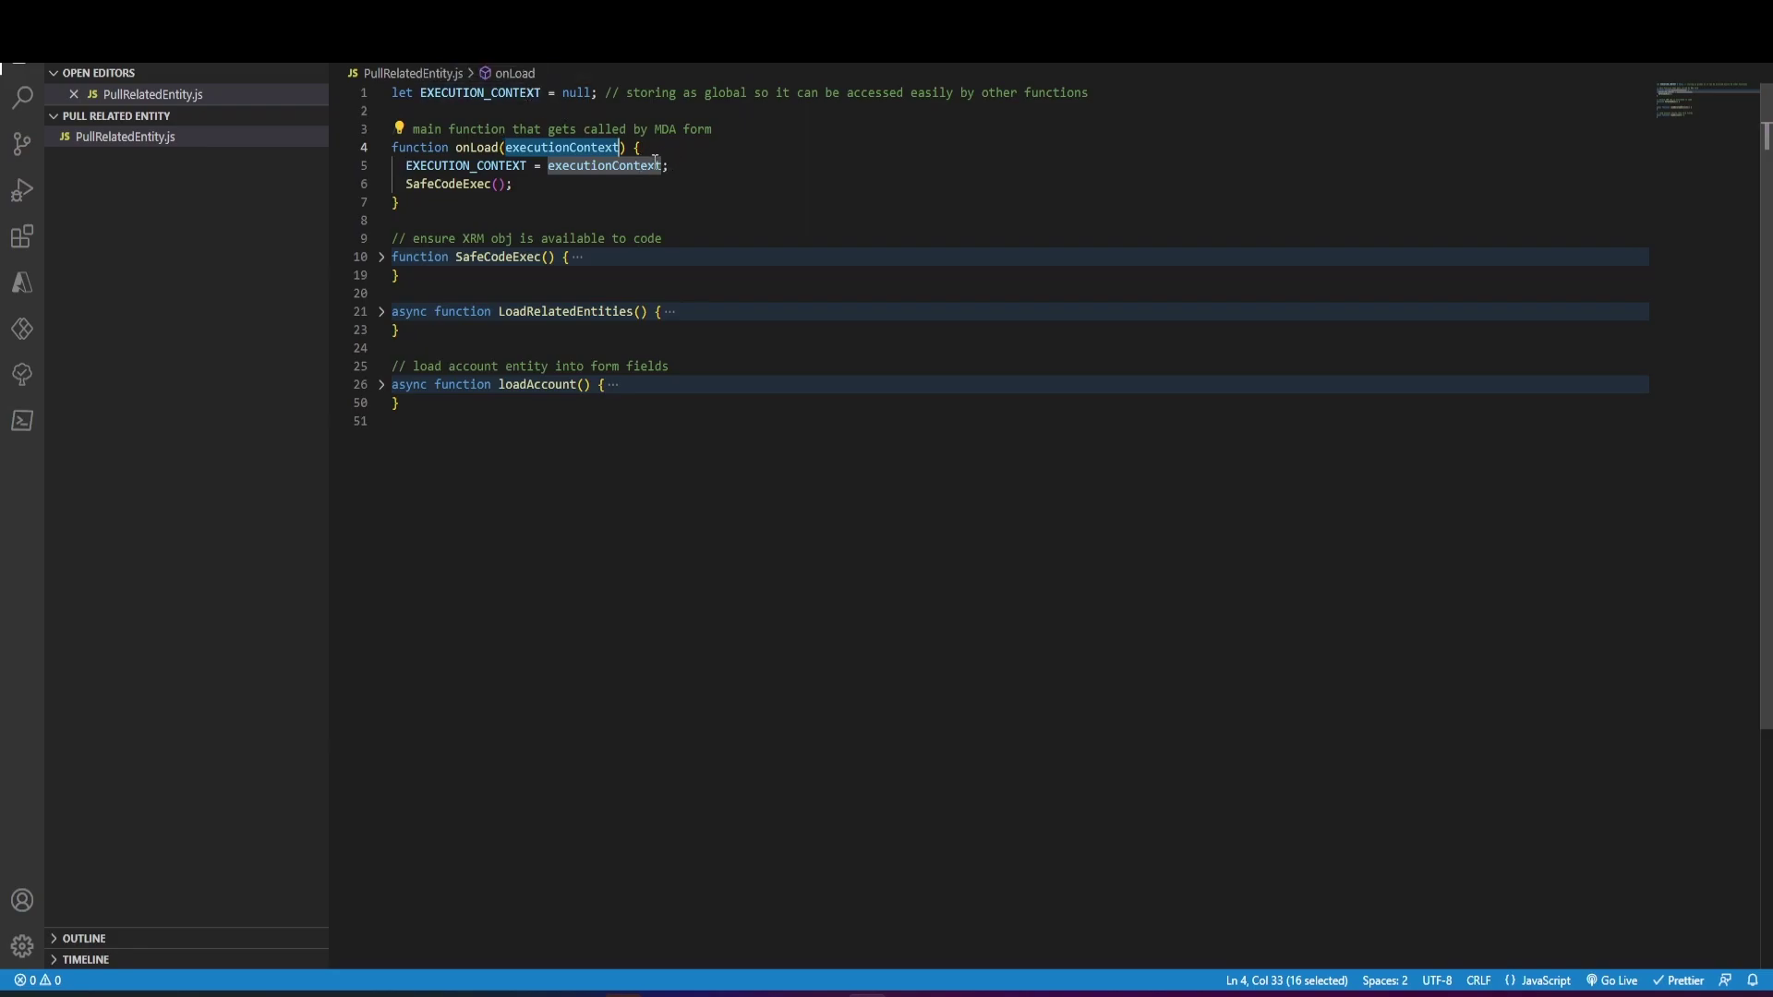
{"action": "left_click", "coordinate": [404, 185]}
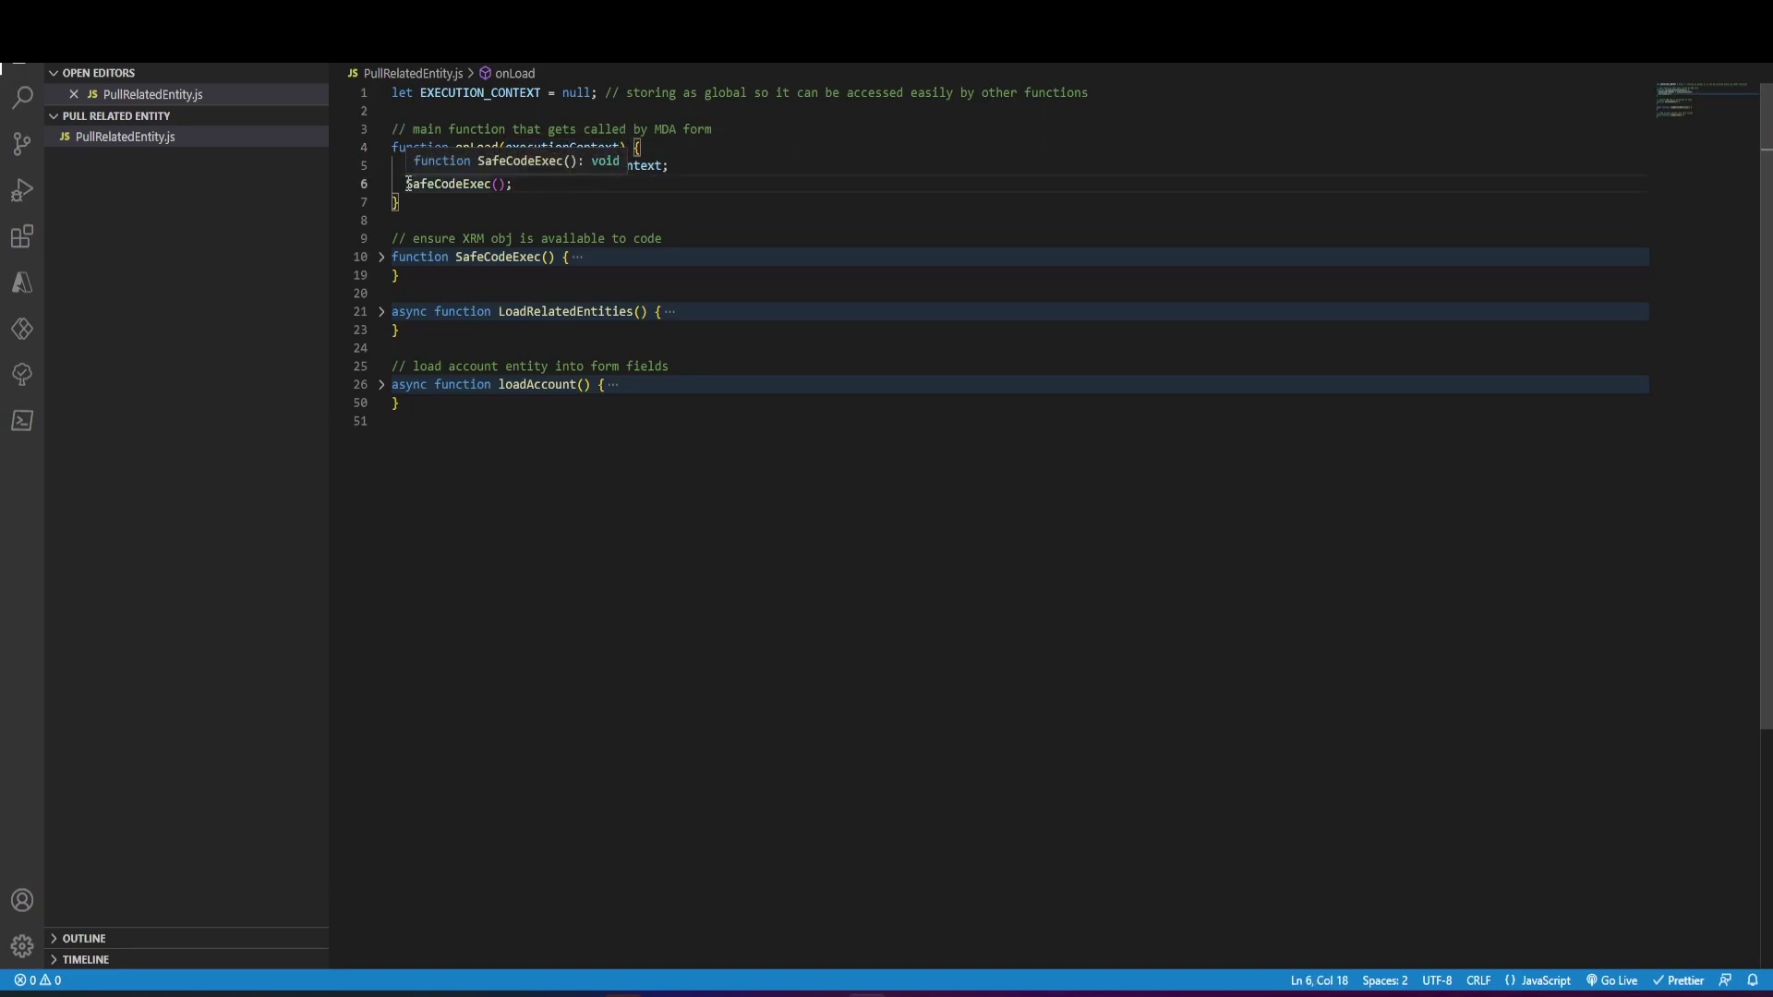
{"action": "left_click_drag", "start_coordinate": [404, 184], "coordinate": [492, 185]}
{"action": "key", "text": "End"}
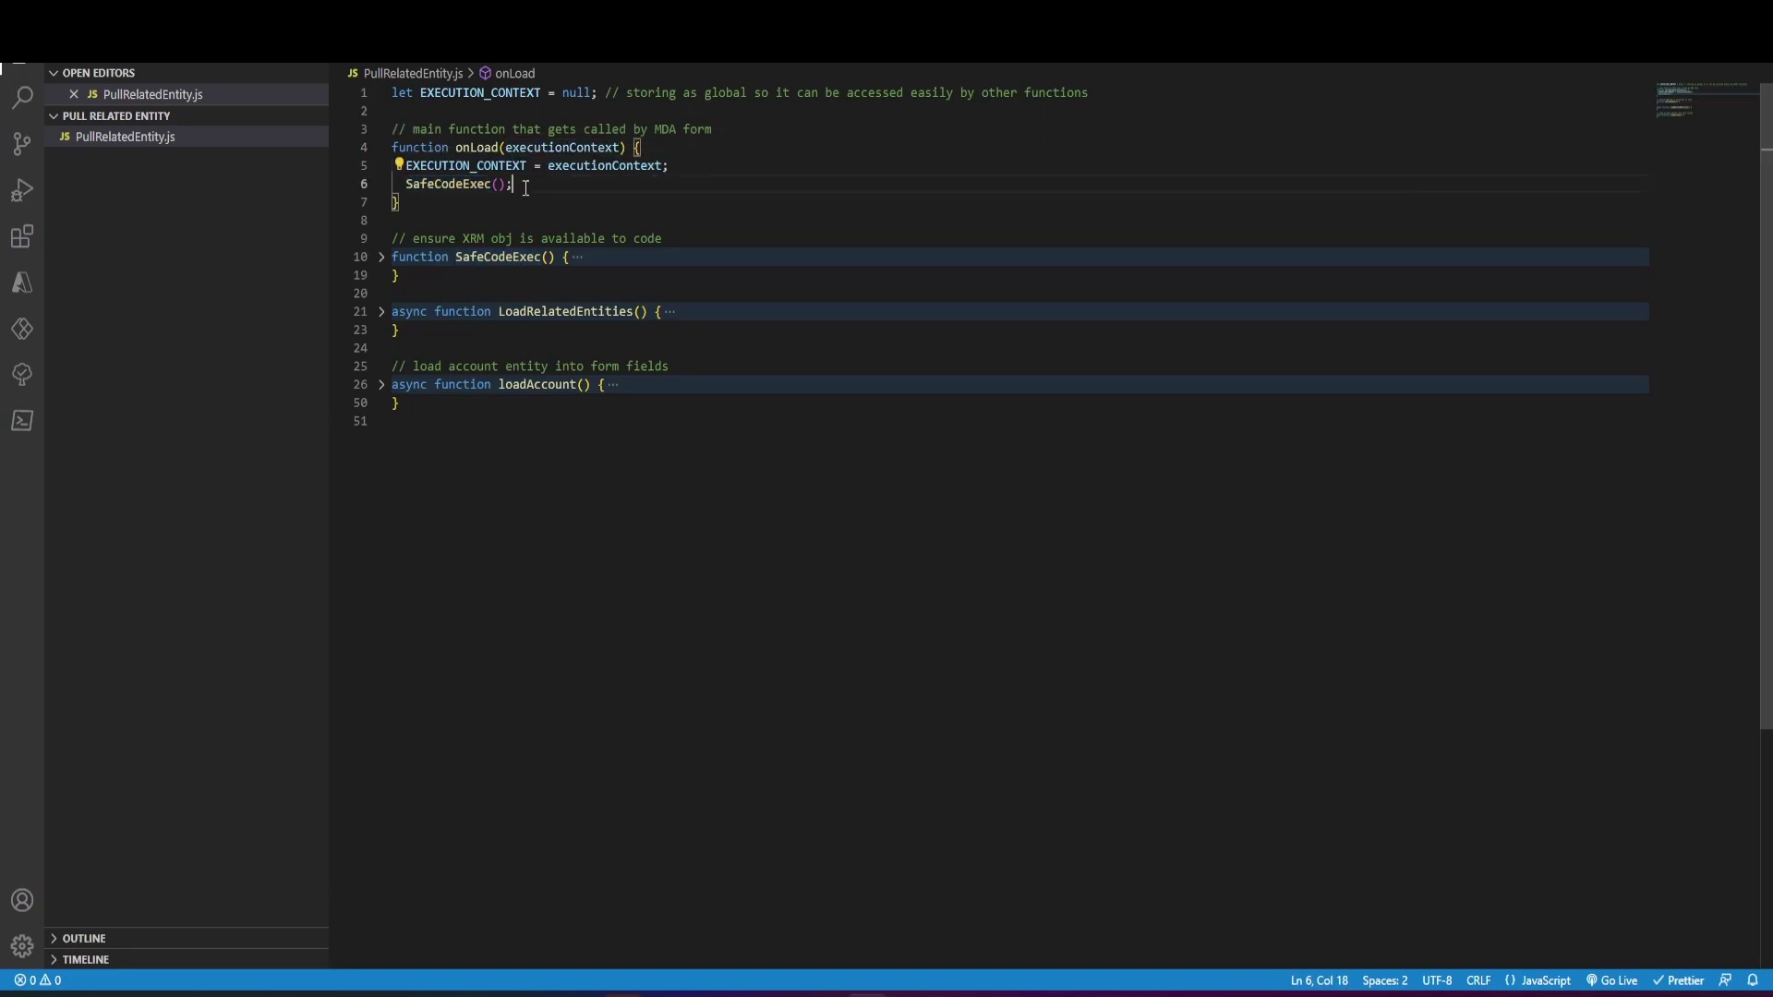
- Unfold SafeCodeExec, its else branch and LoadRelatedEntities, highlighting the Xrm checks
{"action": "left_click", "coordinate": [384, 258]}
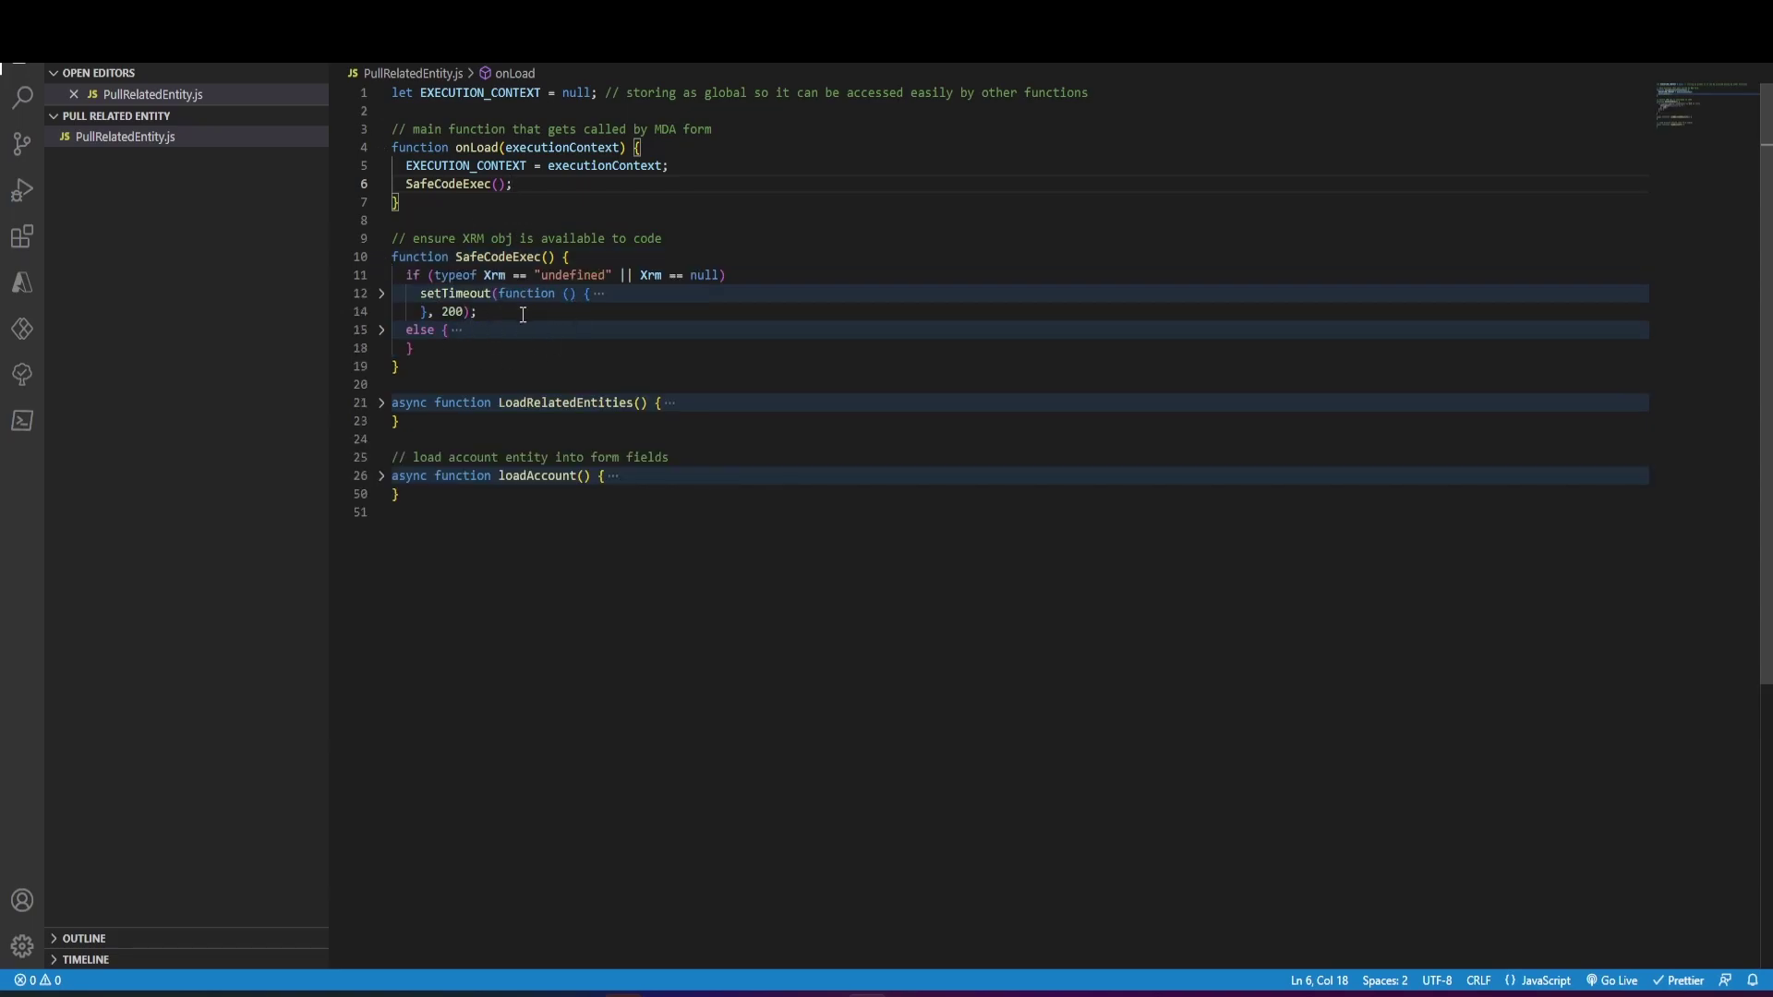
{"action": "double_click", "coordinate": [494, 275]}
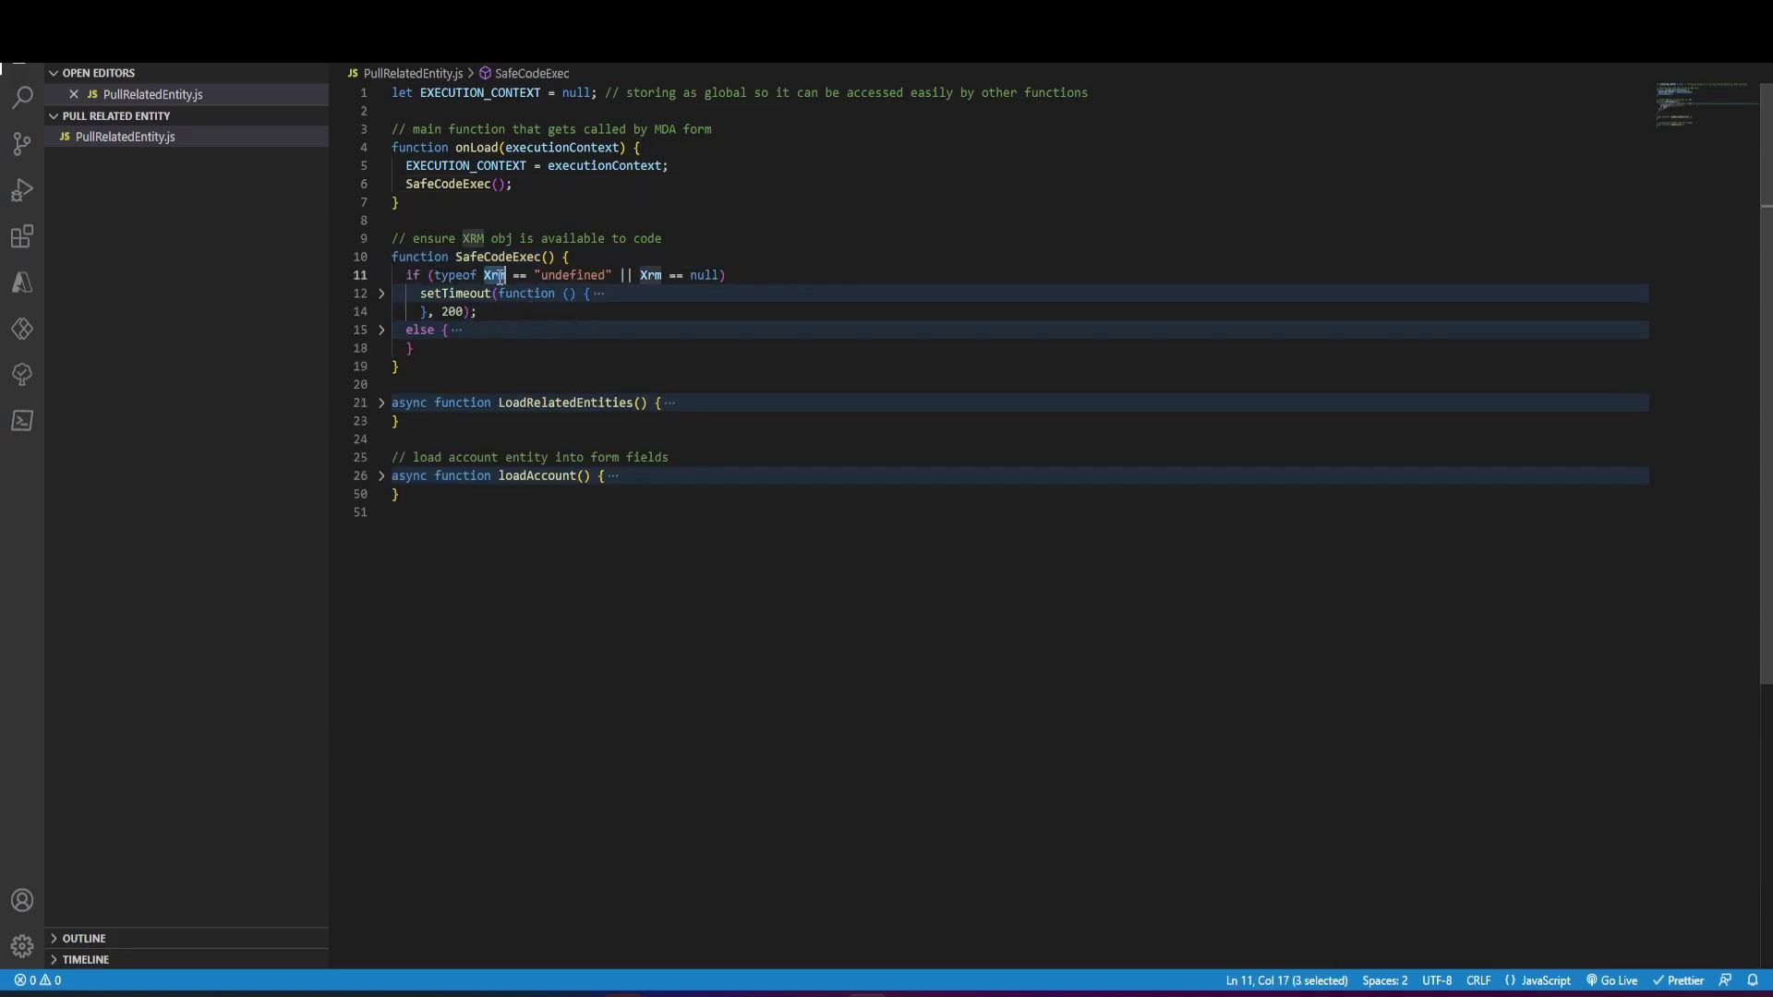
{"action": "left_click", "coordinate": [383, 334]}
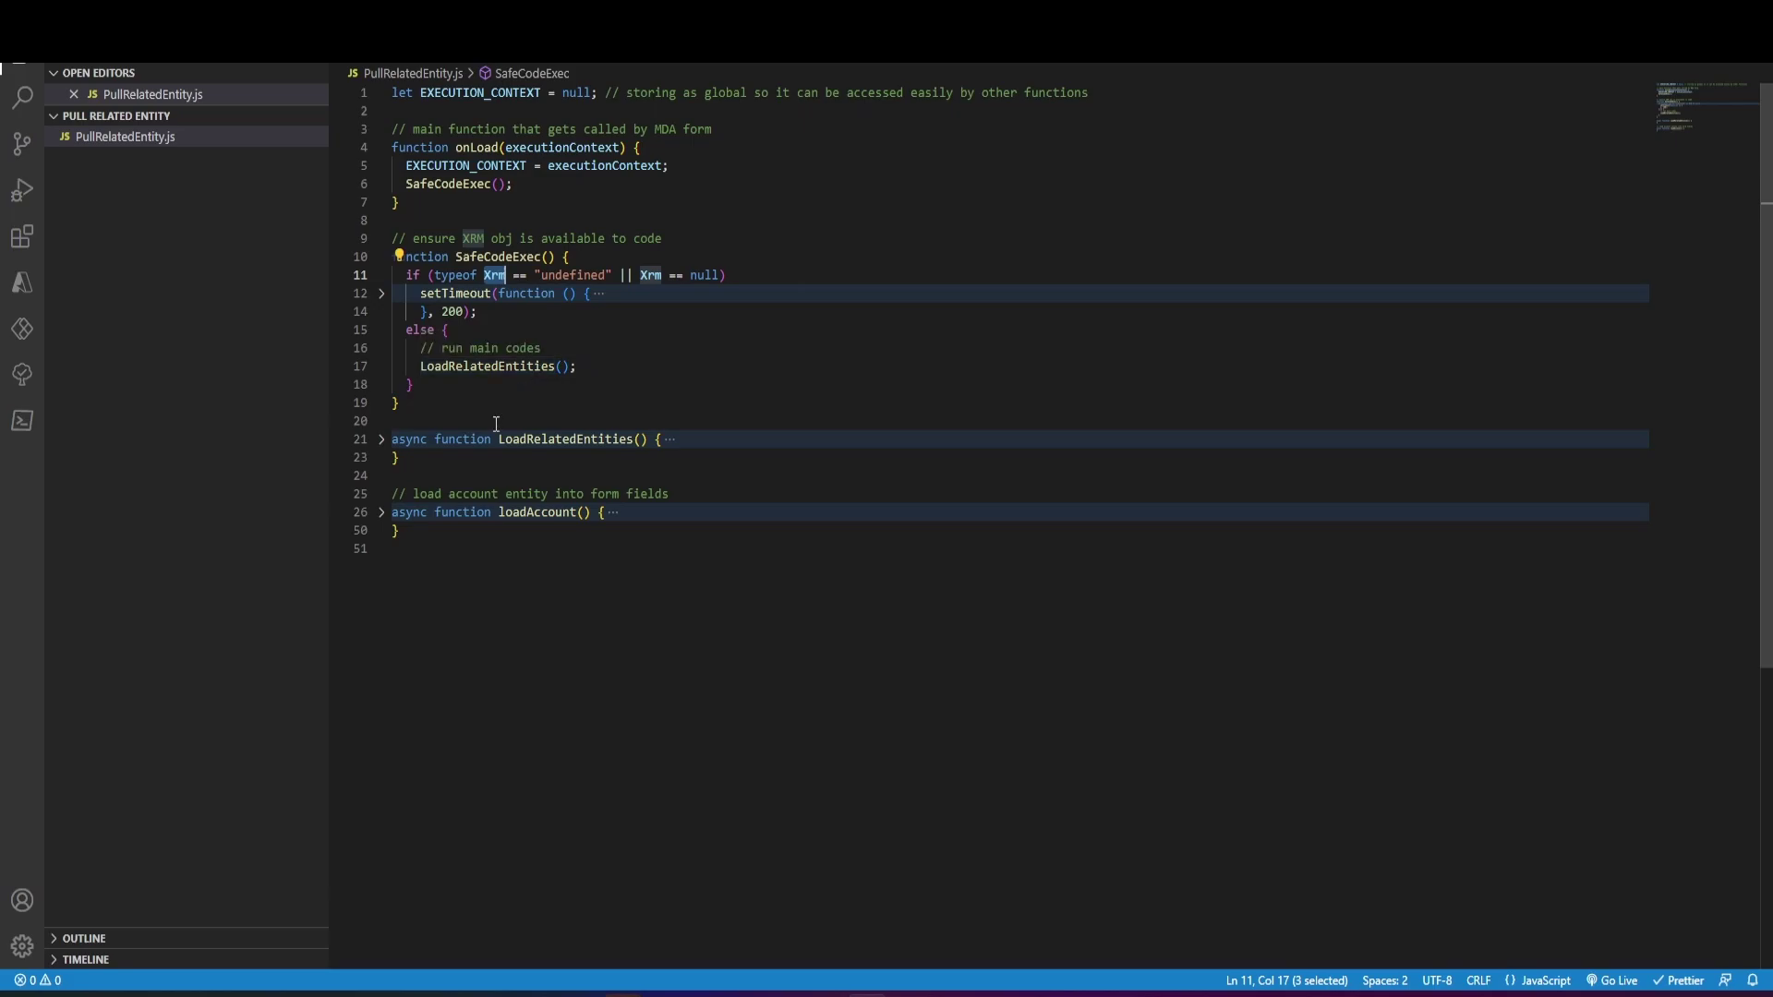
{"action": "left_click", "coordinate": [382, 441]}
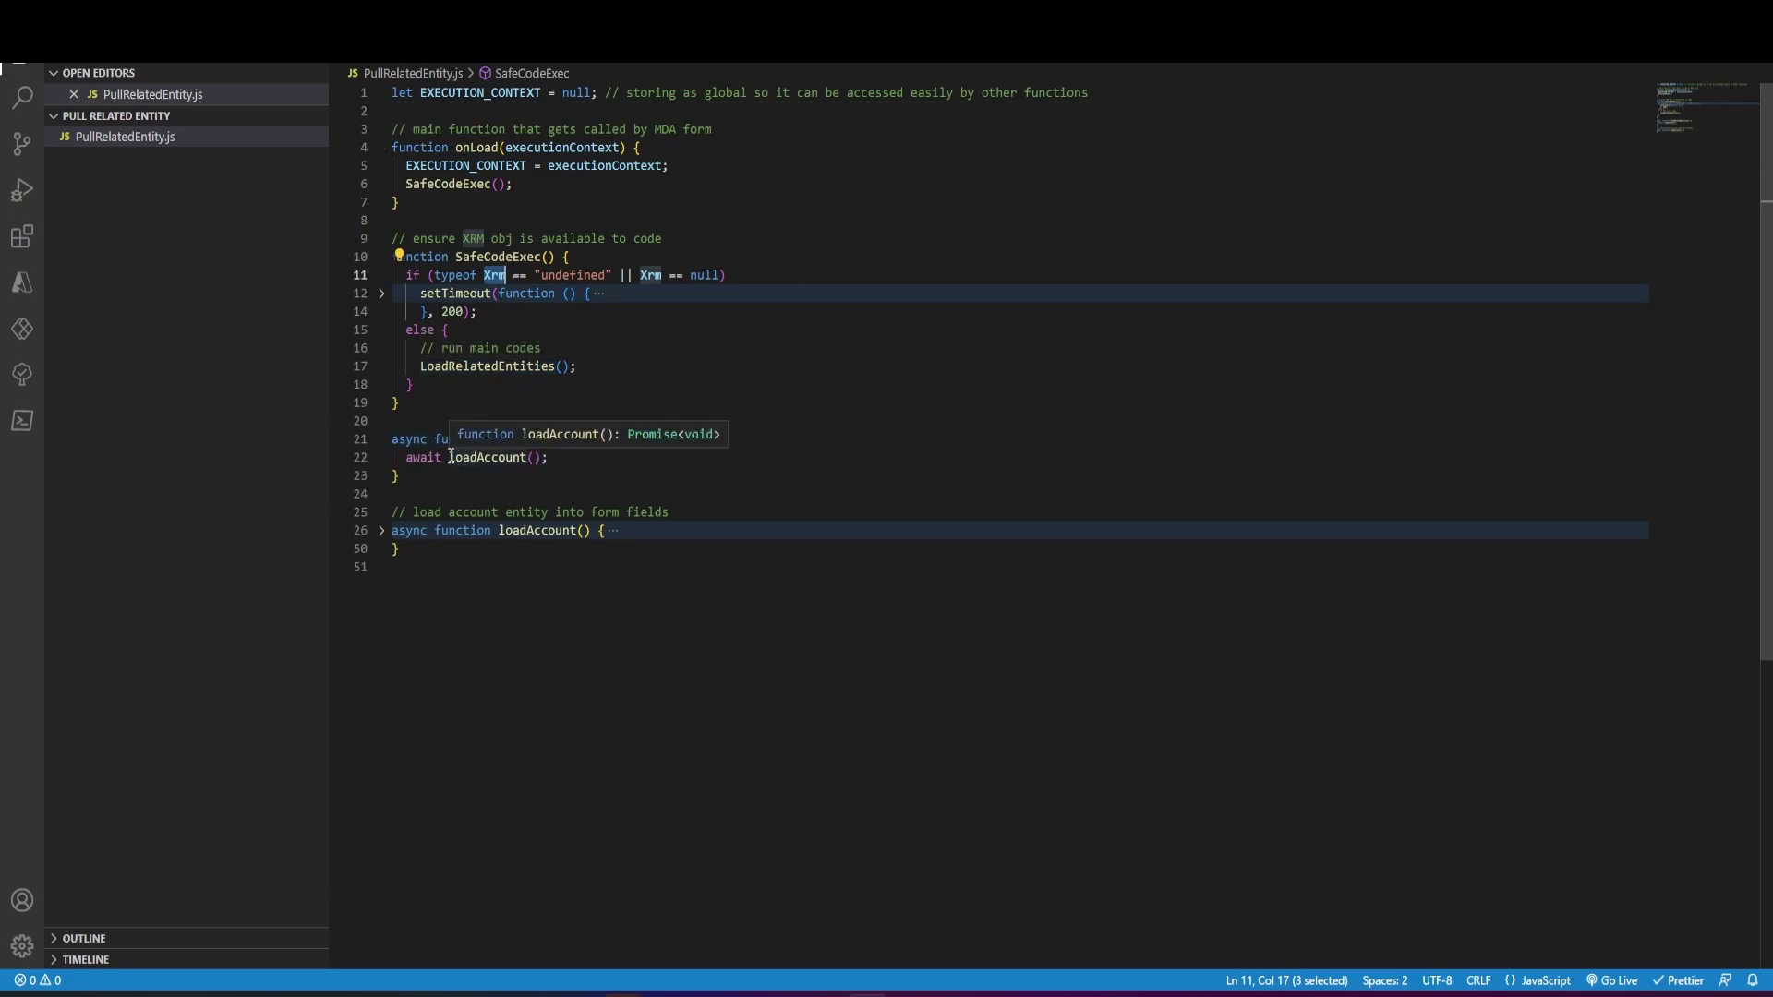
{"action": "left_click", "coordinate": [582, 459]}
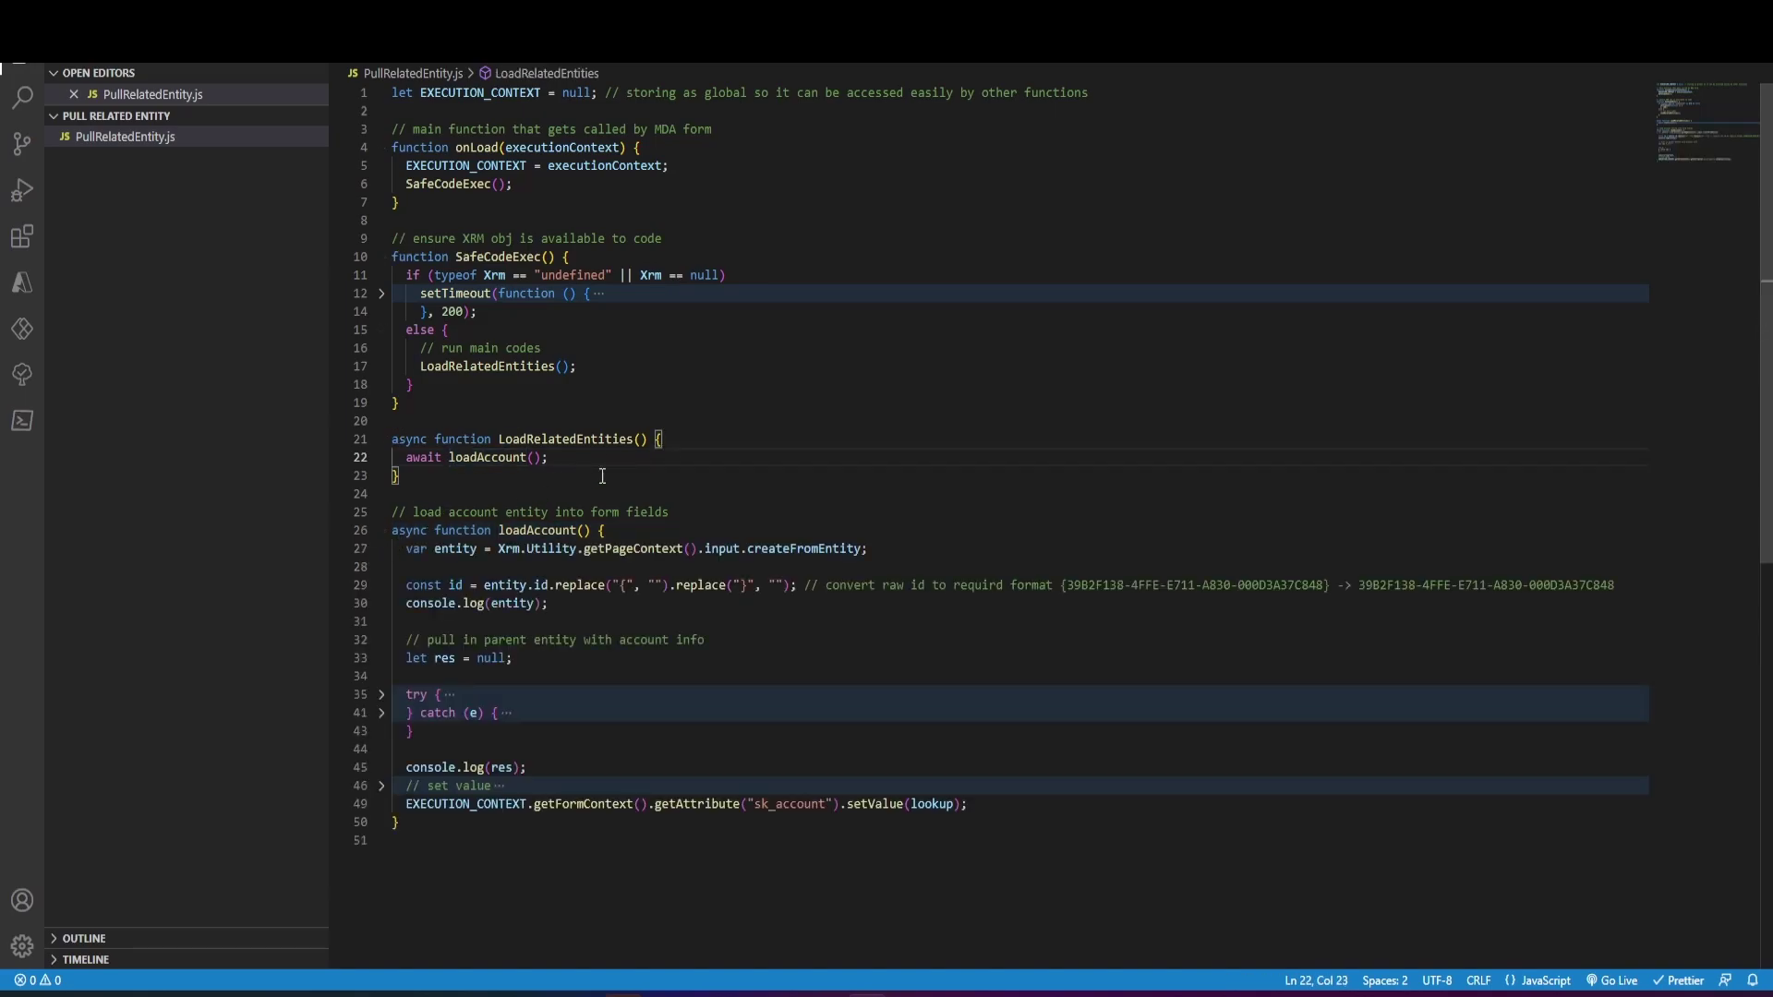
{"action": "scroll", "coordinate": [601, 476], "scroll_direction": "down", "scroll_amount": 1}
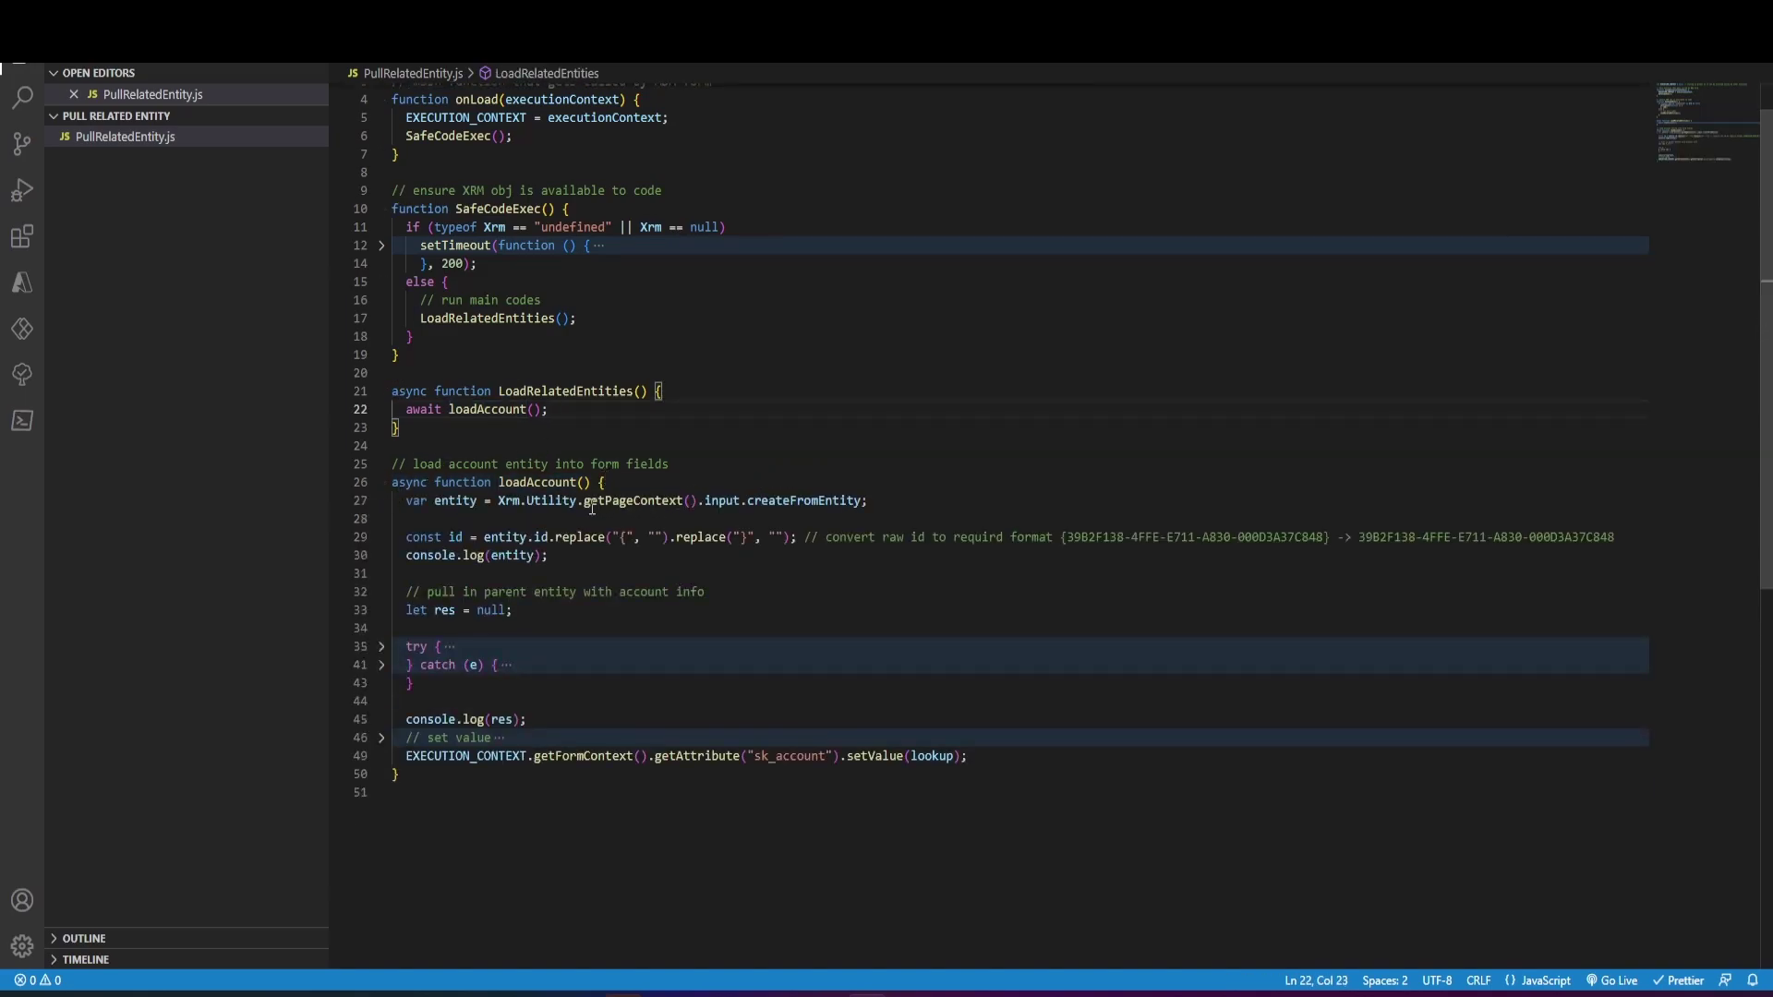
{"action": "double_click", "coordinate": [513, 500]}
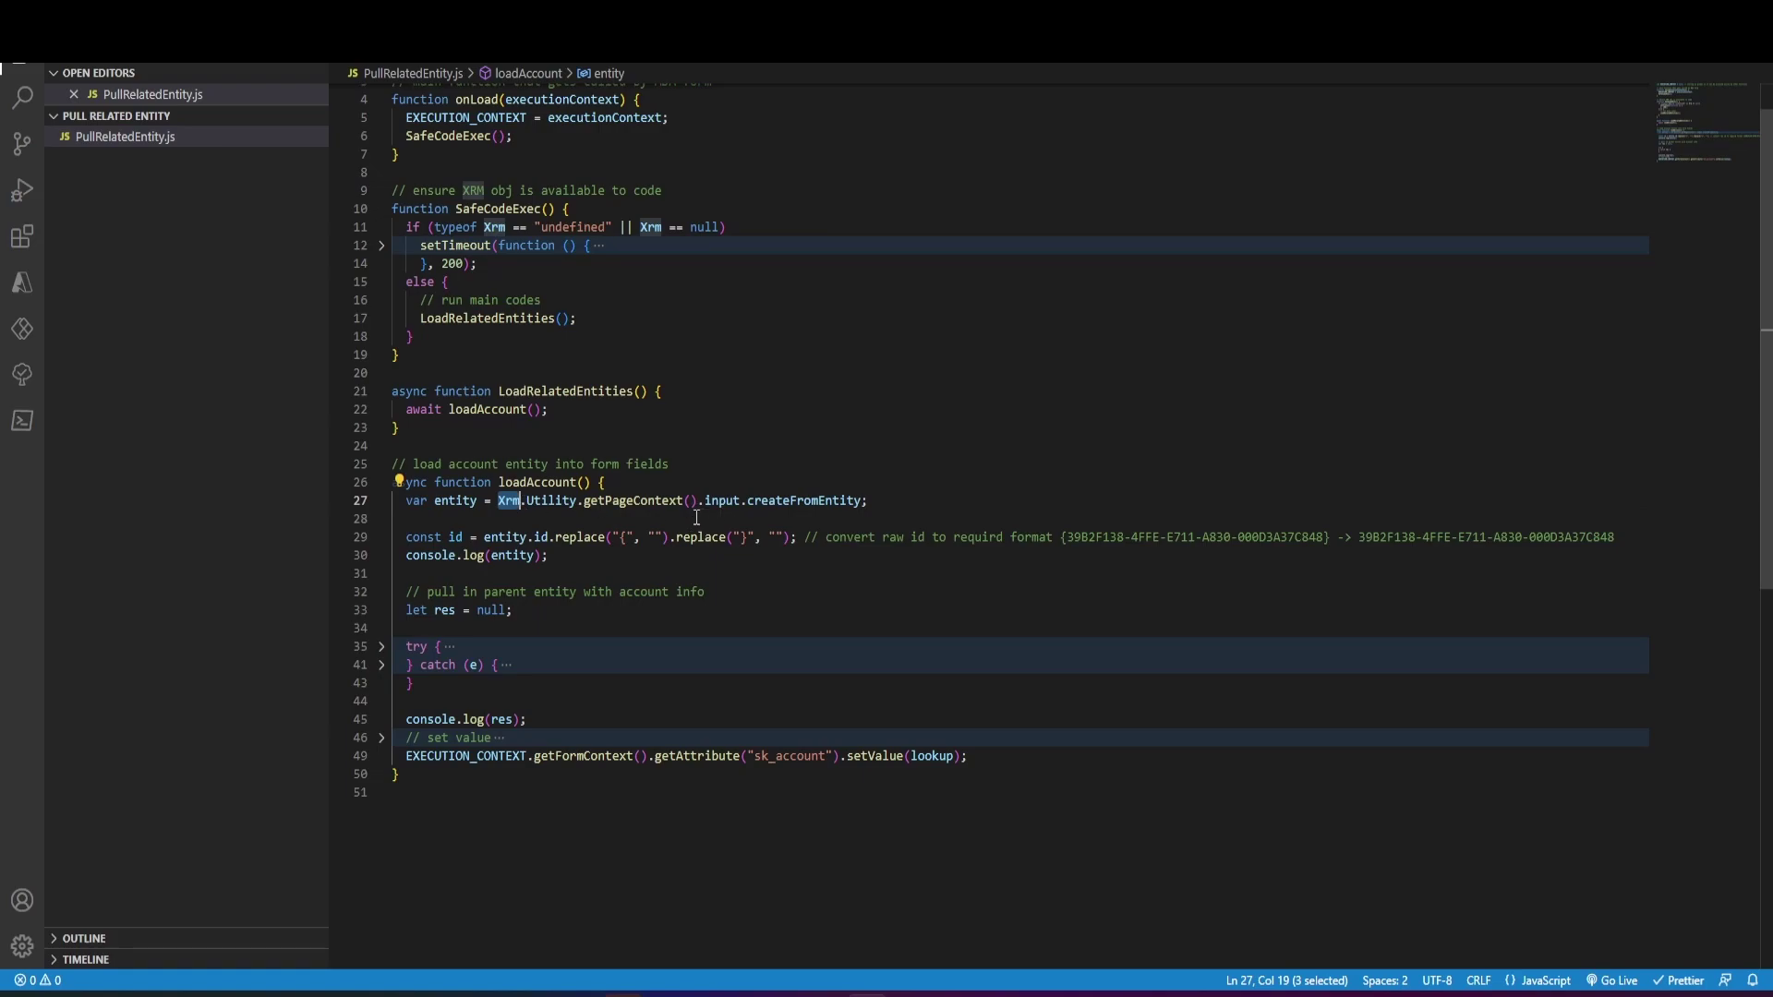
{"action": "key", "text": "End"}
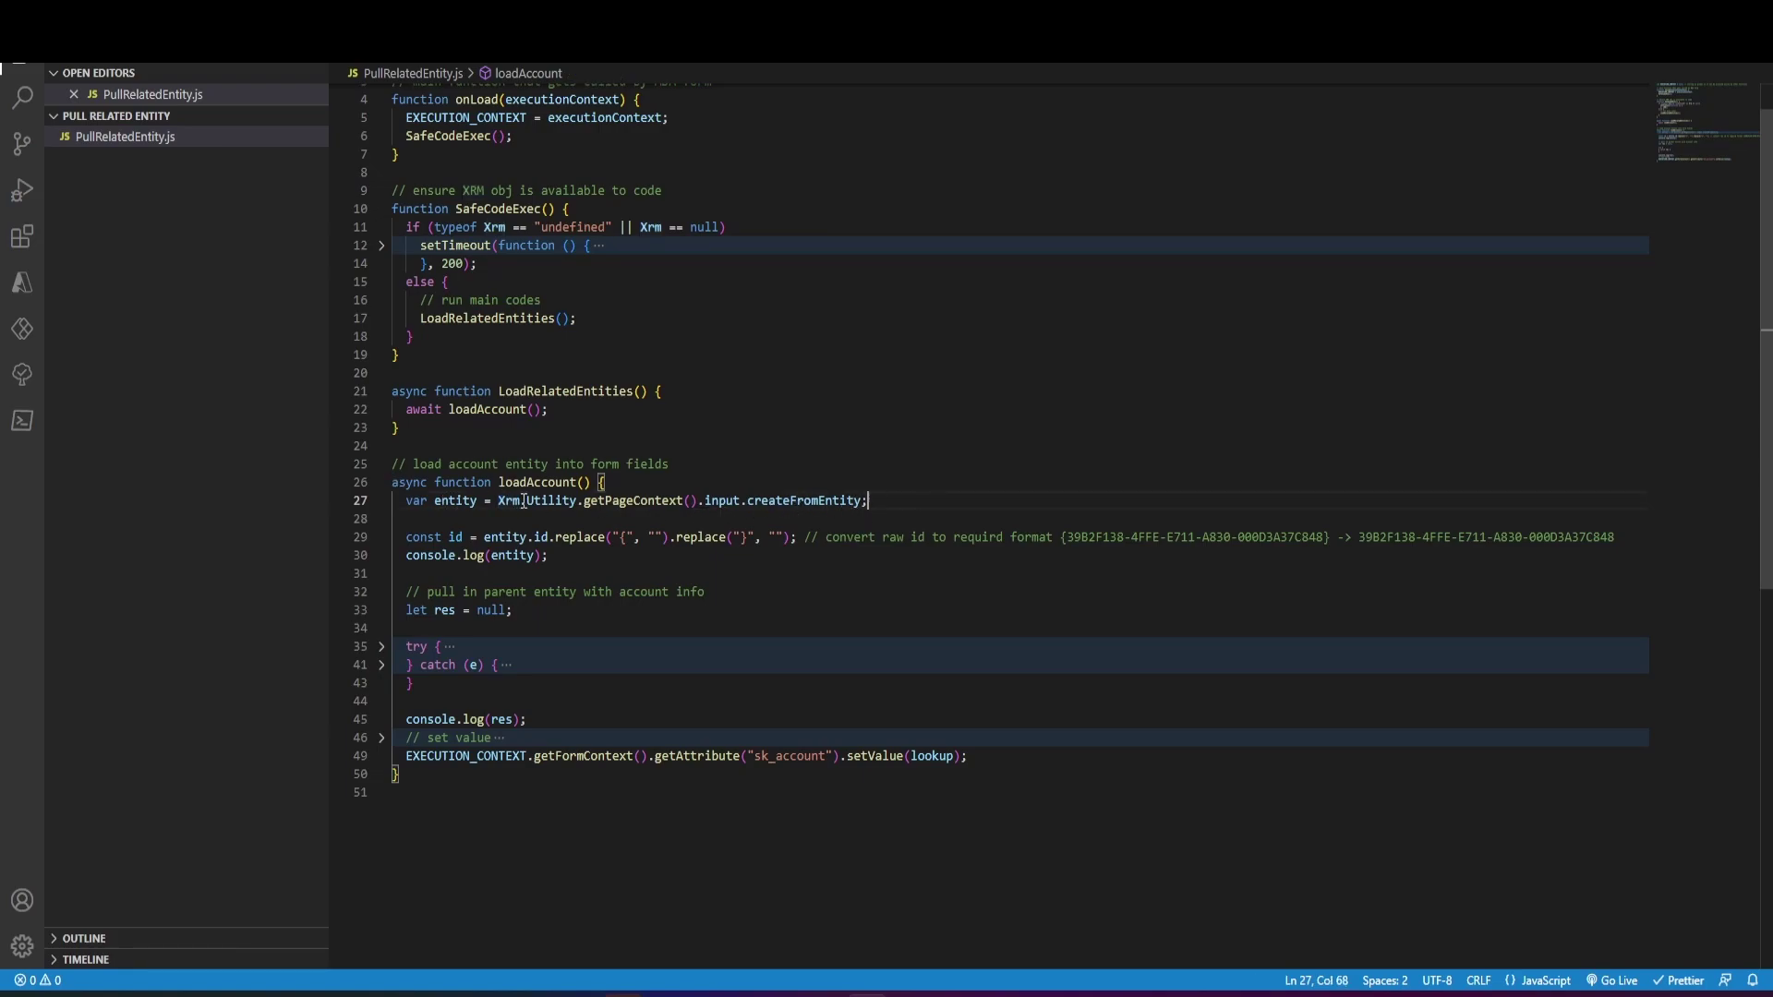
{"action": "left_click", "coordinate": [523, 499], "text": "shift"}
{"action": "double_click", "coordinate": [455, 501]}
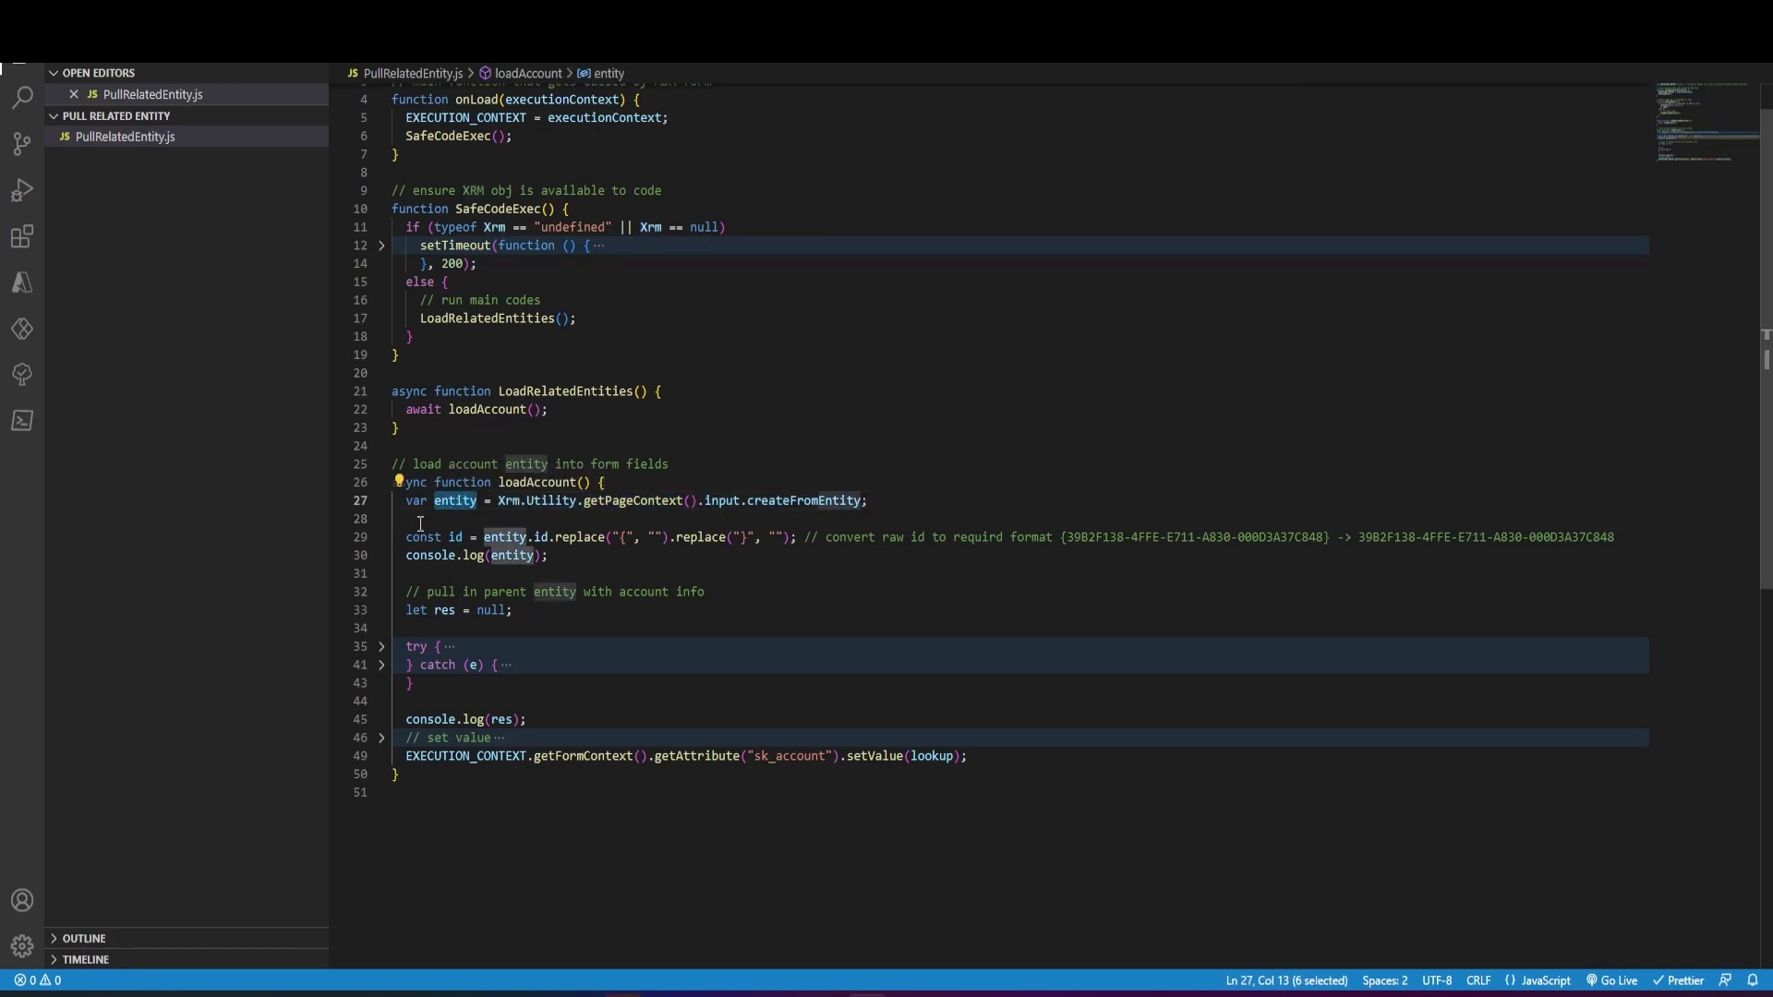
{"action": "left_click", "coordinate": [433, 519]}
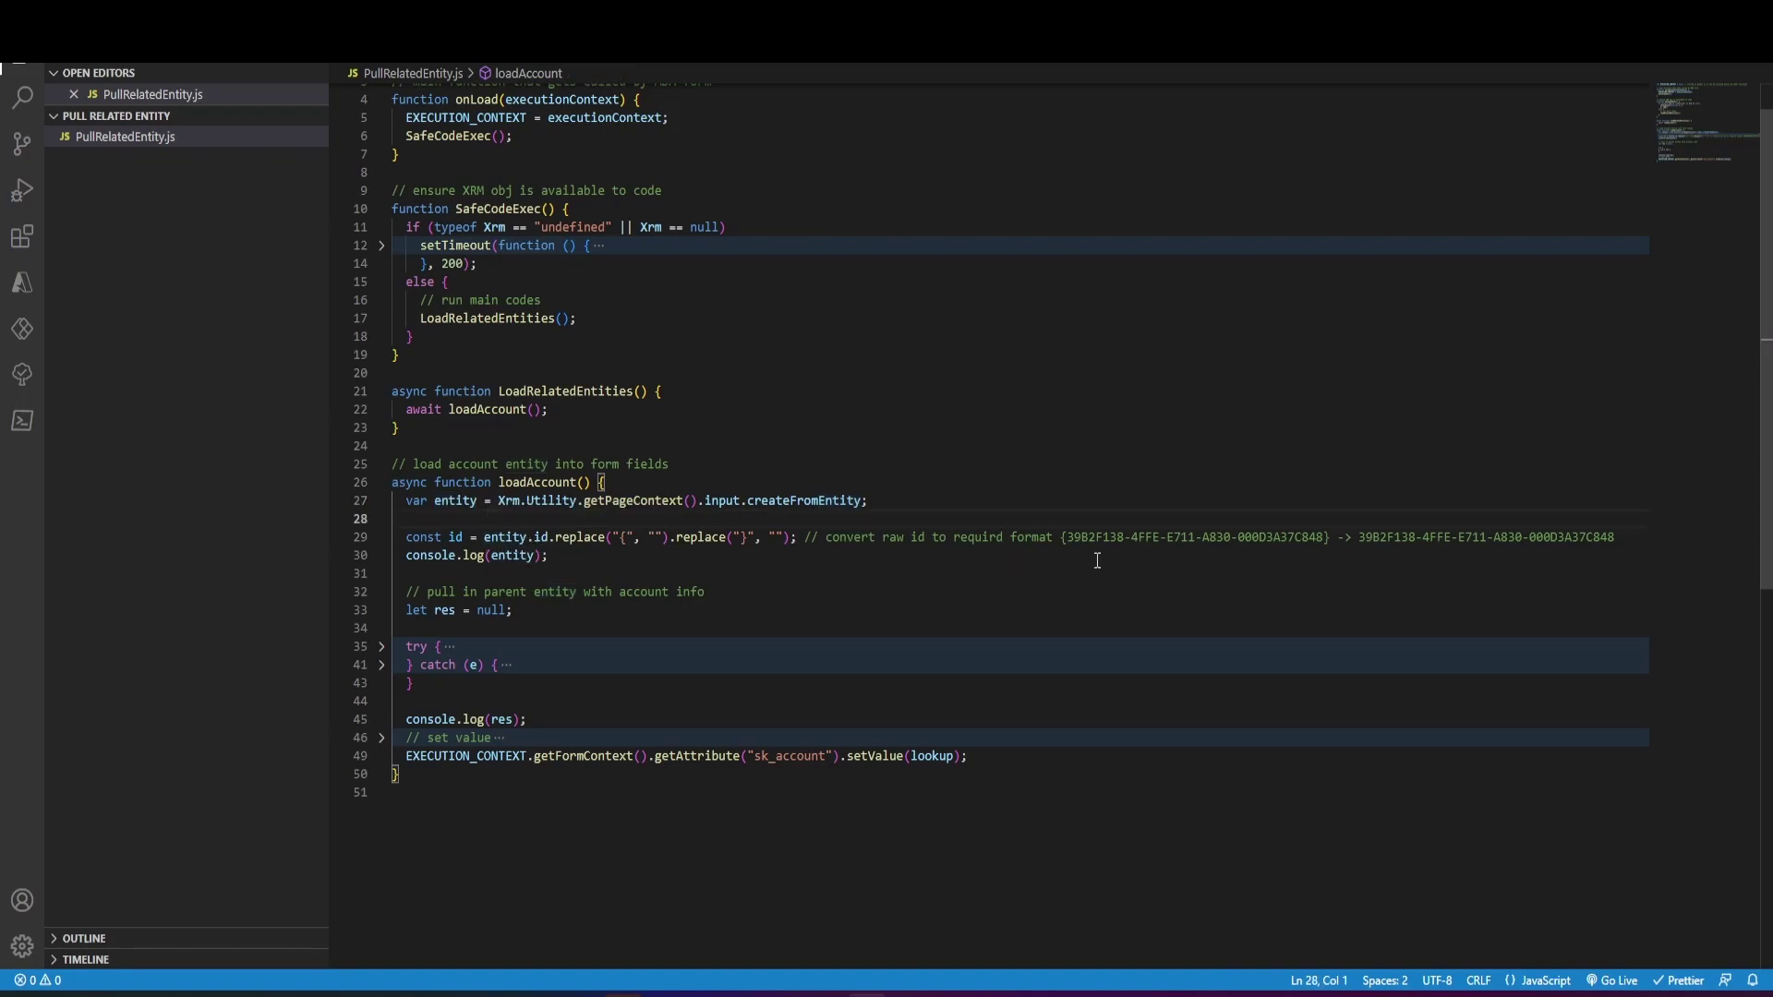
{"action": "left_click_drag", "start_coordinate": [1060, 537], "coordinate": [1616, 538]}
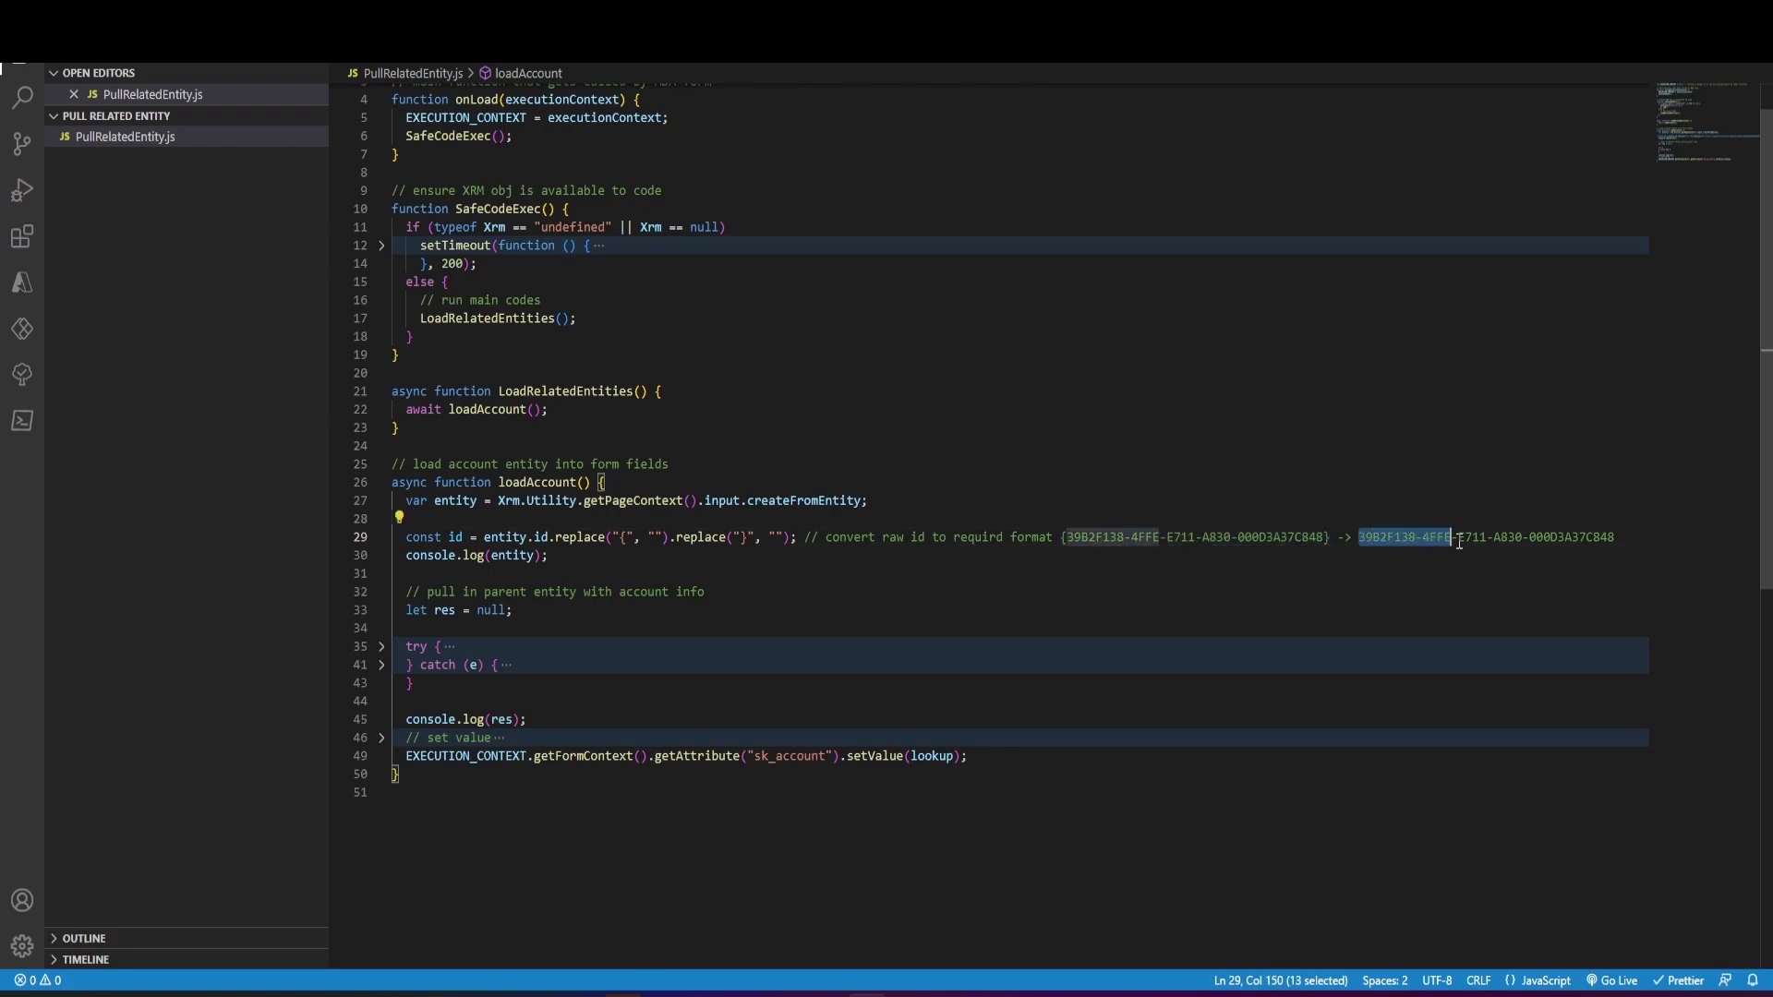
{"action": "left_click", "coordinate": [577, 538]}
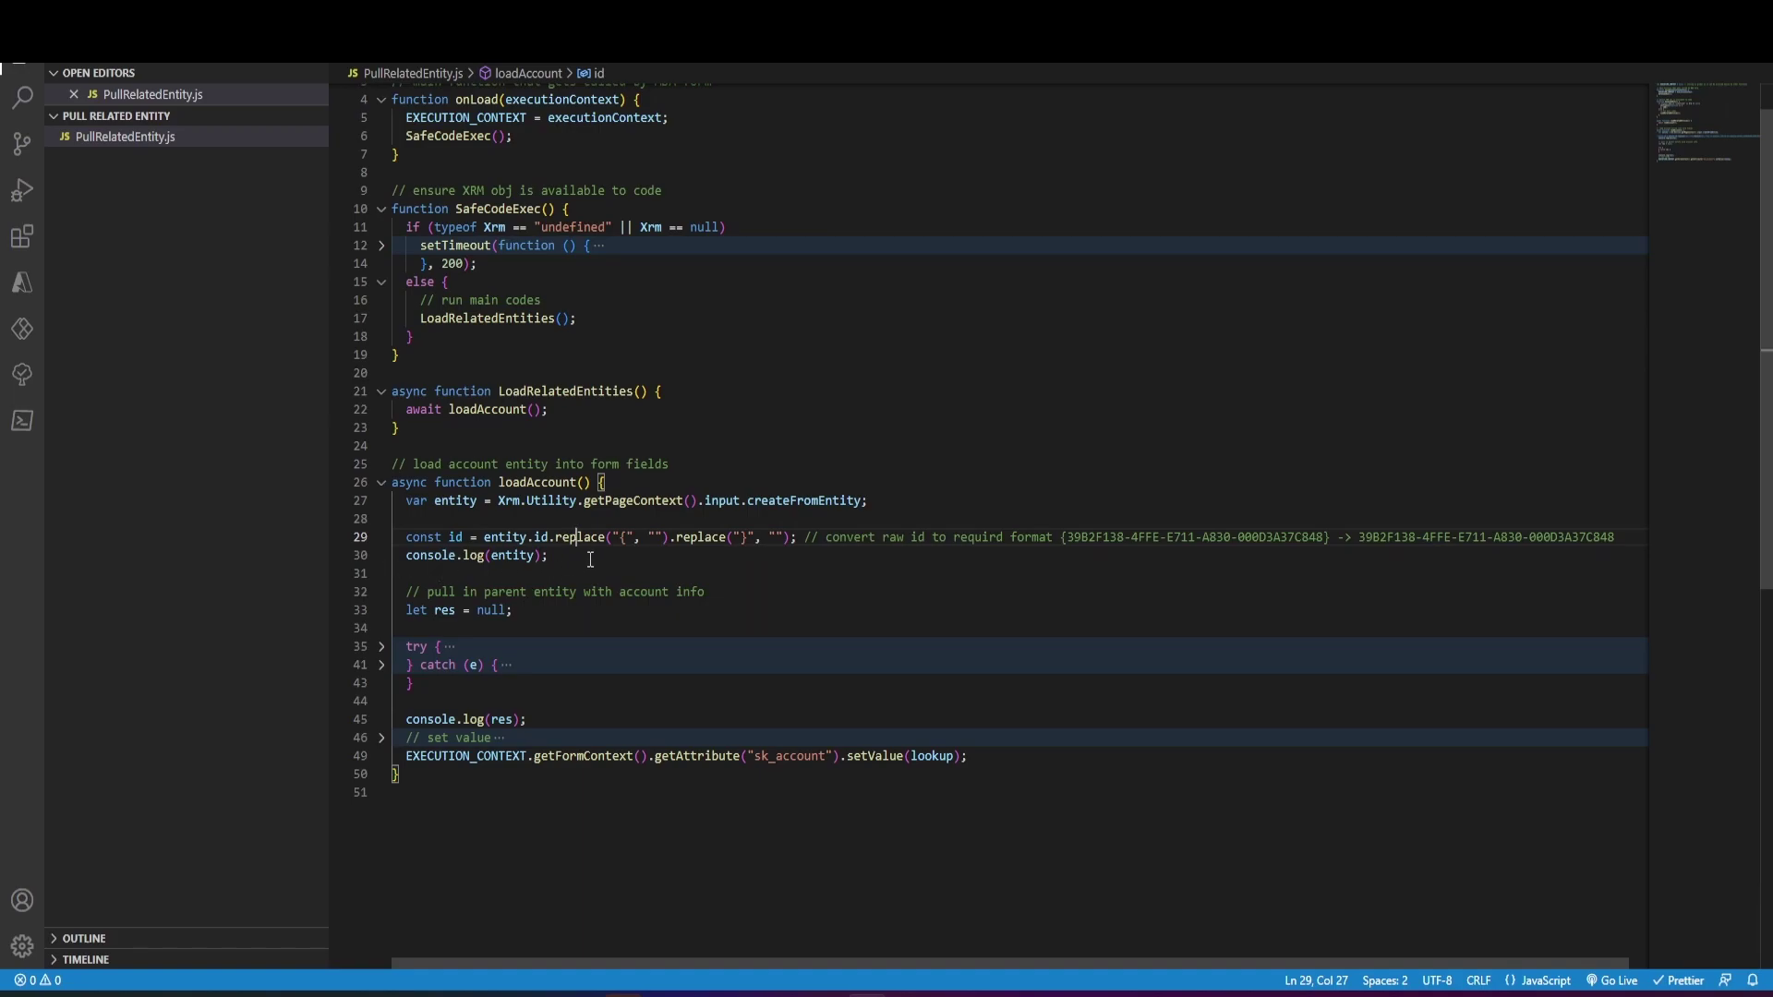
{"action": "scroll", "coordinate": [589, 560], "scroll_direction": "down", "scroll_amount": 1}
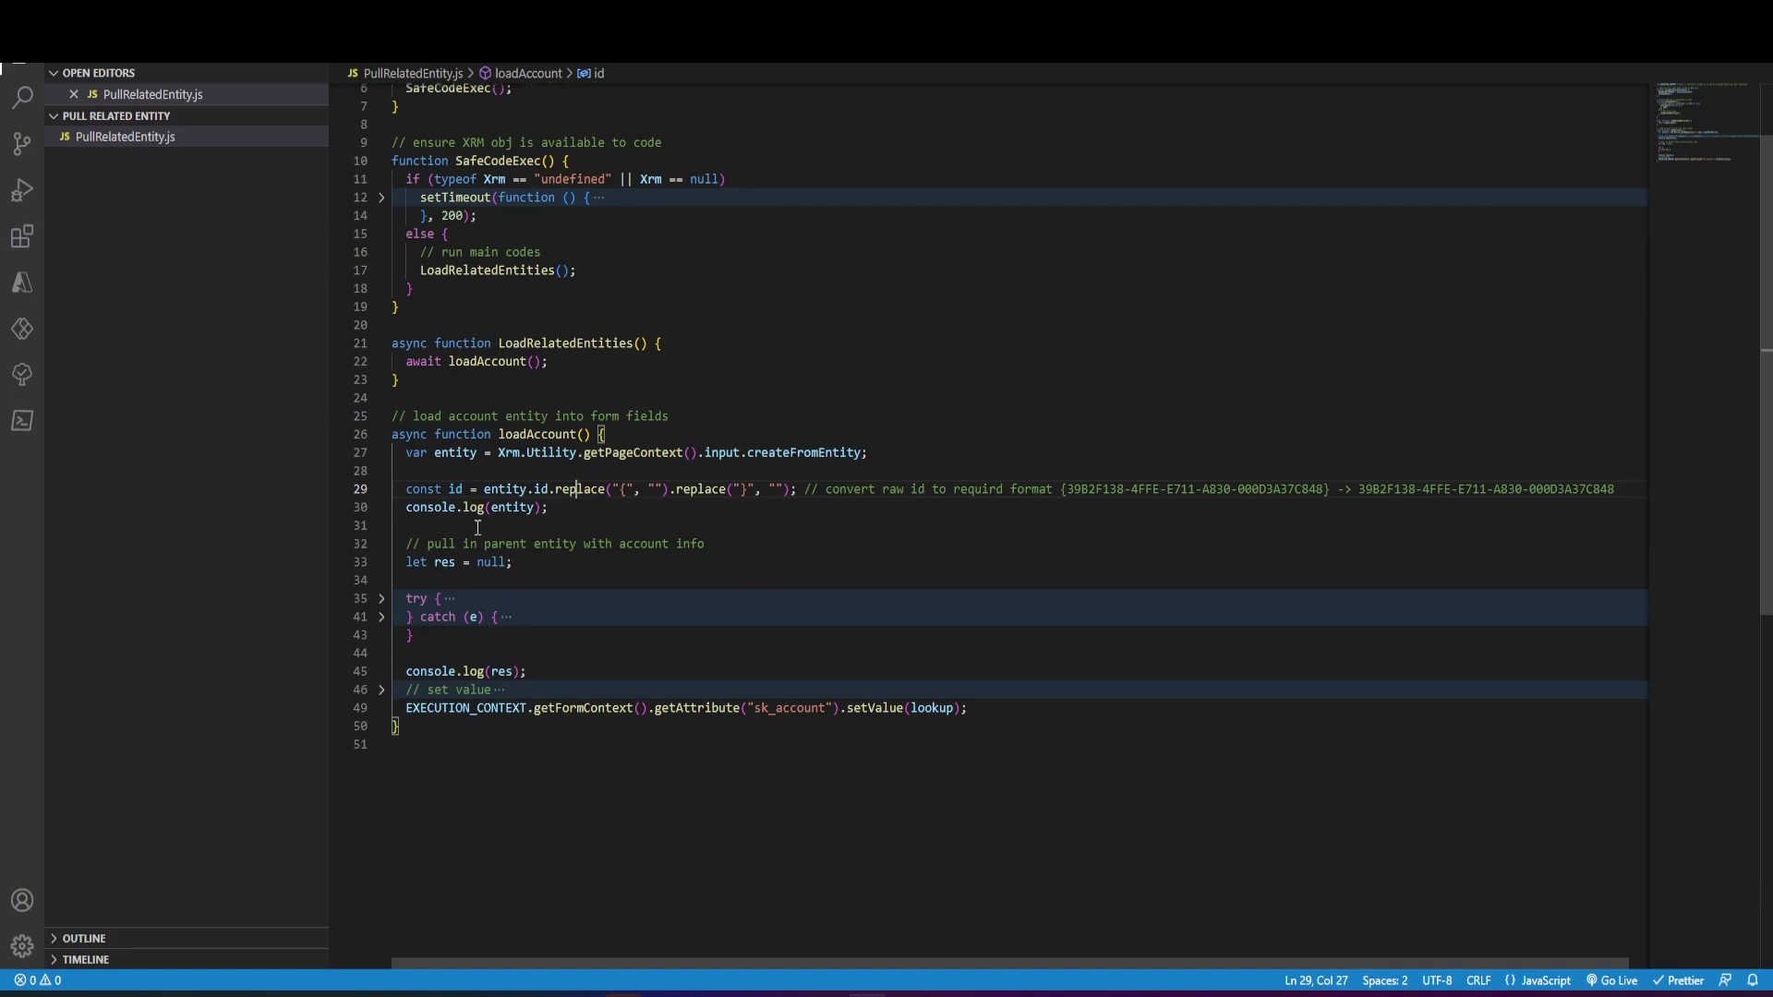
- Unfold loadAccount's try block and the retrieveRecord call's arguments, highlighting Xrm
{"action": "left_click", "coordinate": [382, 600]}
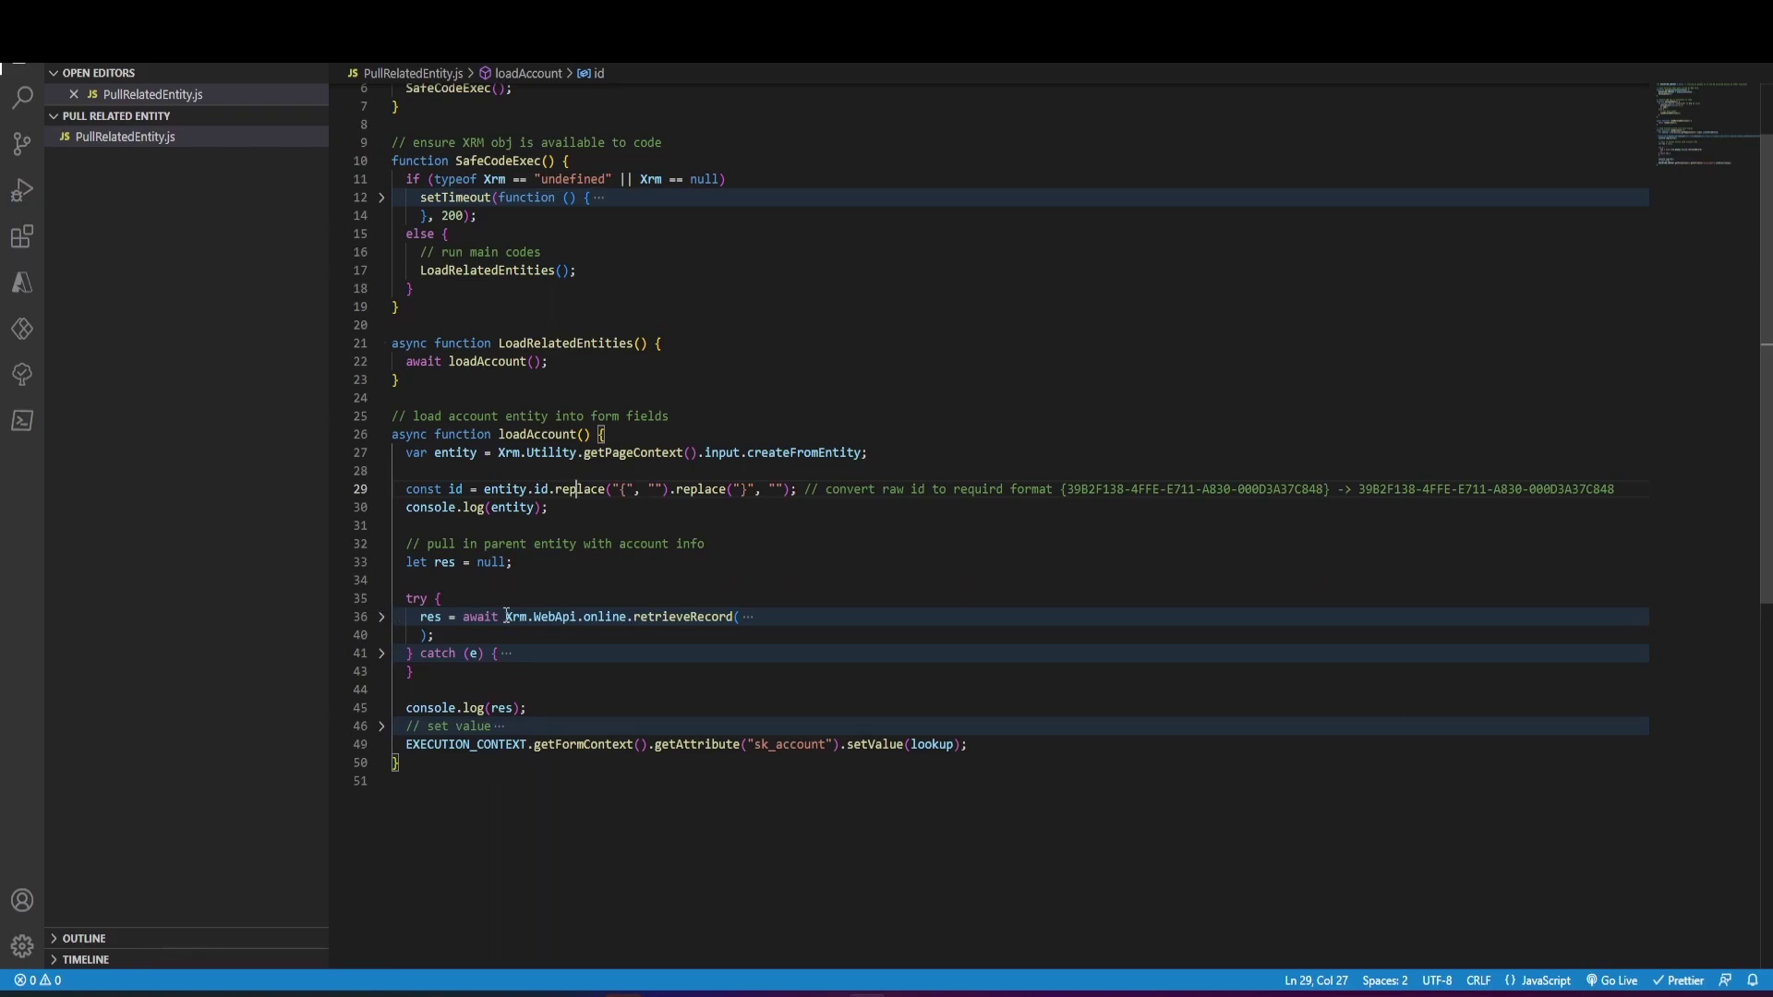
{"action": "left_click", "coordinate": [382, 618]}
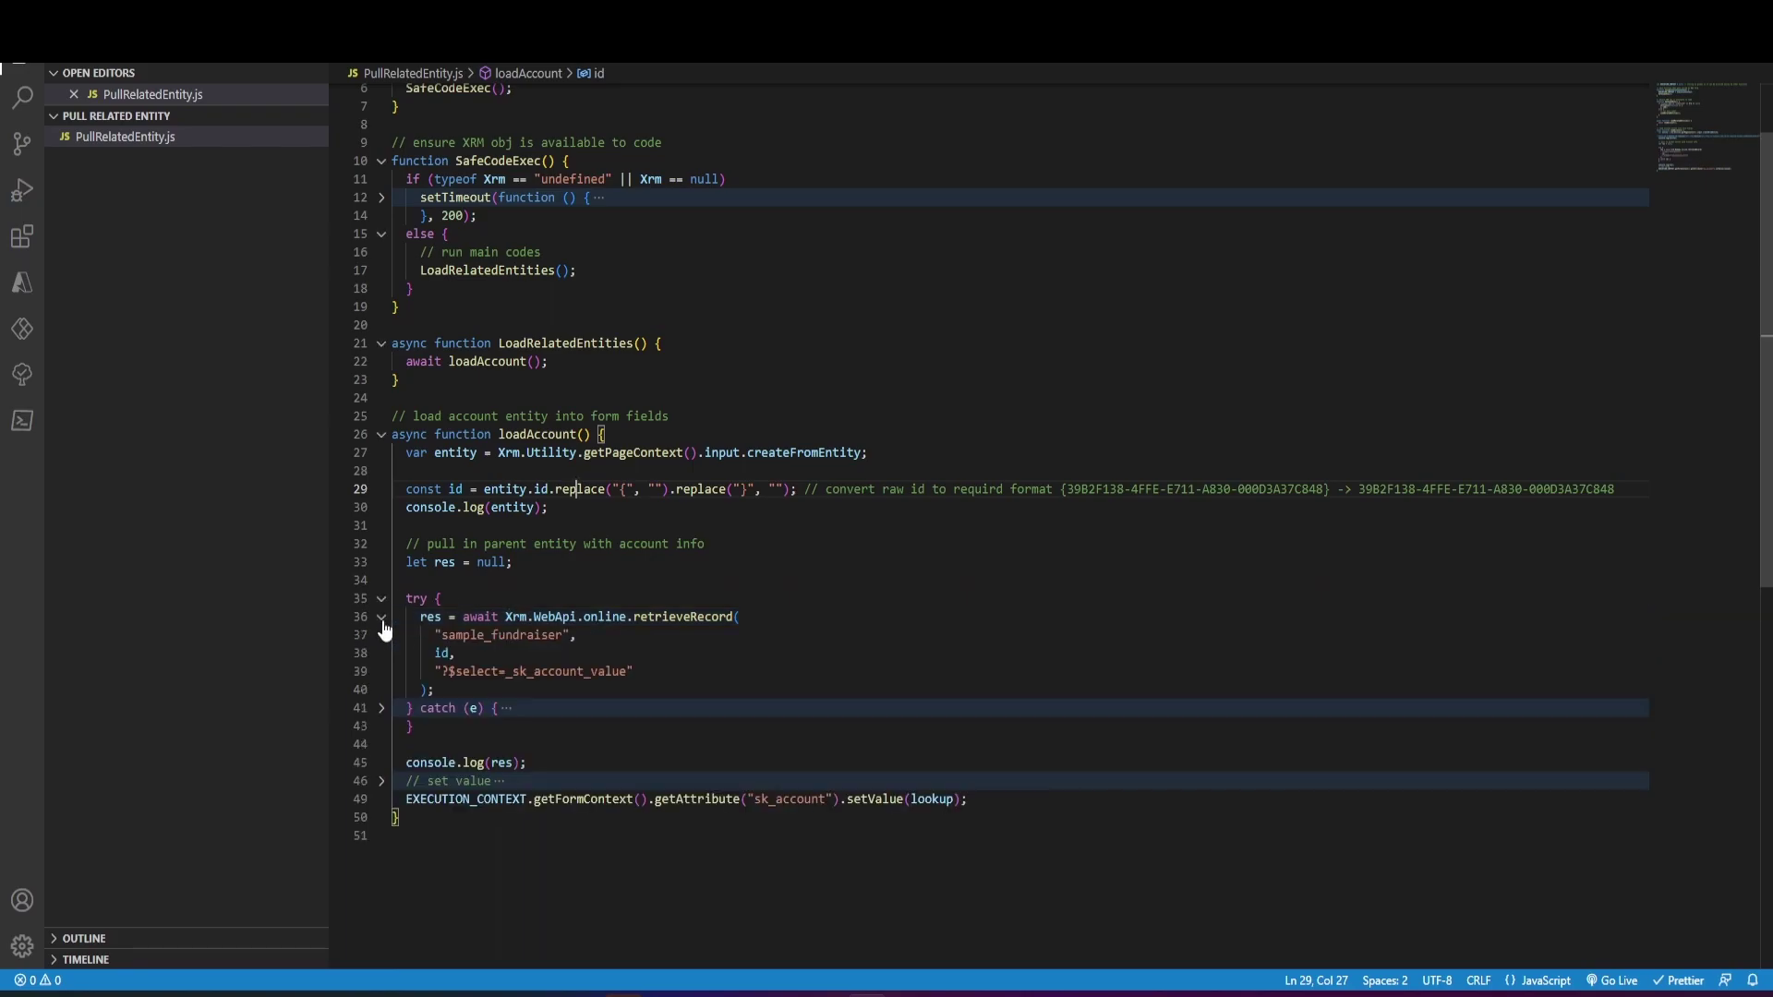
{"action": "scroll", "coordinate": [384, 629], "scroll_direction": "down", "scroll_amount": 1}
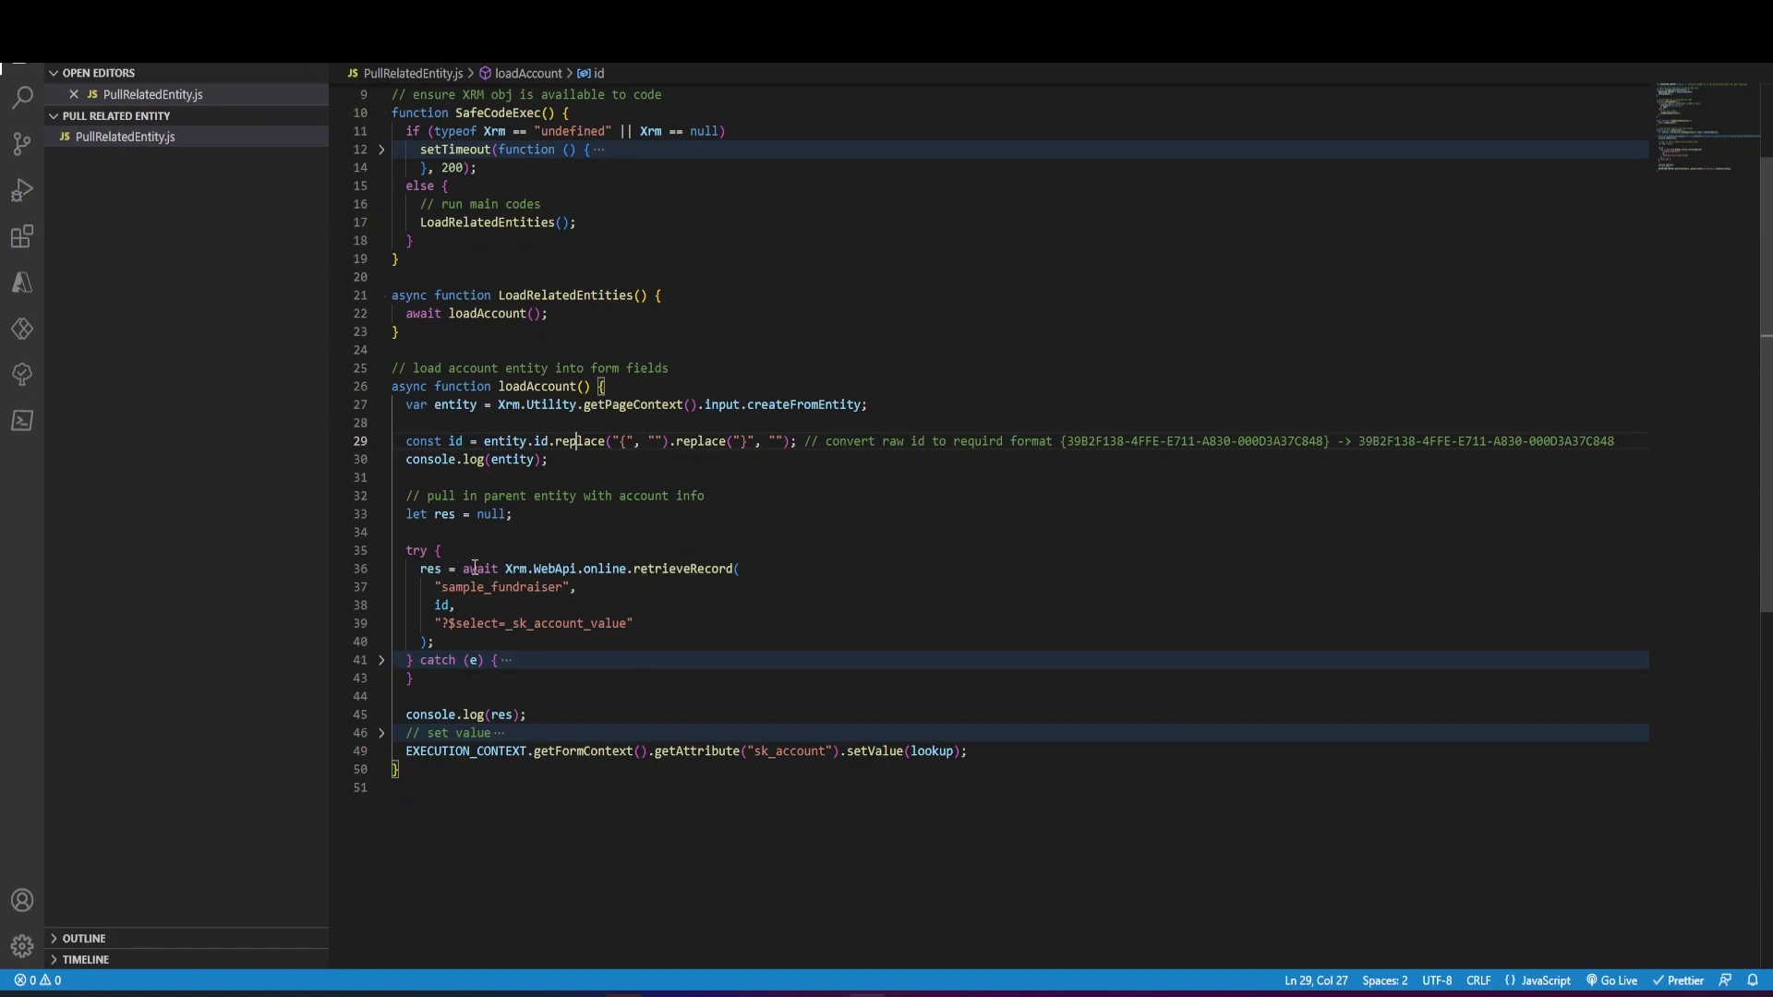
{"action": "double_click", "coordinate": [515, 568]}
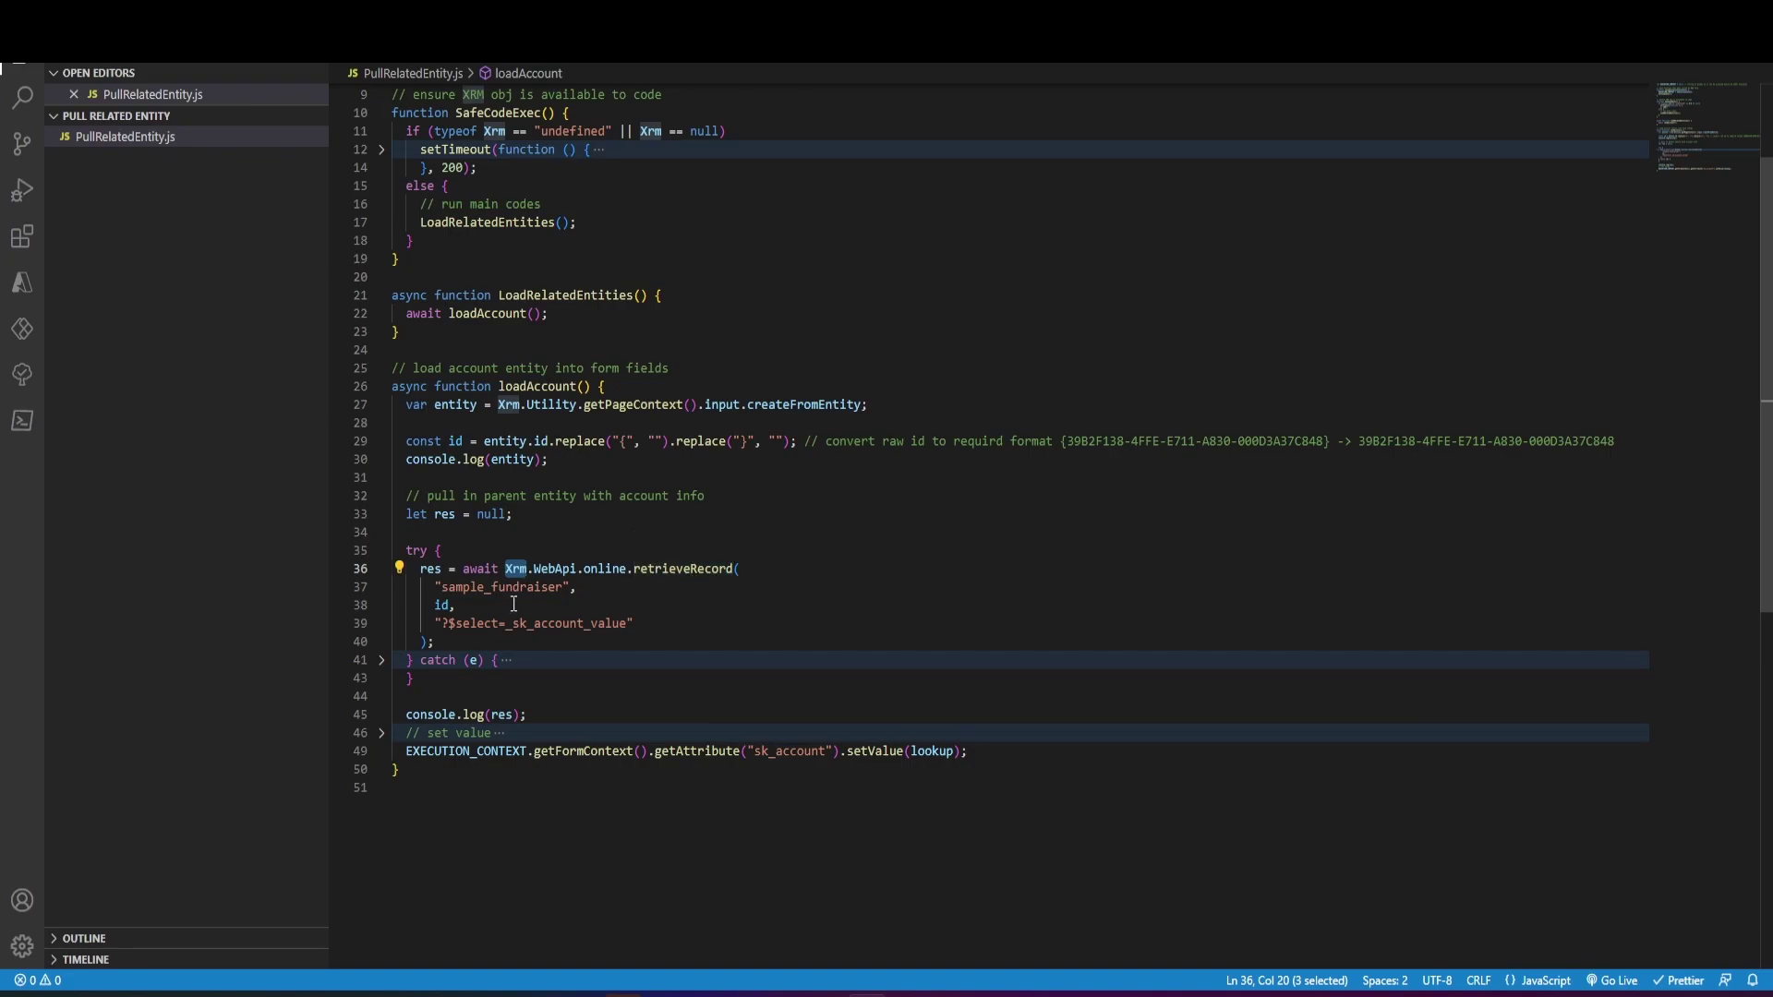
- Inspect the retrieveRecord arguments: the sample_fundraiser table name and the id
{"action": "left_click_drag", "start_coordinate": [436, 588], "coordinate": [579, 587]}
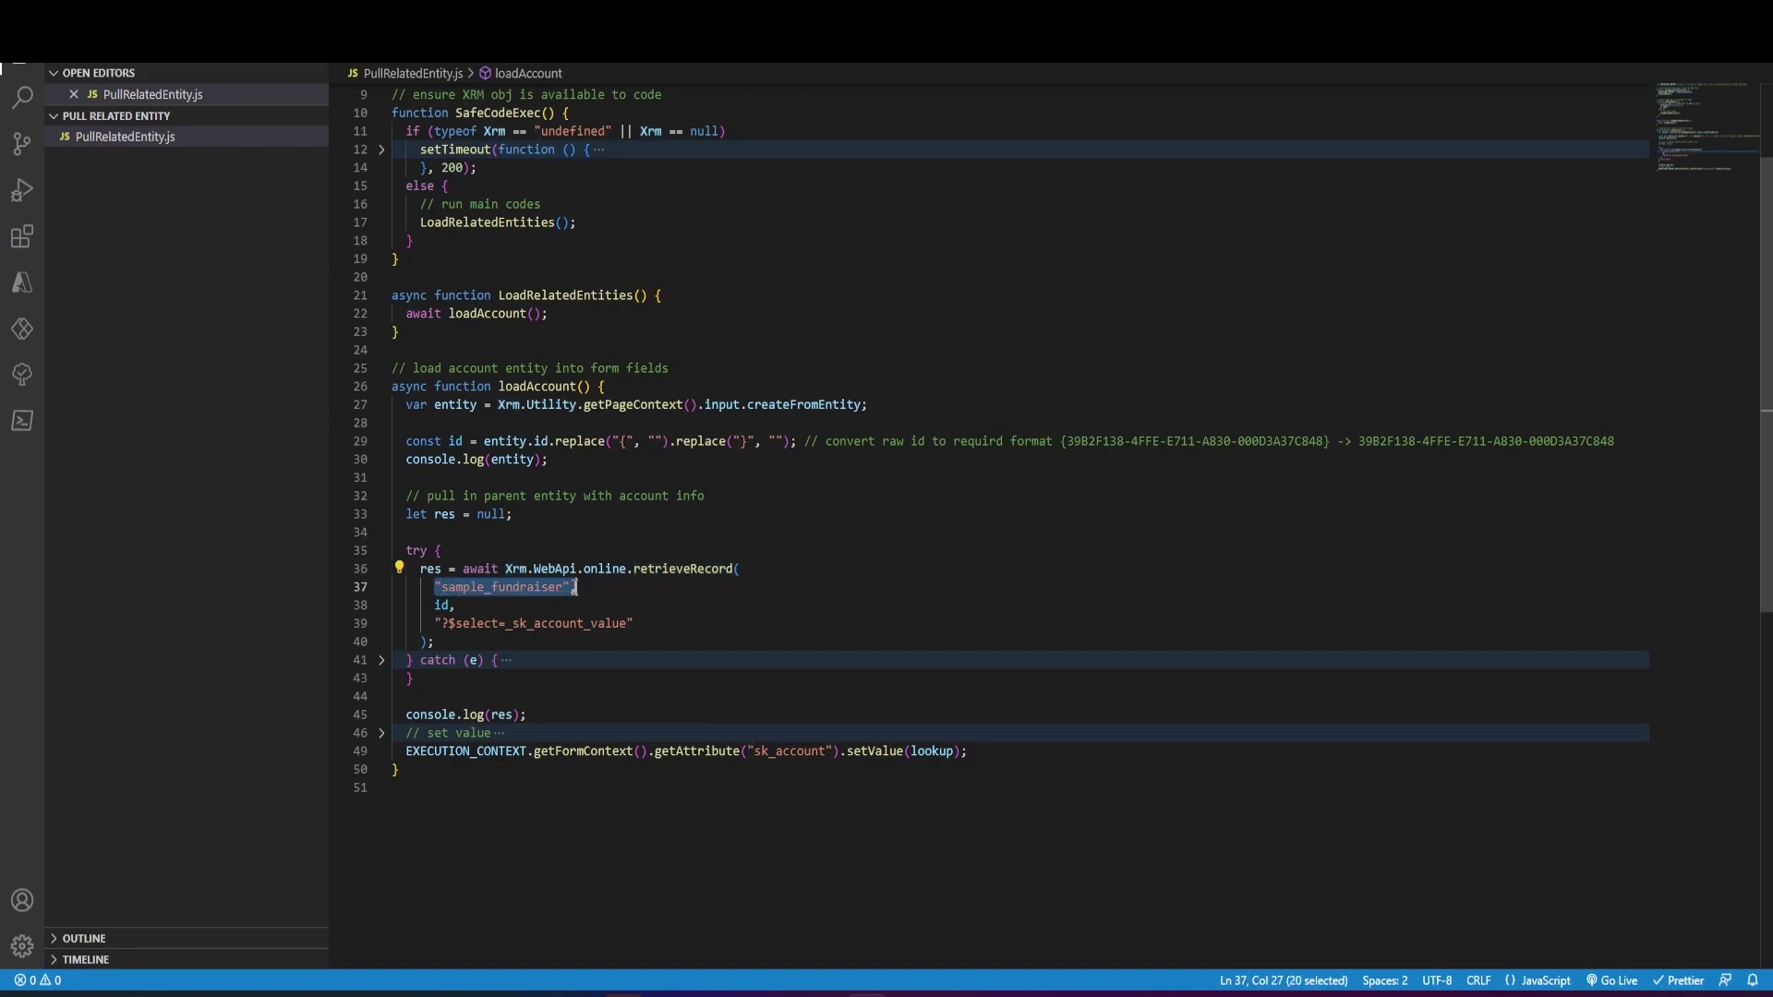
{"action": "left_click", "coordinate": [651, 589]}
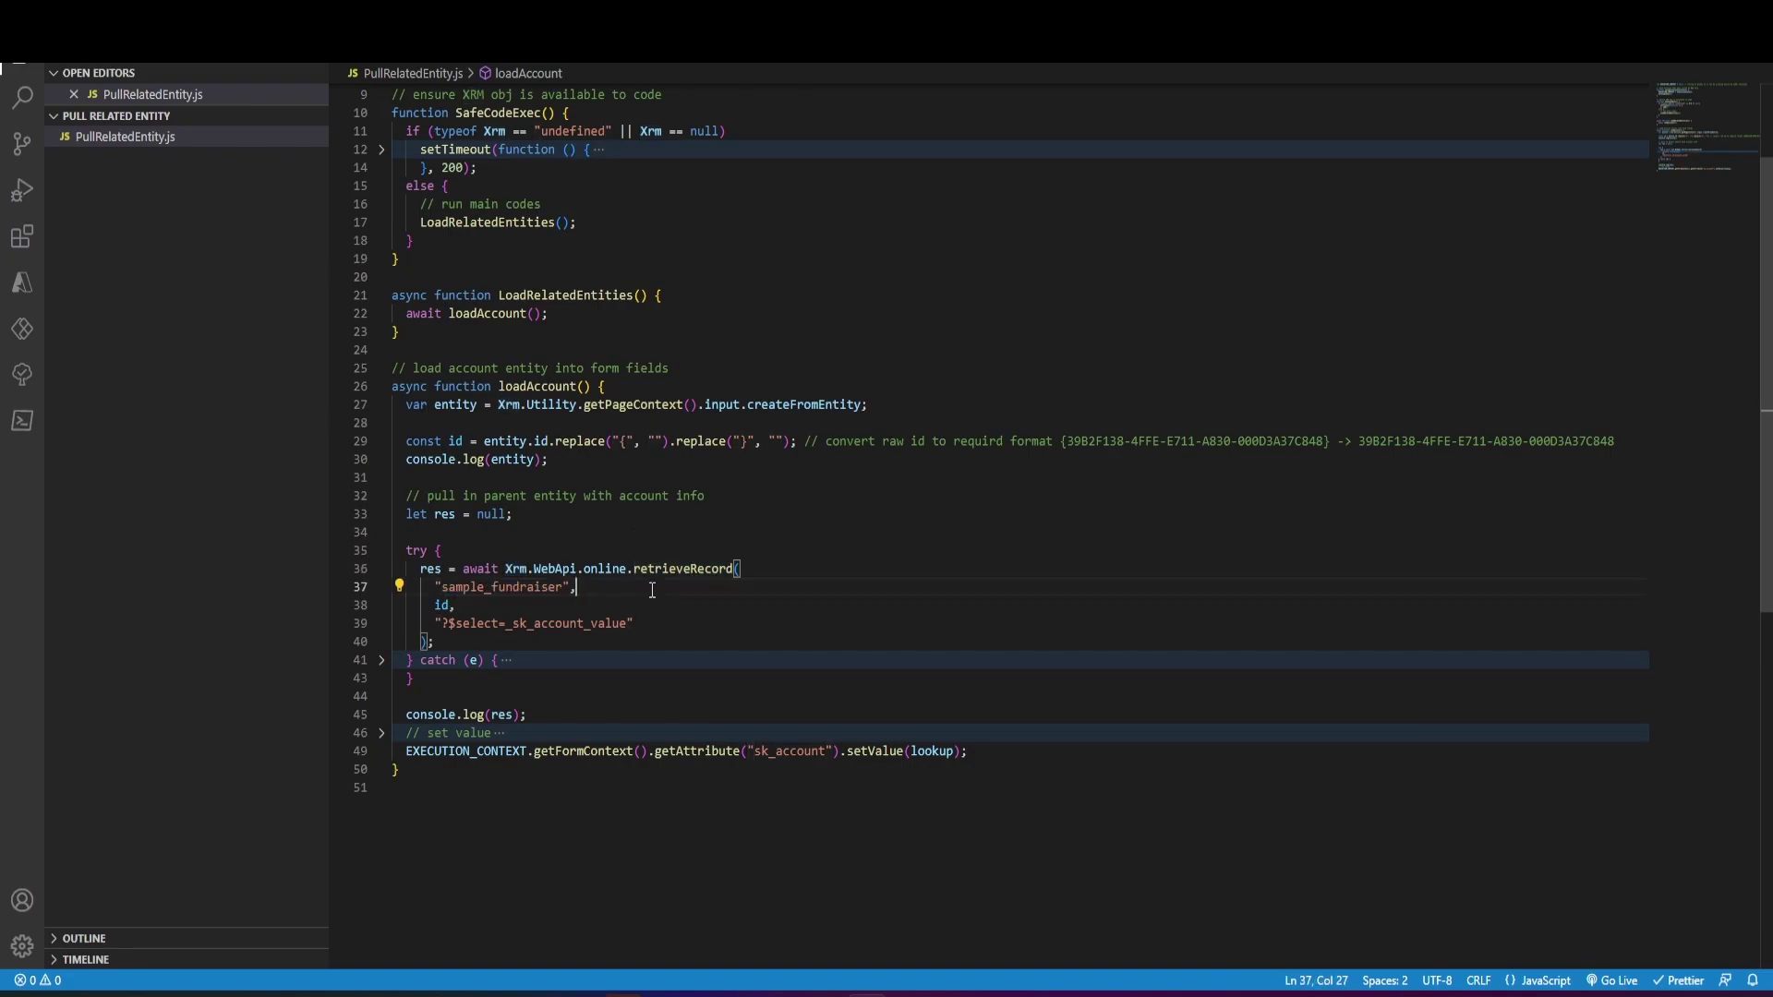
{"action": "double_click", "coordinate": [493, 589]}
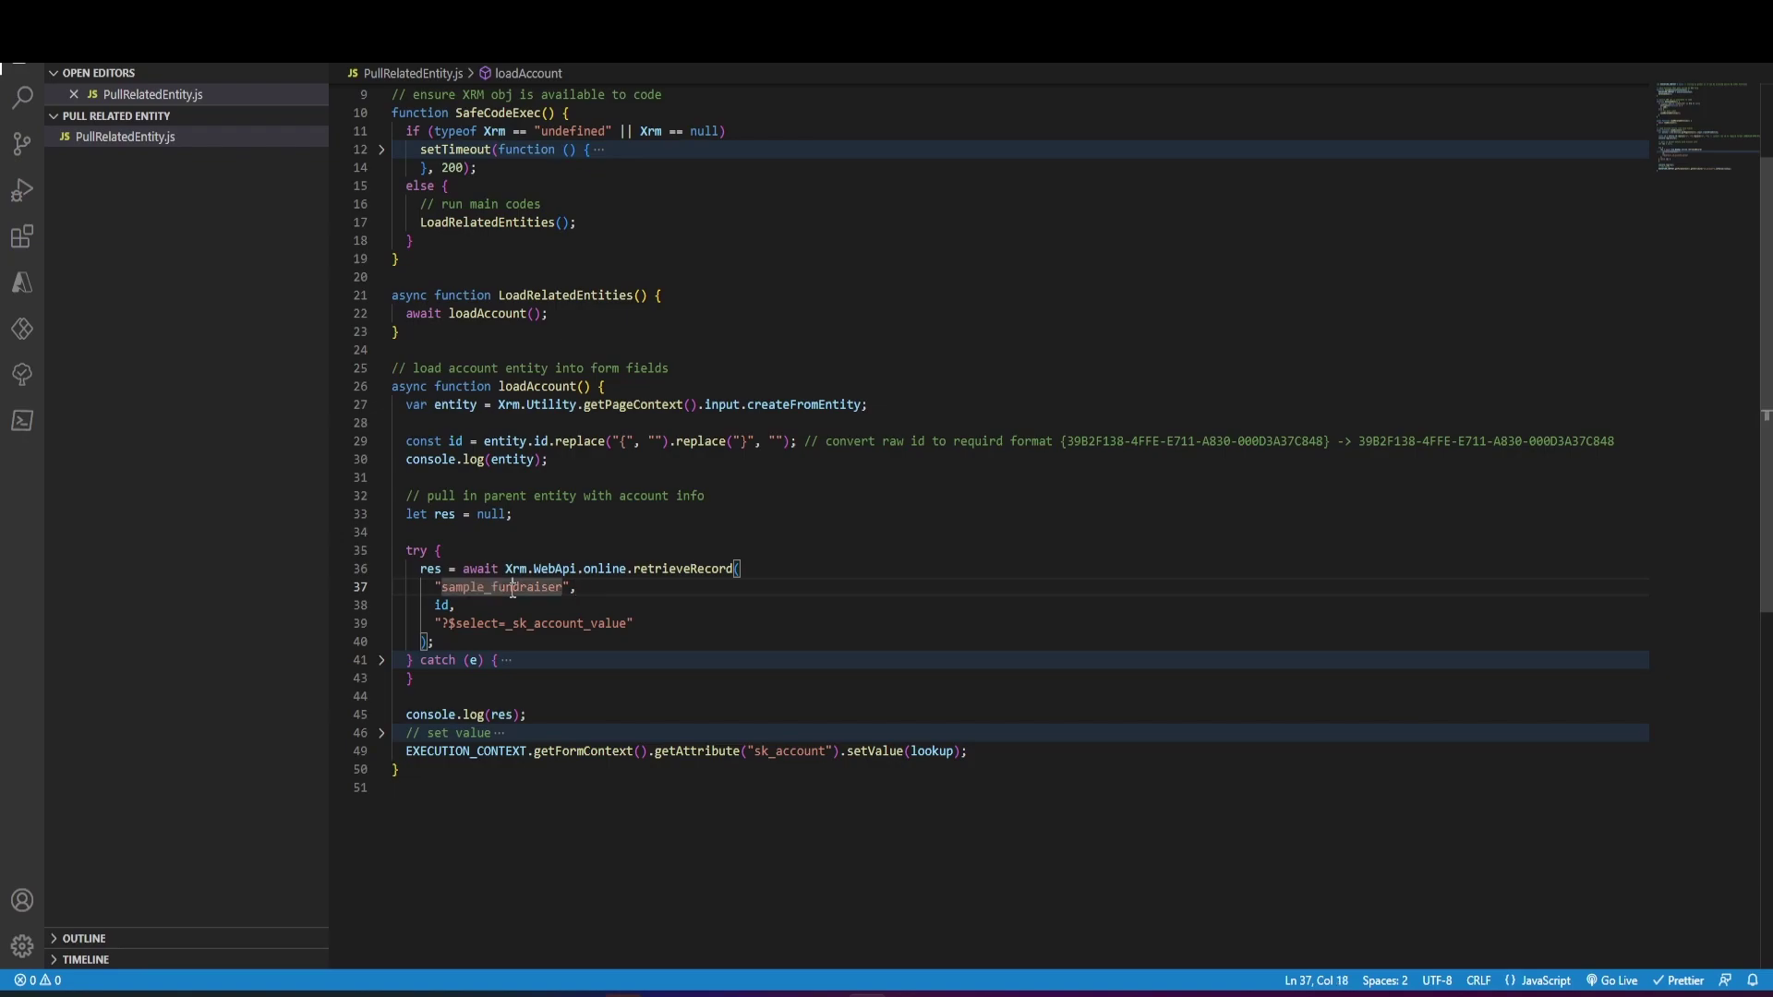
{"action": "left_click_drag", "start_coordinate": [435, 604], "coordinate": [457, 606]}
{"action": "left_click", "coordinate": [440, 605]}
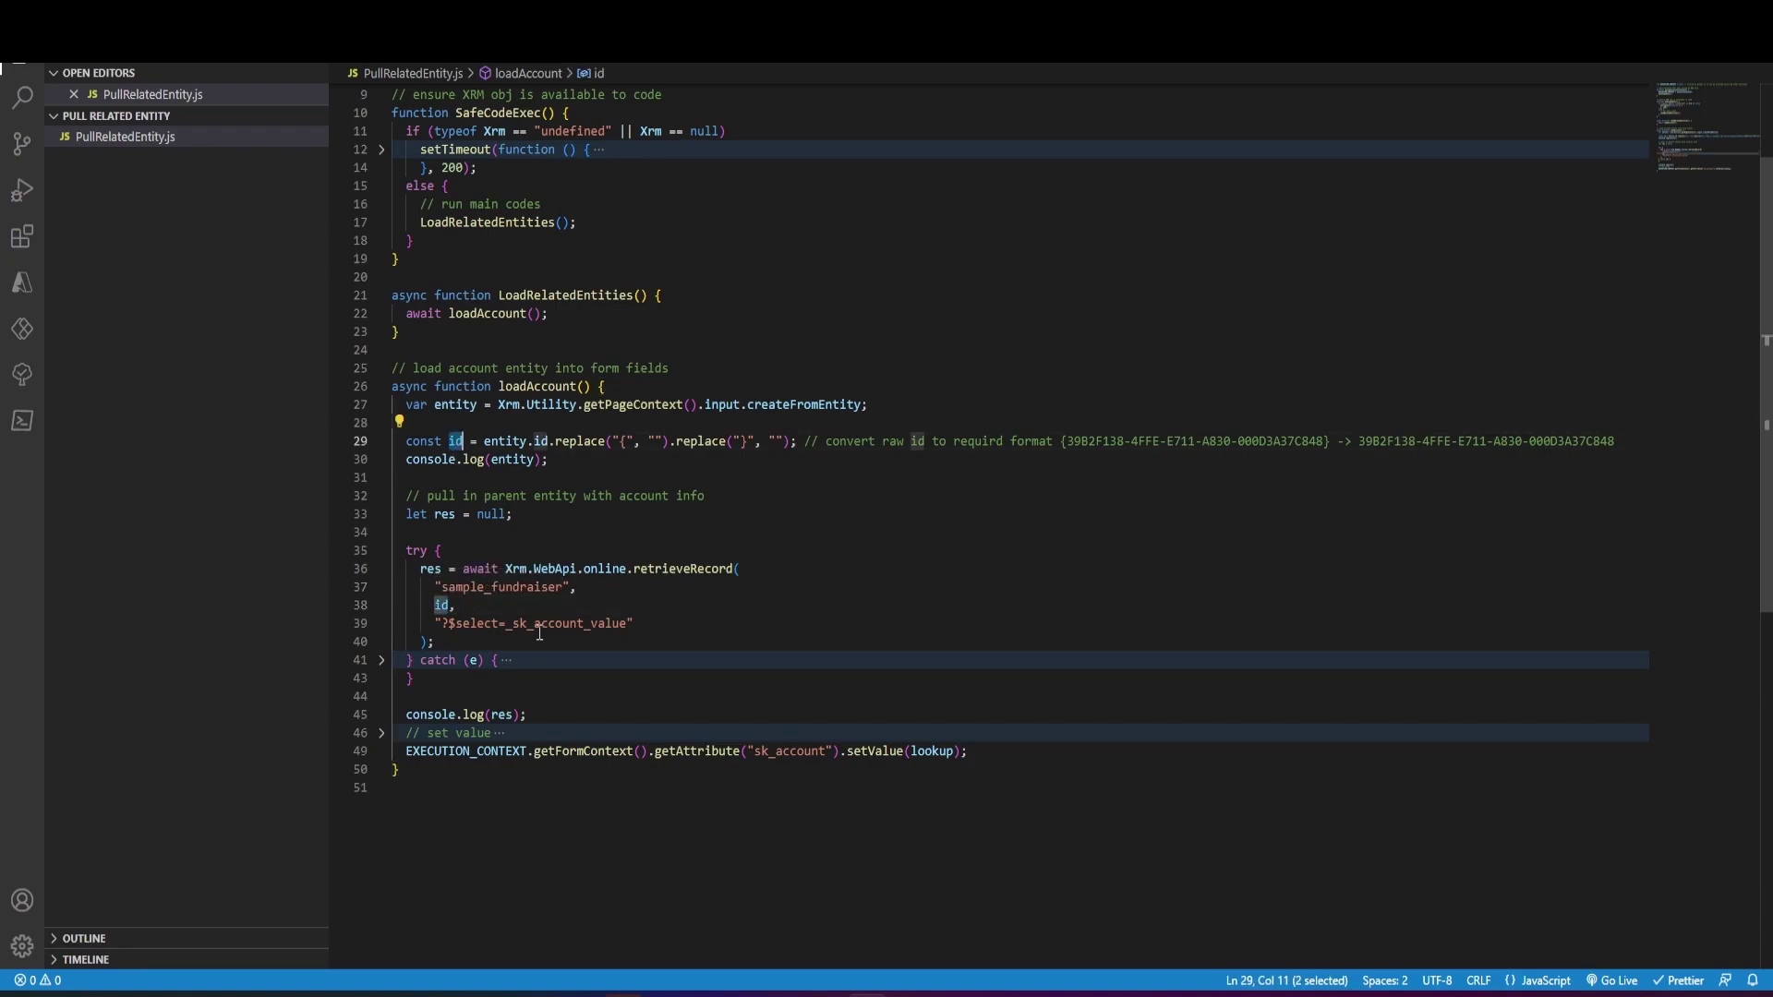
{"action": "left_click", "coordinate": [433, 623]}
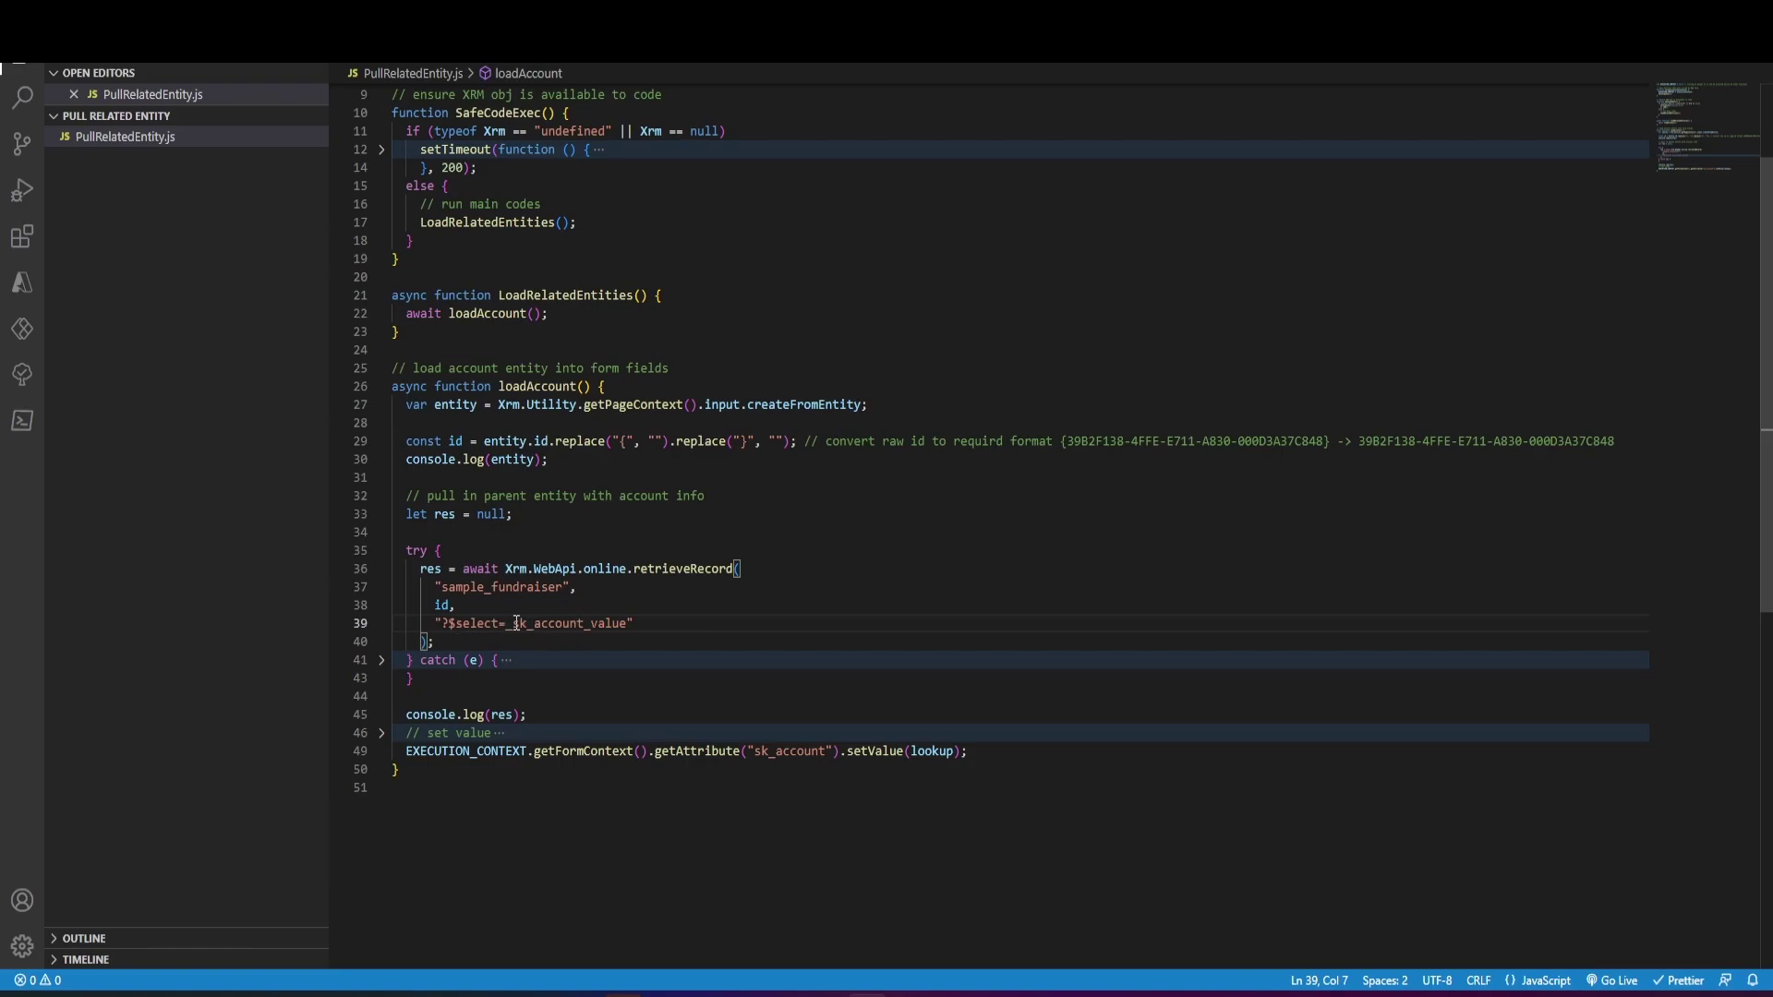
{"action": "key", "text": "shift+End"}
{"action": "key", "text": "Down"}
{"action": "left_click", "coordinate": [704, 603]}
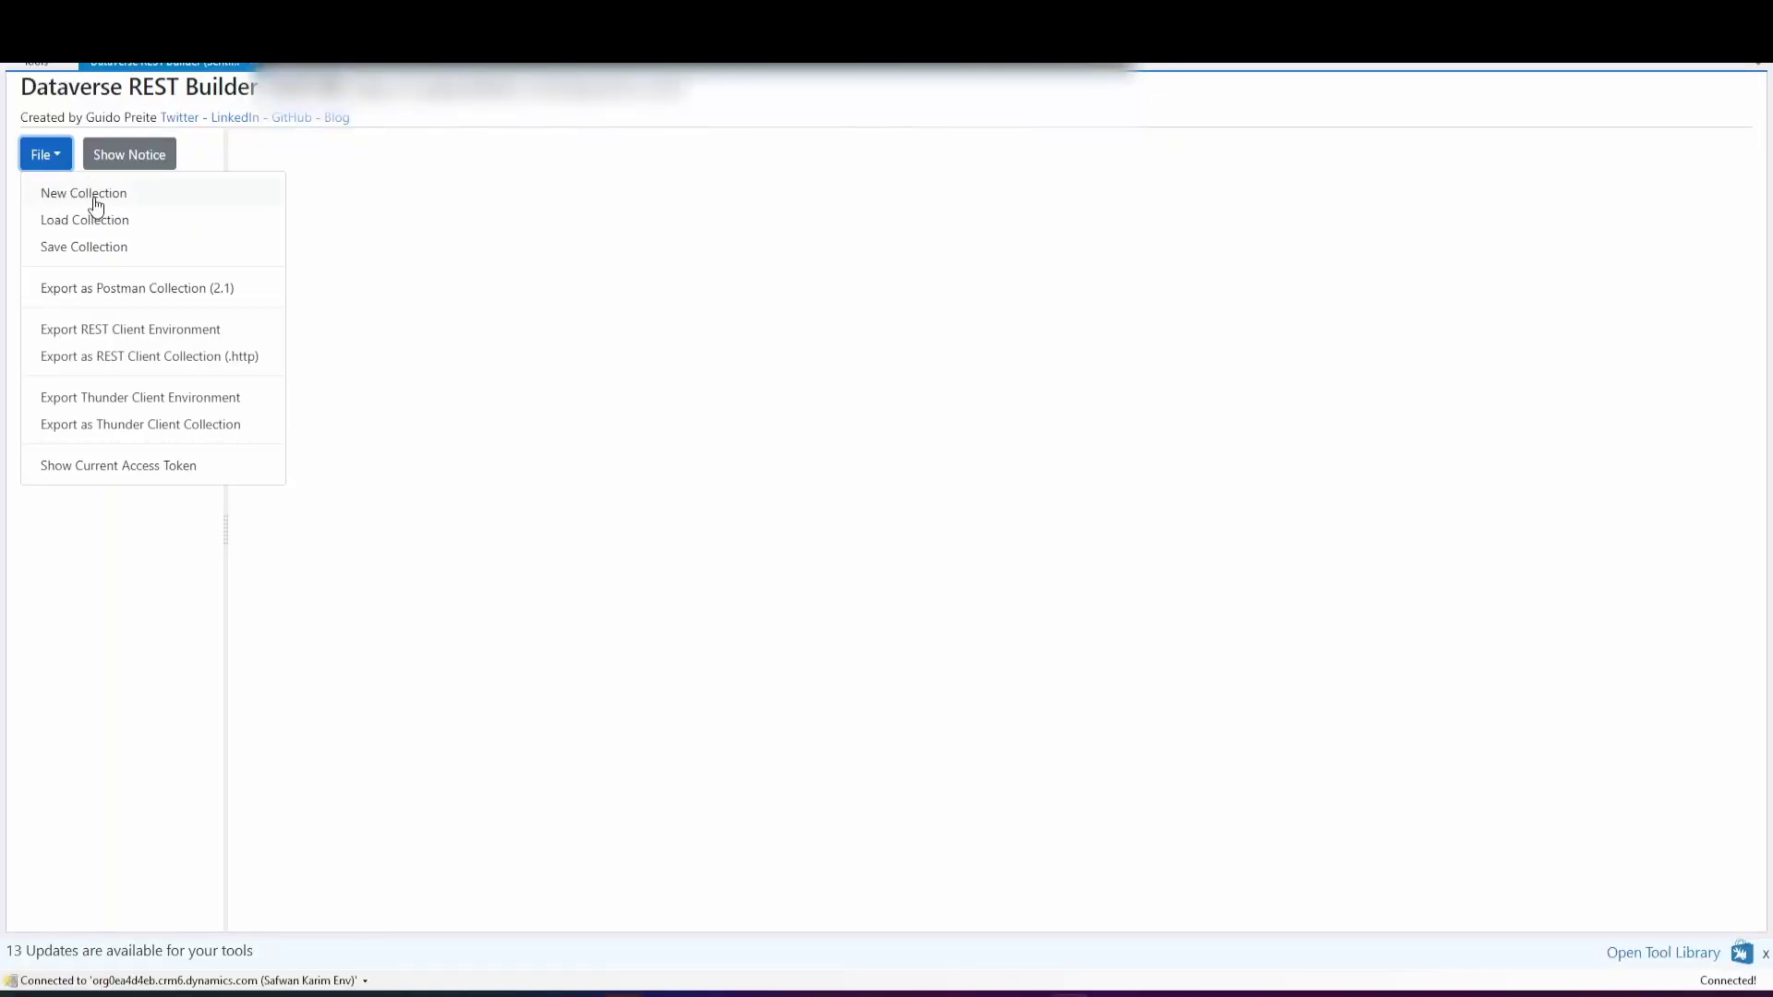
- Create a new collection in Dataverse REST Builder and add a new request to it
{"action": "left_click", "coordinate": [98, 195]}
{"action": "left_click", "coordinate": [73, 210]}
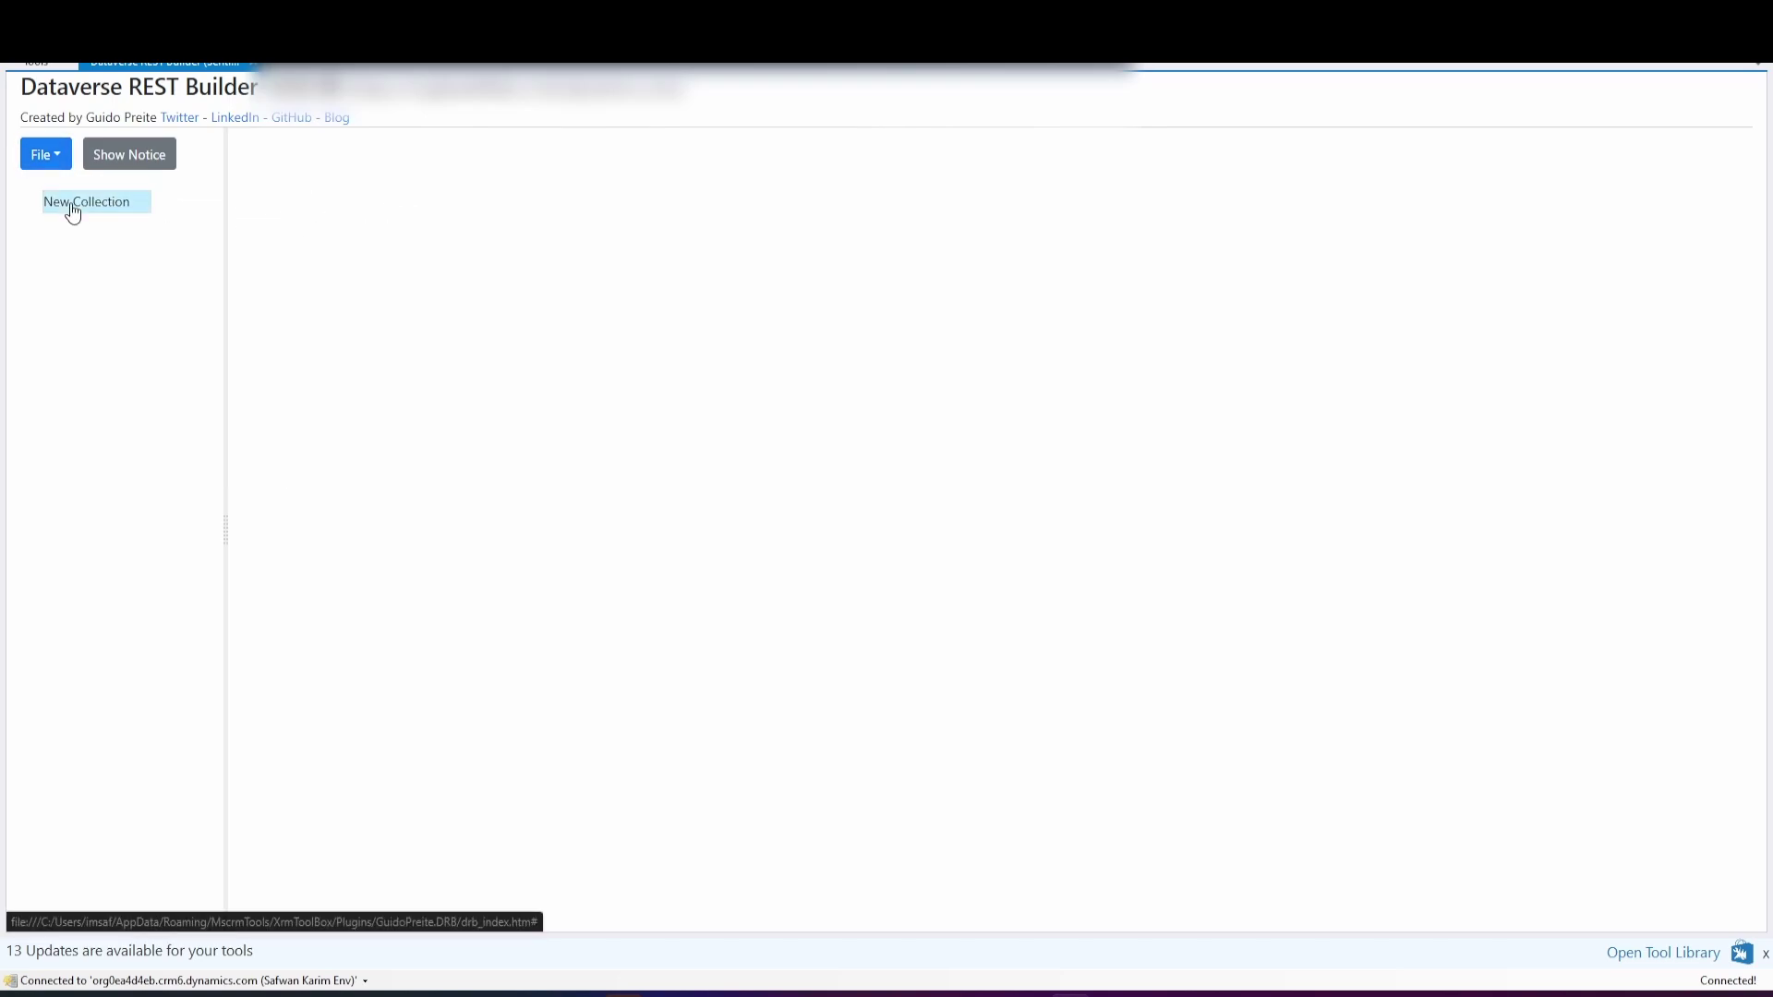
{"action": "right_click", "coordinate": [71, 212]}
{"action": "left_click", "coordinate": [94, 234]}
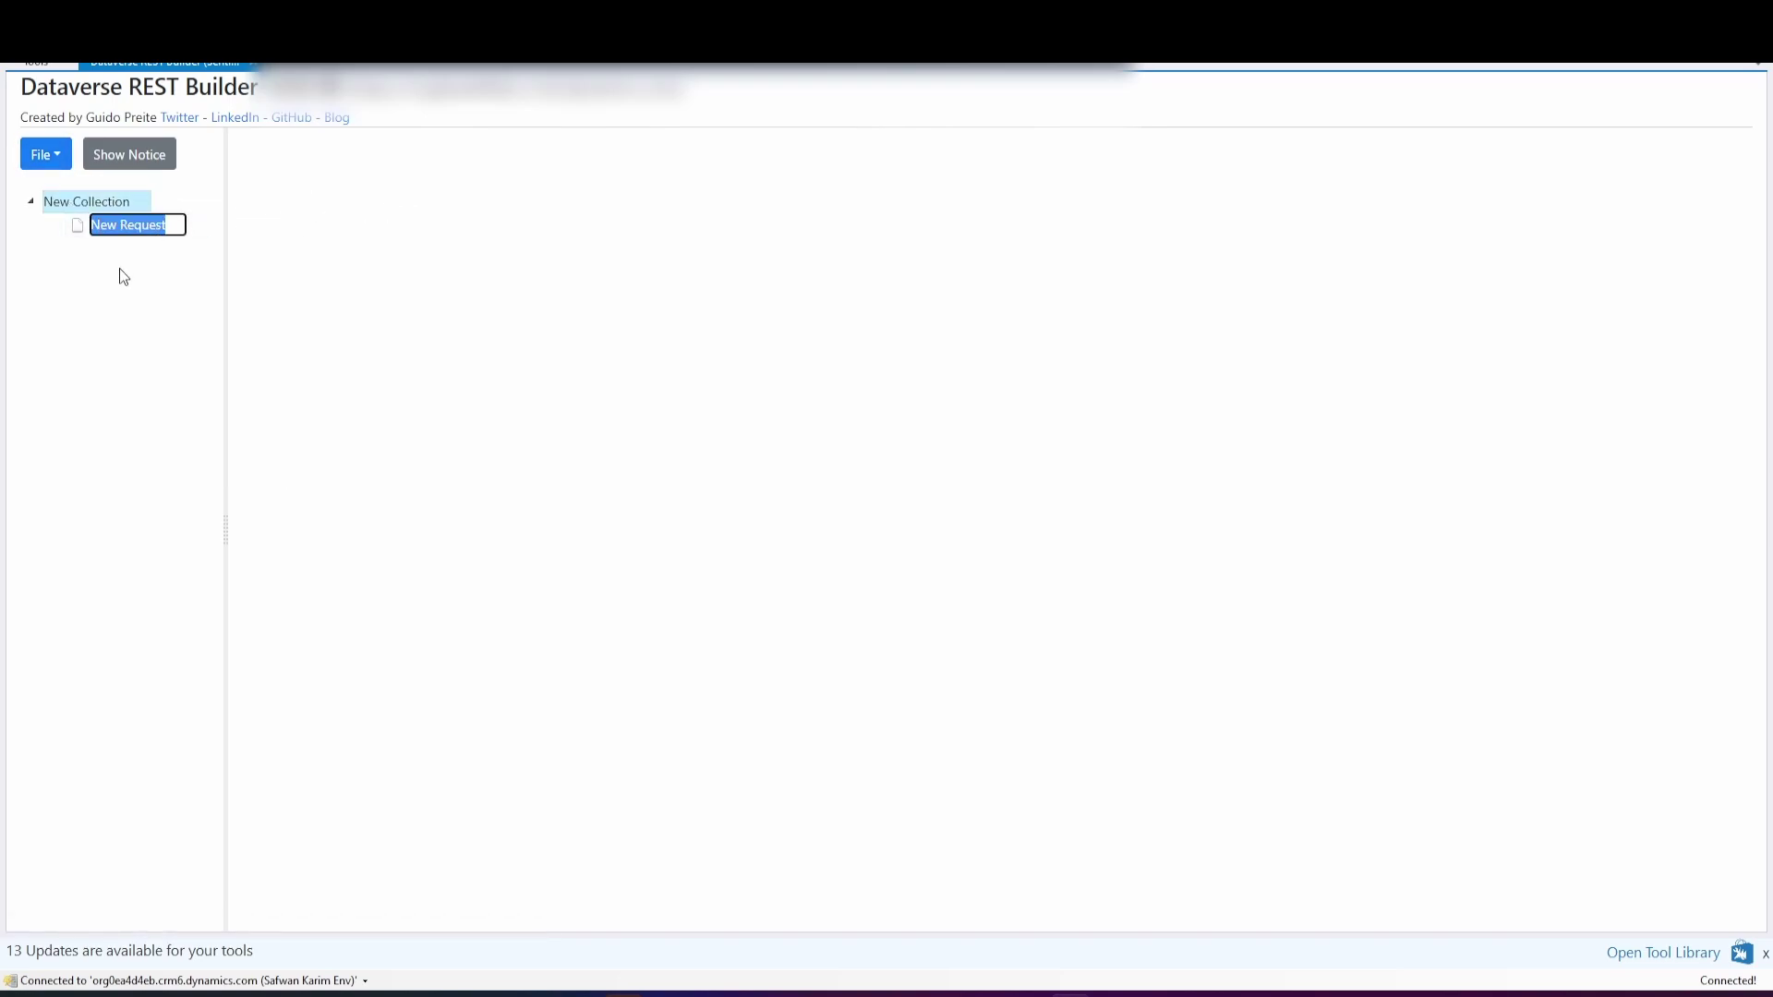
{"action": "key", "text": "Return"}
{"action": "left_click", "coordinate": [126, 224]}
- Make the request a Retrieve Single on the Fundraiser table, selecting only the Account column
{"action": "left_click", "coordinate": [417, 185]}
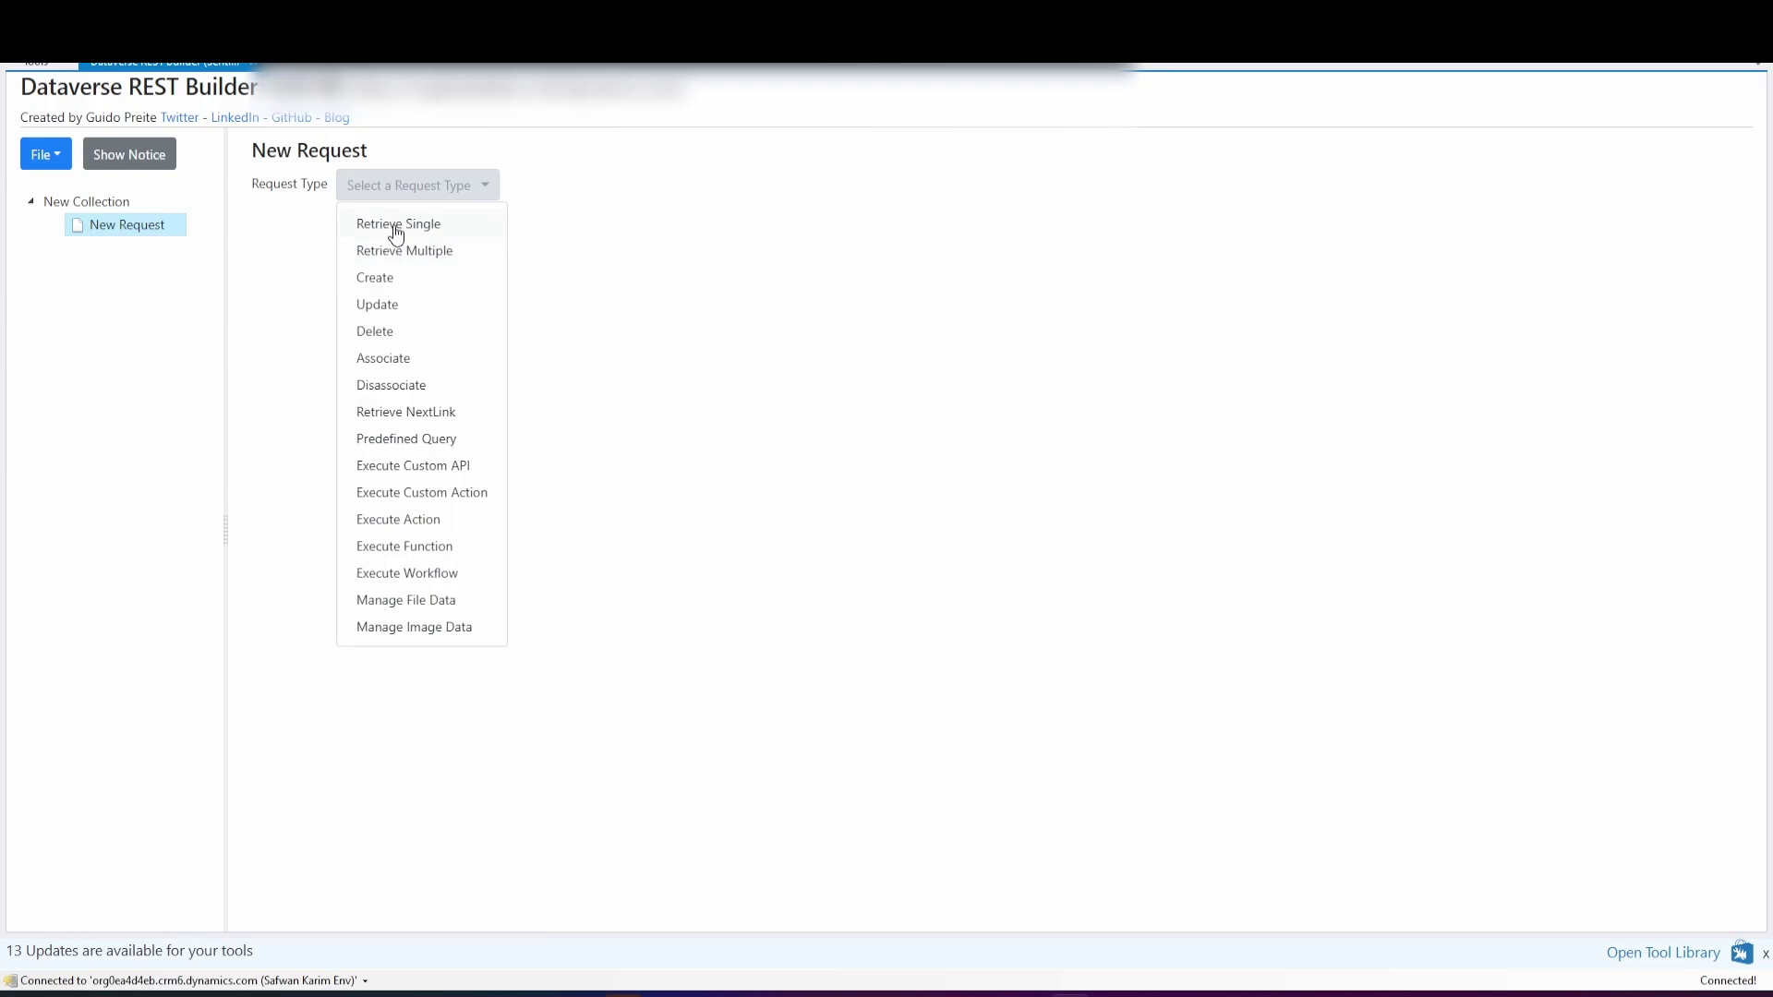
{"action": "left_click", "coordinate": [385, 225]}
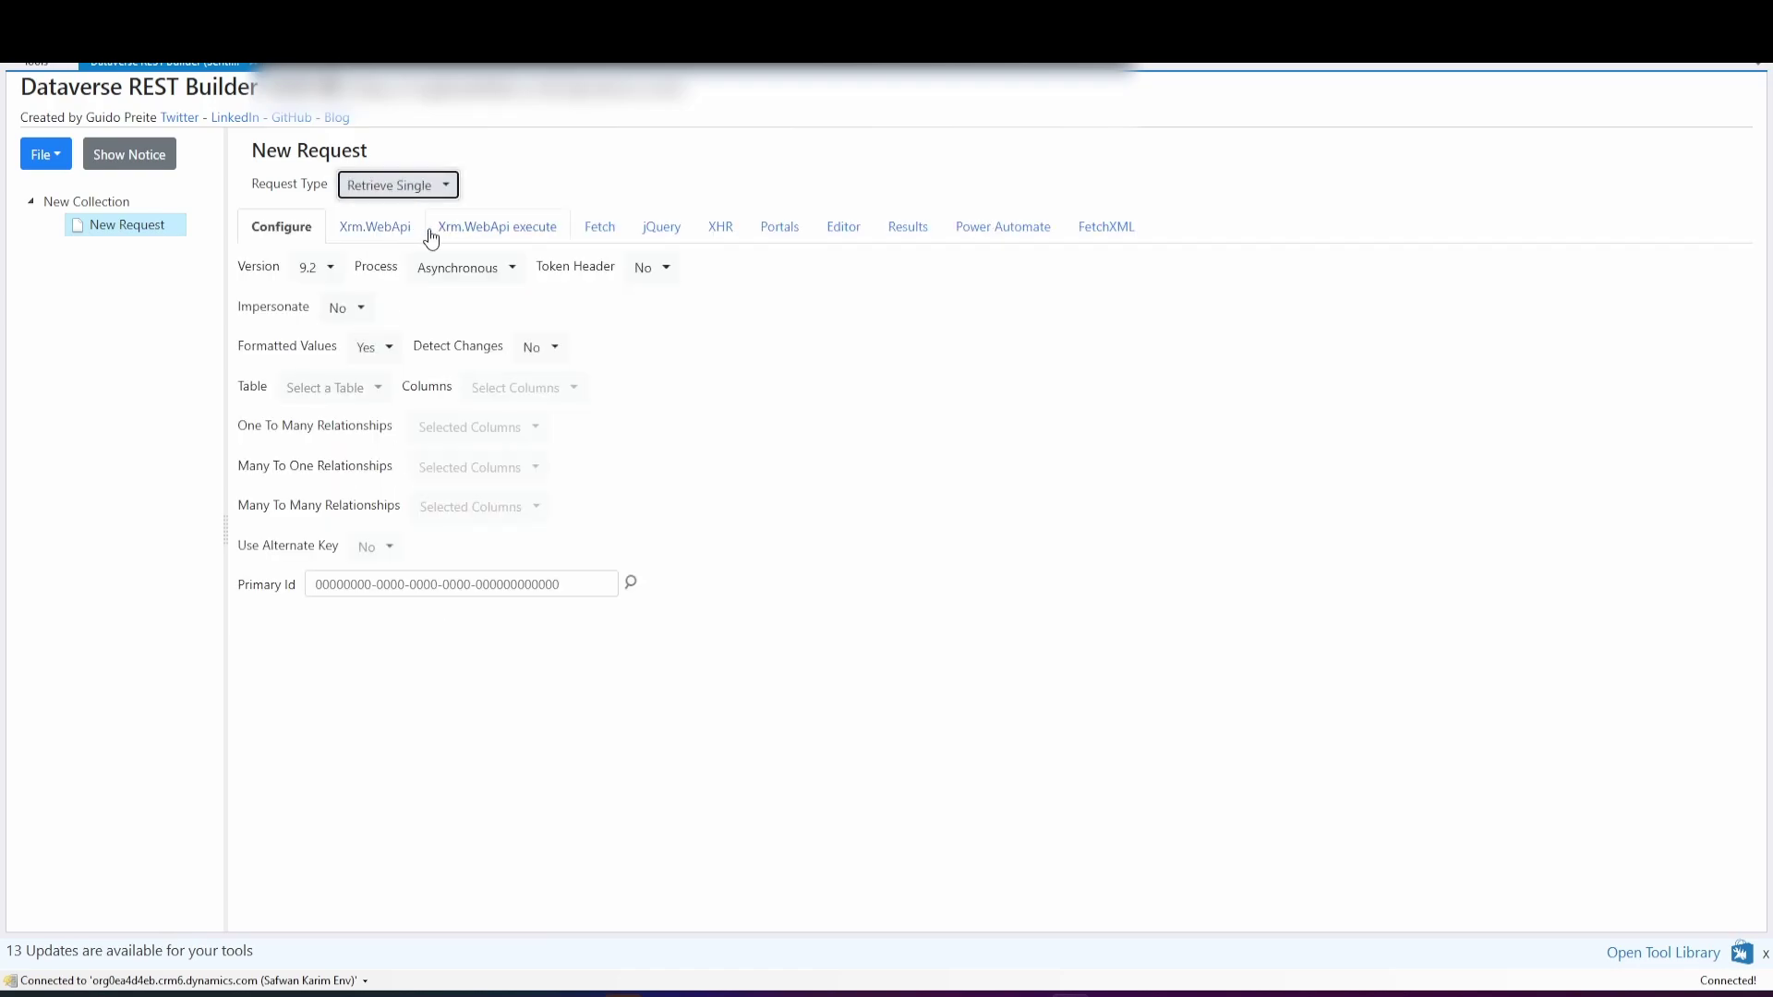
{"action": "left_click", "coordinate": [353, 394]}
{"action": "type", "text": "fund"}
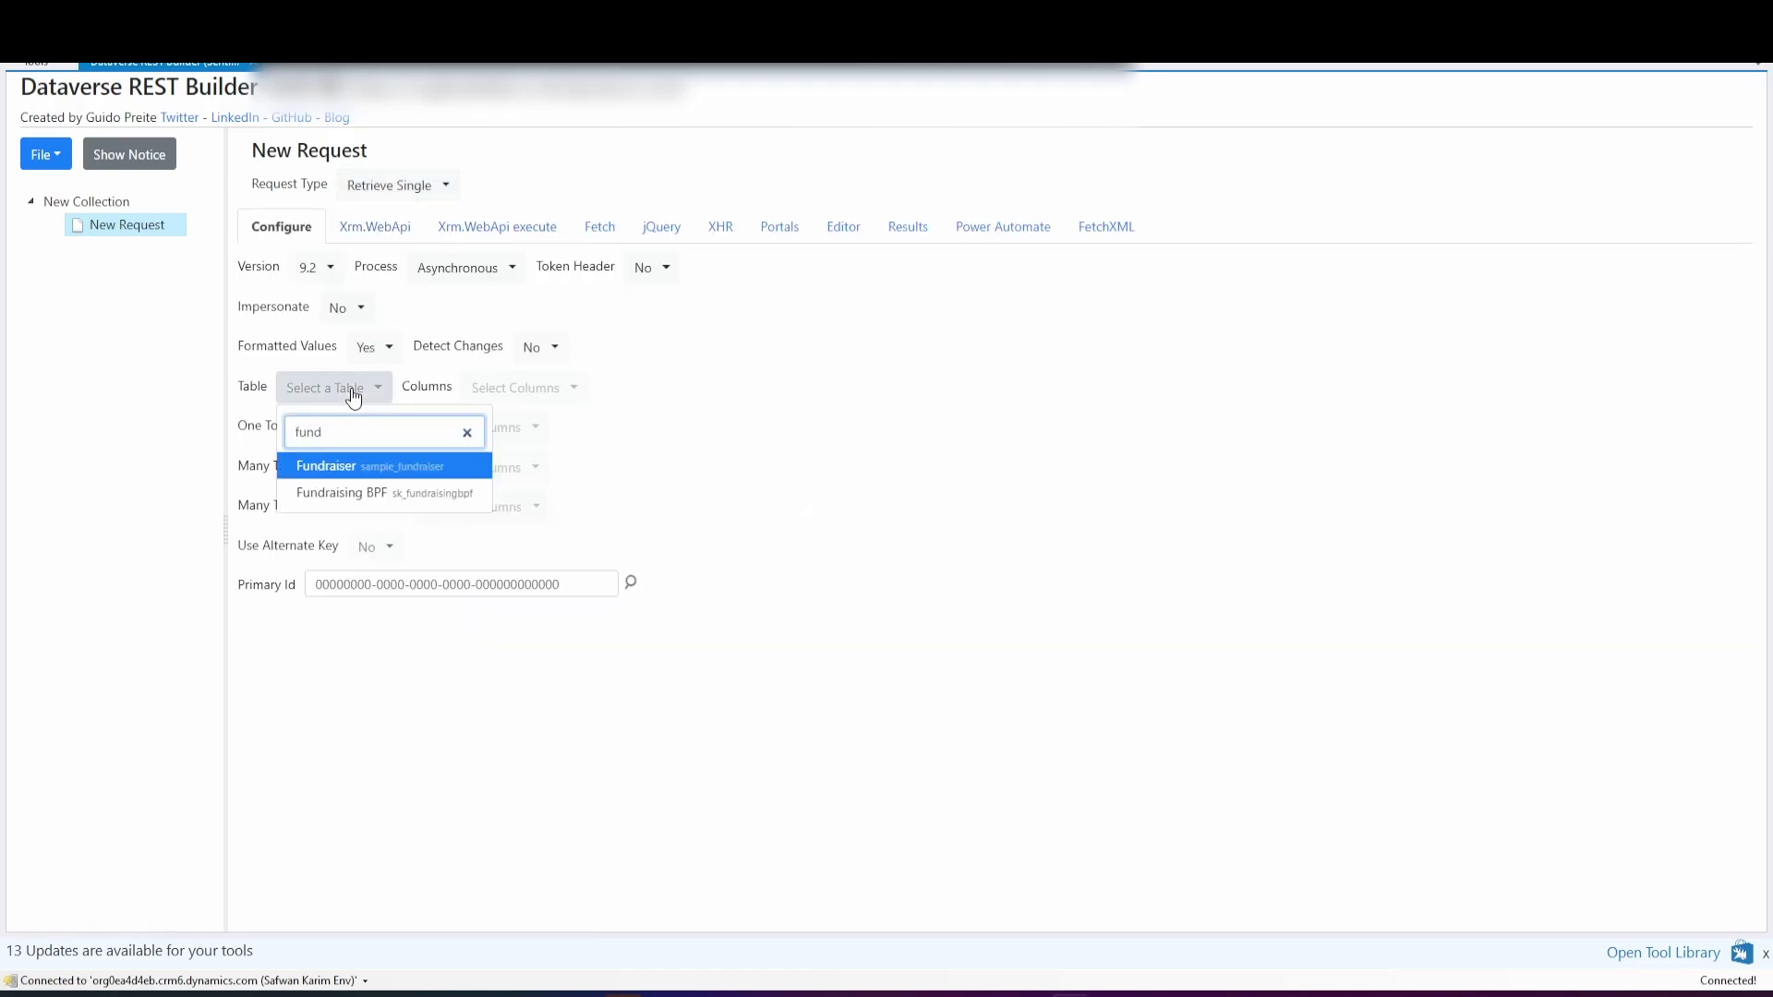
{"action": "left_click", "coordinate": [333, 465]}
{"action": "left_click", "coordinate": [610, 389]}
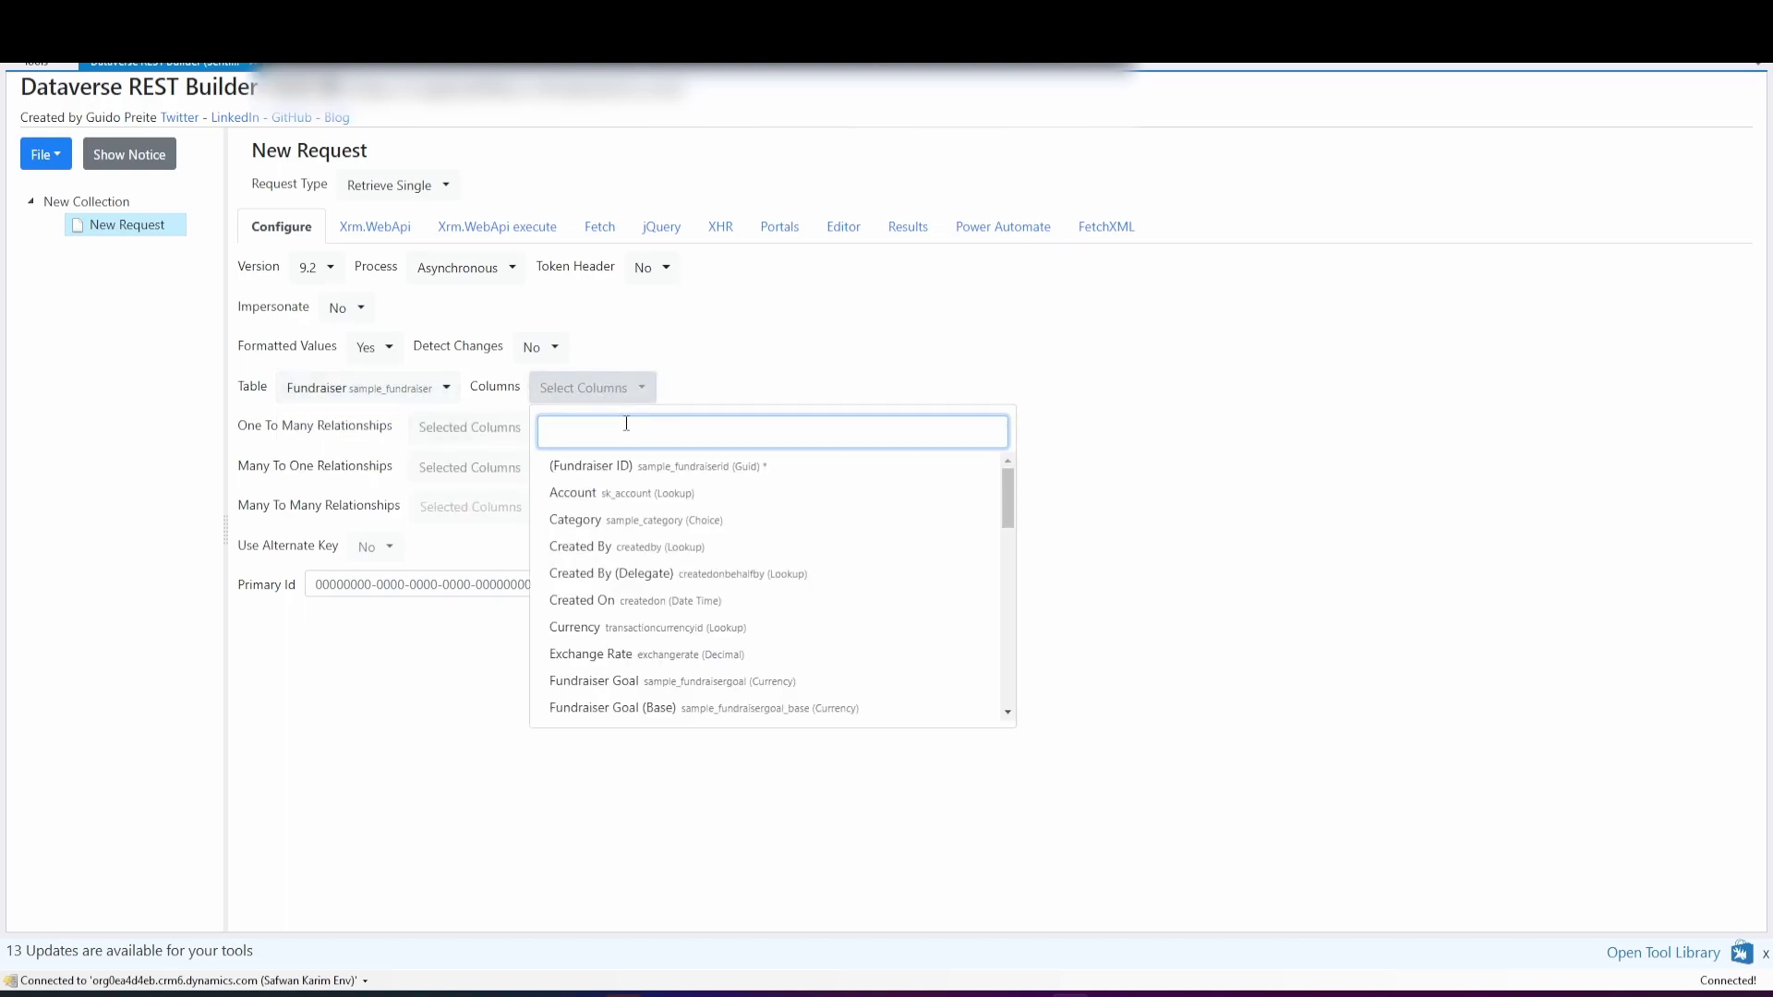
{"action": "left_click", "coordinate": [593, 493]}
{"action": "left_click", "coordinate": [742, 364]}
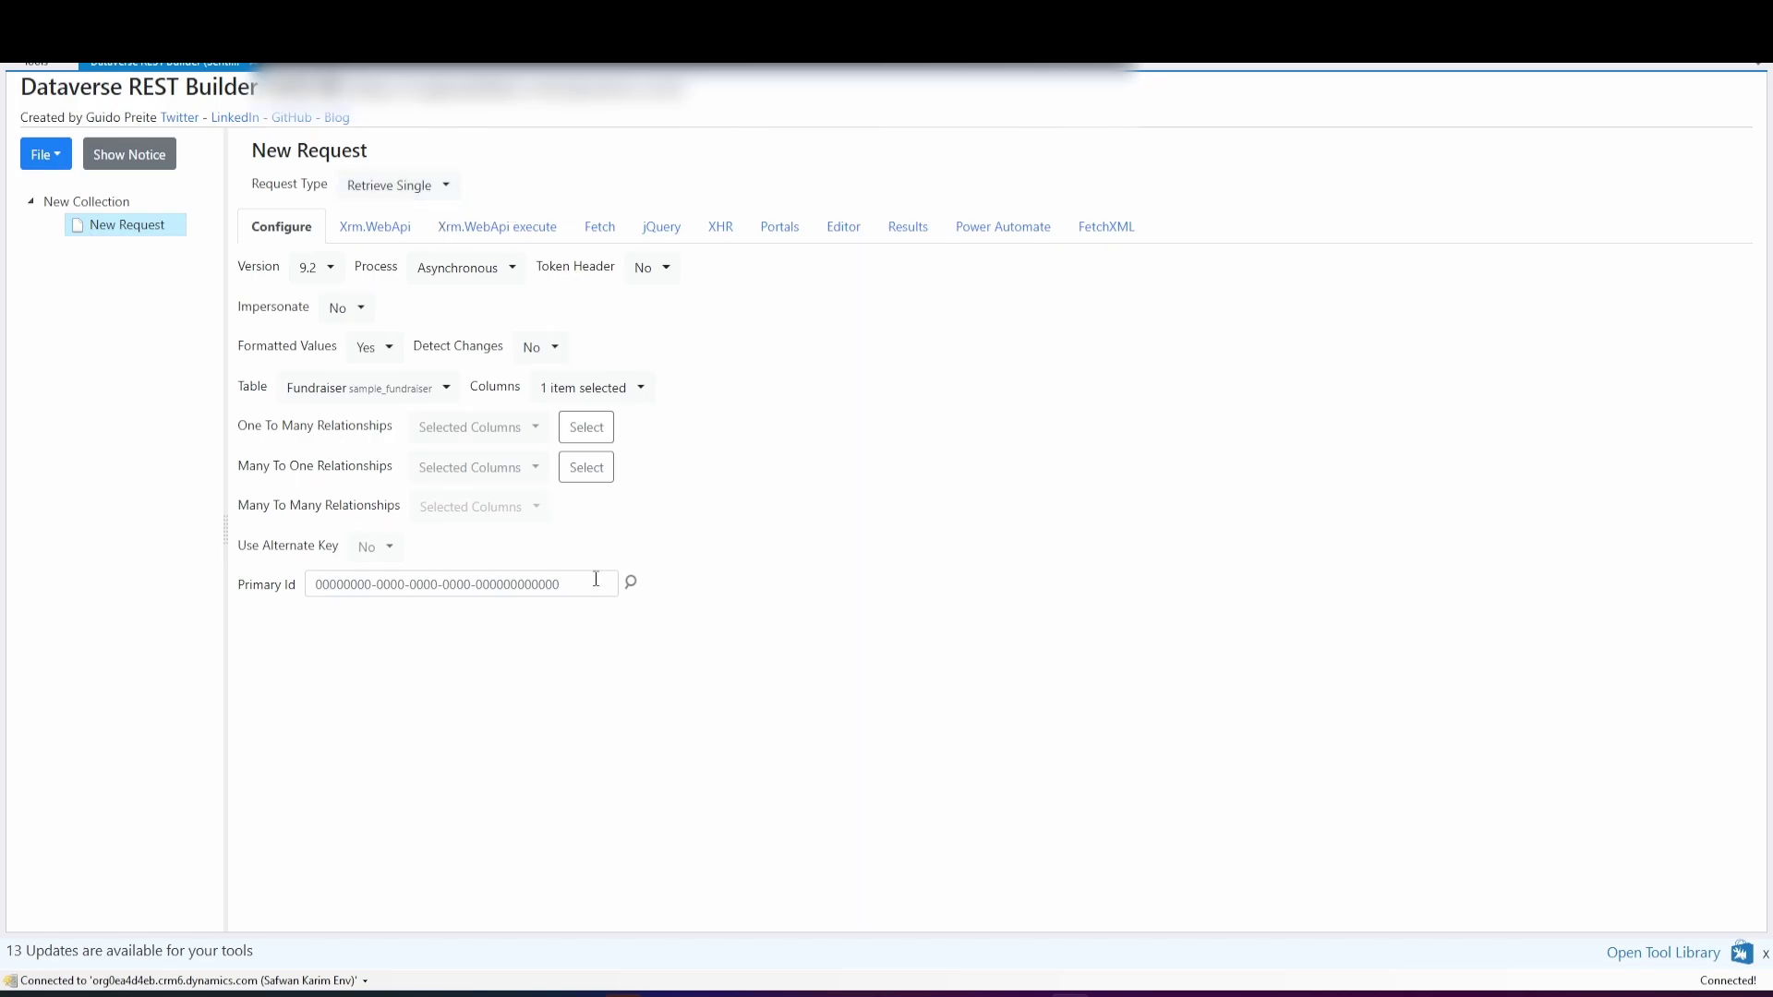
- Set the request's Primary Id to the Scholarship Fund fundraiser record
{"action": "left_click", "coordinate": [630, 582]}
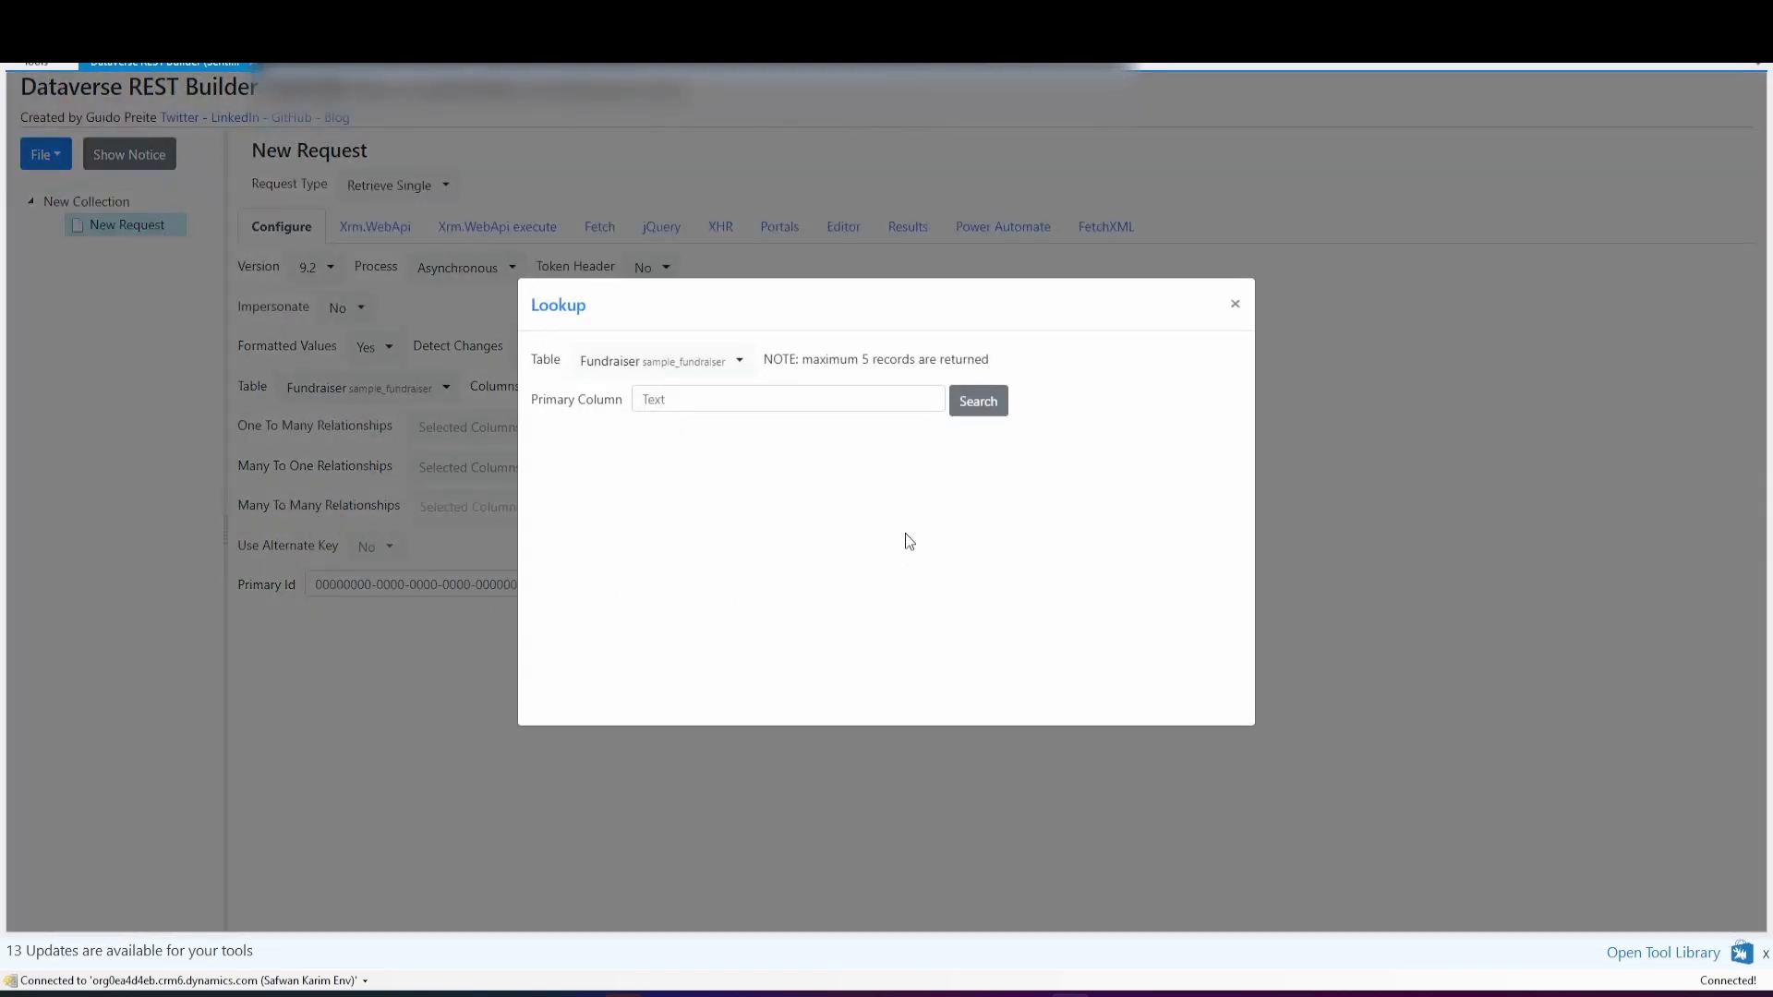
{"action": "left_click", "coordinate": [977, 401]}
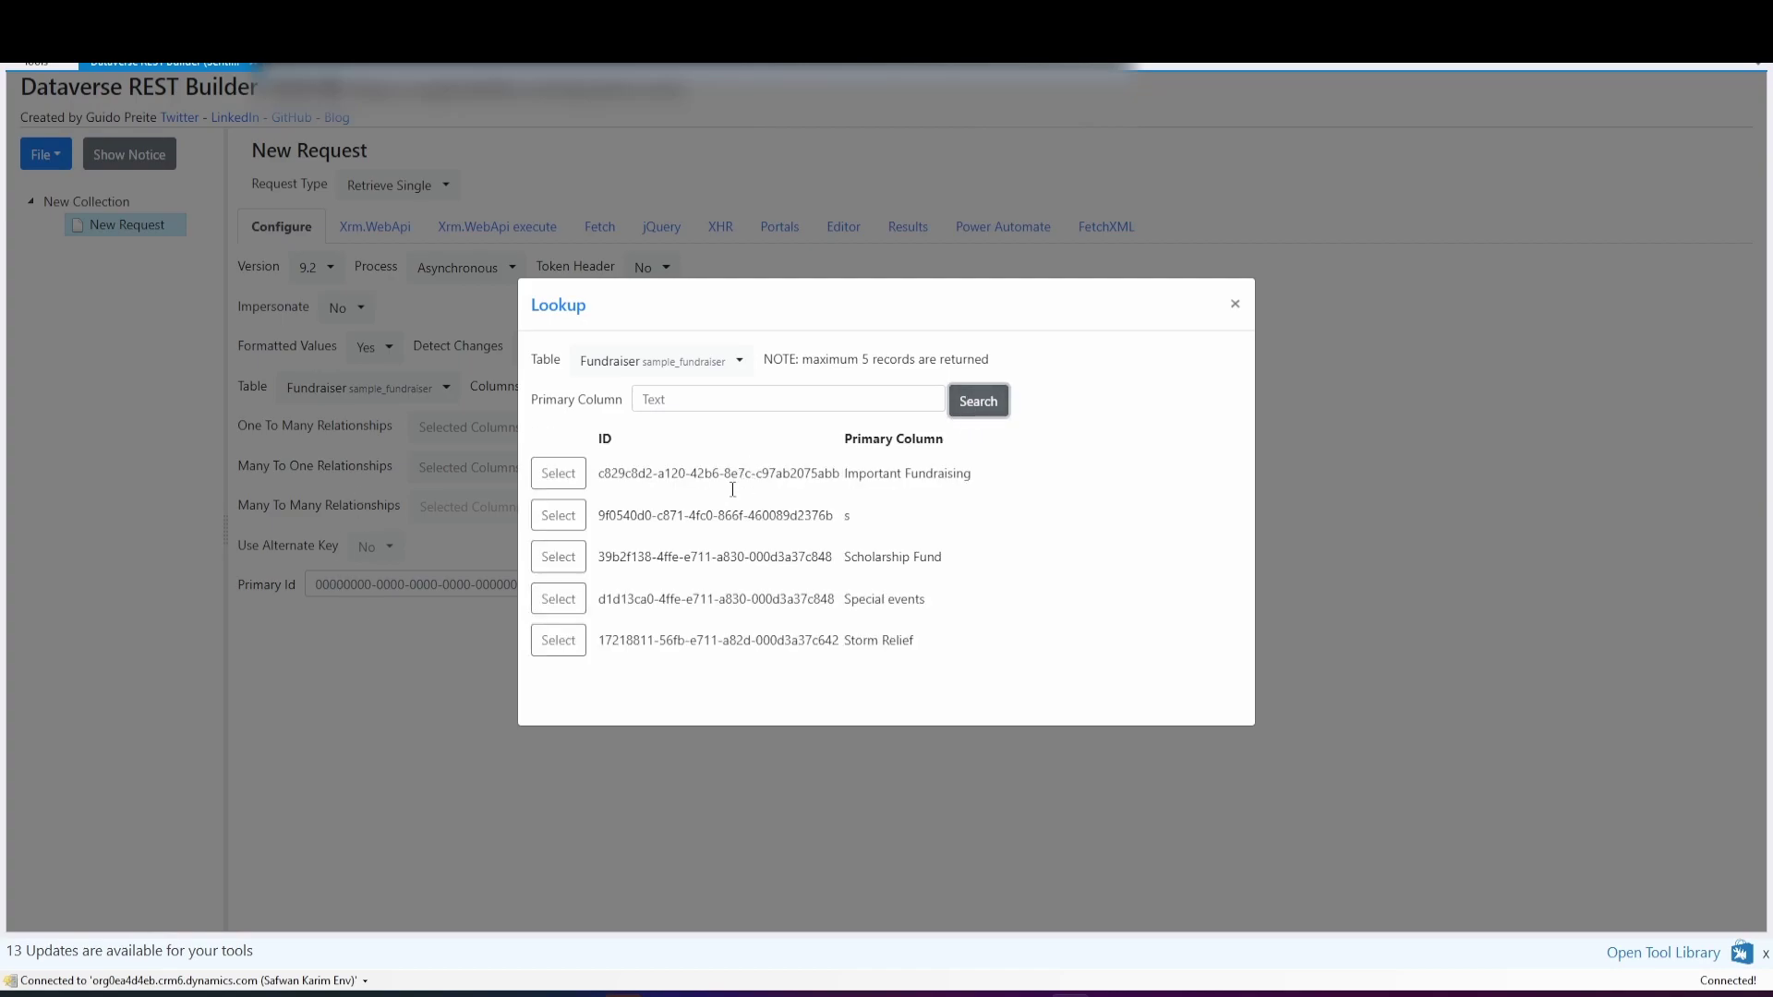
{"action": "left_click", "coordinate": [582, 558]}
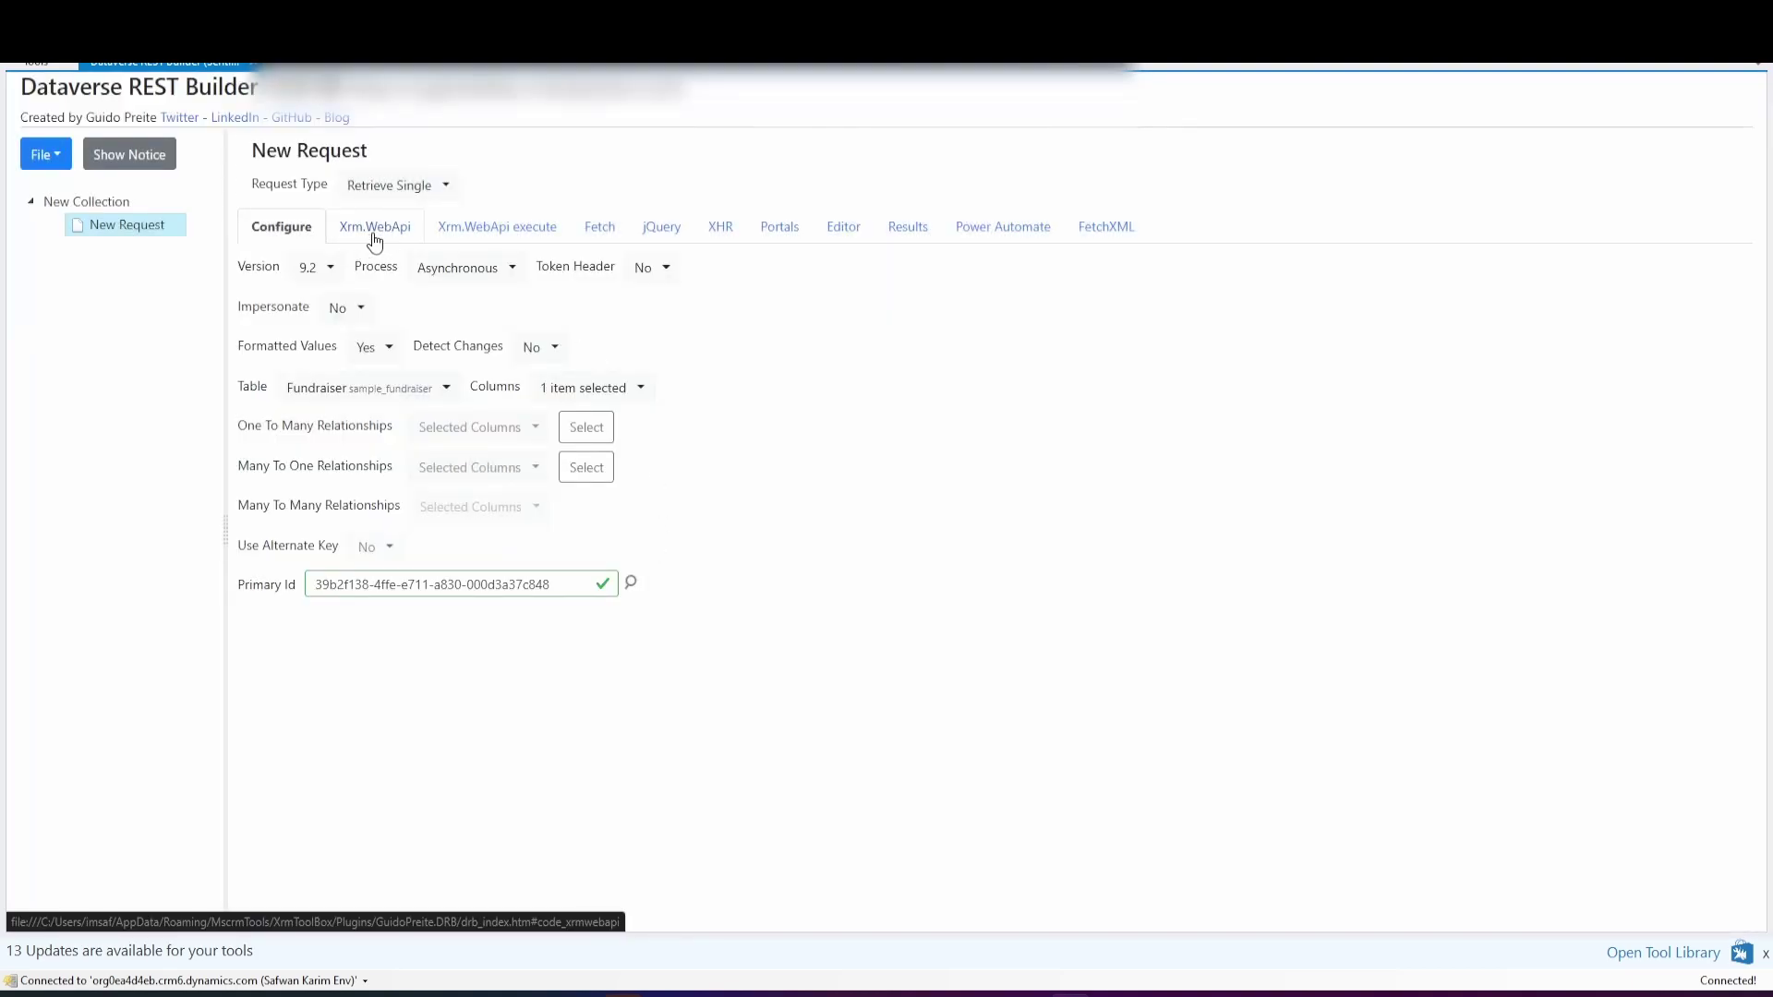
- Copy the generated Xrm.WebApi retrieveRecord call from line 3 into the script editor
{"action": "left_click", "coordinate": [374, 229]}
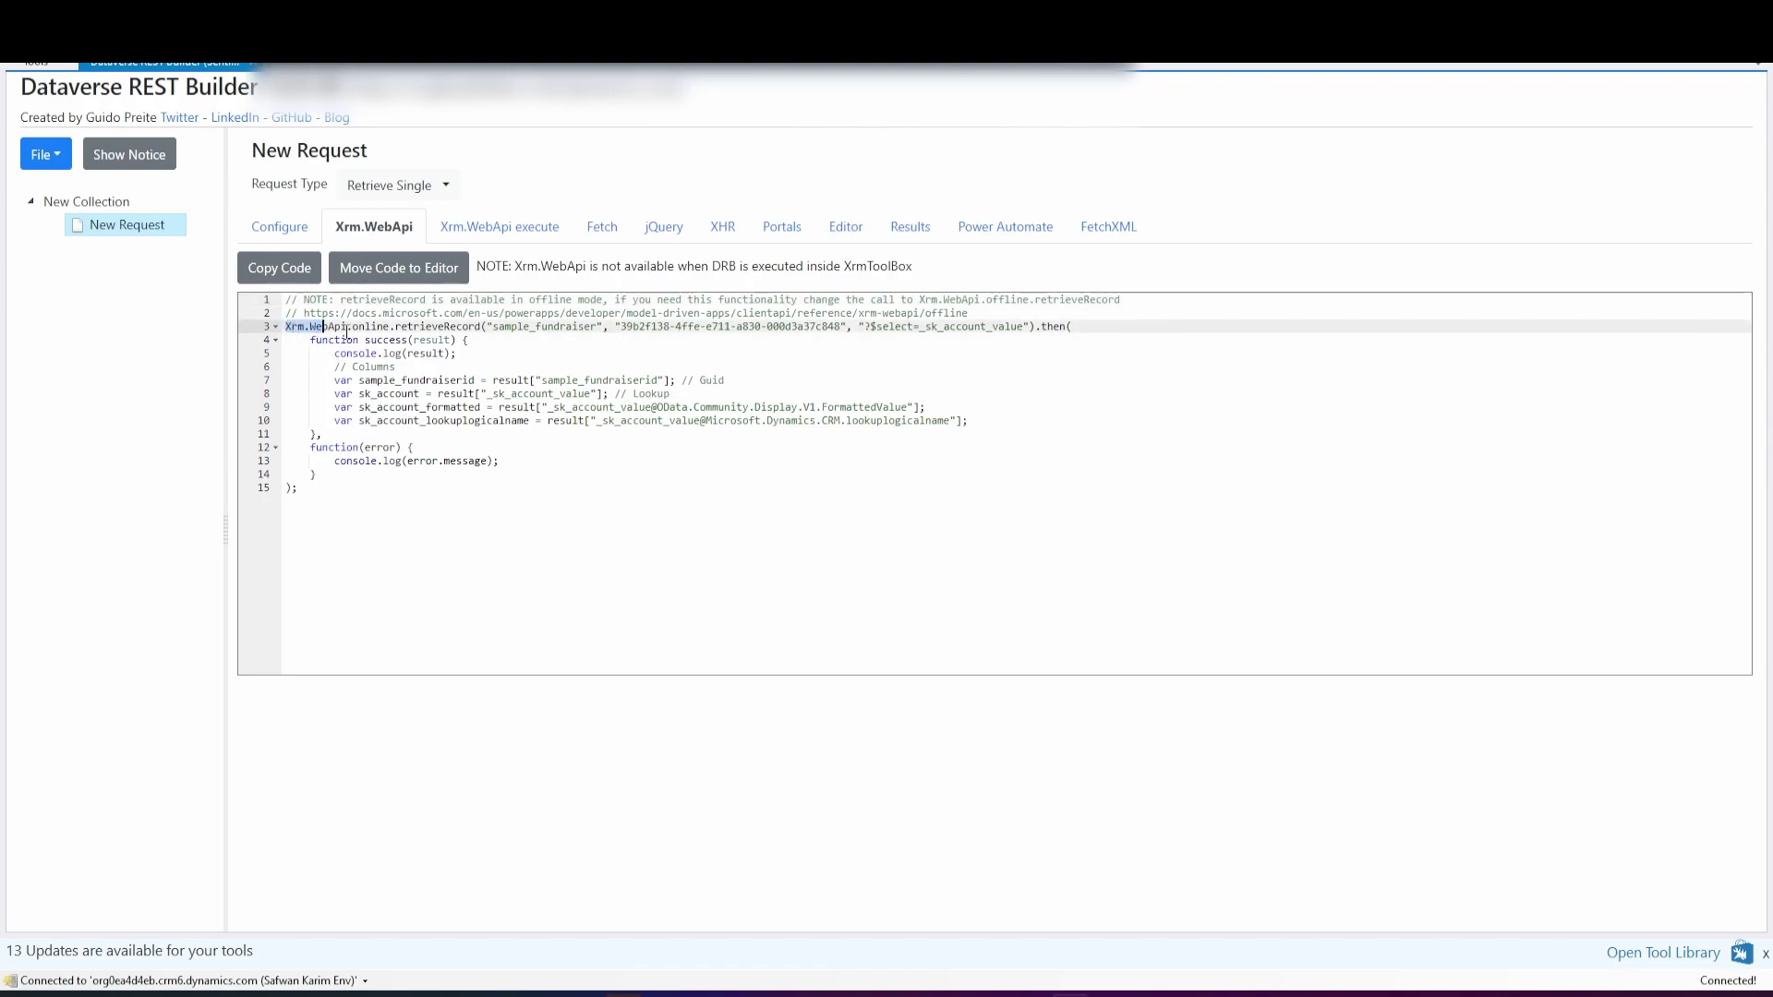
{"action": "left_click_drag", "start_coordinate": [287, 329], "coordinate": [1043, 327]}
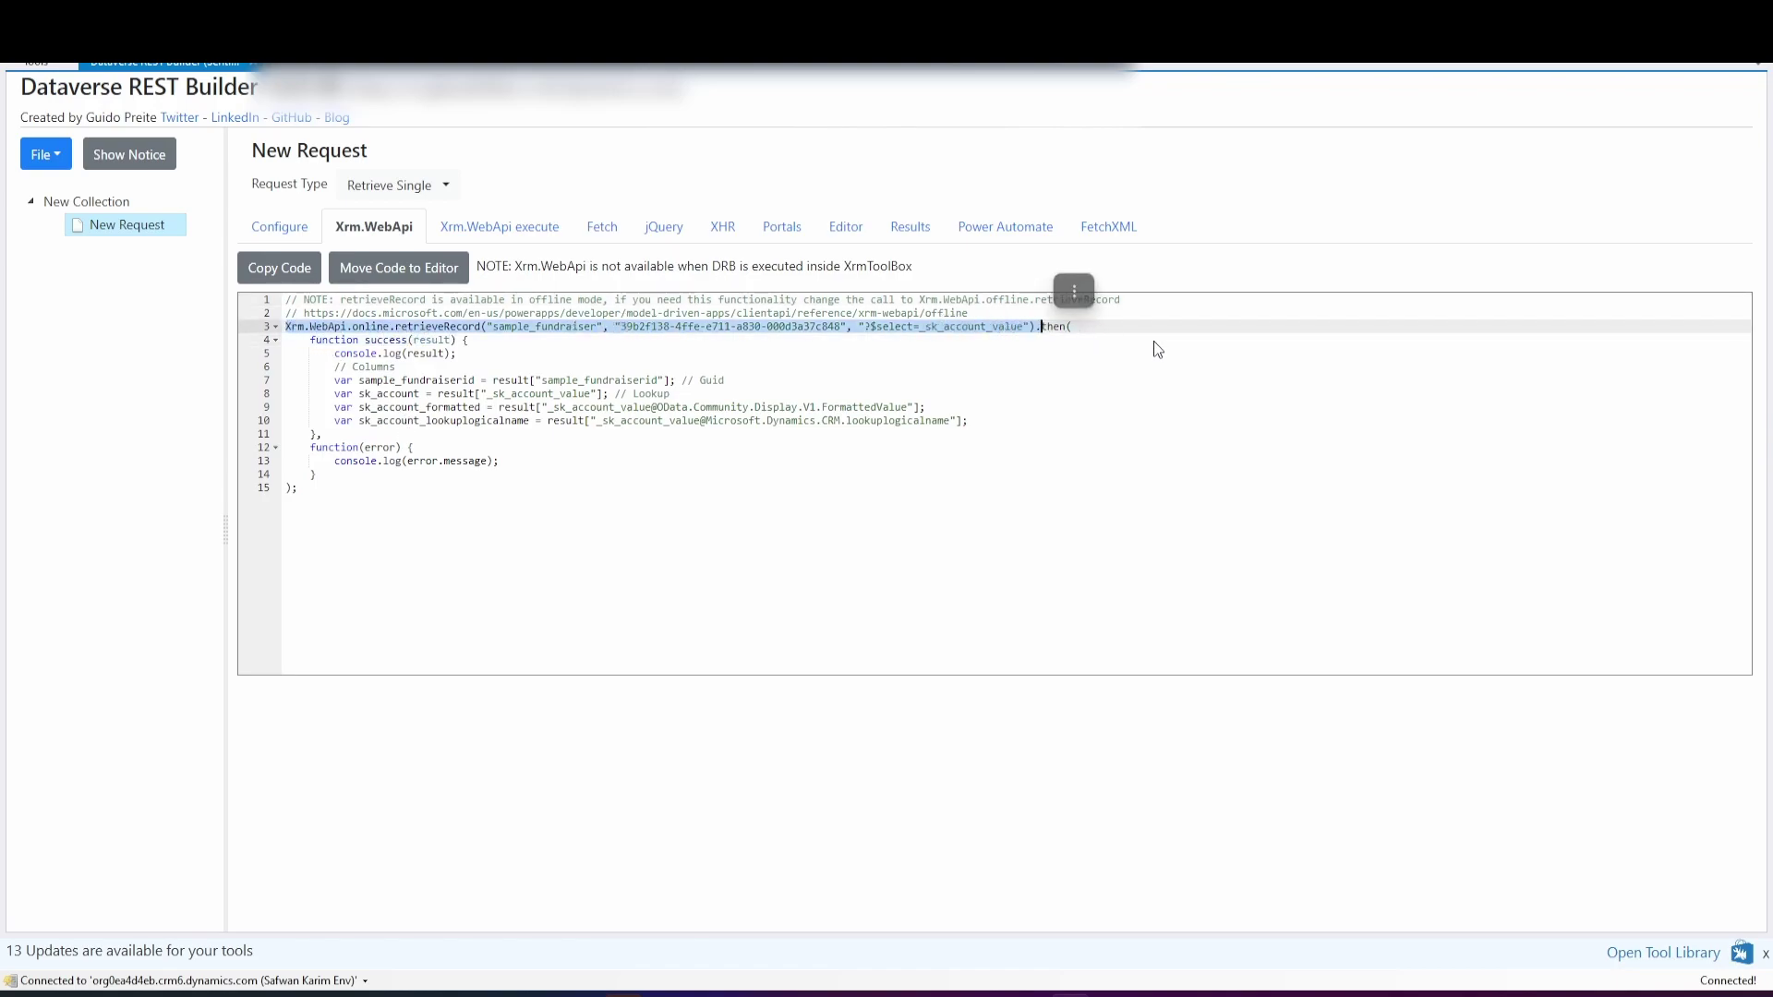
{"action": "key", "text": "alt+Tab"}
- Paste the generated call above the try block and compare its table, select query and GUID
{"action": "left_click", "coordinate": [511, 532]}
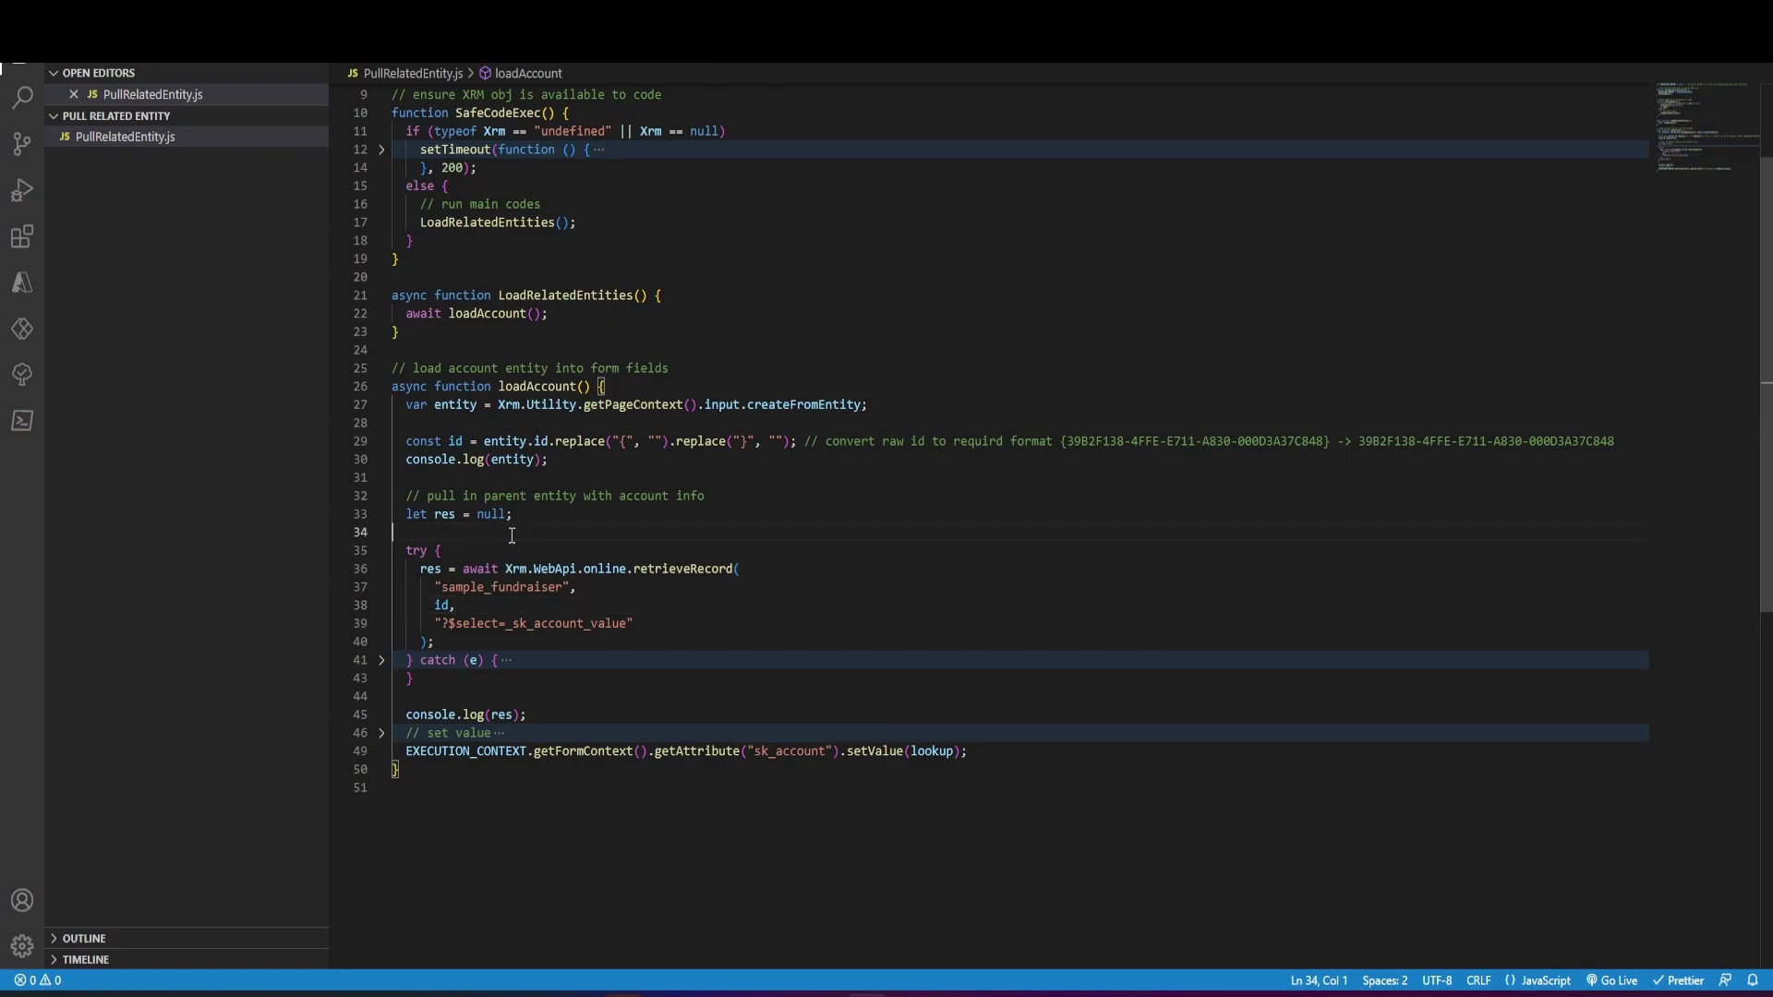
{"action": "type", "text": "Xrm.WebApi.online.retrieveRecord(\"sample_fundraiser\", \"39b2f138-4ffe-e711-a830-000d3a37c848\", \"?$select=_sk_account_value\")"}
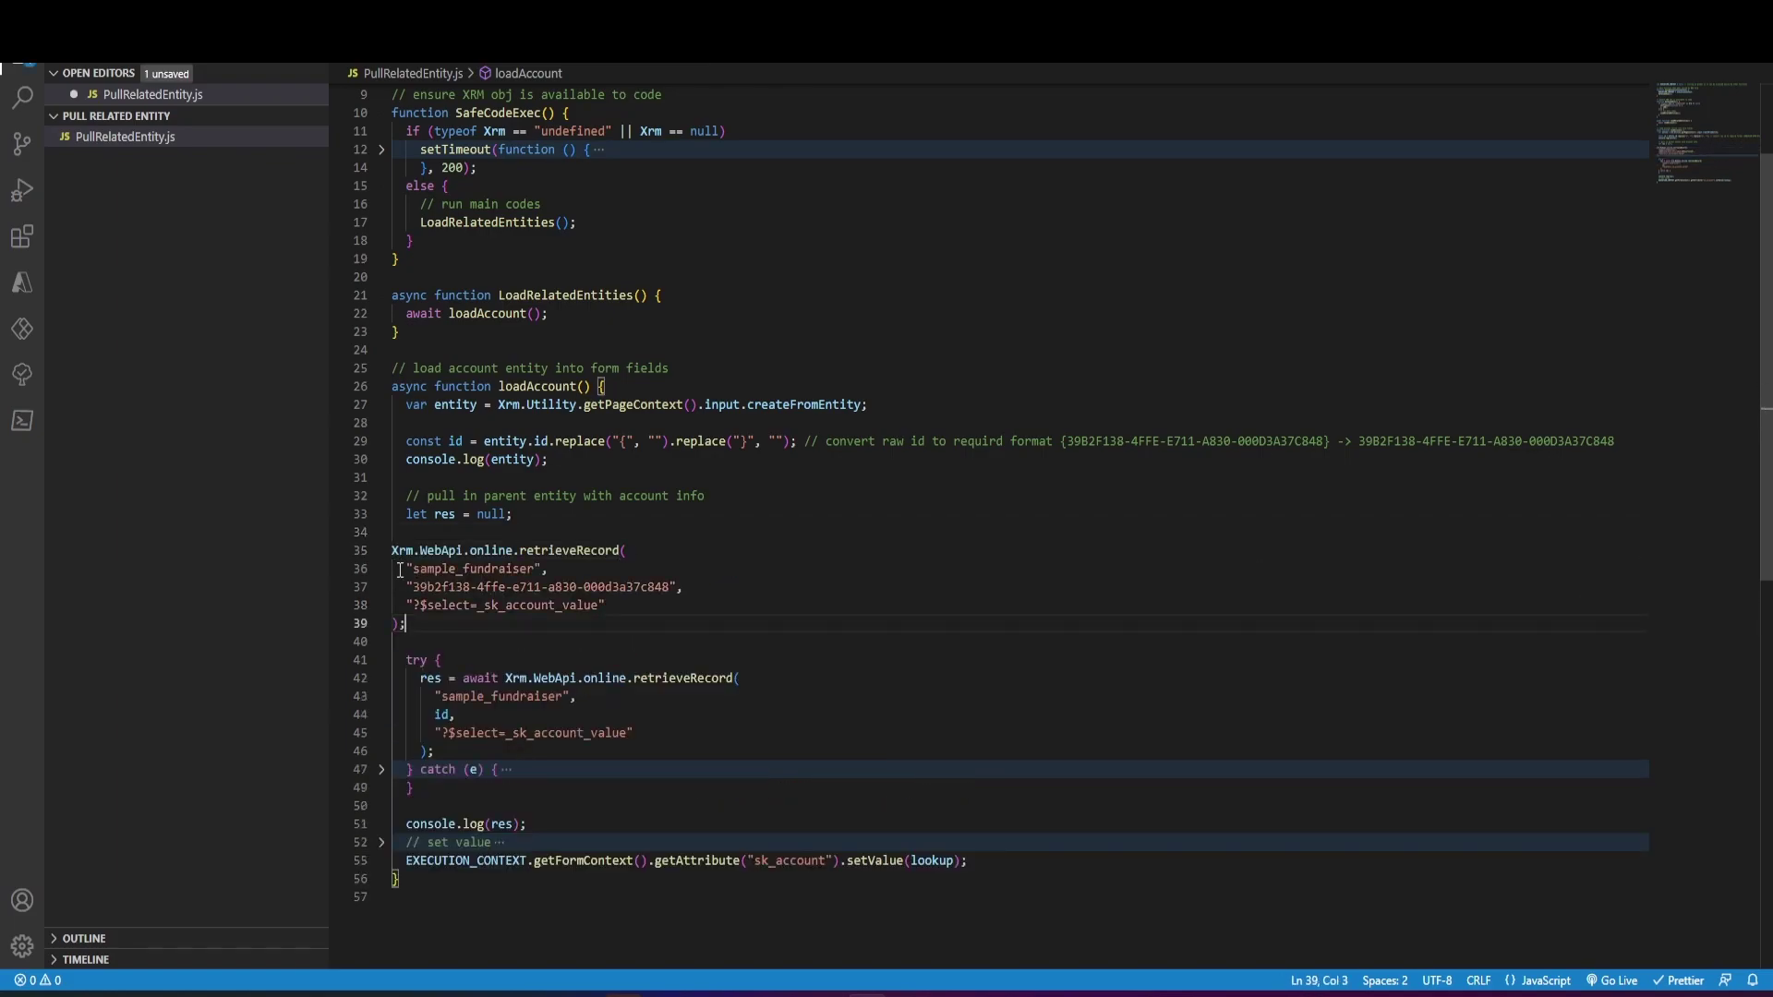
{"action": "left_click_drag", "start_coordinate": [402, 568], "coordinate": [554, 568]}
{"action": "left_click_drag", "start_coordinate": [403, 604], "coordinate": [602, 605]}
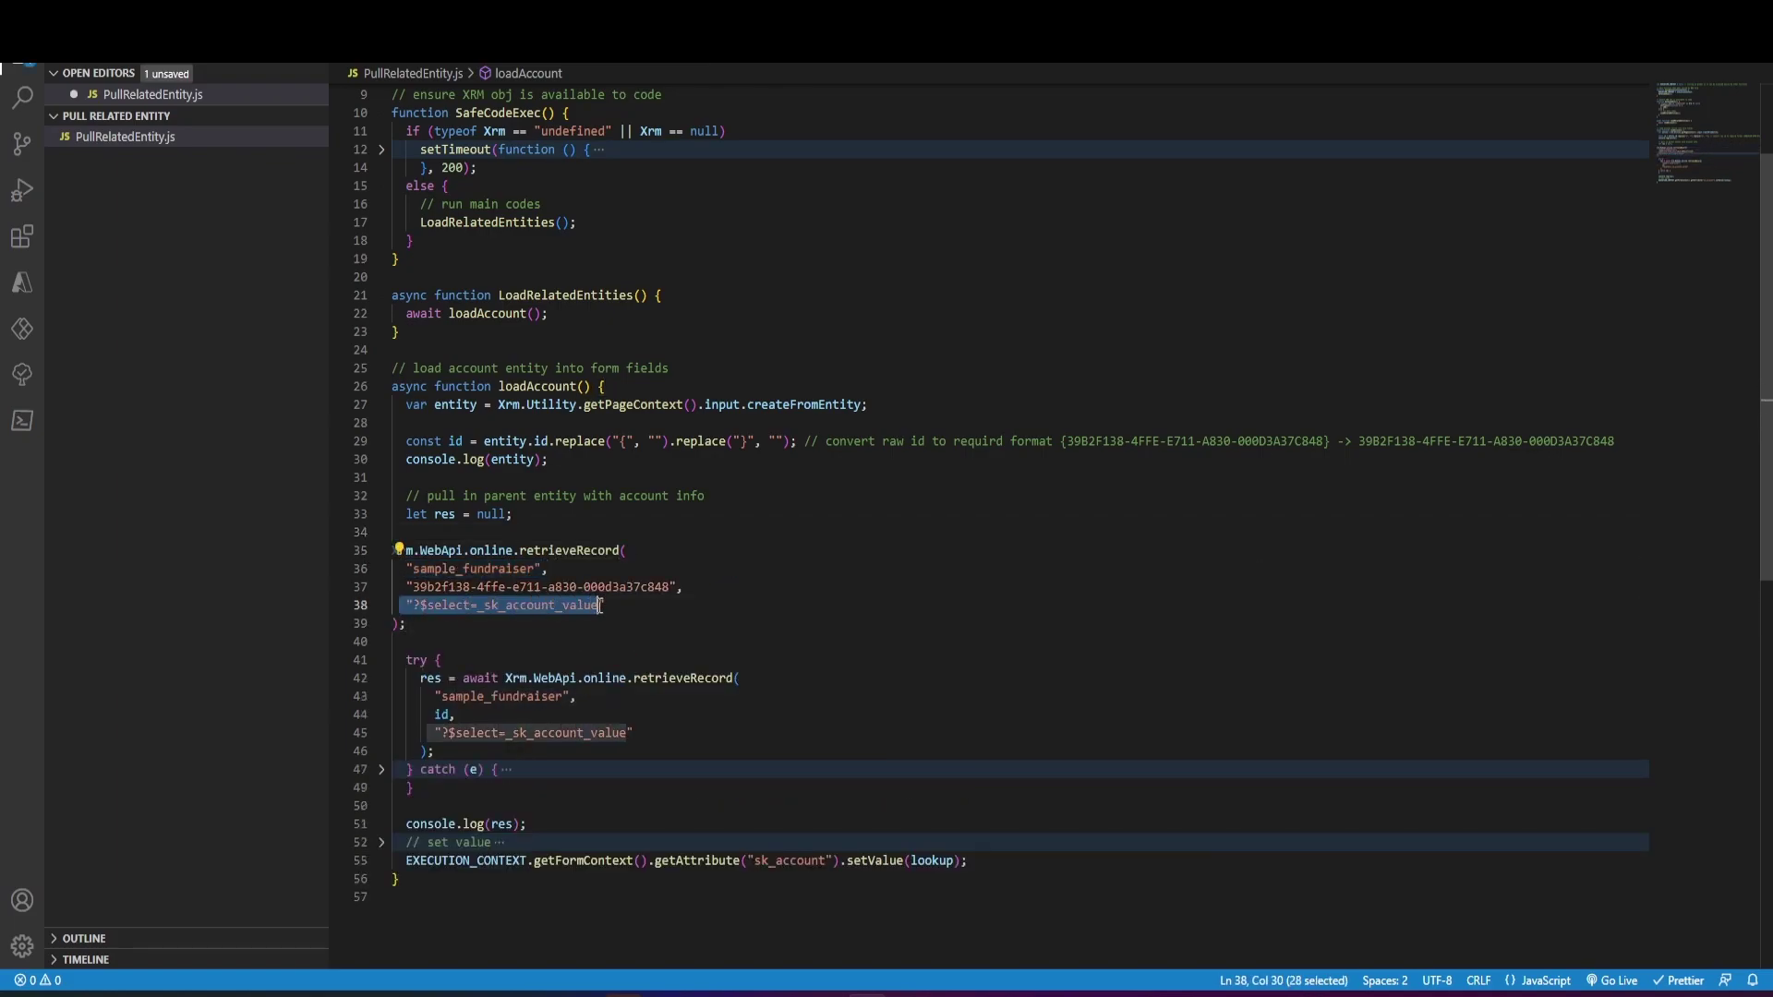
{"action": "left_click_drag", "start_coordinate": [409, 588], "coordinate": [683, 587]}
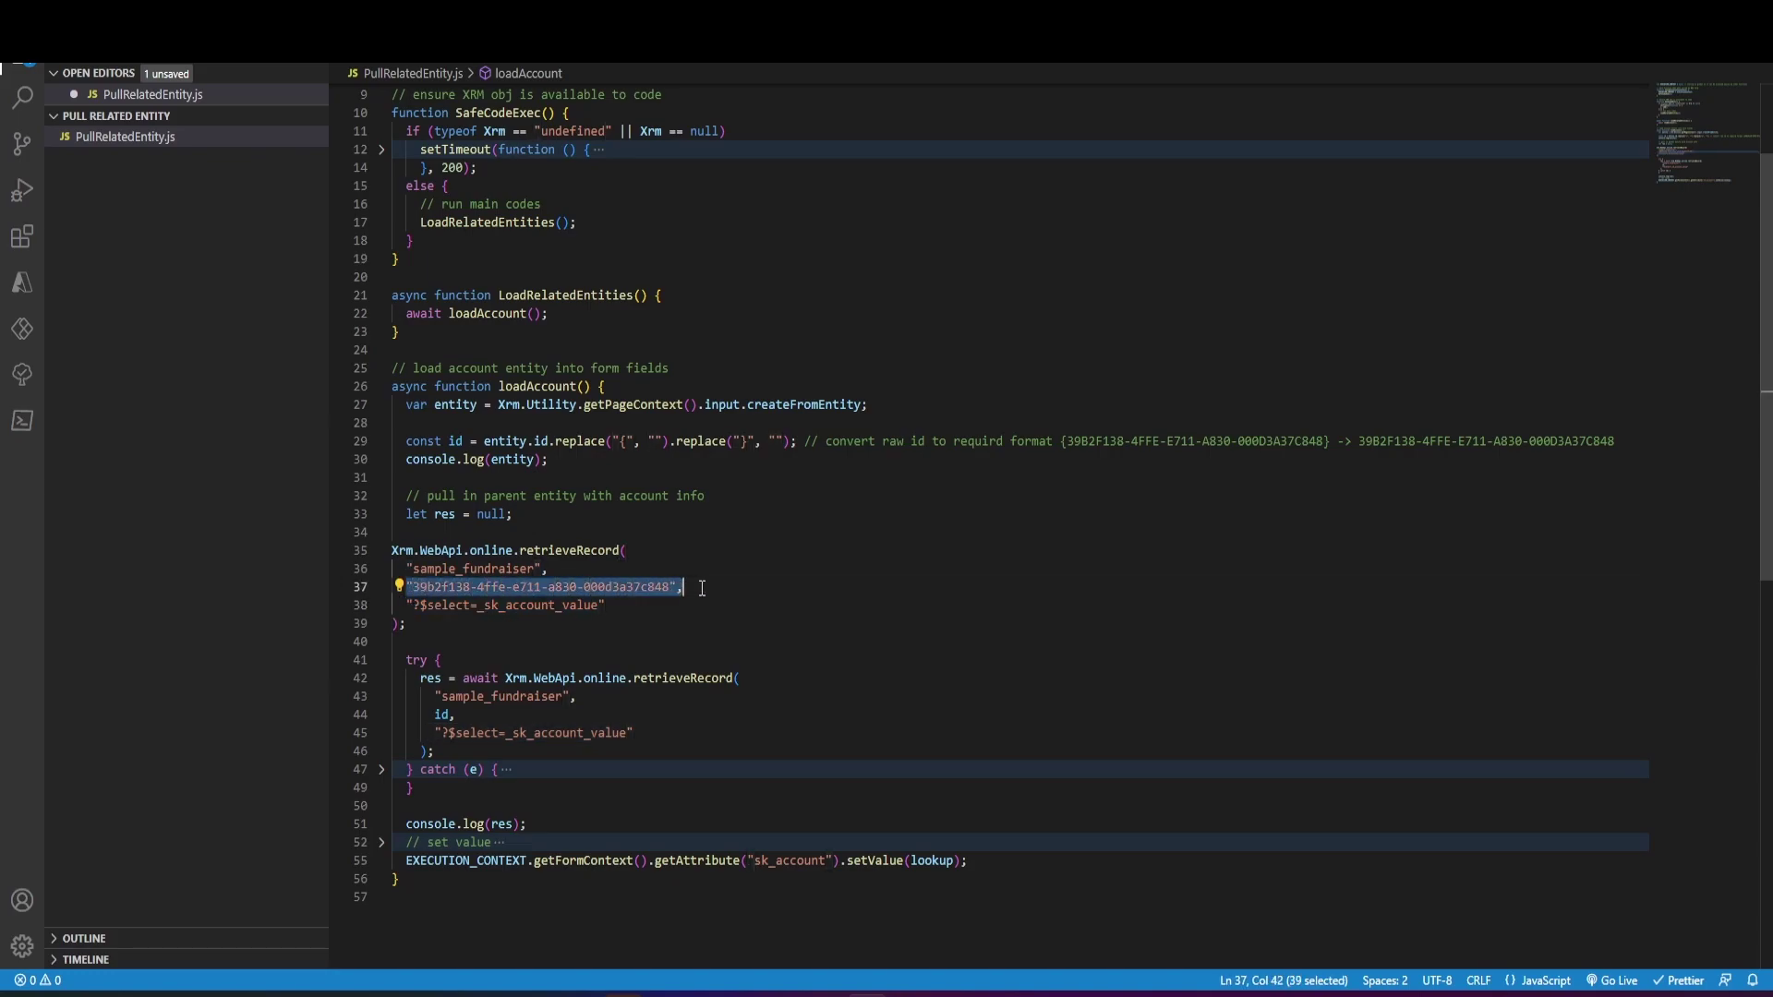
{"action": "double_click", "coordinate": [456, 441]}
{"action": "left_click_drag", "start_coordinate": [398, 587], "coordinate": [682, 588]}
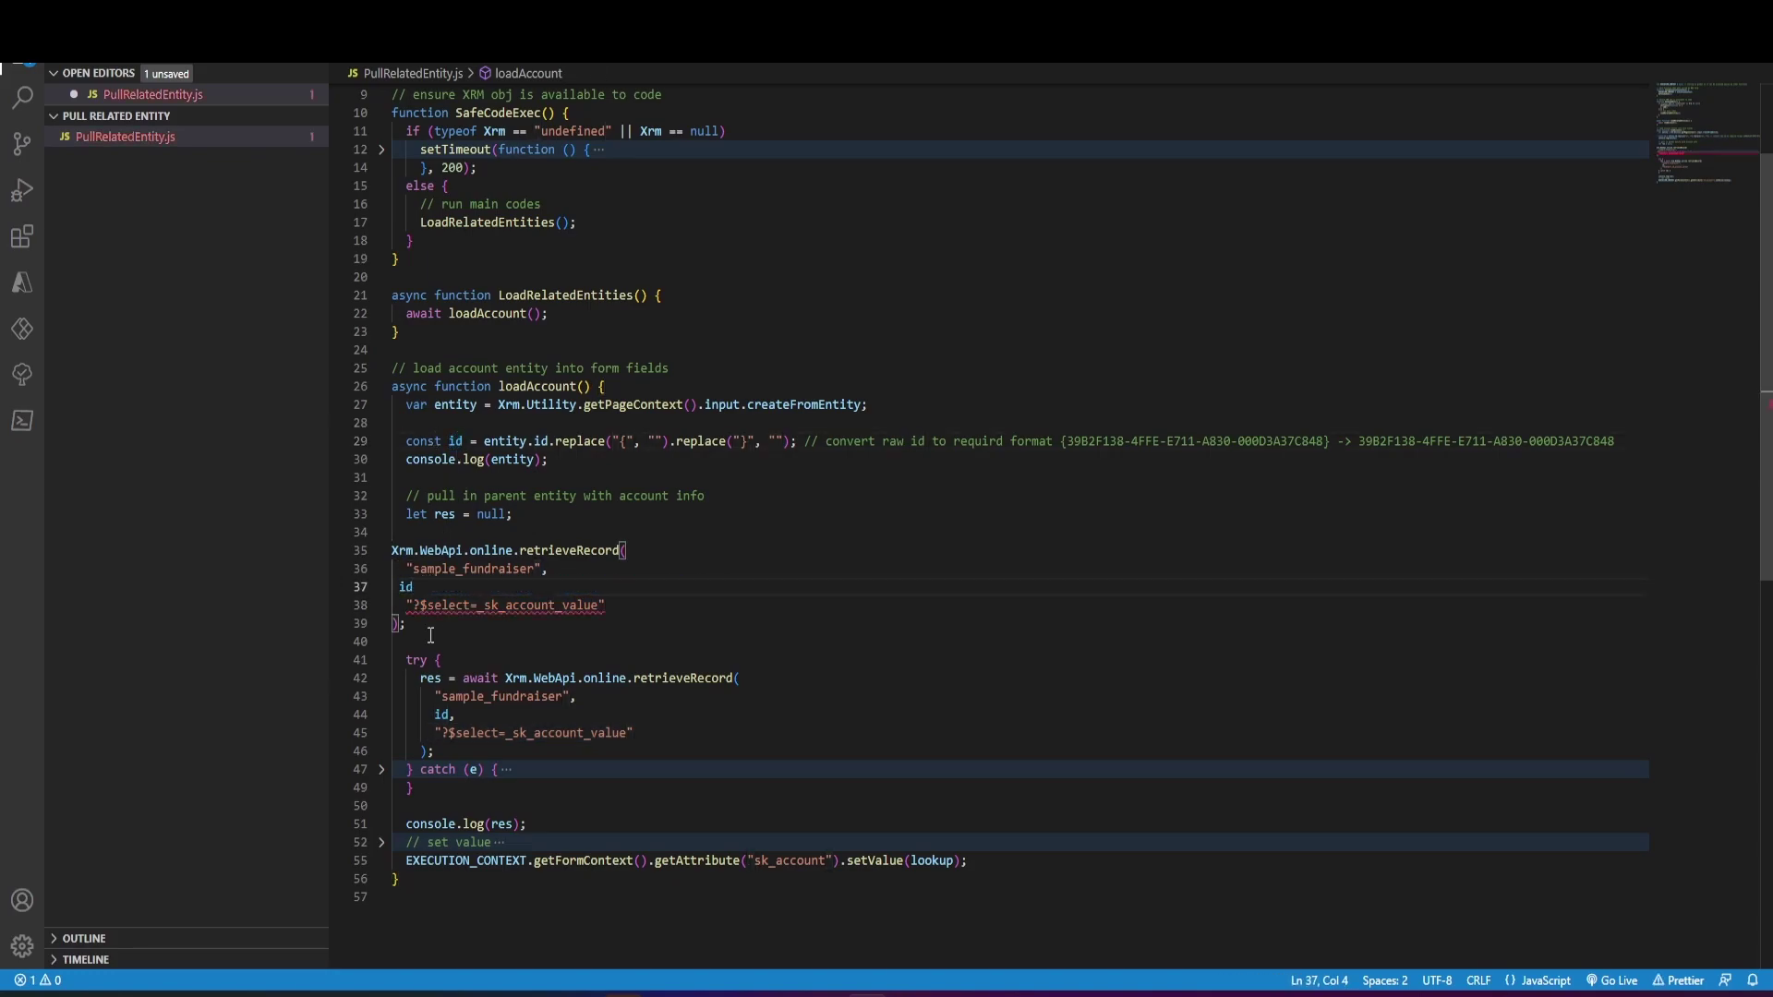
{"action": "type", "text": "id,"}
- Delete the pasted block, save the script, and highlight the res variable's uses
{"action": "left_click_drag", "start_coordinate": [402, 641], "coordinate": [323, 531]}
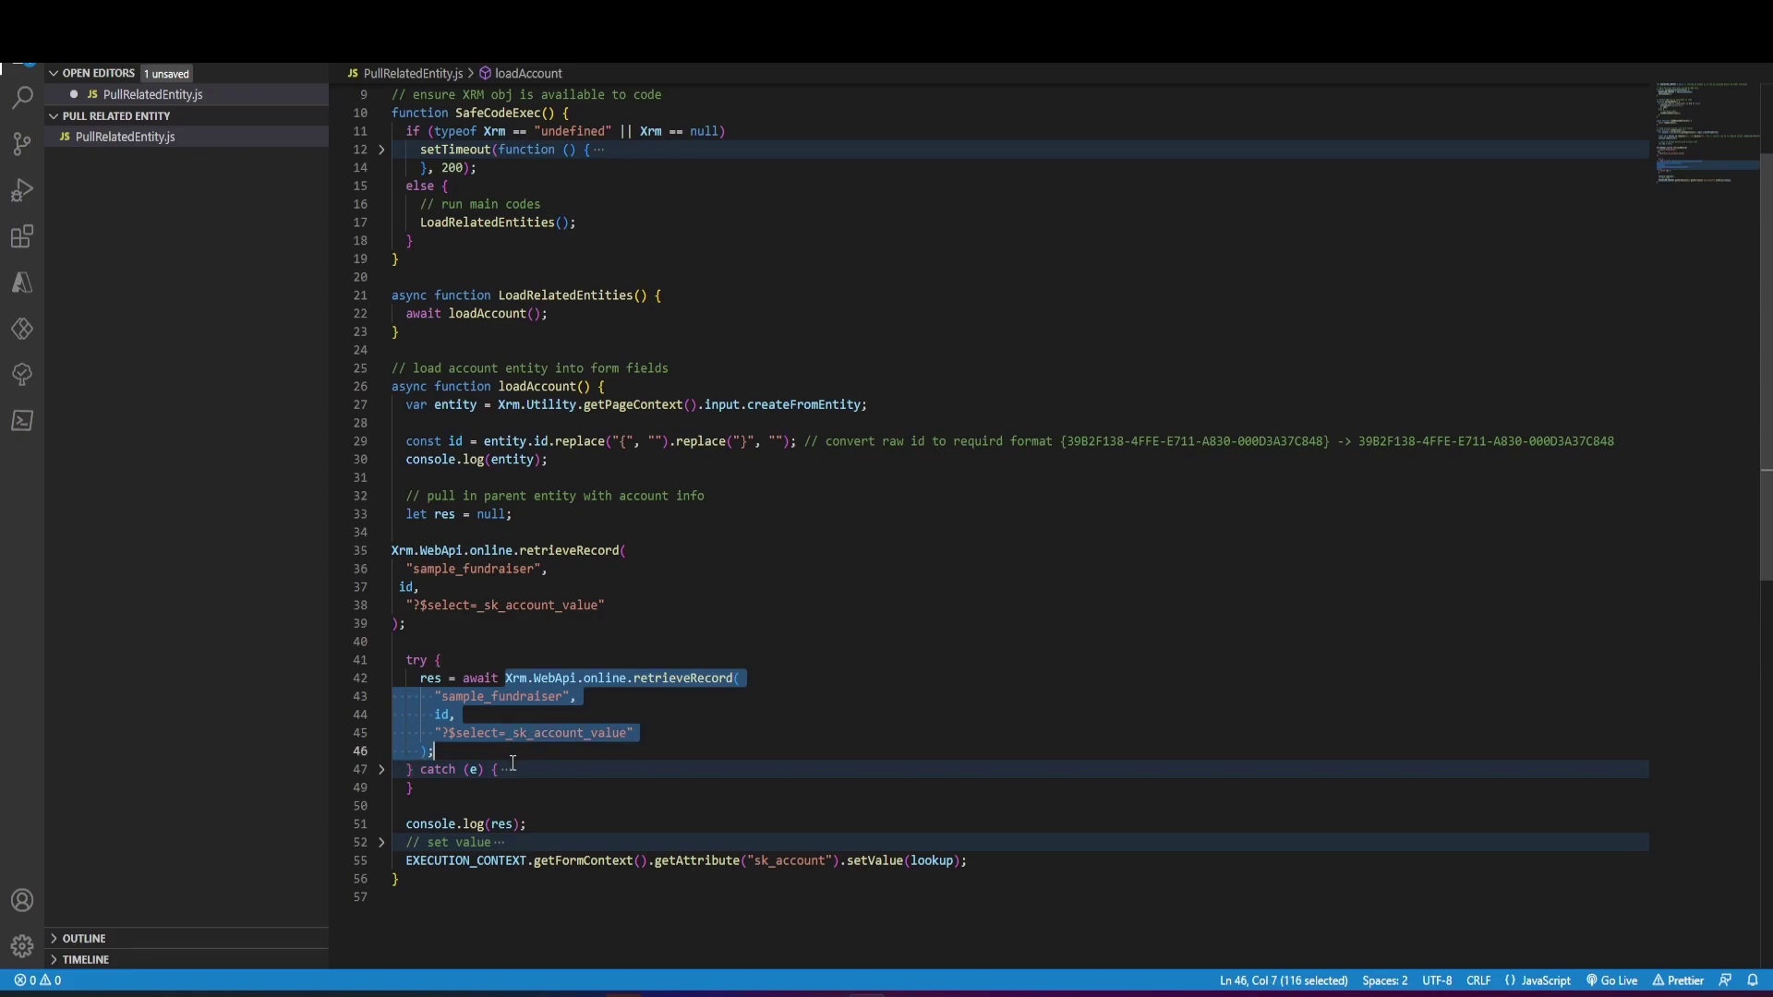
{"action": "key", "text": "BackSpace"}
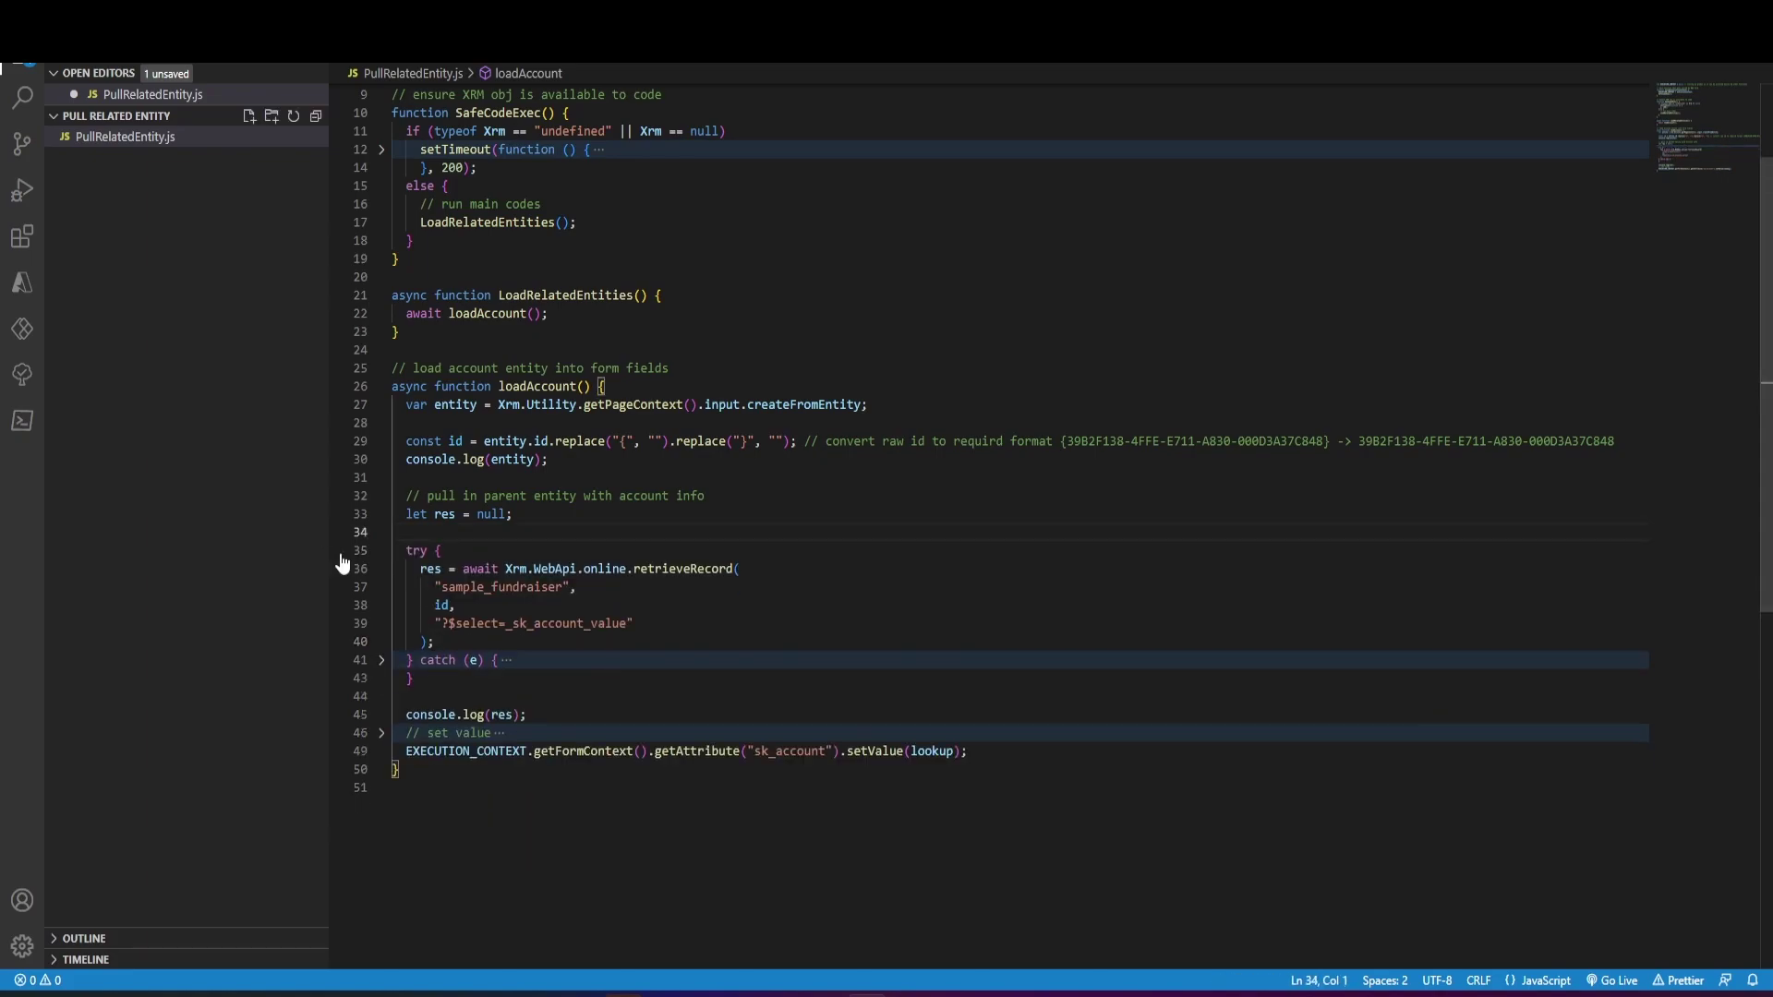
{"action": "key", "text": "ctrl+s"}
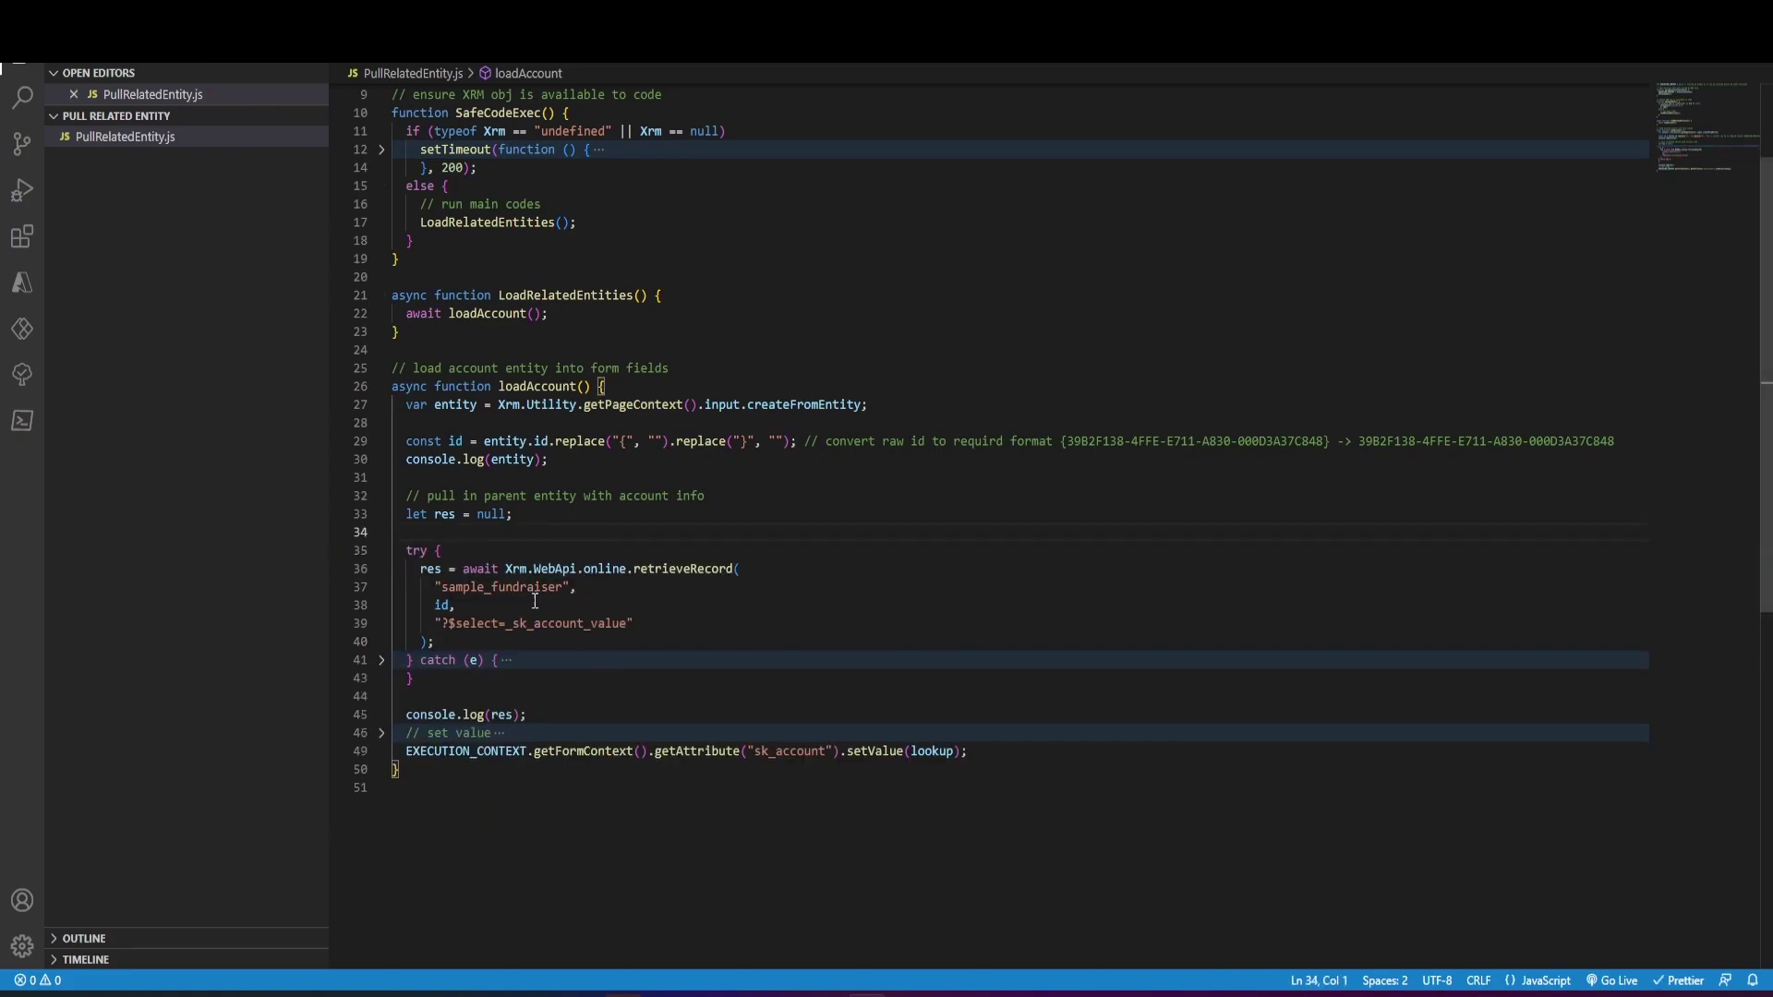
{"action": "left_click", "coordinate": [477, 571]}
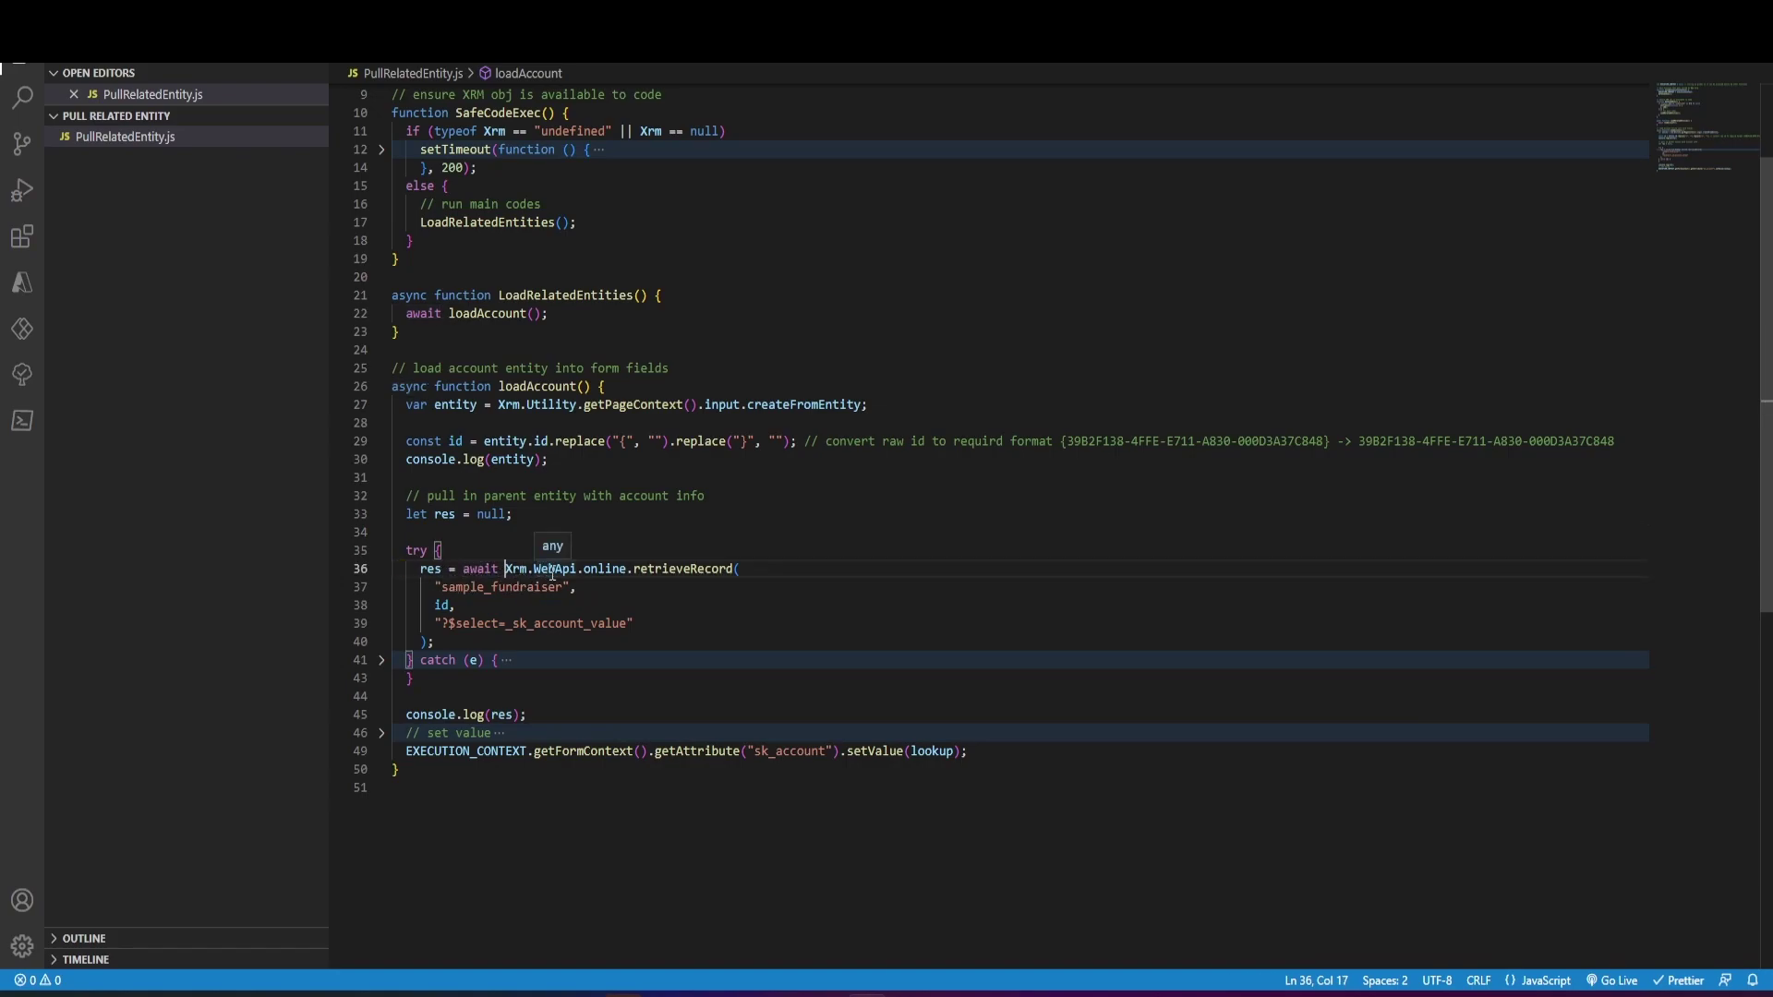
{"action": "double_click", "coordinate": [431, 570]}
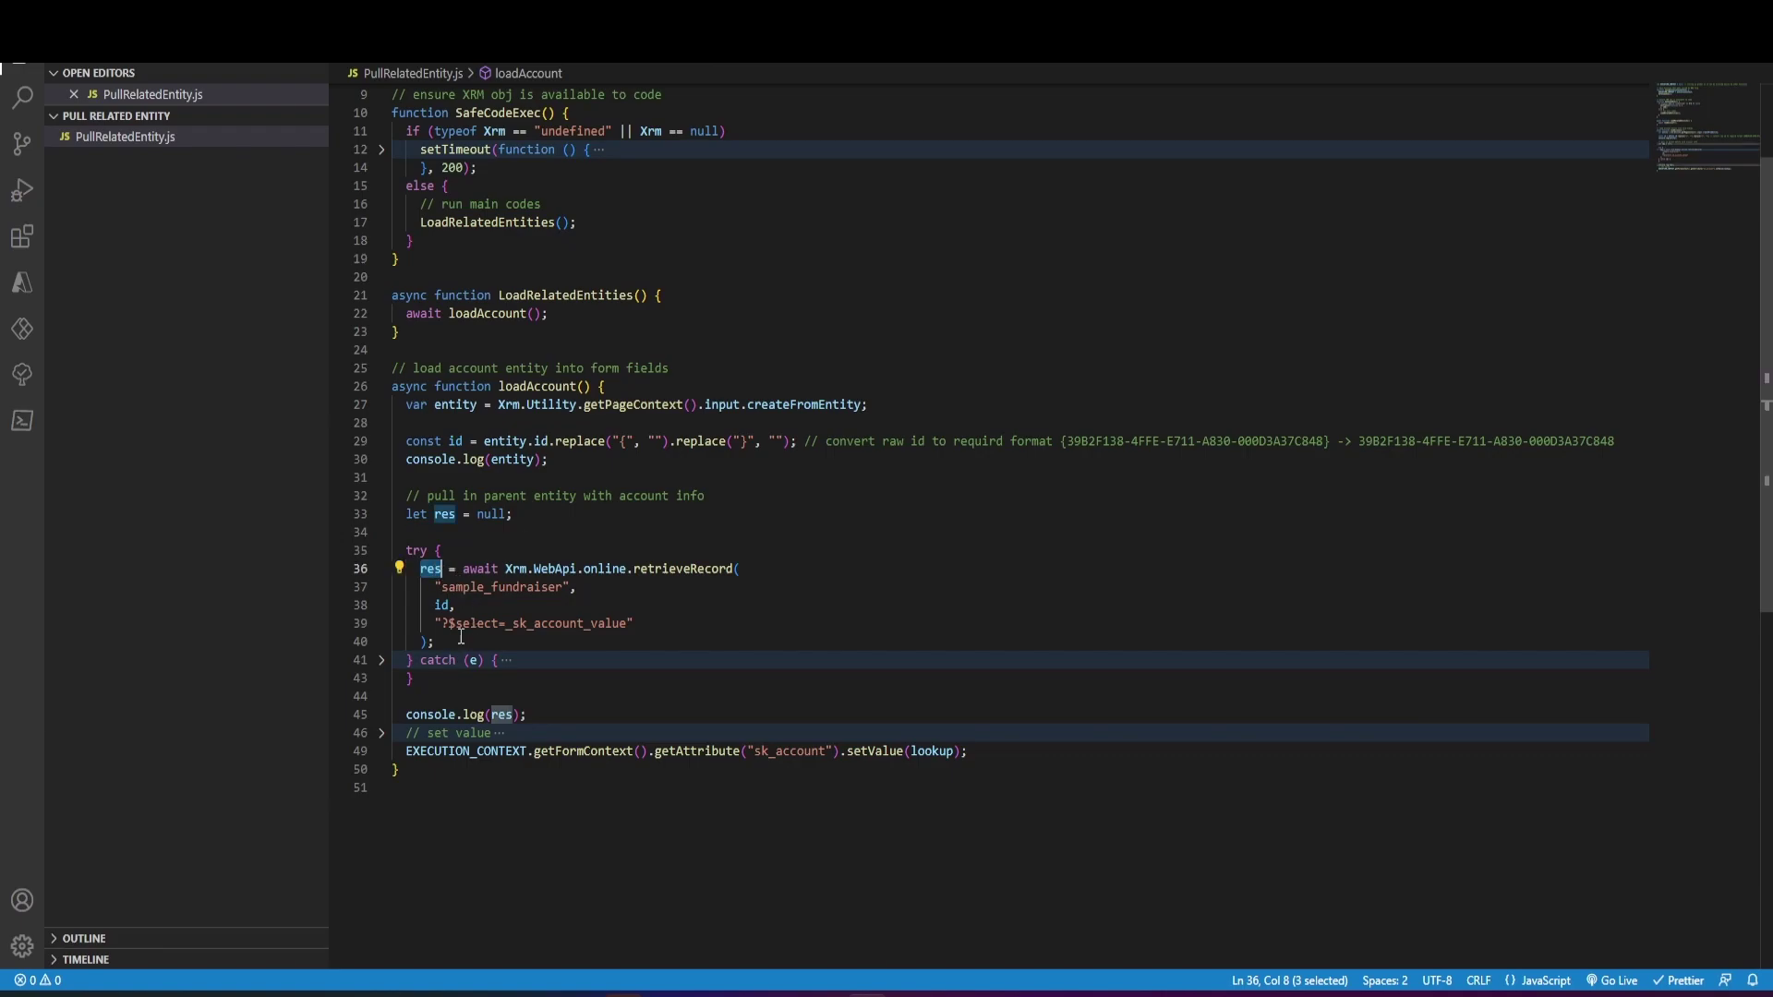
- Review the generated .then success callback and its formatted Account result fields
{"action": "key", "text": "alt+Tab"}
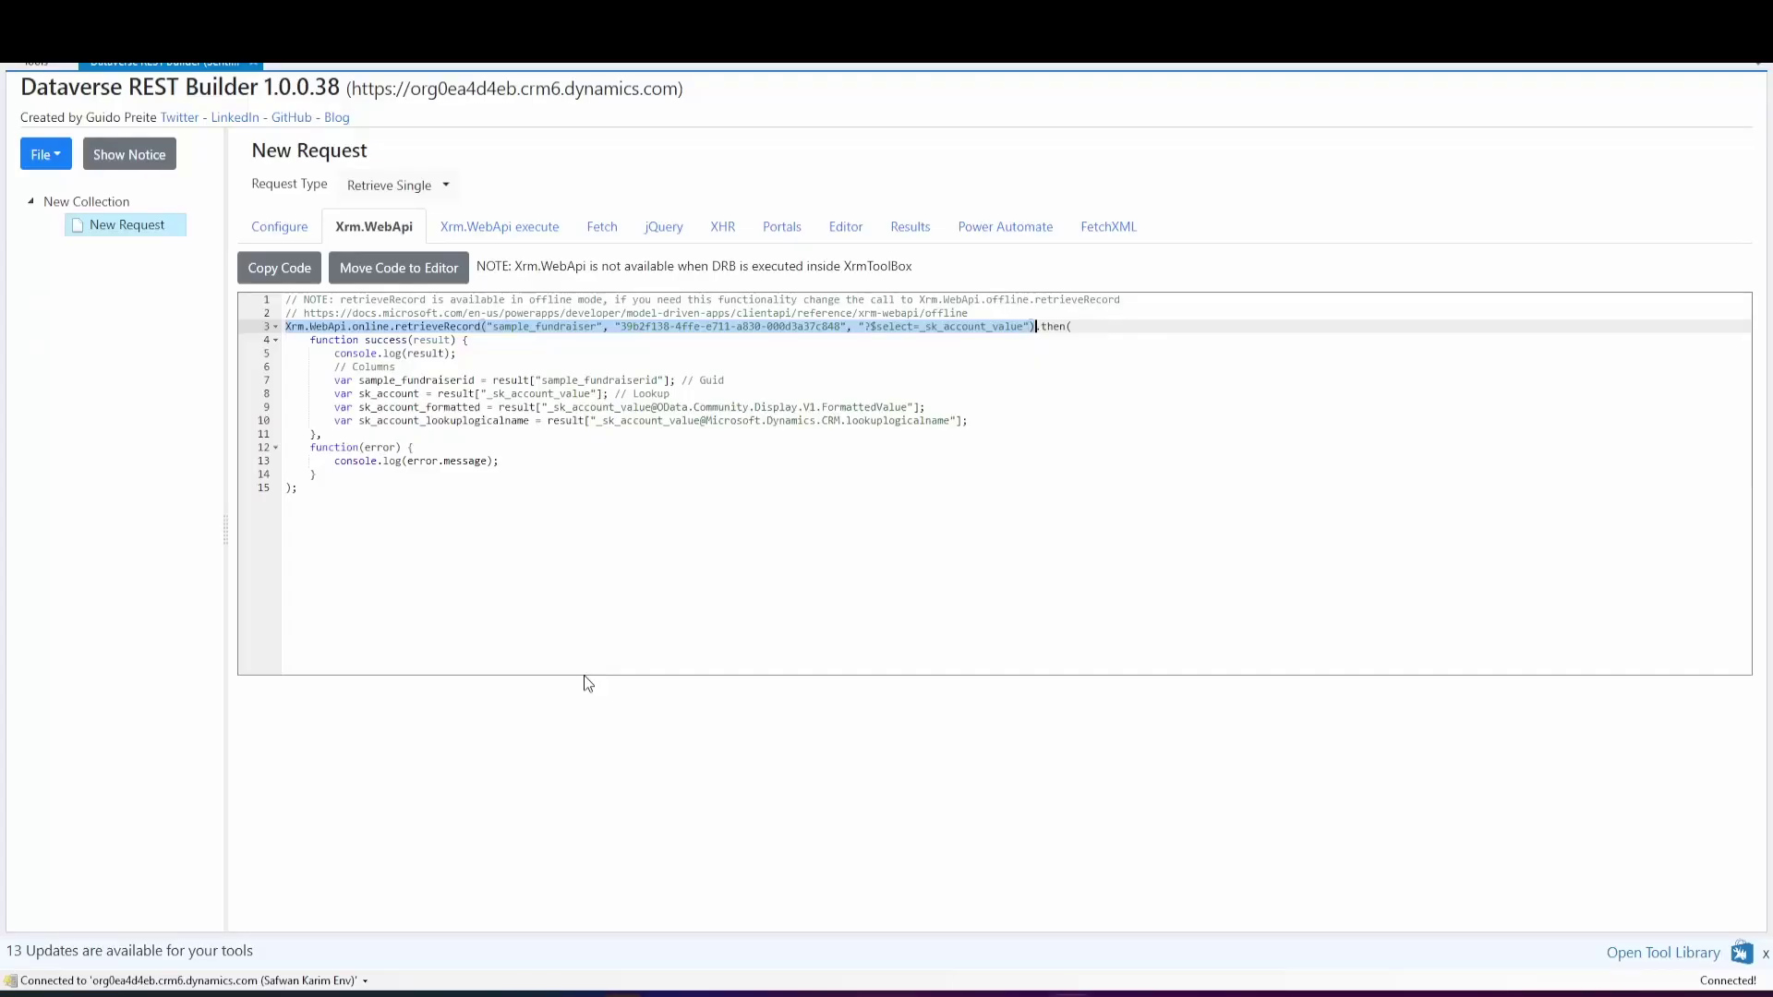
{"action": "left_click", "coordinate": [547, 408]}
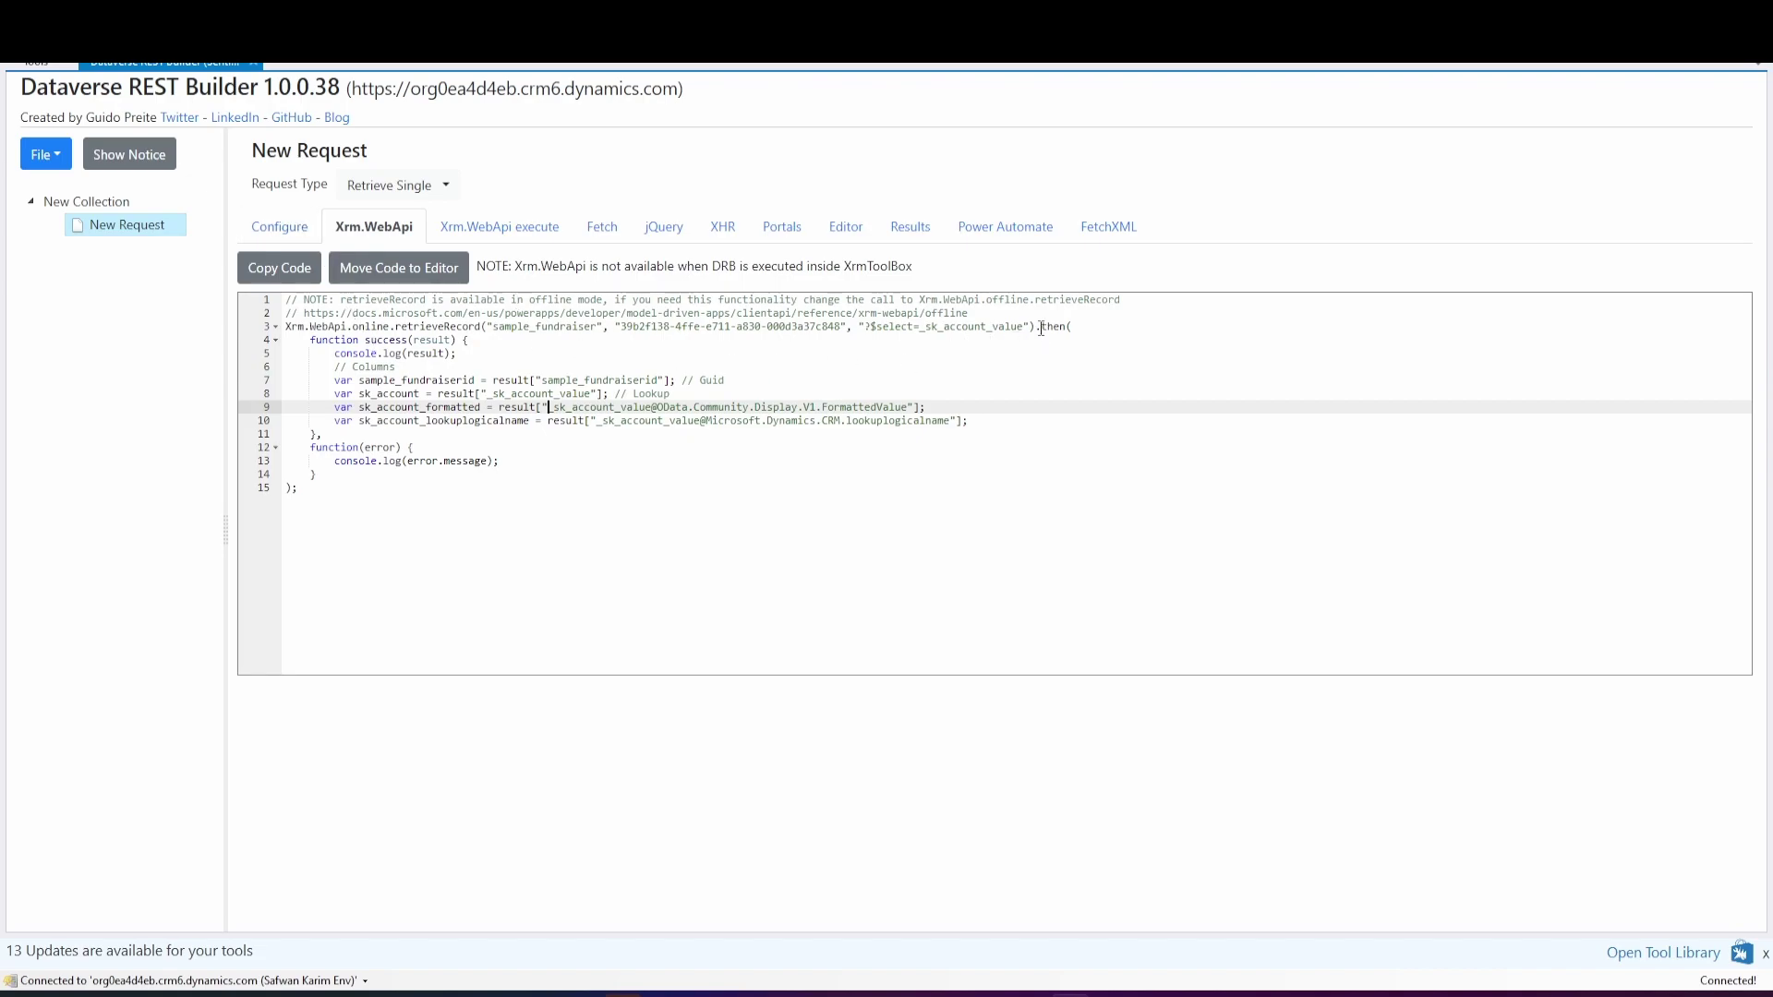
{"action": "left_click_drag", "start_coordinate": [1040, 325], "coordinate": [1068, 326]}
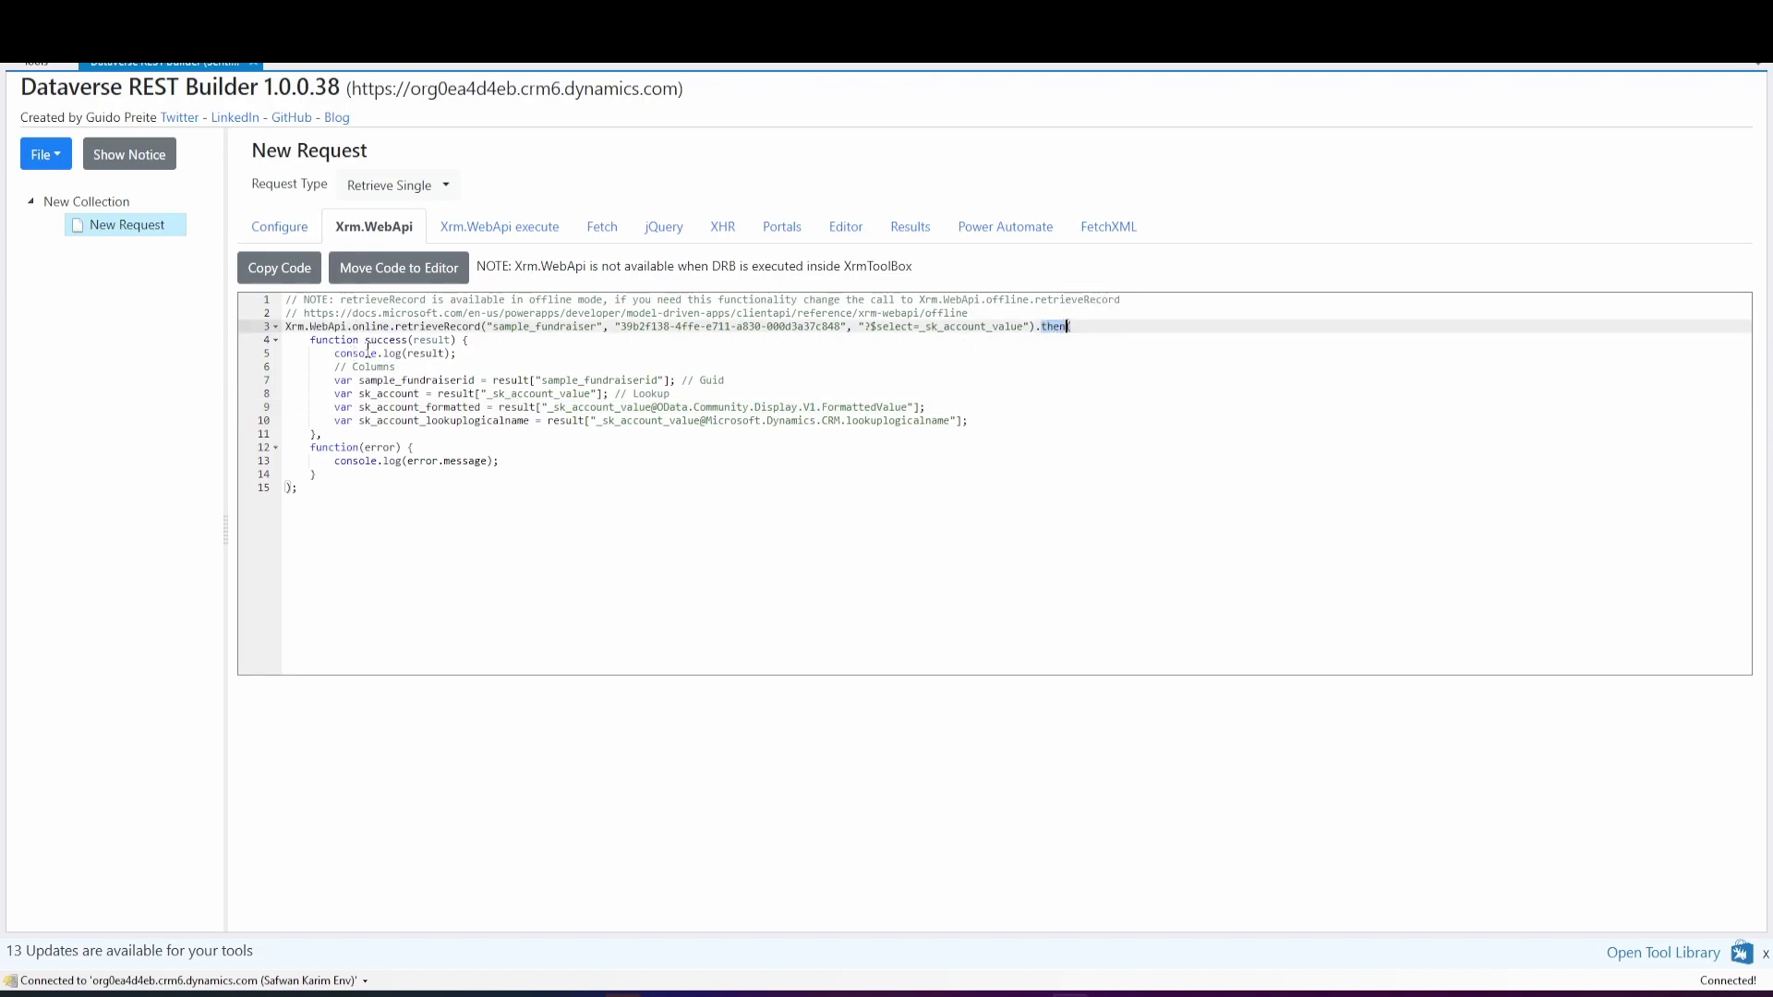
{"action": "left_click", "coordinate": [488, 340]}
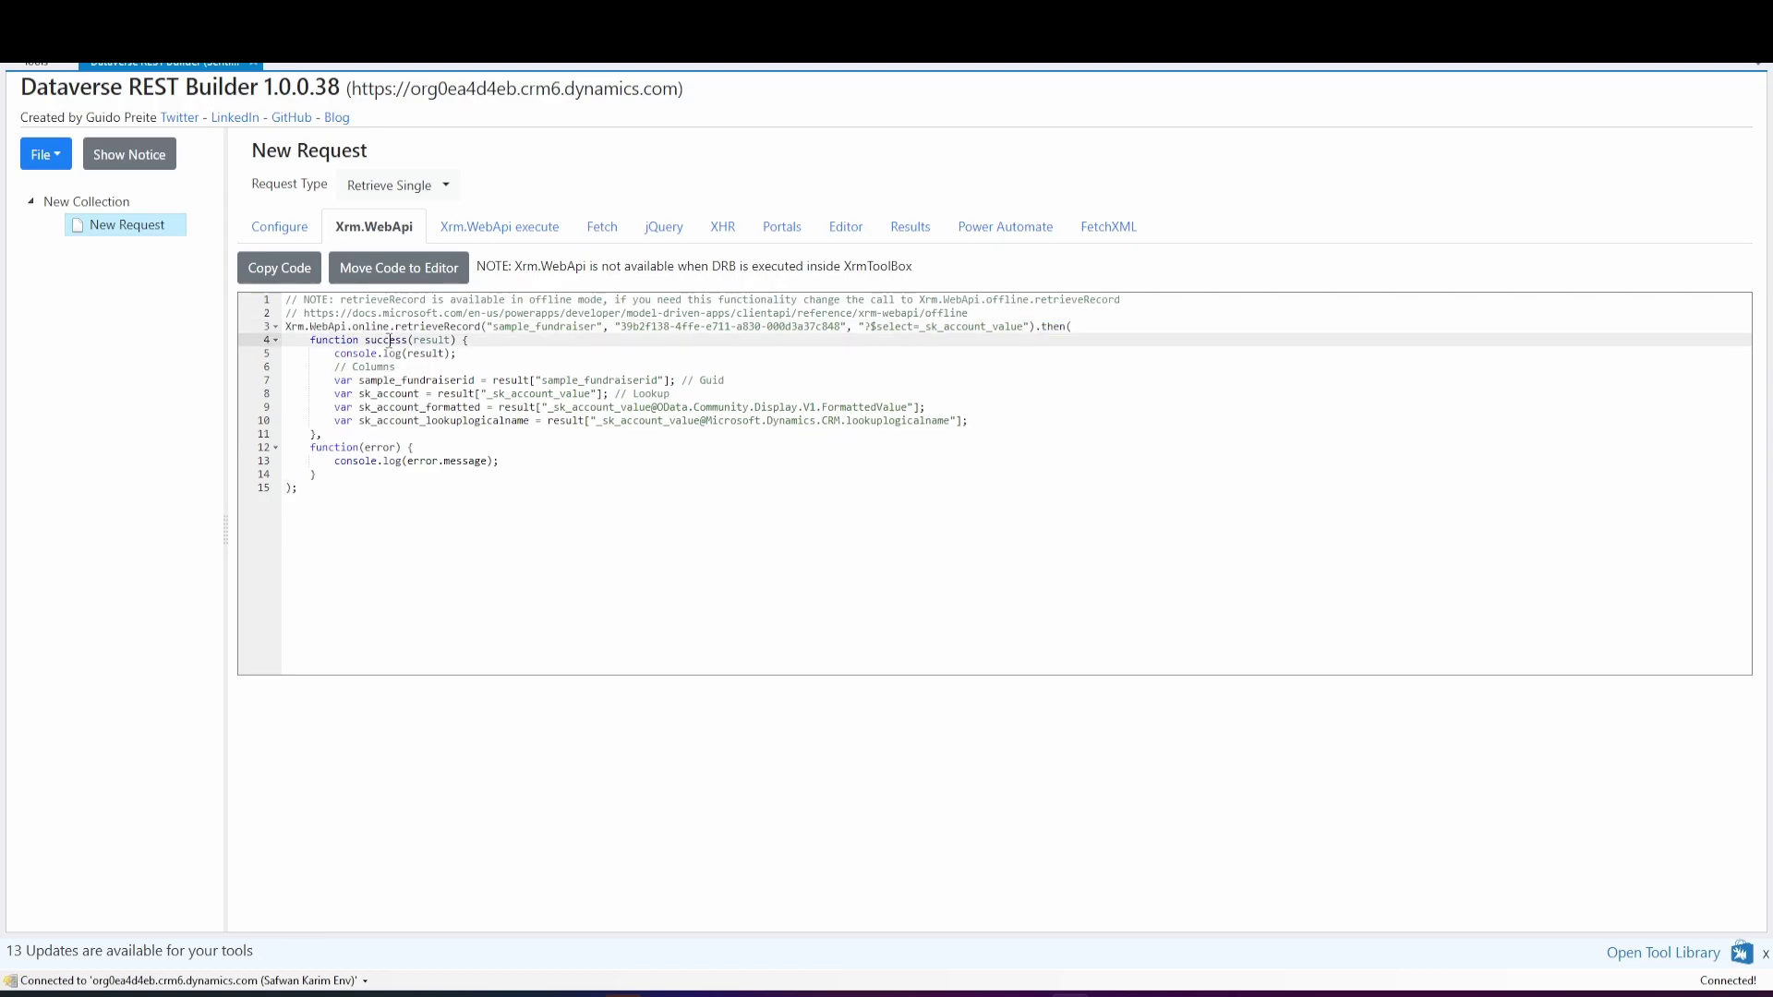
{"action": "left_click_drag", "start_coordinate": [330, 364], "coordinate": [601, 420]}
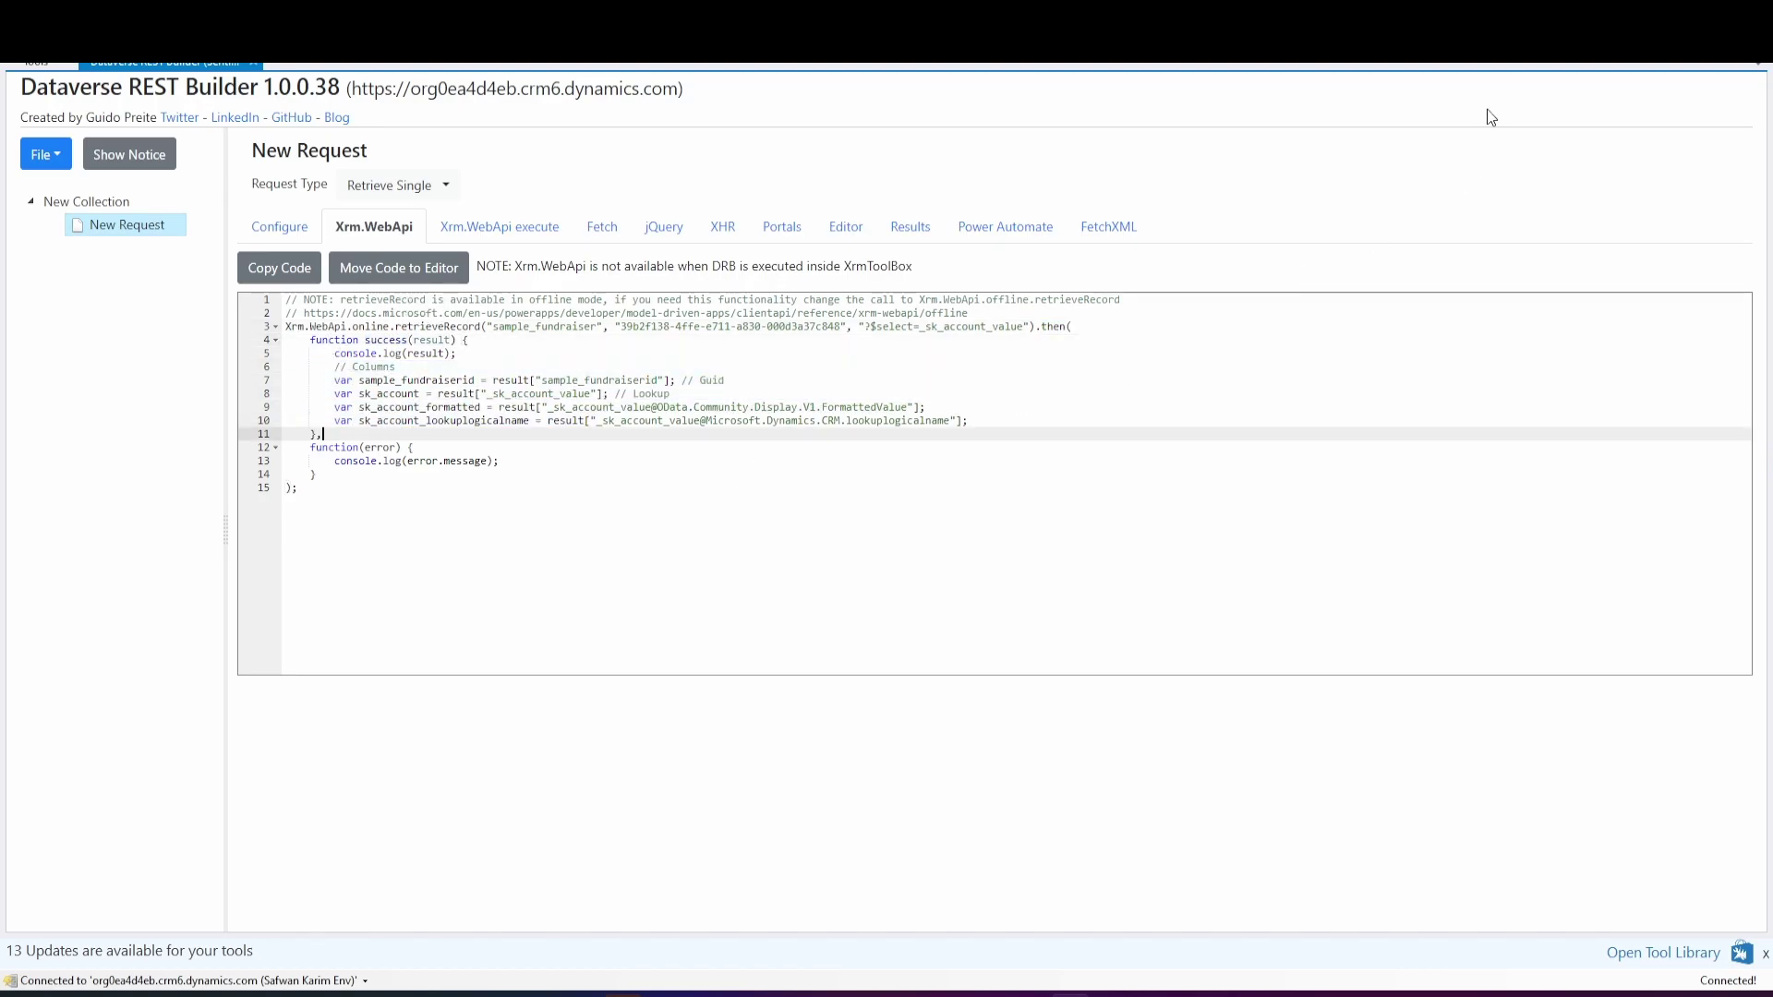
{"action": "key", "text": "ctrl+Right"}
{"action": "key", "text": "ctrl+Right"}
{"action": "key", "text": "ctrl+Right"}
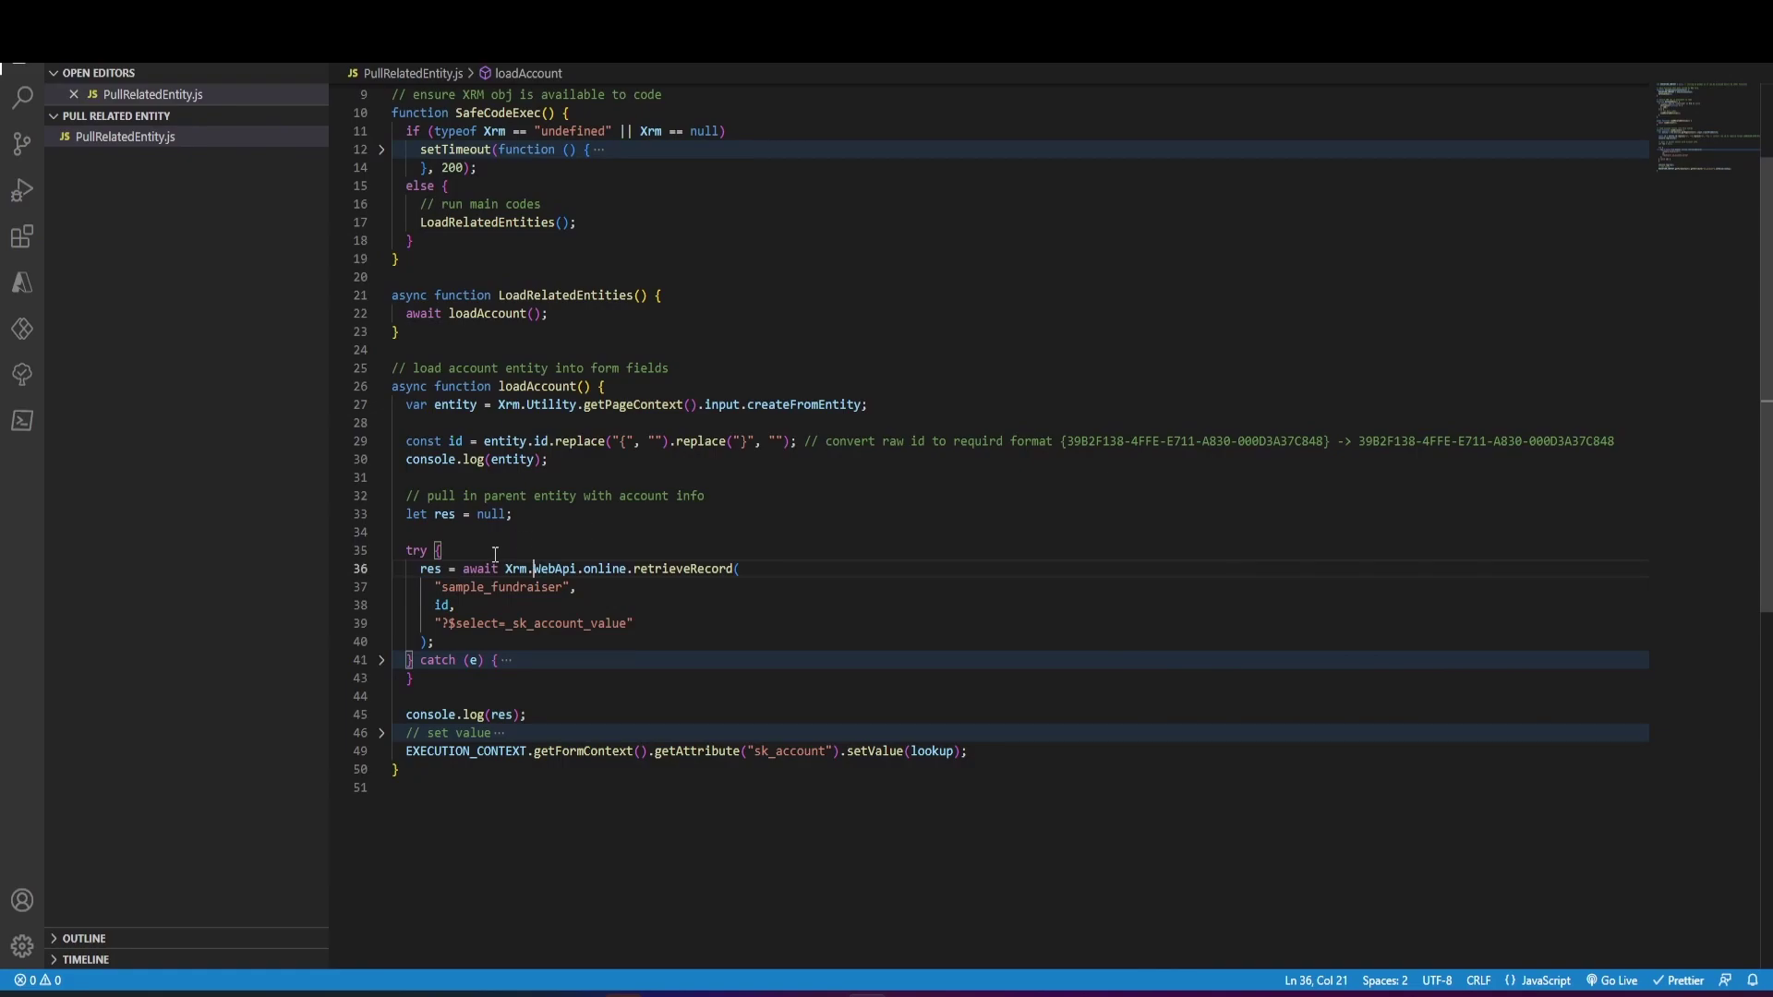
- Unfold the // set value section showing setValue(lookup), then start a new Quick Create Contact
{"action": "key", "text": "End"}
{"action": "key", "text": "Down"}
{"action": "double_click", "coordinate": [428, 569]}
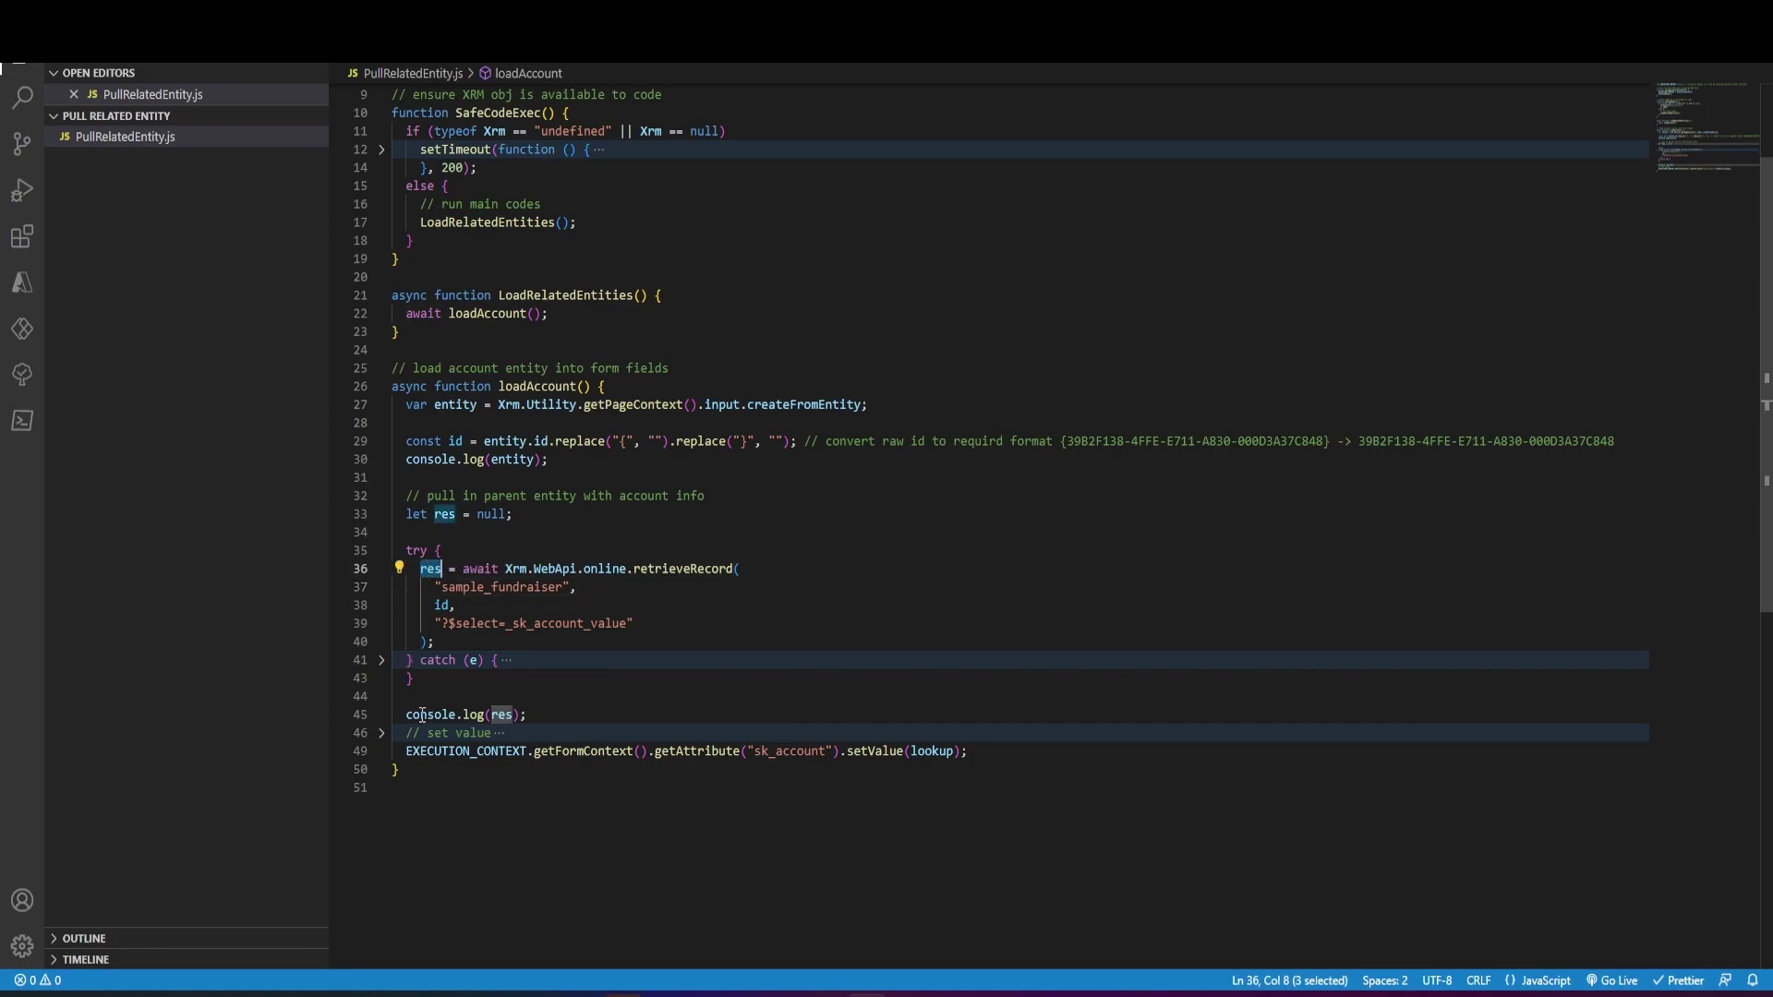
{"action": "left_click", "coordinate": [558, 738]}
{"action": "key", "text": "ctrl+shift+bracketright"}
{"action": "left_click", "coordinate": [534, 750]}
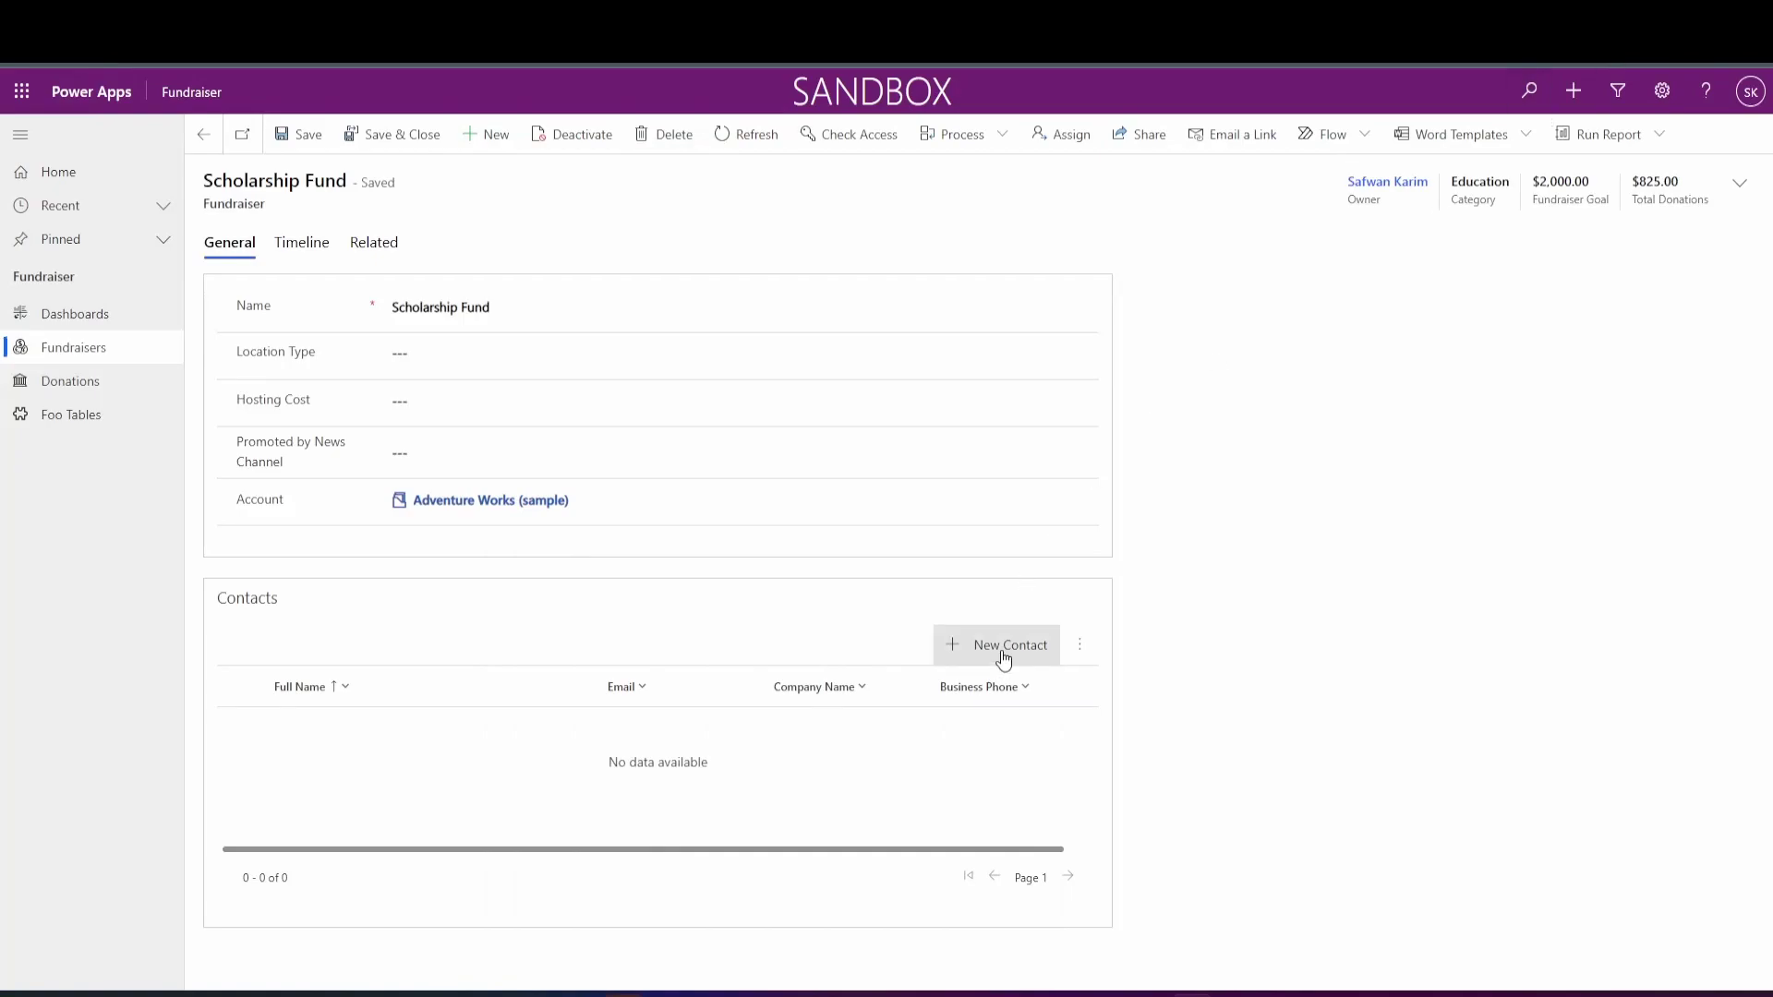
{"action": "left_click", "coordinate": [1004, 646]}
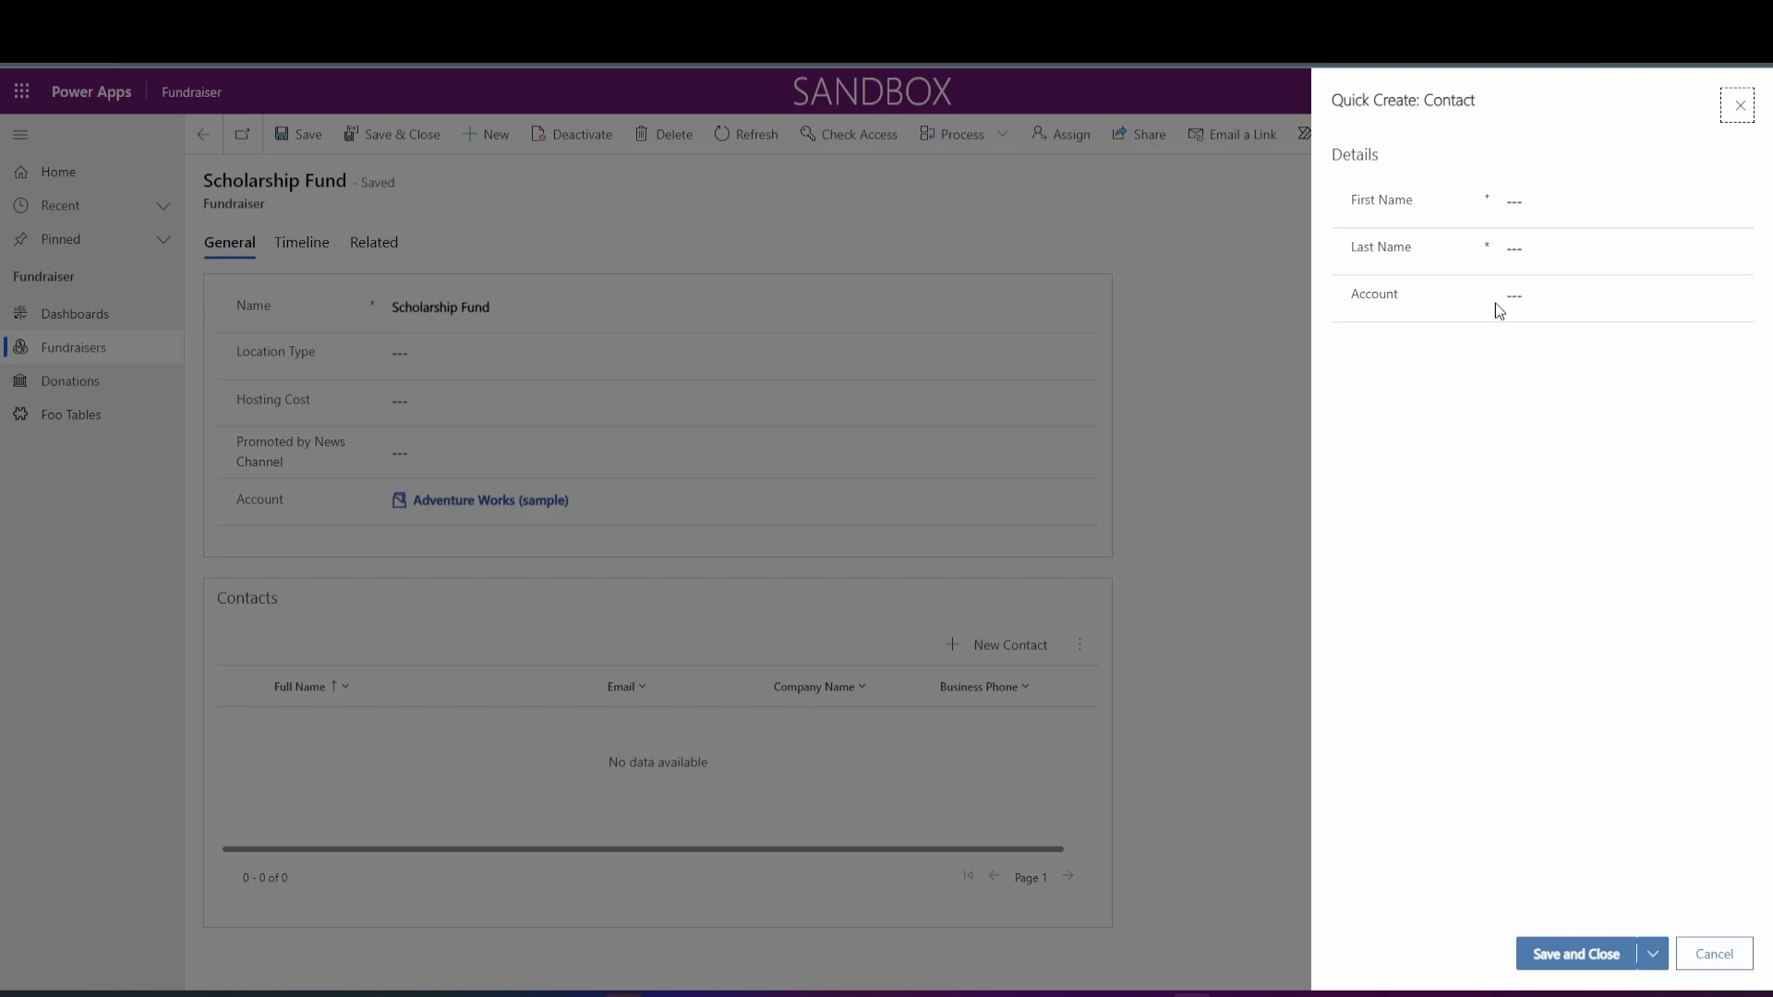
- Show that the new Contact's Account label and lookup field are blank
{"action": "left_click_drag", "start_coordinate": [1401, 299], "coordinate": [1363, 292]}
{"action": "left_click", "coordinate": [1338, 306]}
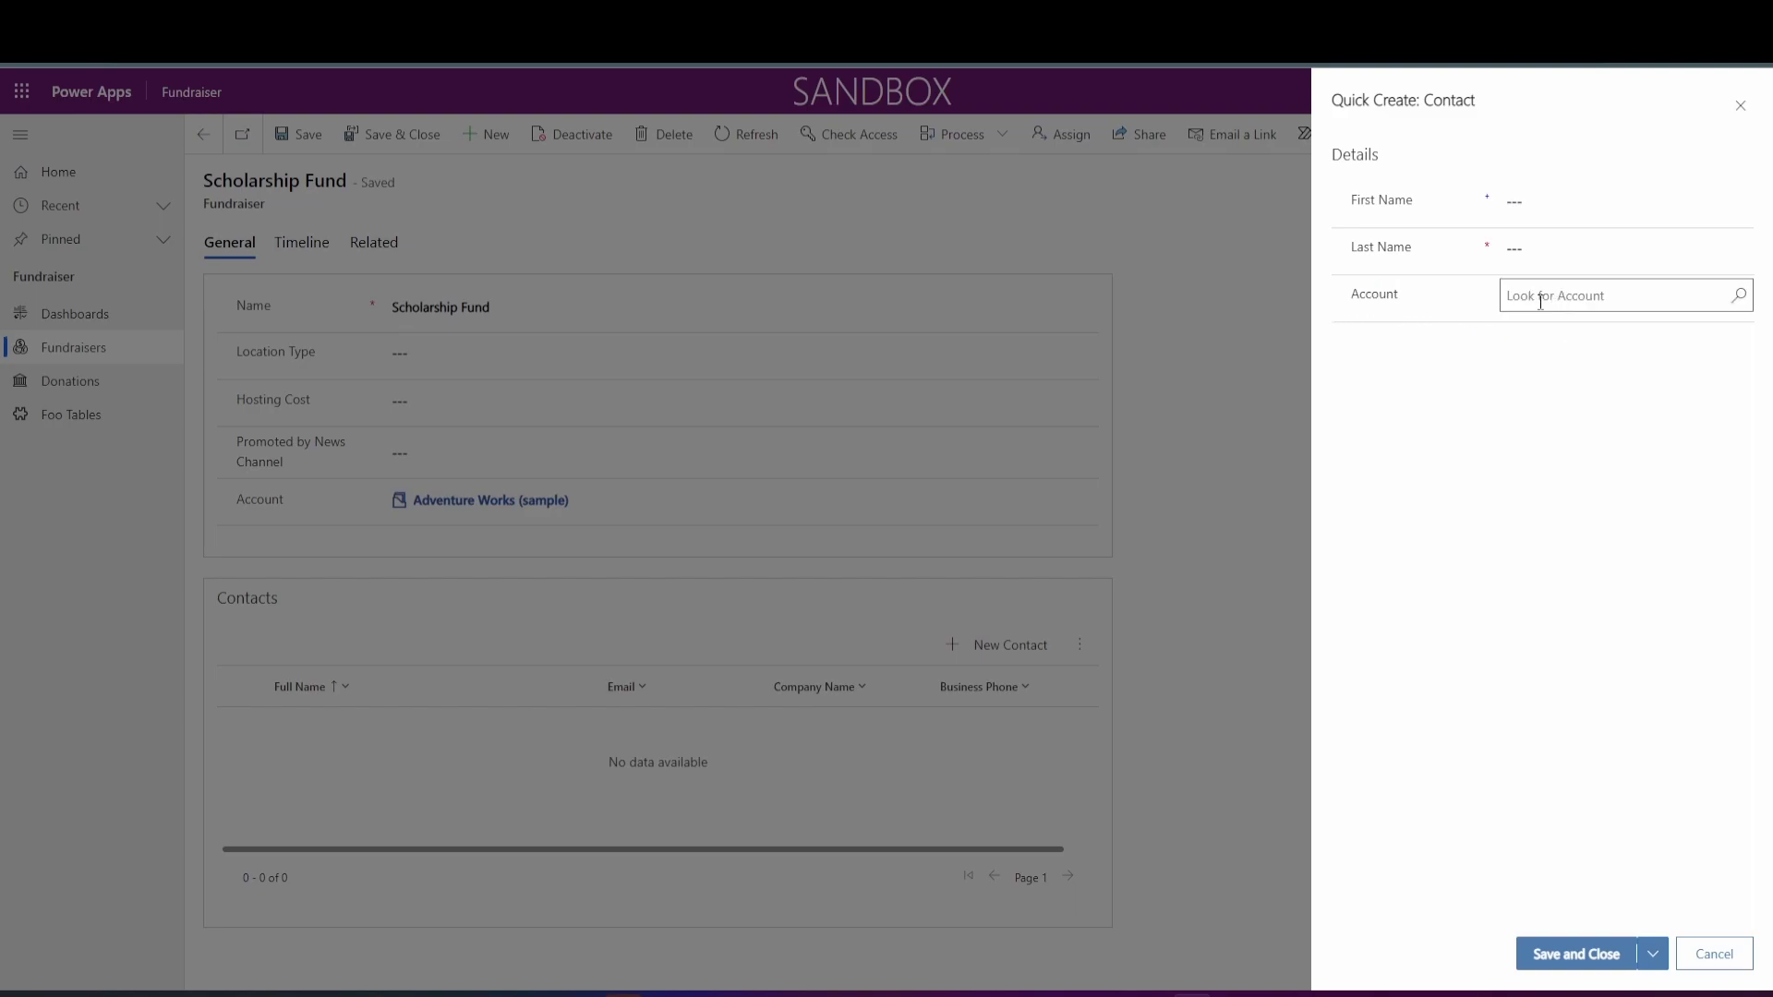
{"action": "left_click", "coordinate": [1507, 295]}
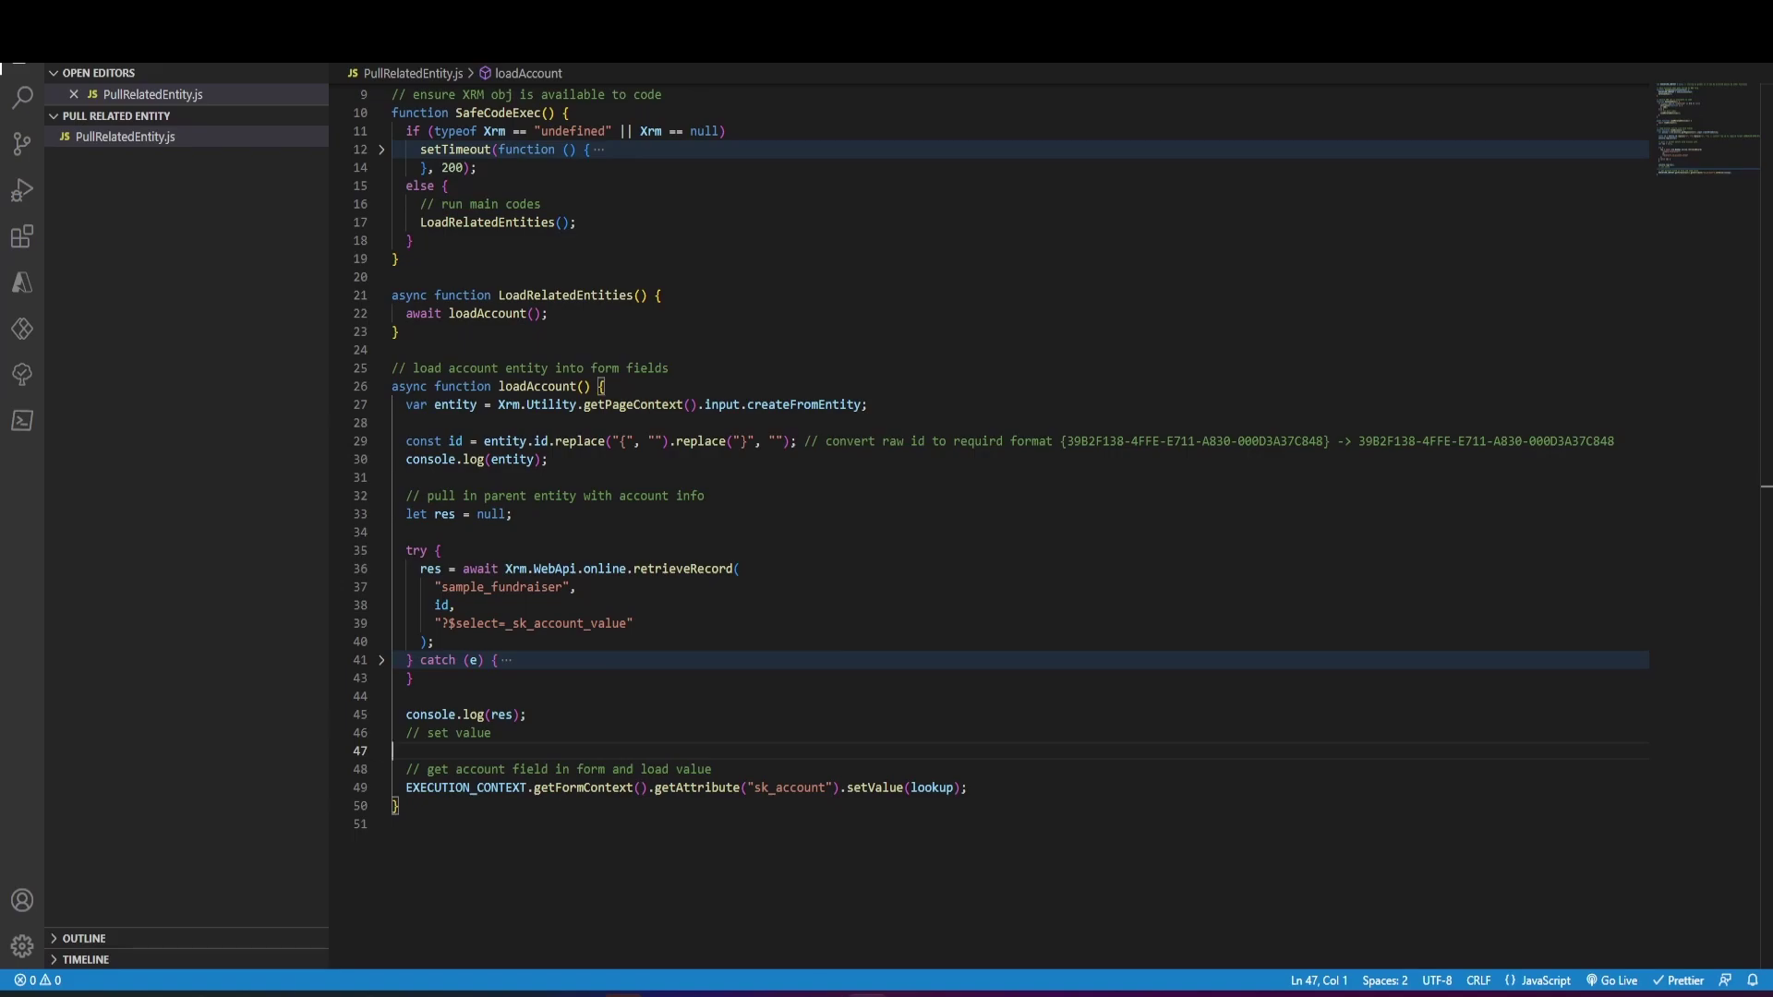
{"action": "type", "text": "let lookup = new Array();"}
- Add the lookup array lines and paste the lookuplogicalname key from REST Builder after res
{"action": "key", "text": "Return"}
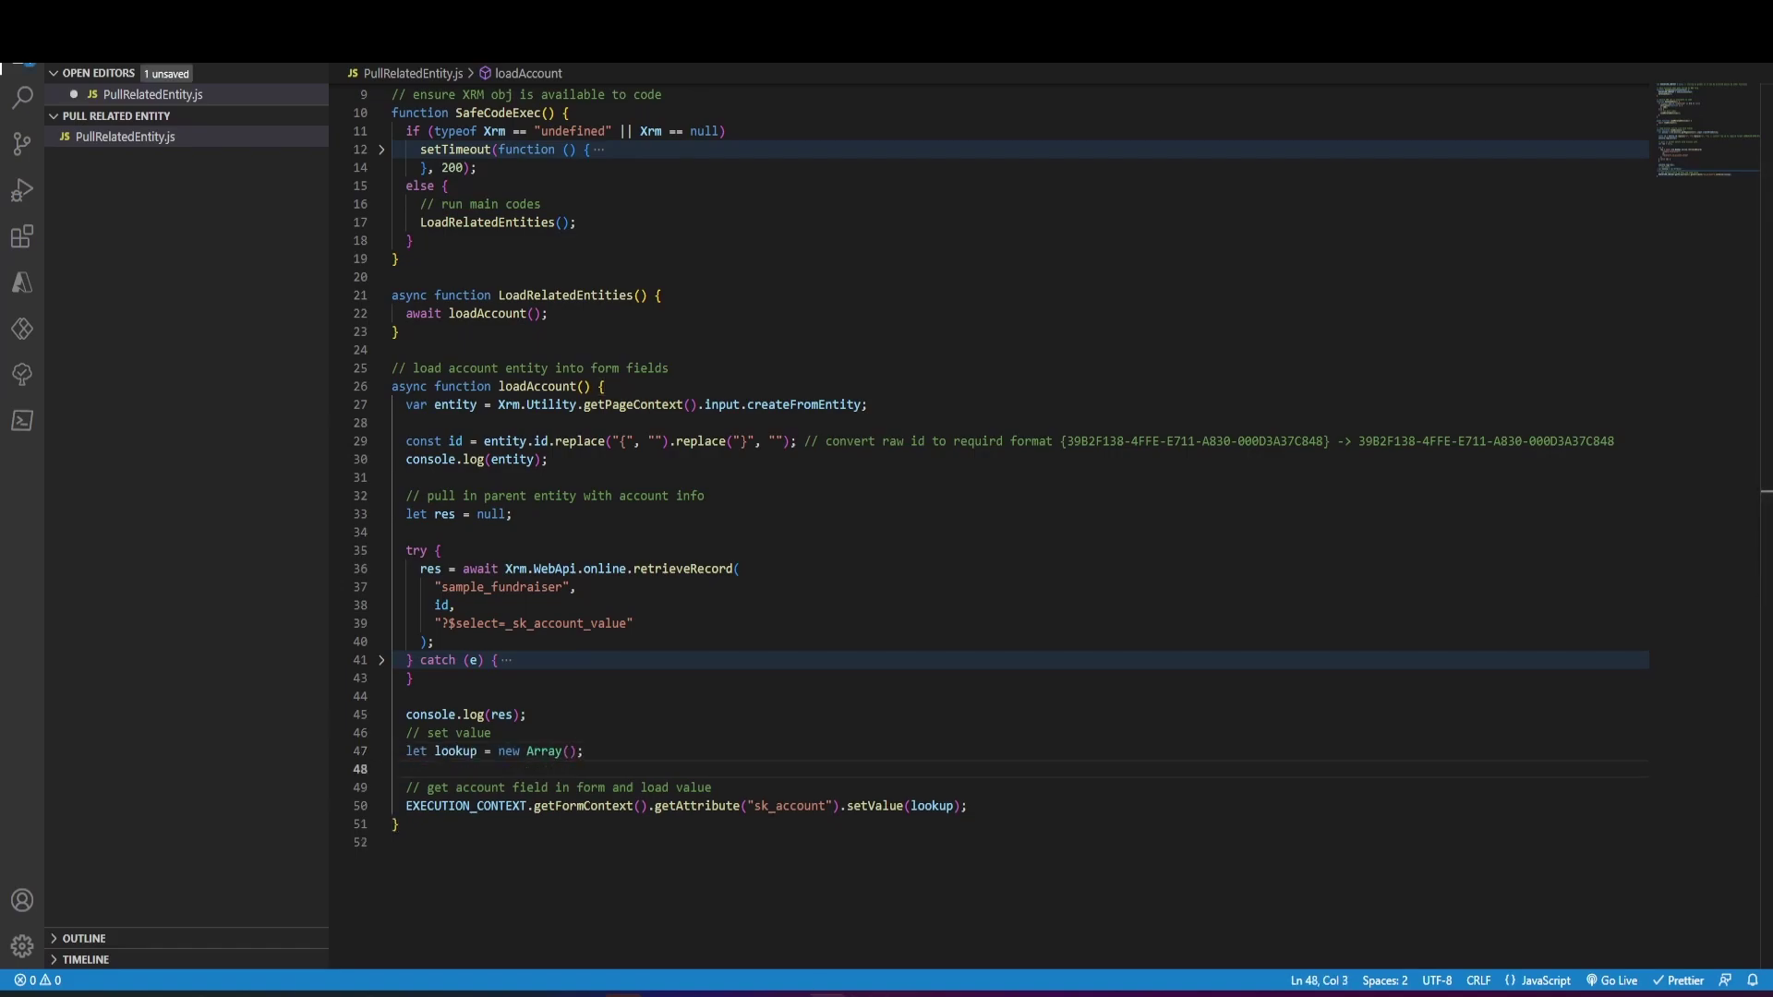
{"action": "type", "text": "lookup[0] = new Object();"}
{"action": "key", "text": "Return"}
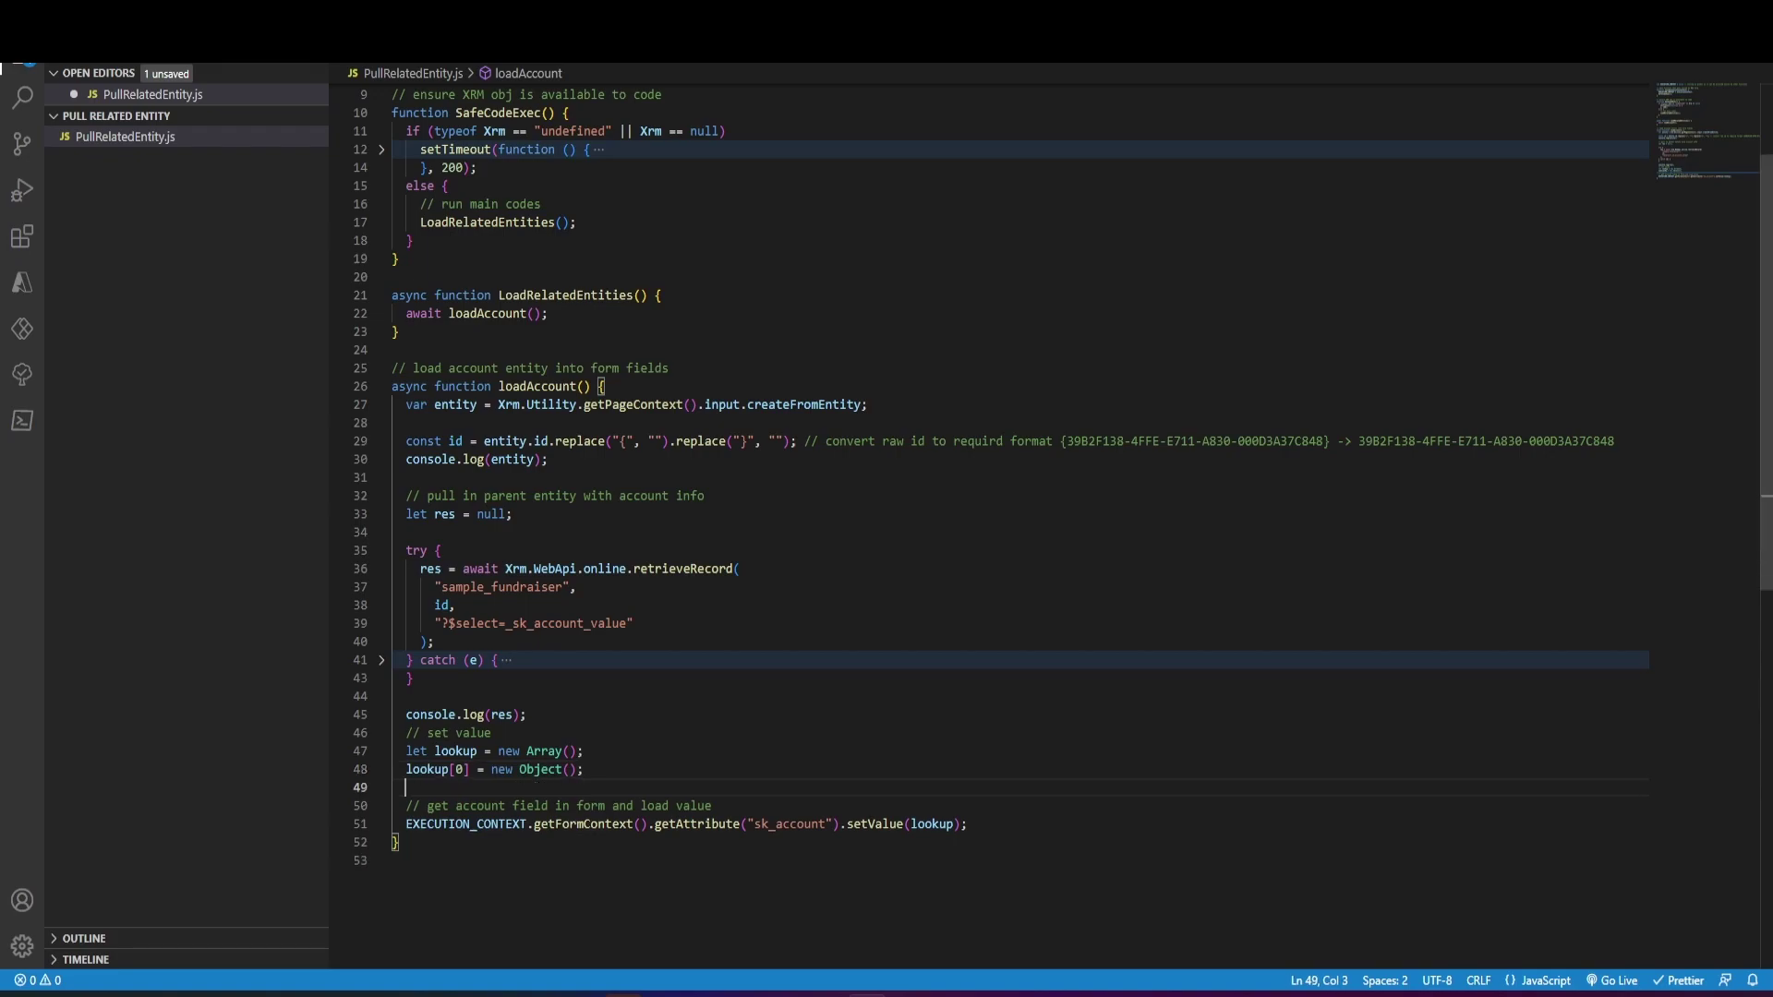
{"action": "type", "text": "lookup[0].entityType ="}
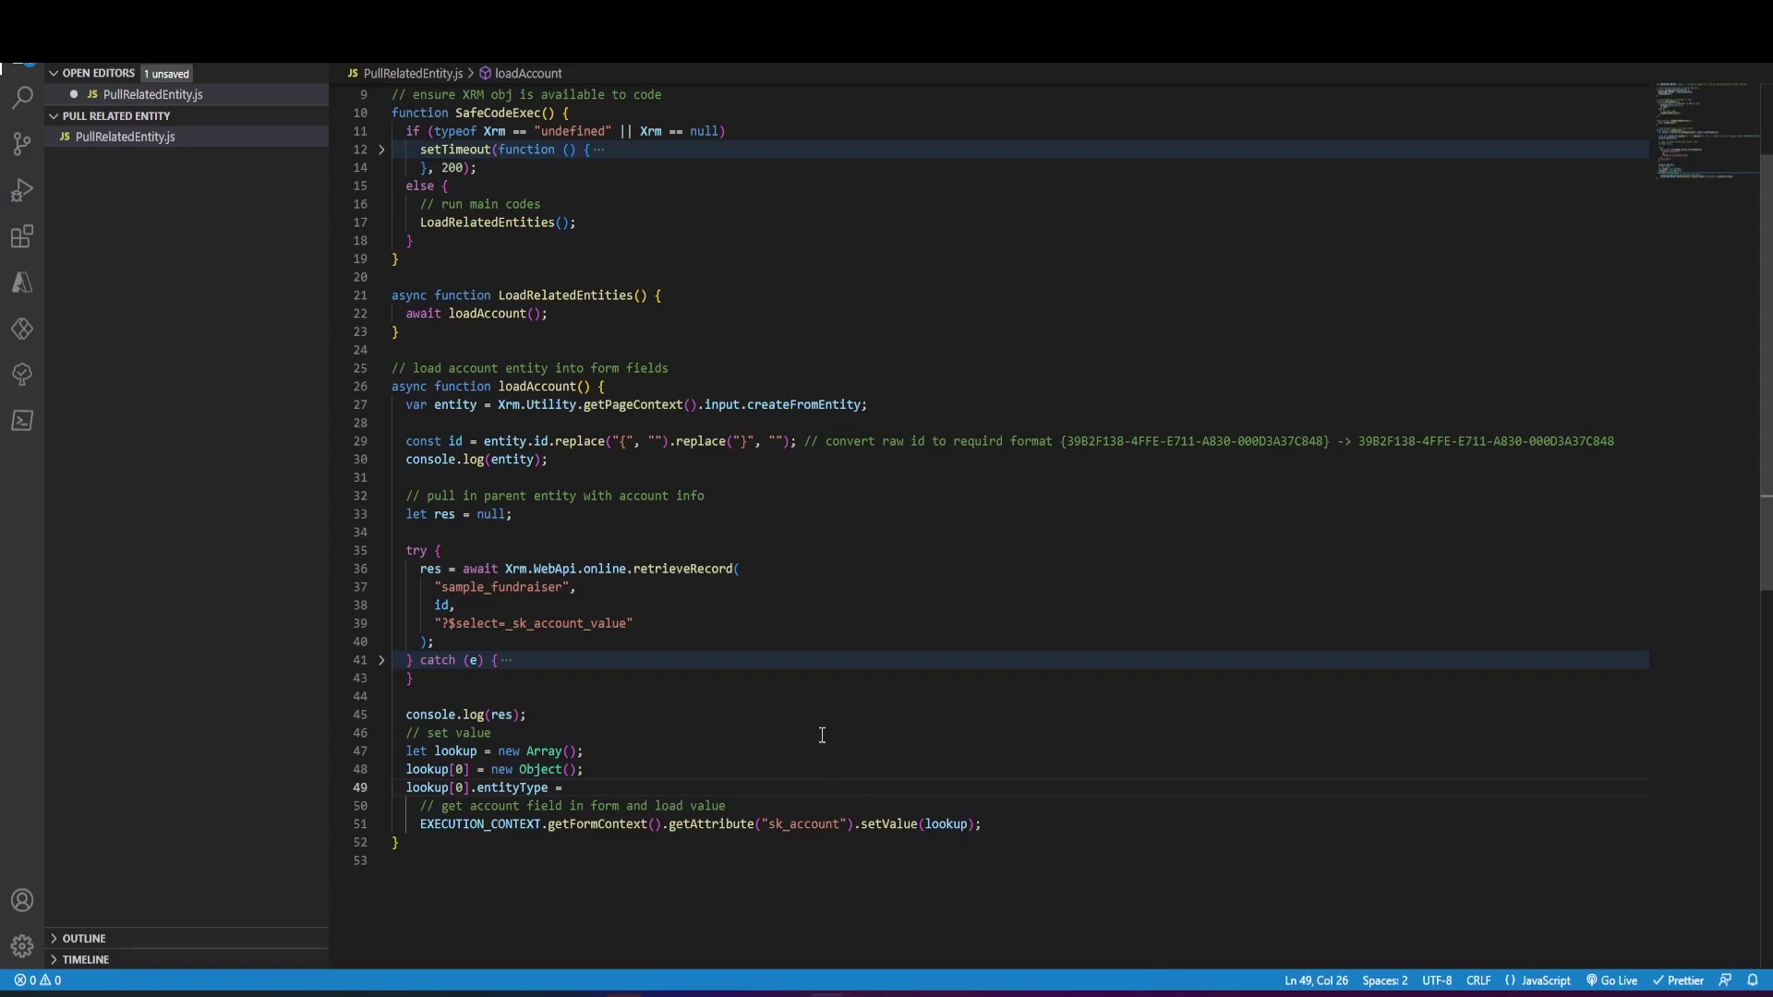
{"action": "key", "text": "alt+Tab"}
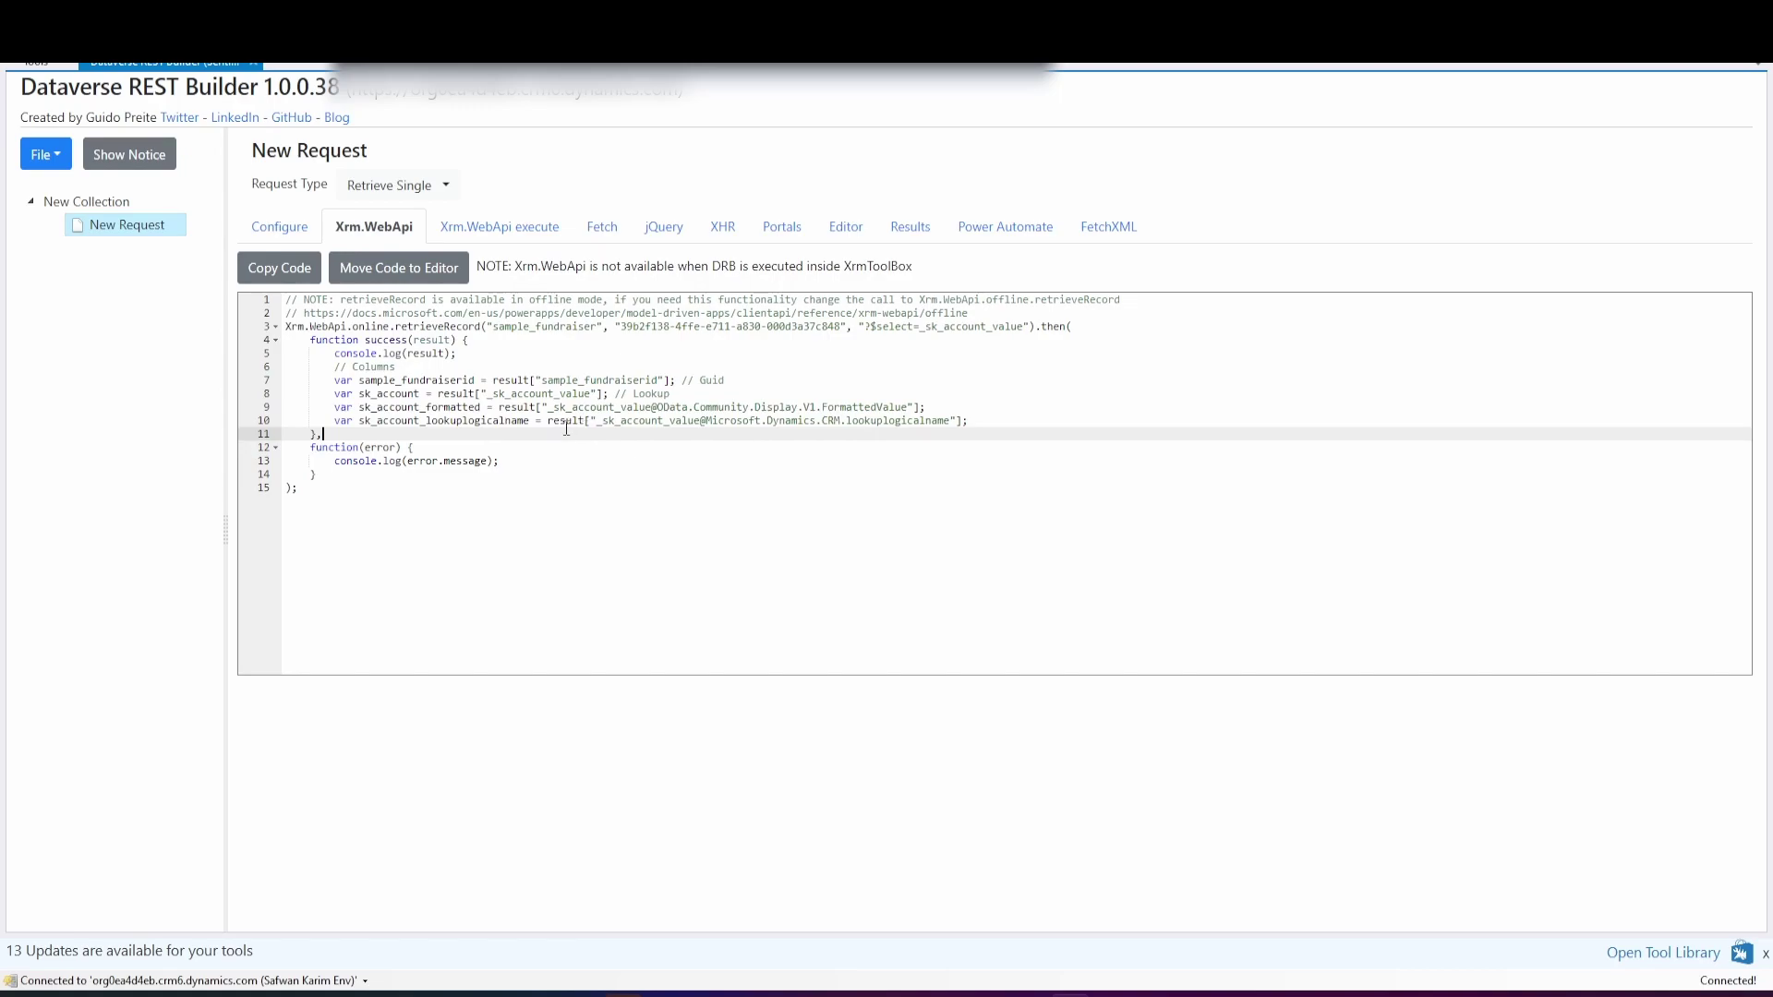
{"action": "left_click_drag", "start_coordinate": [588, 419], "coordinate": [973, 422]}
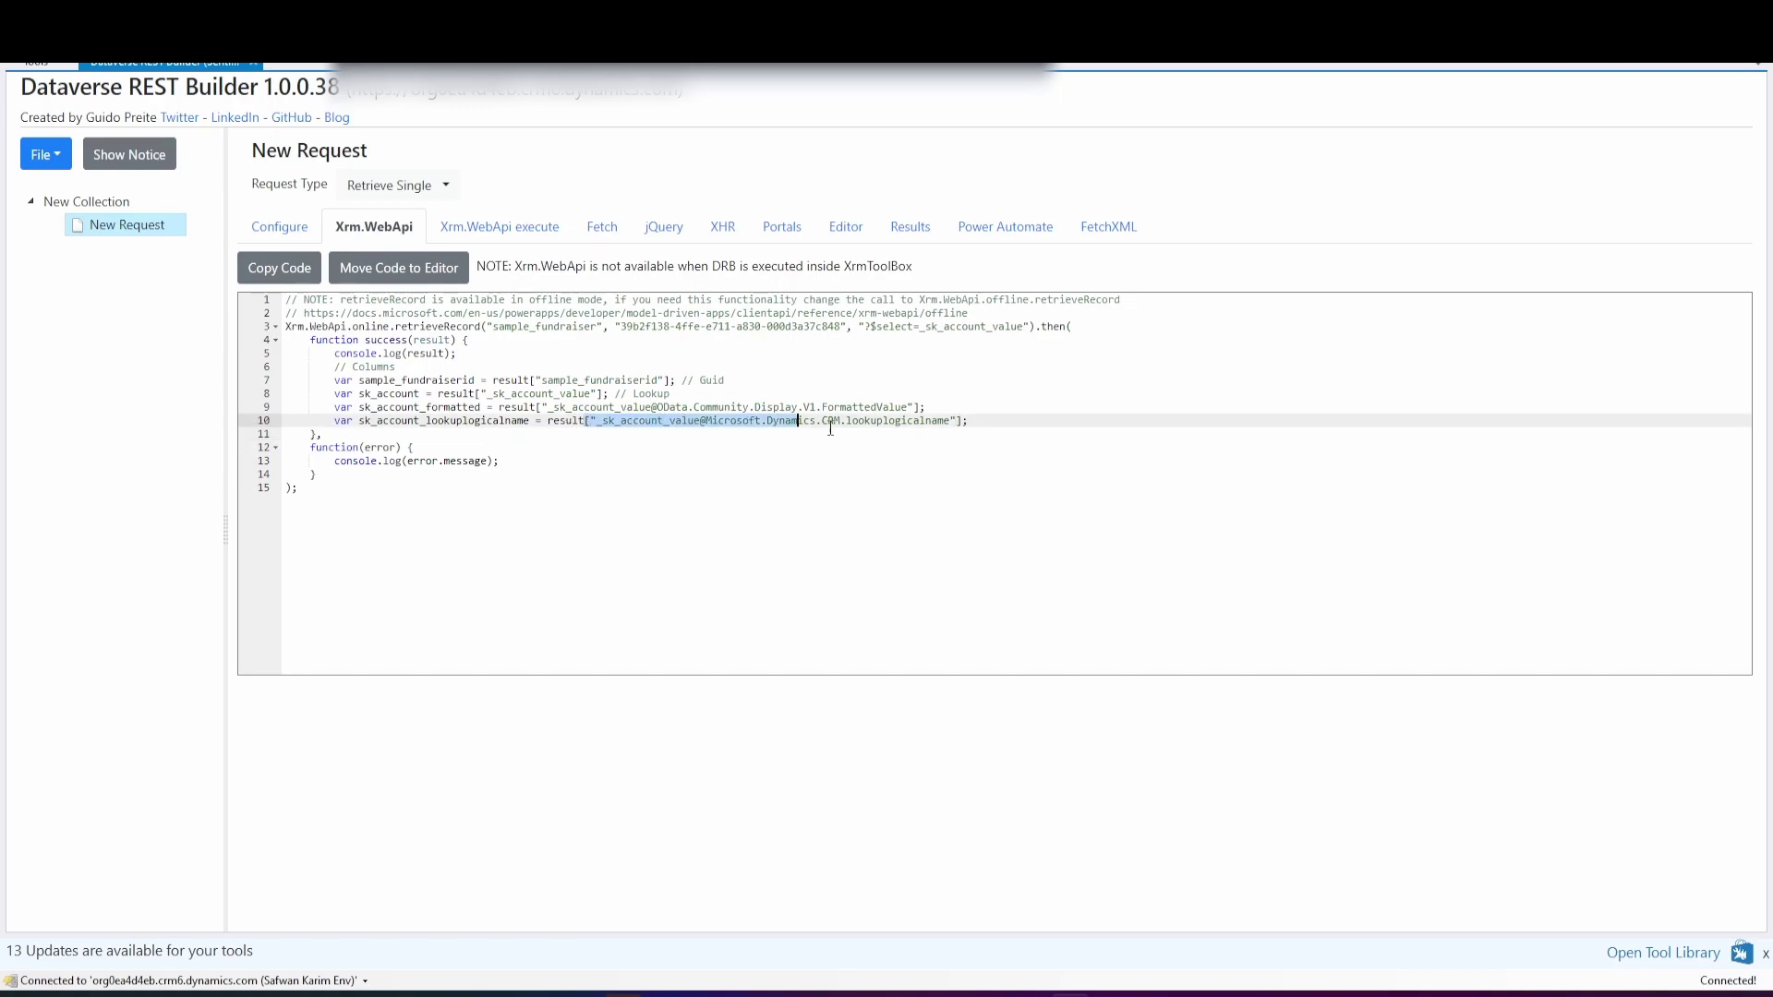
{"action": "key", "text": "alt+Tab"}
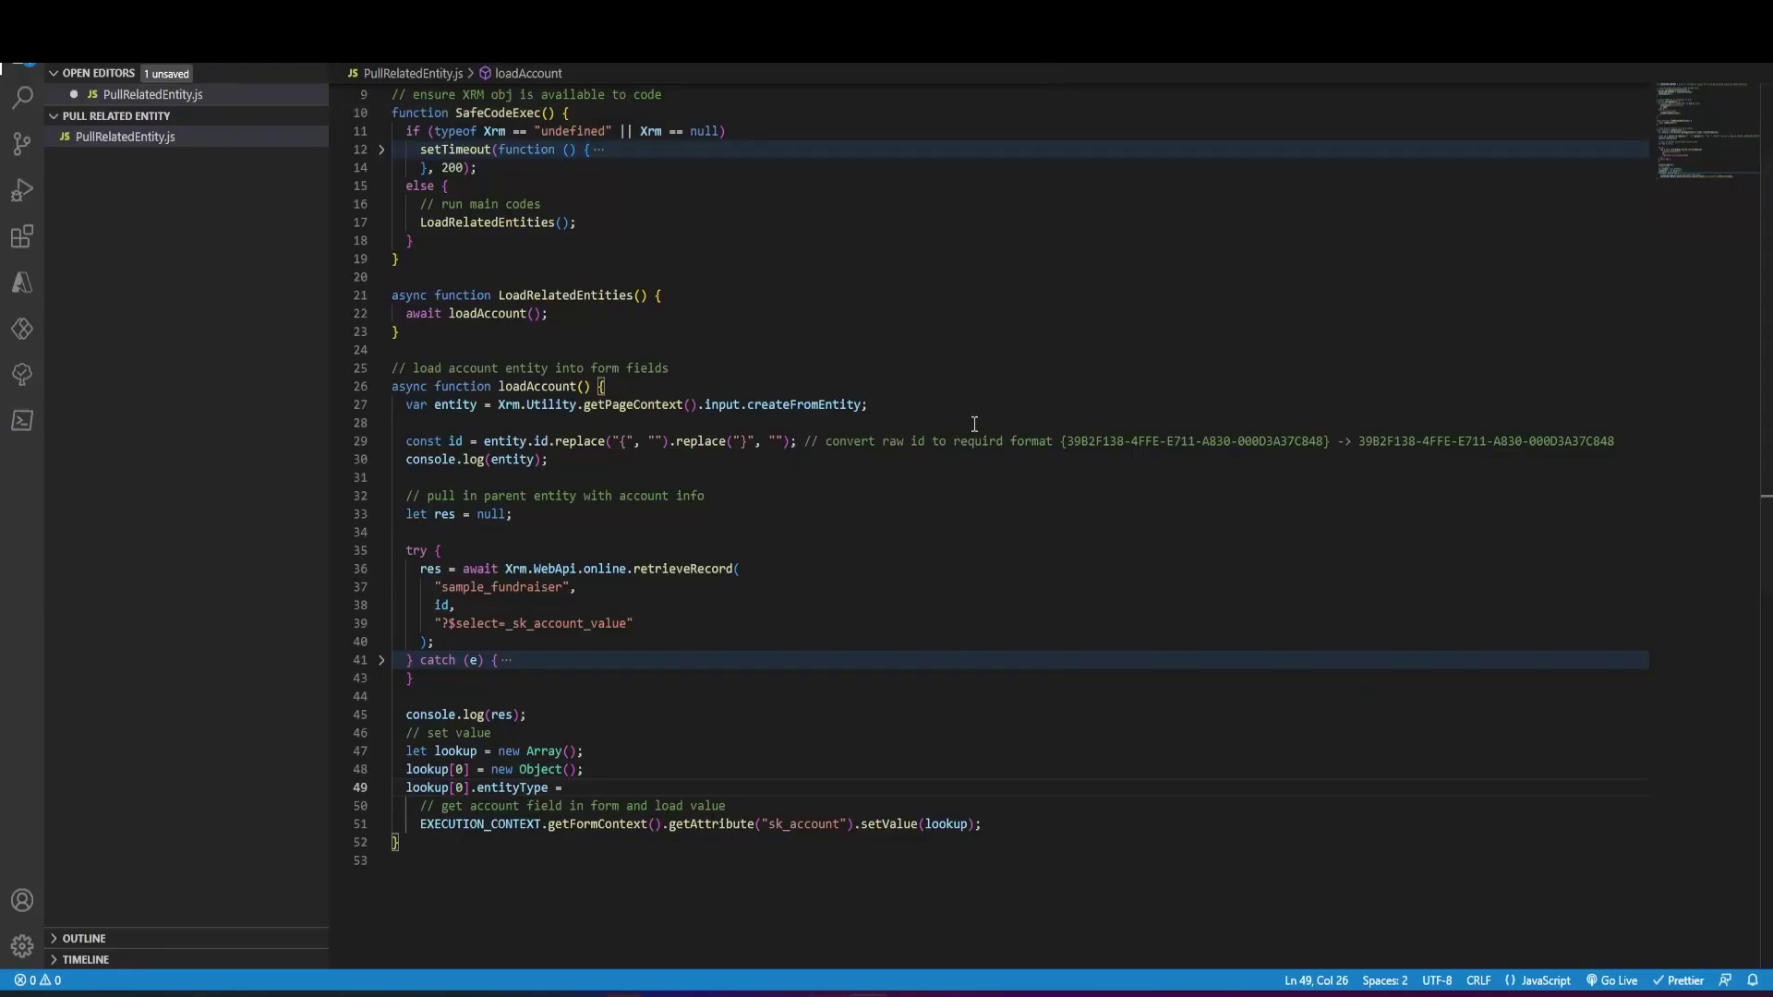
{"action": "type", "text": "res"}
{"action": "key", "text": "ctrl+v"}
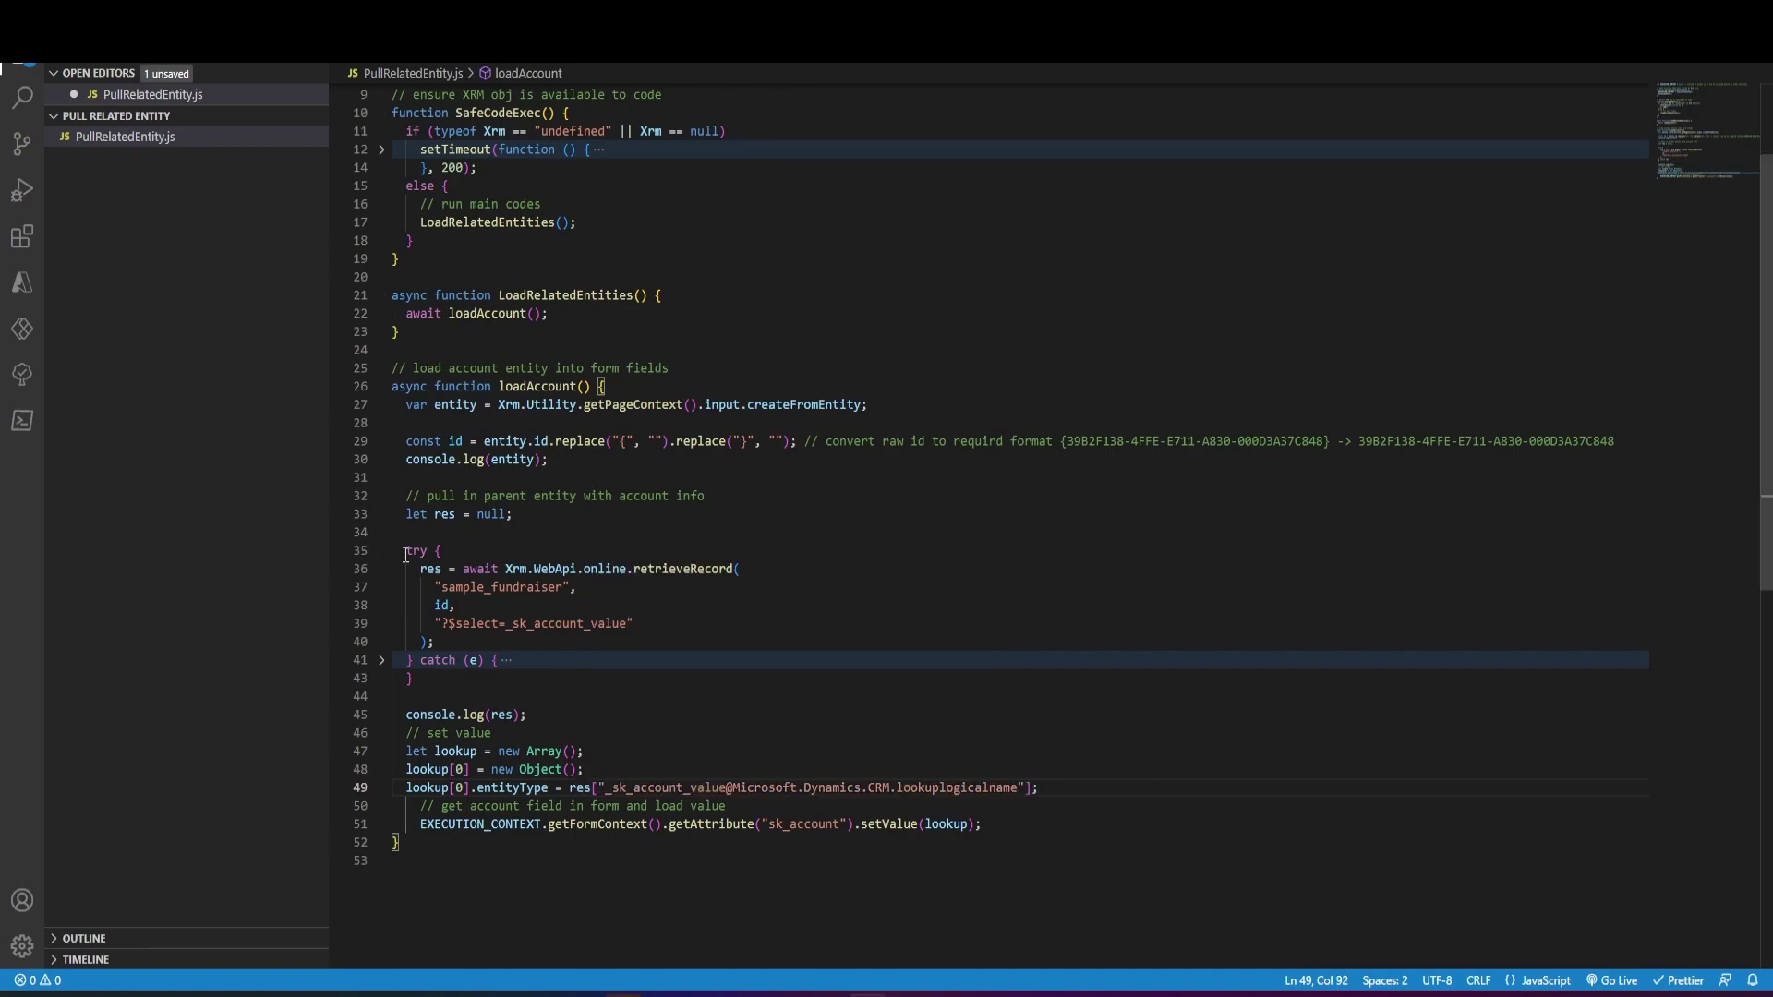
- Check res occurrences and begin a new line after the entityType assignment
{"action": "double_click", "coordinate": [431, 568]}
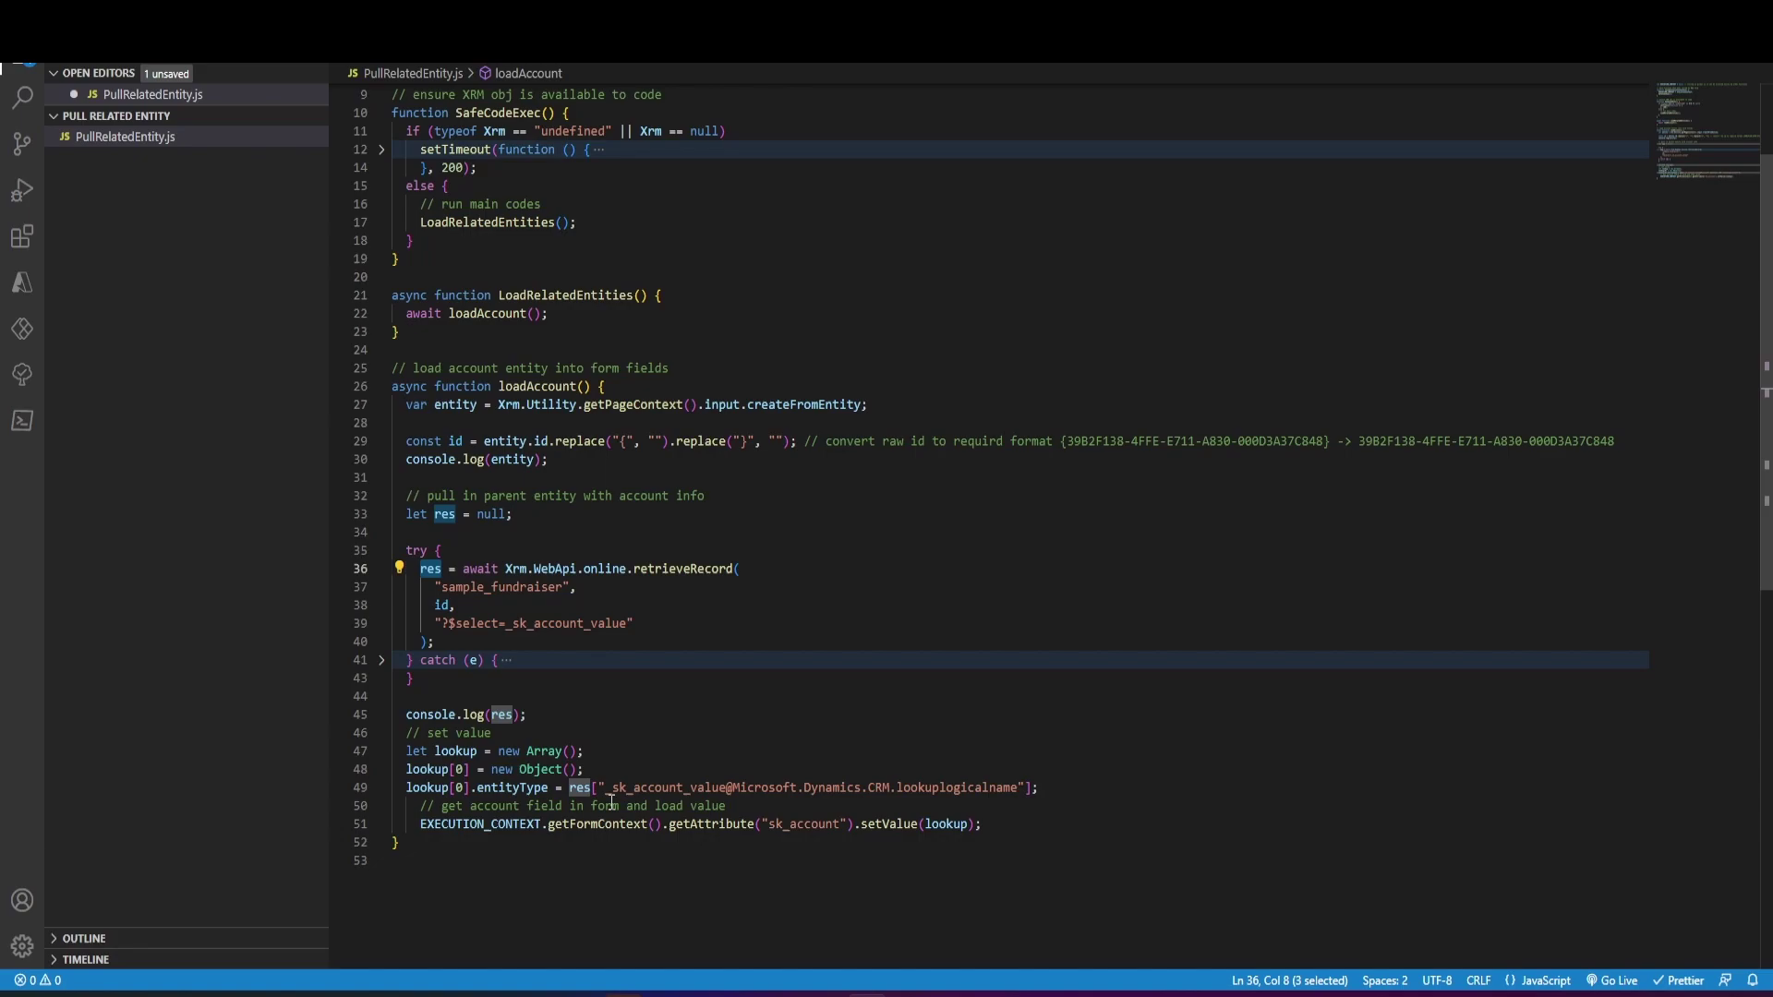
{"action": "left_click", "coordinate": [1051, 784]}
{"action": "key", "text": "Return"}
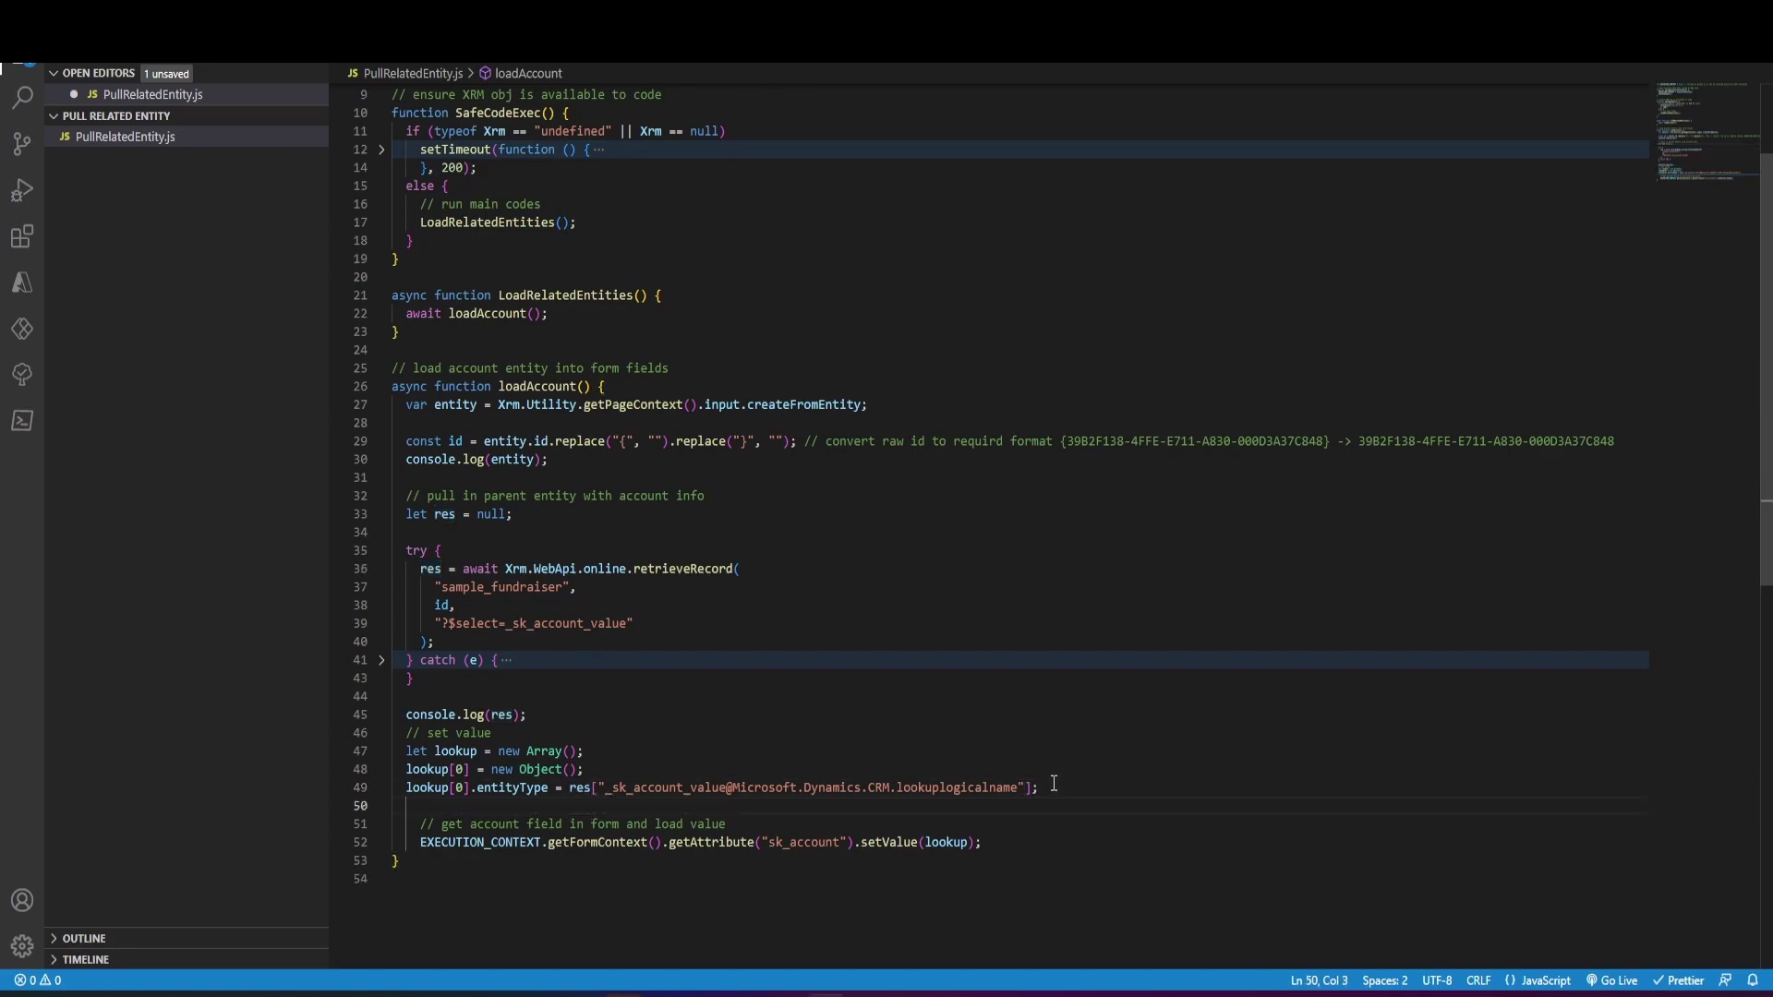
{"action": "type", "text": "lookup[0].id ="}
- Paste the _sk_account_value key from REST Builder after res on line 50
{"action": "key", "text": "alt+Tab"}
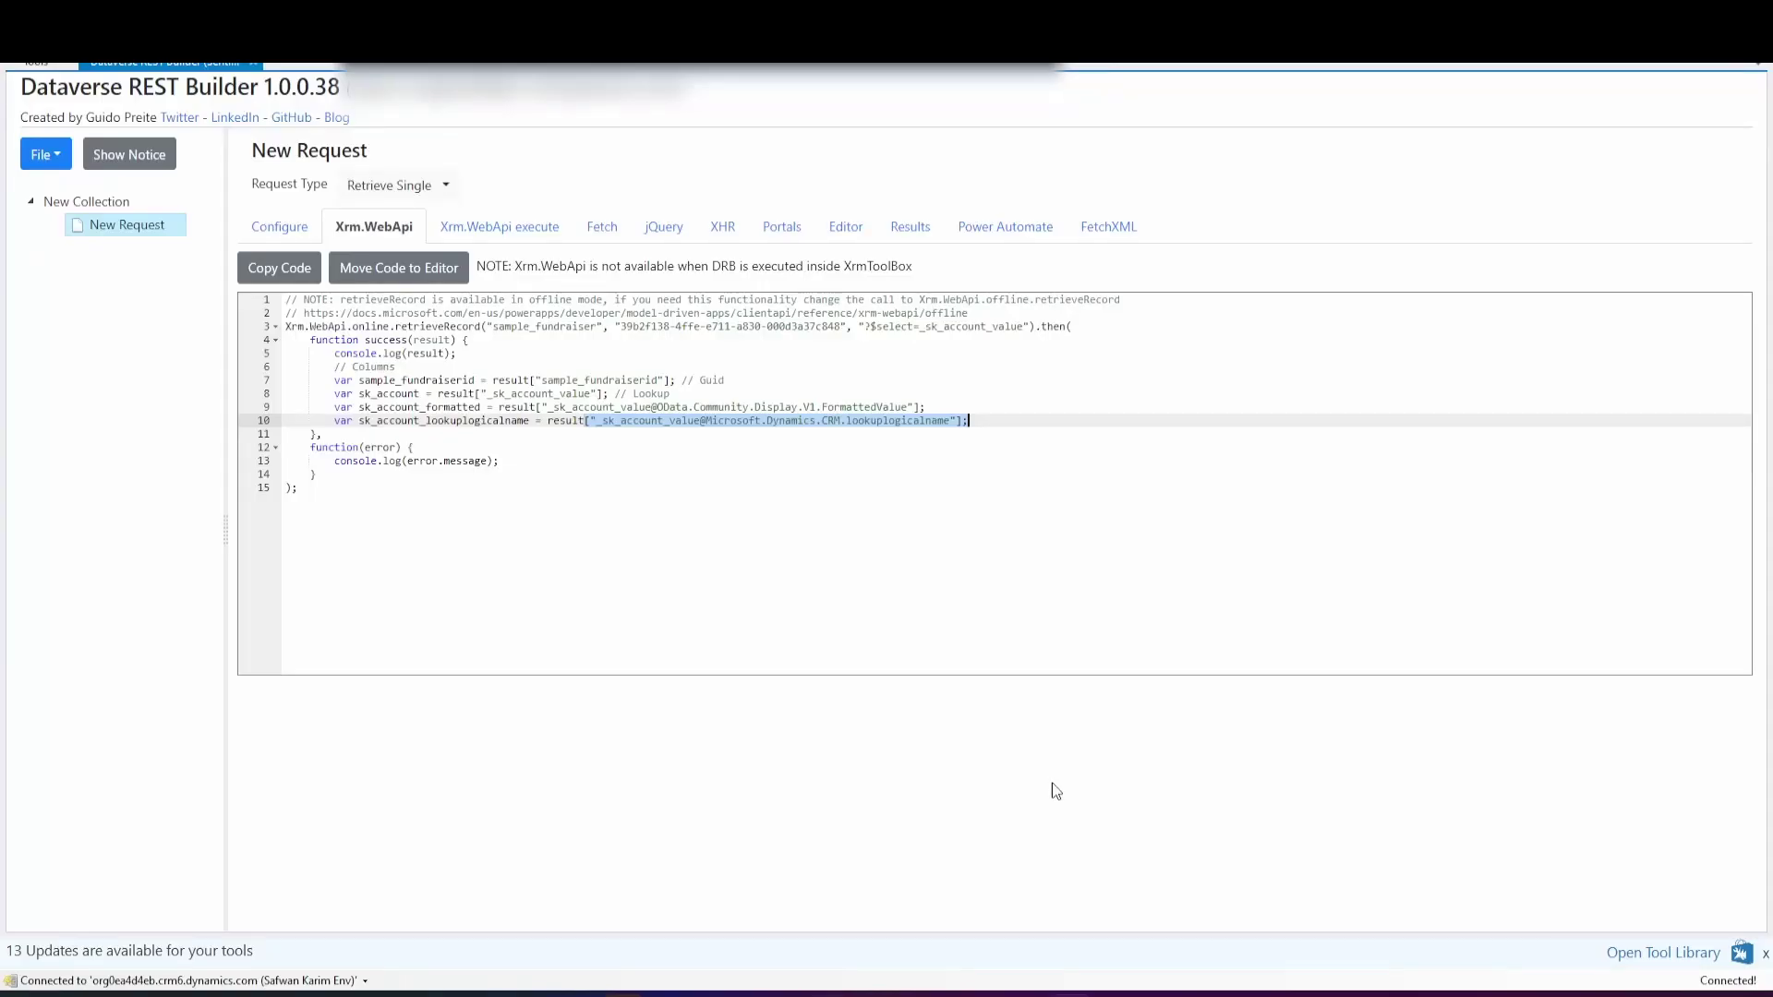
{"action": "left_click", "coordinate": [543, 422]}
{"action": "left_click_drag", "start_coordinate": [477, 394], "coordinate": [599, 393]}
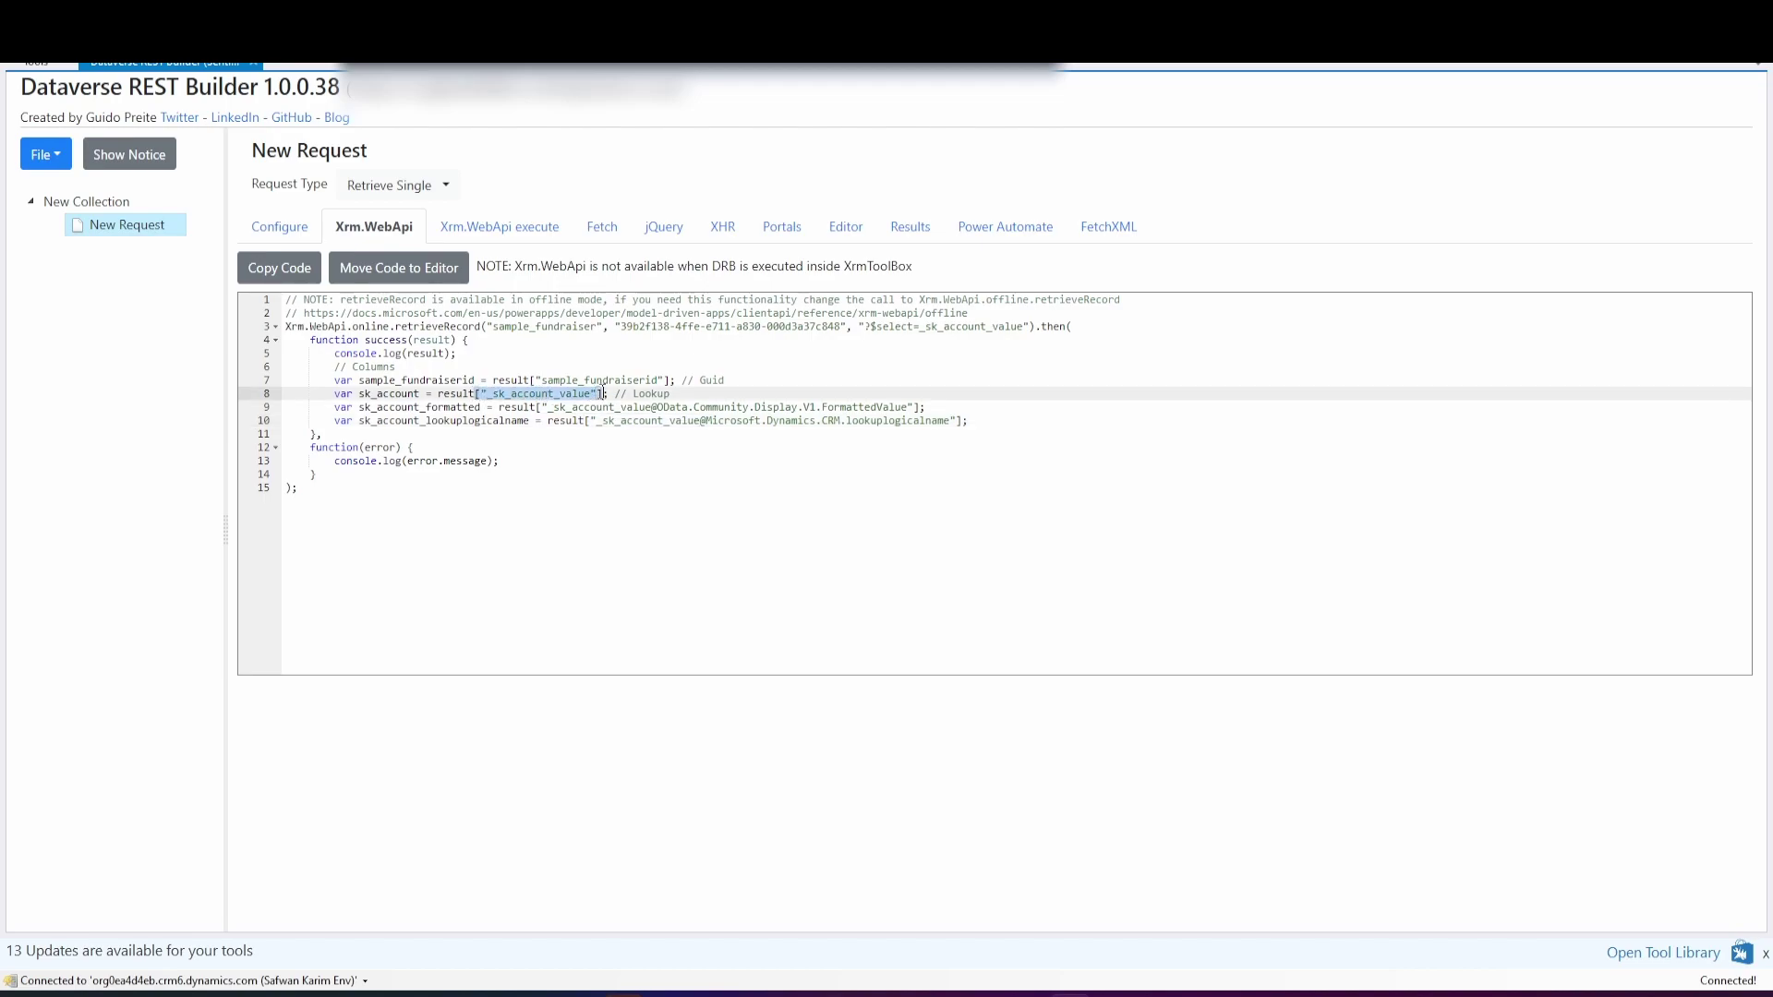
{"action": "key", "text": "alt+Tab"}
{"action": "type", "text": "[\"_sk_account_value\"];"}
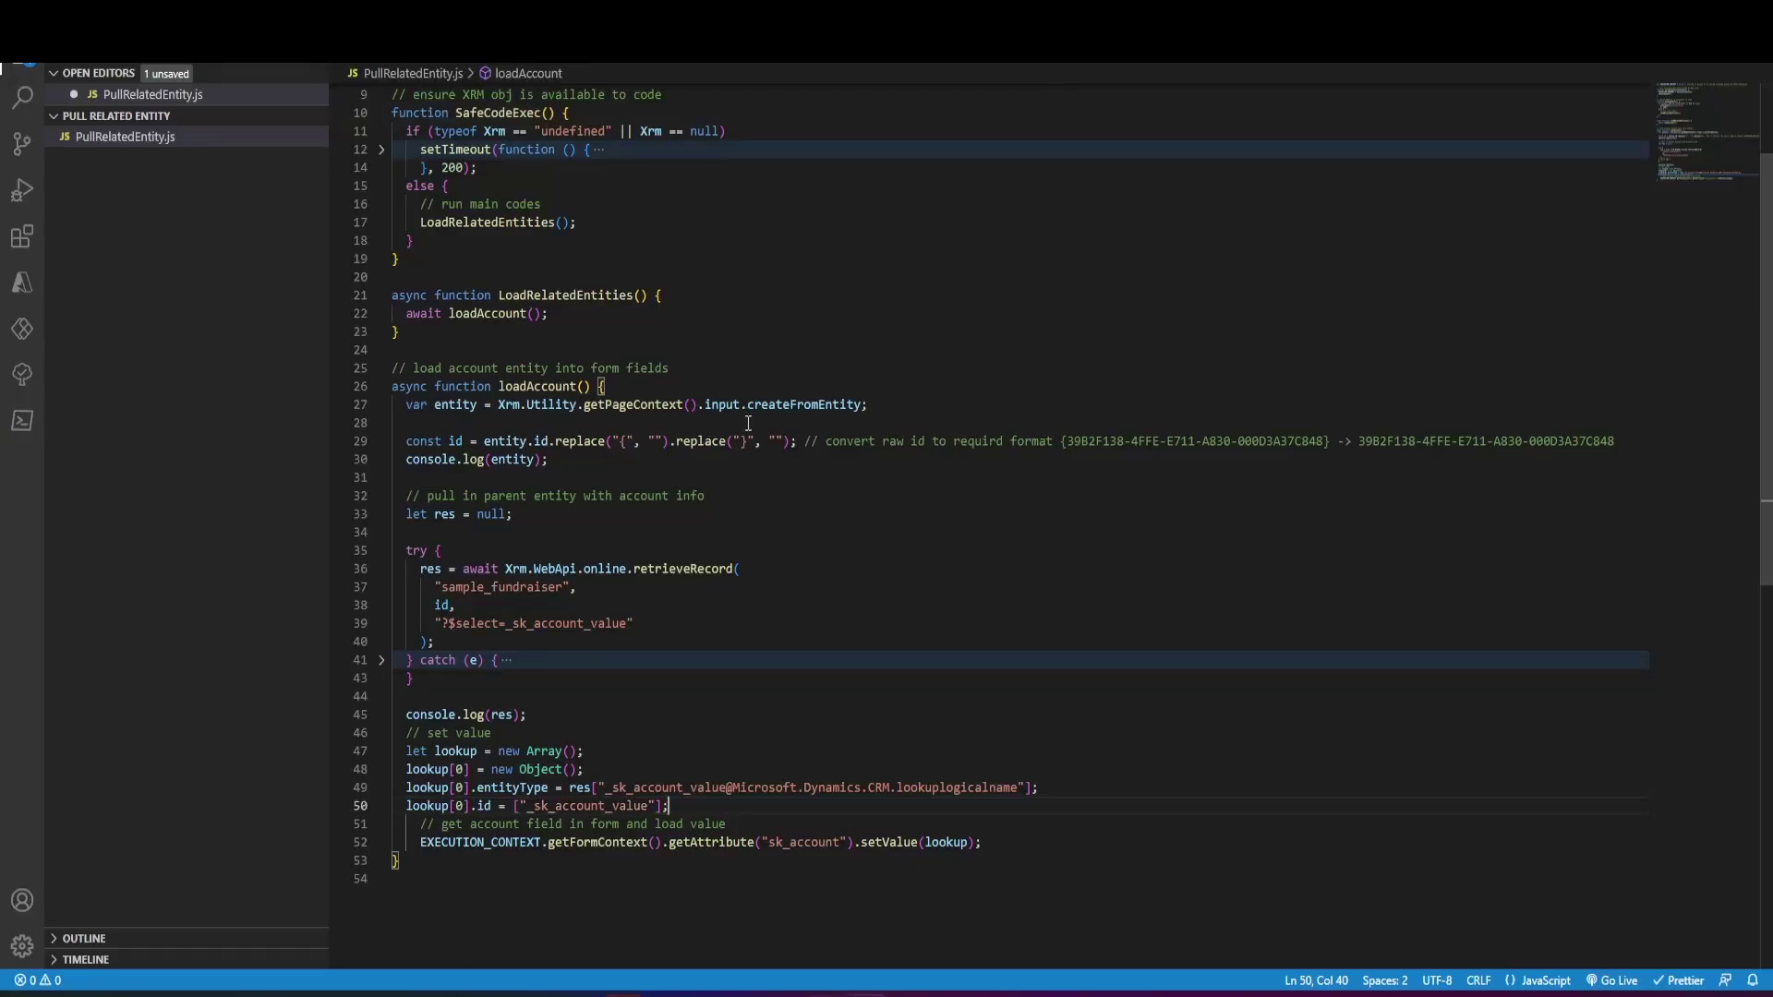
{"action": "key", "text": "ctrl+Left"}
{"action": "key", "text": "ctrl+Left"}
{"action": "type", "text": "res"}
{"action": "key", "text": "Escape"}
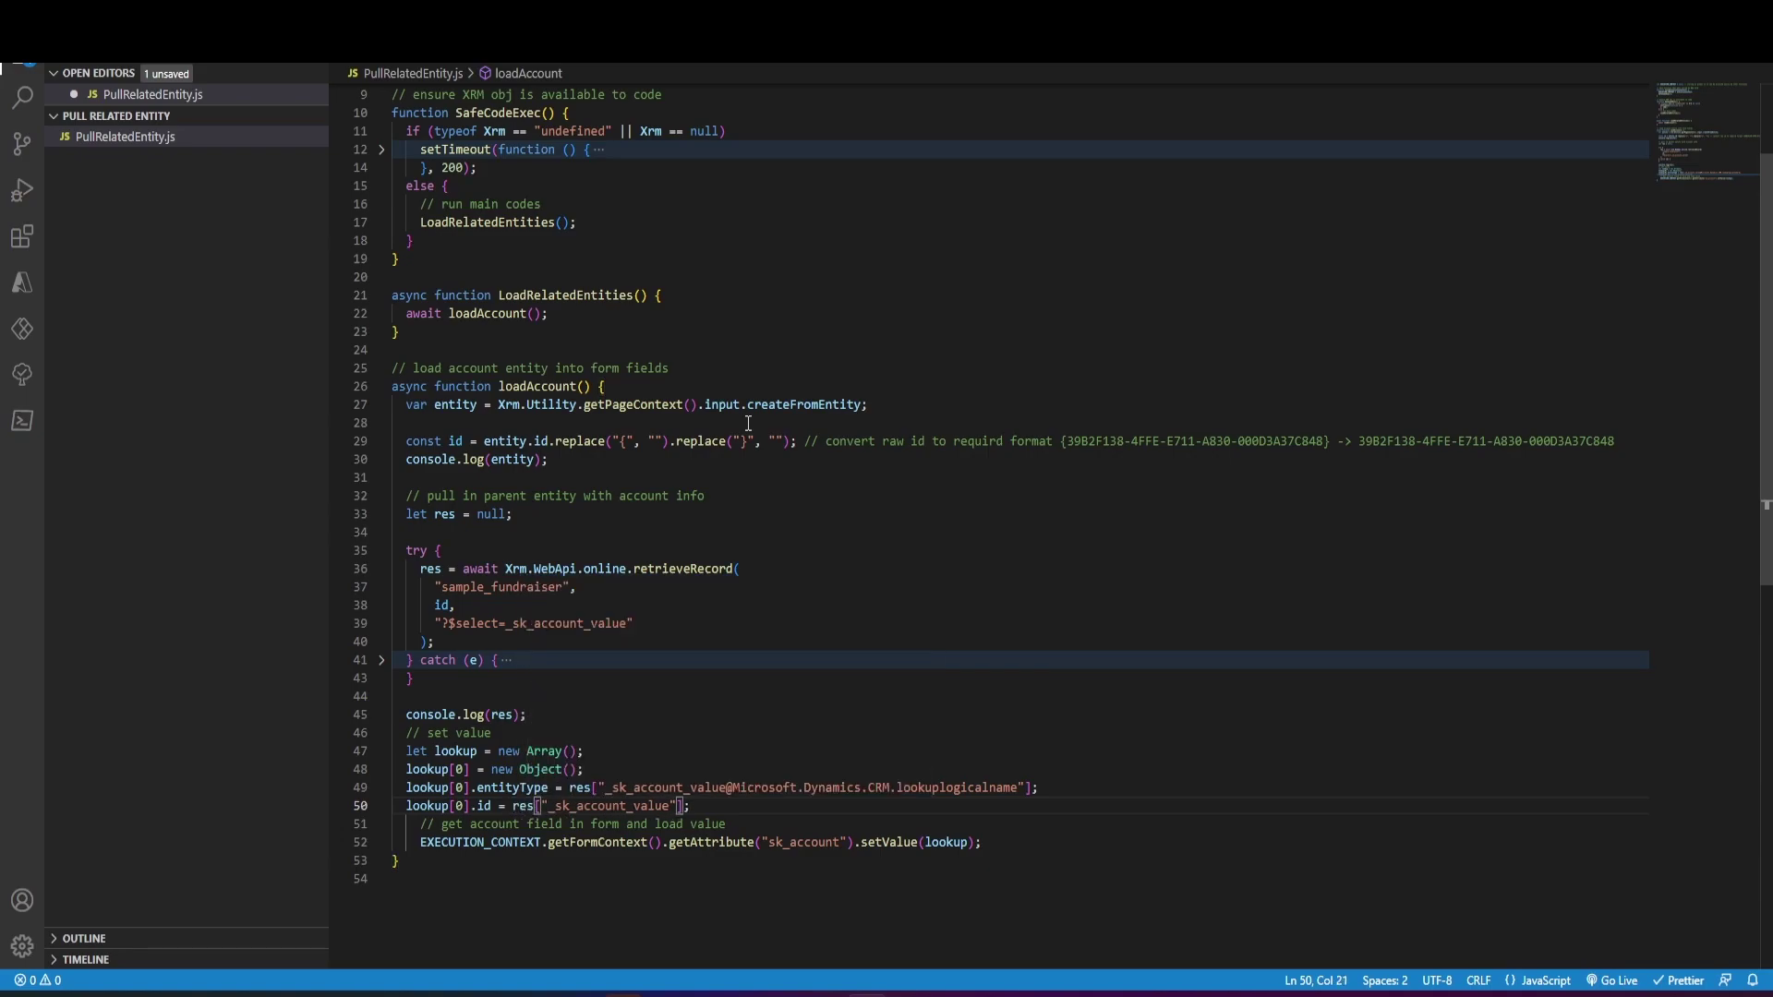
{"action": "key", "text": "ctrl+Left"}
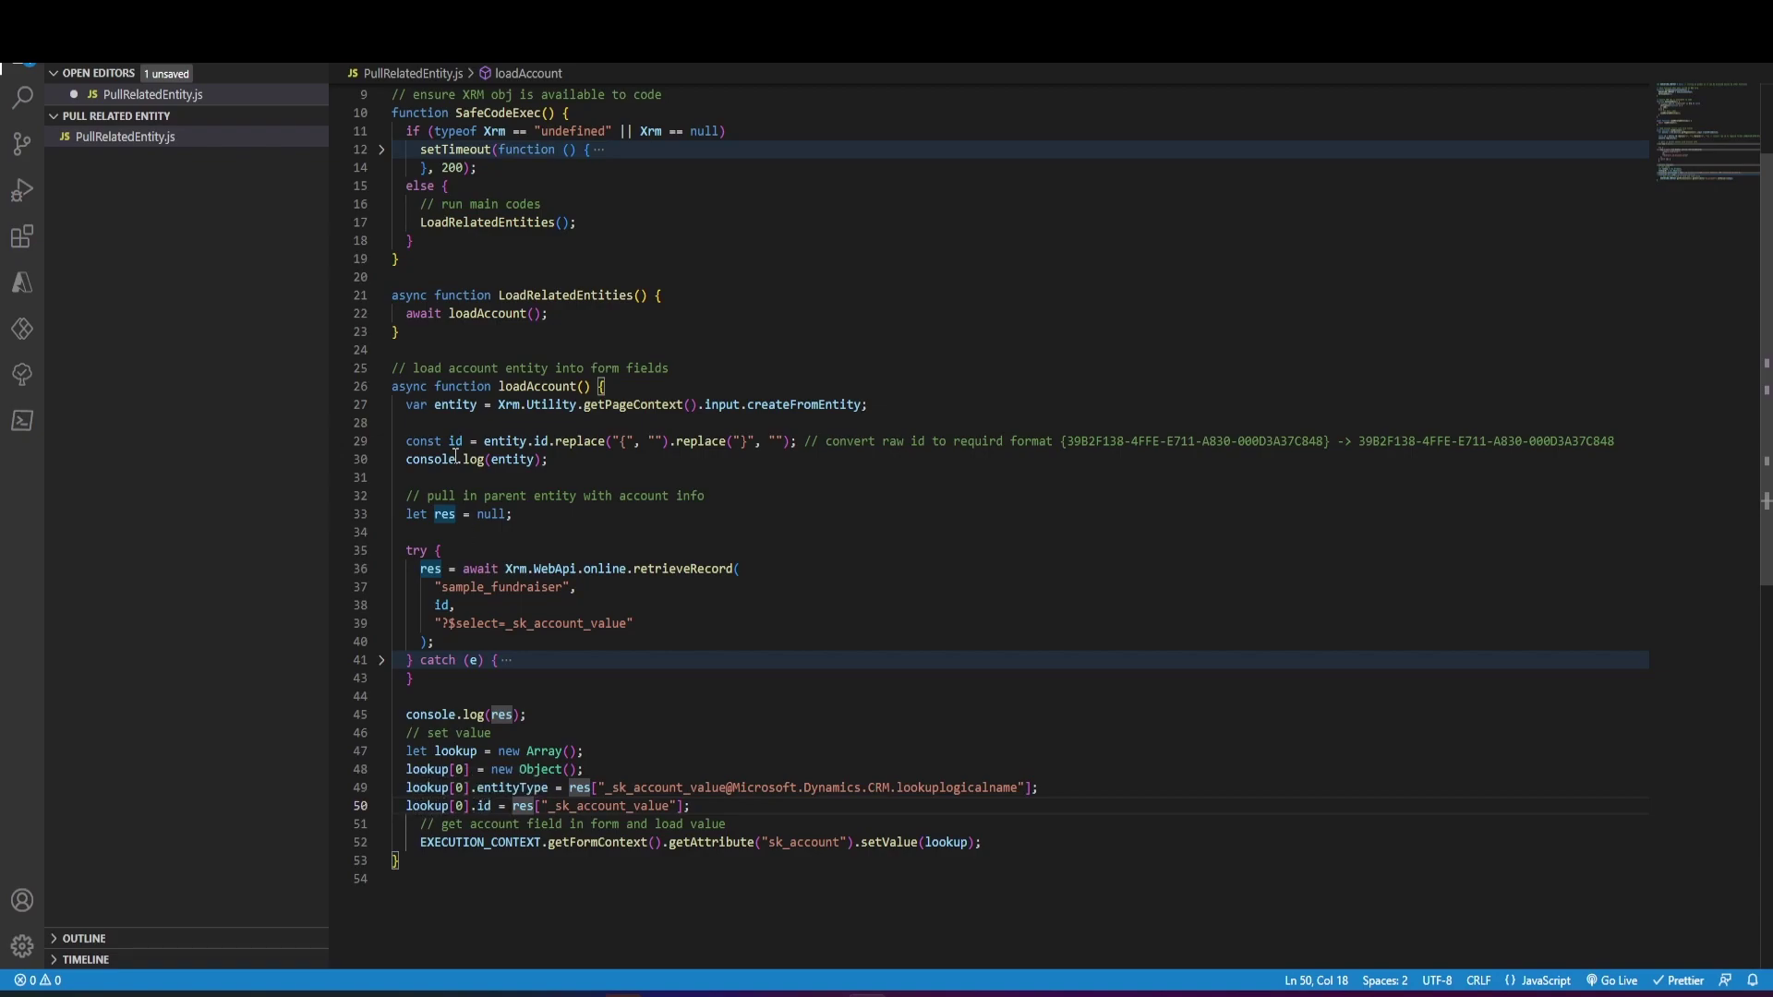
- Wrap the id expression in curly braces, save, and begin a lookup[0].name line
{"action": "double_click", "coordinate": [454, 405]}
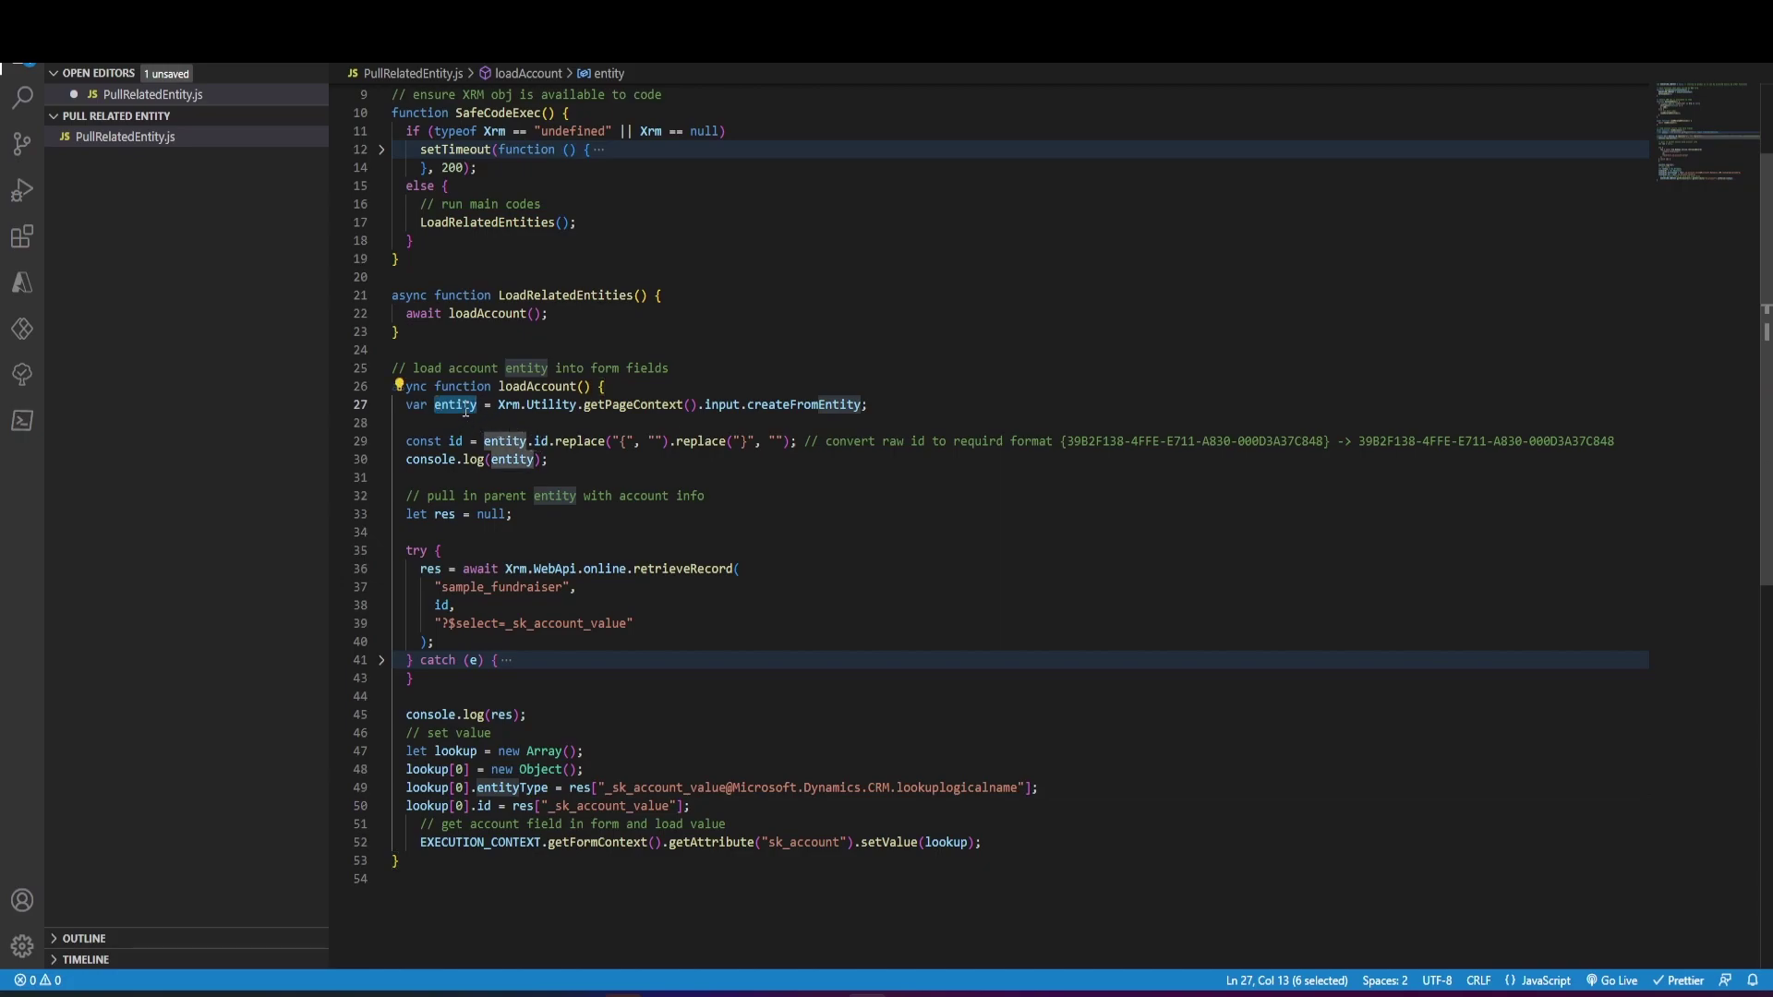
{"action": "left_click", "coordinate": [536, 441]}
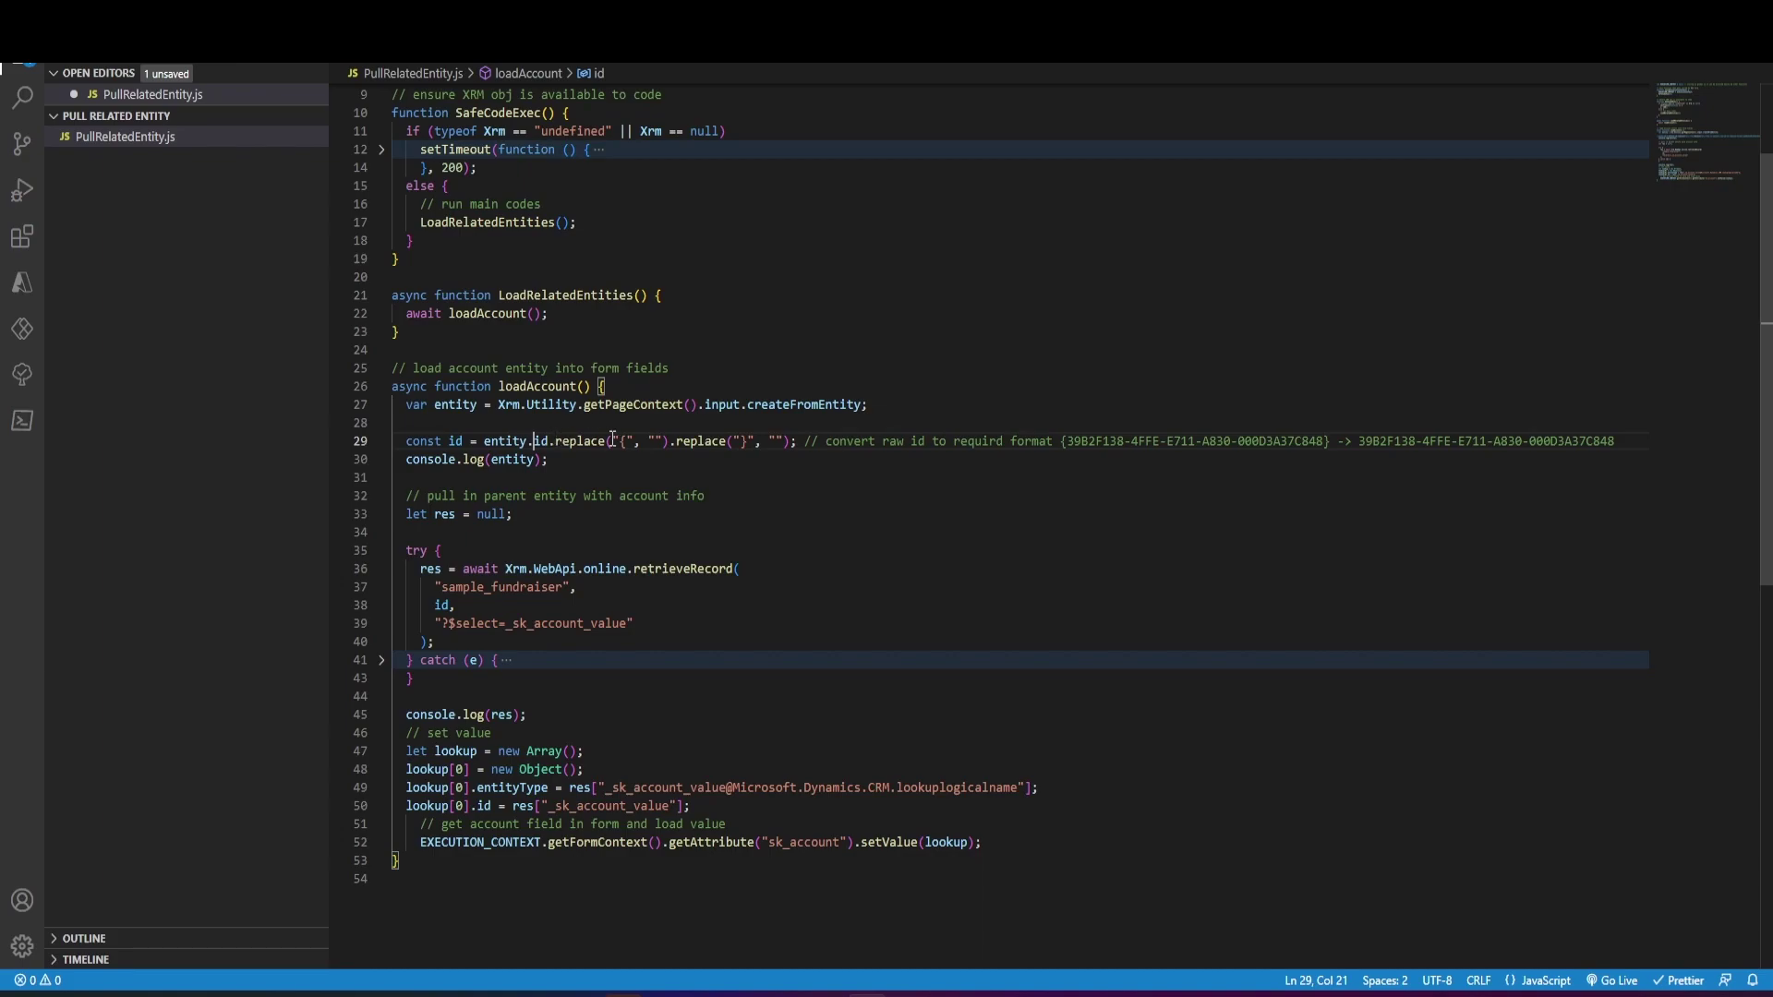
{"action": "left_click", "coordinate": [512, 805]}
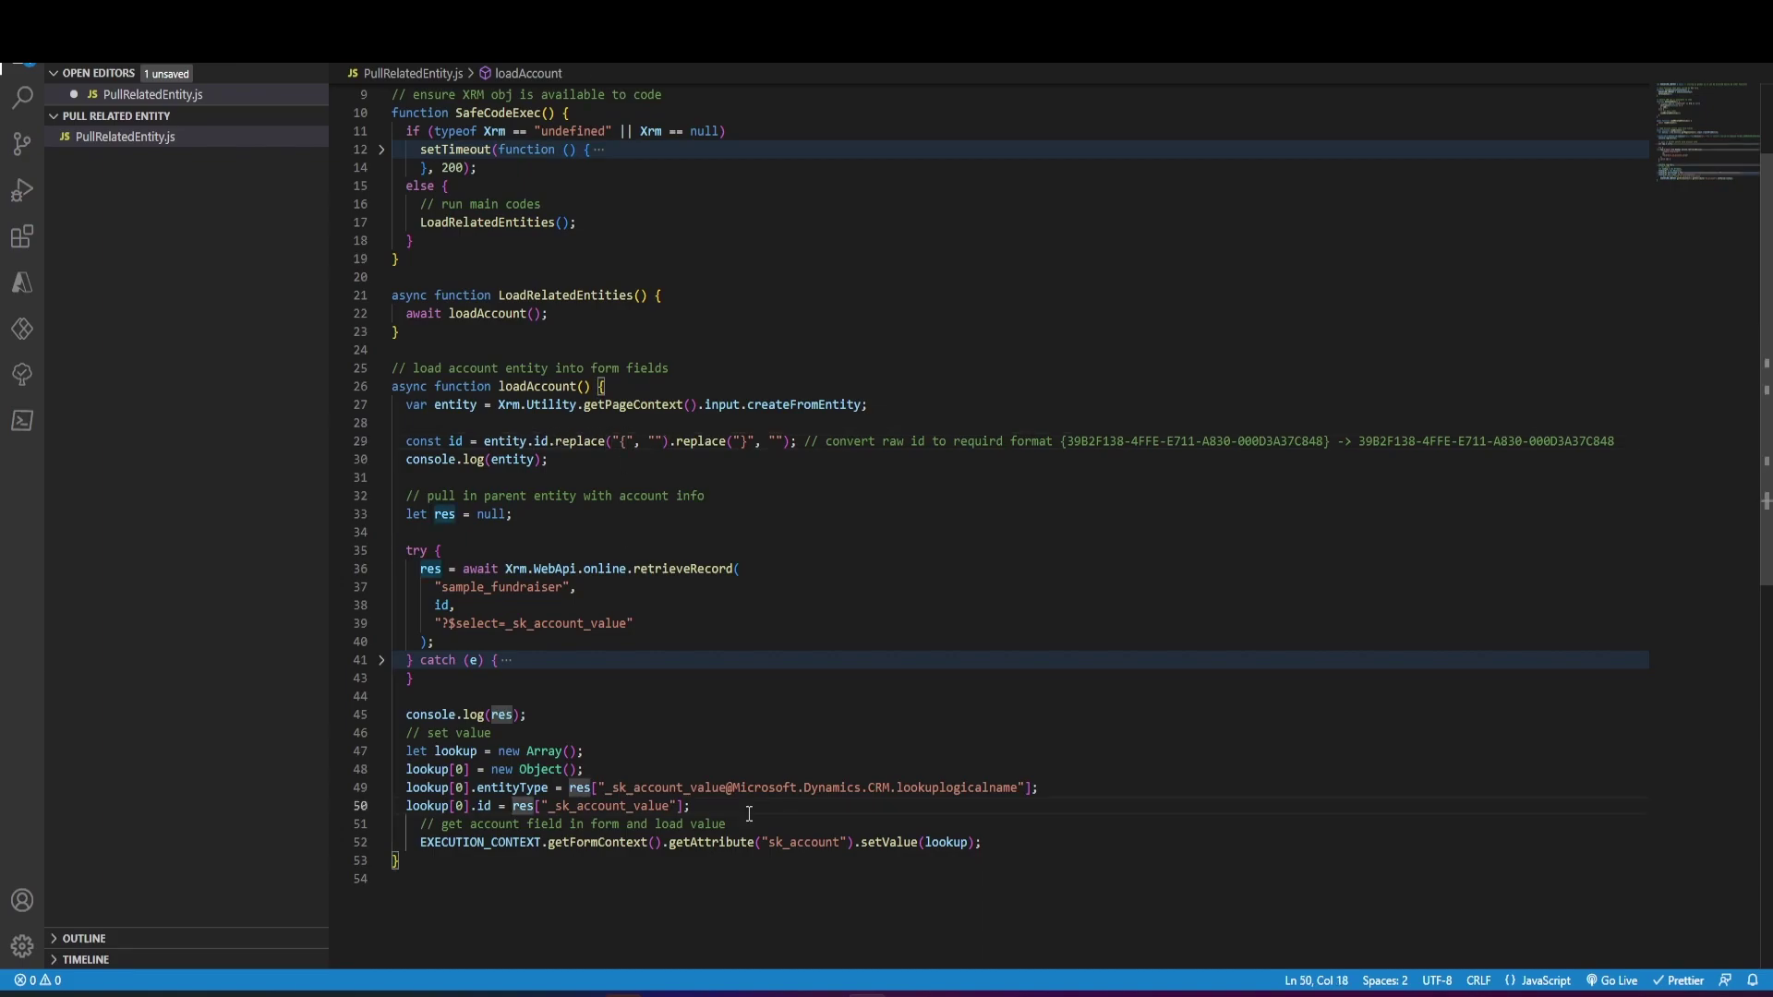
{"action": "type", "text": "\"{\" +"}
{"action": "key", "text": "End"}
{"action": "key", "text": "Left"}
{"action": "type", "text": "+ \"}\""}
{"action": "key", "text": "ctrl+s"}
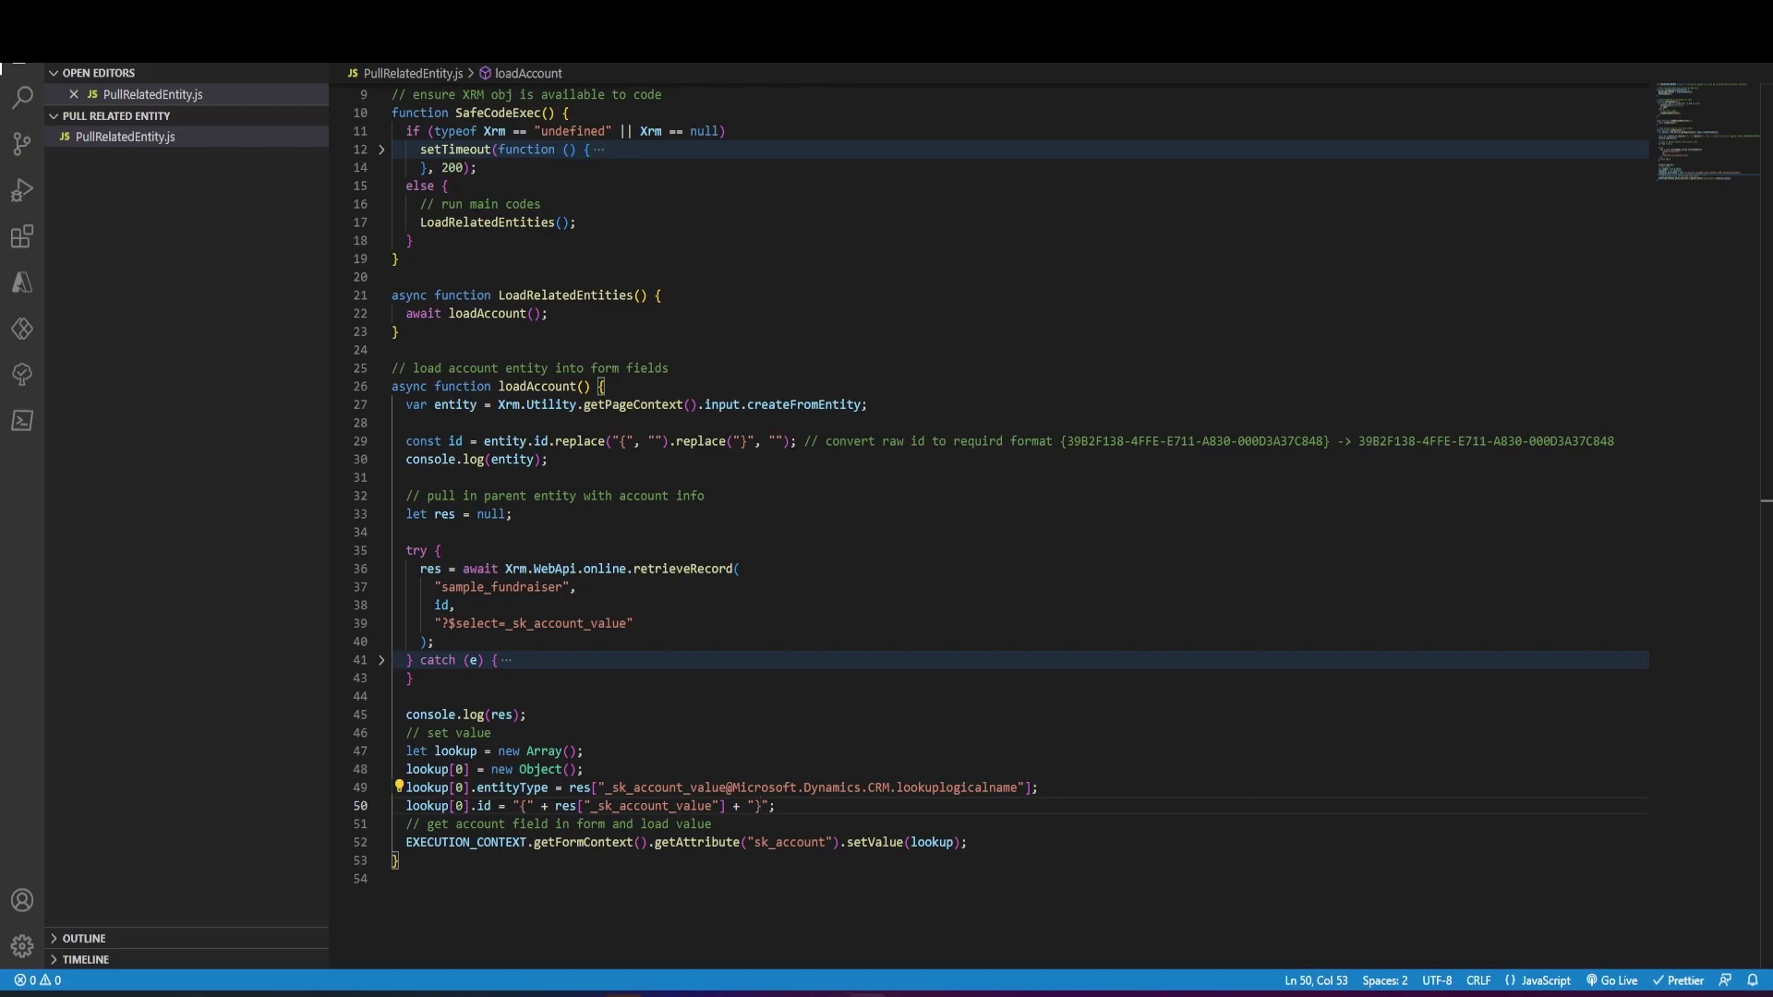
{"action": "key", "text": "Return"}
{"action": "type", "text": "lookup[0].name ="}
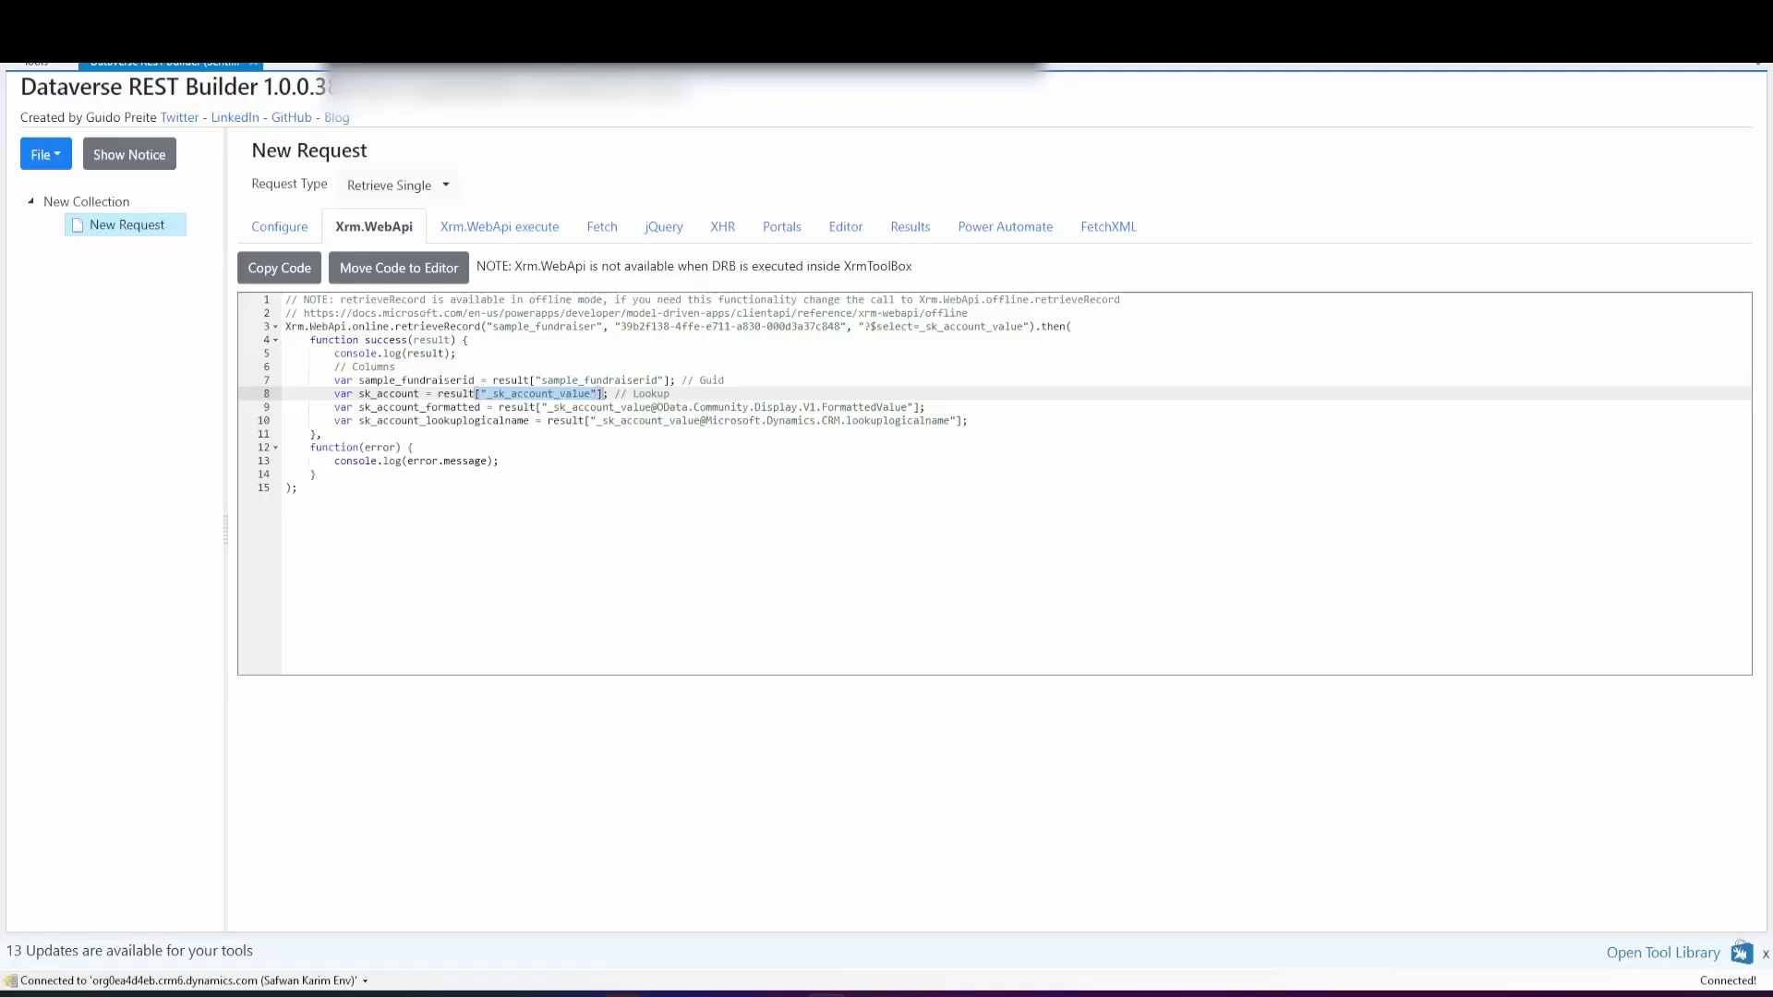
- Set lookup[0].name to res's _sk_account_value FormattedValue annotation copied from REST Builder
{"action": "key", "text": "alt+Tab"}
{"action": "left_click", "coordinate": [452, 449]}
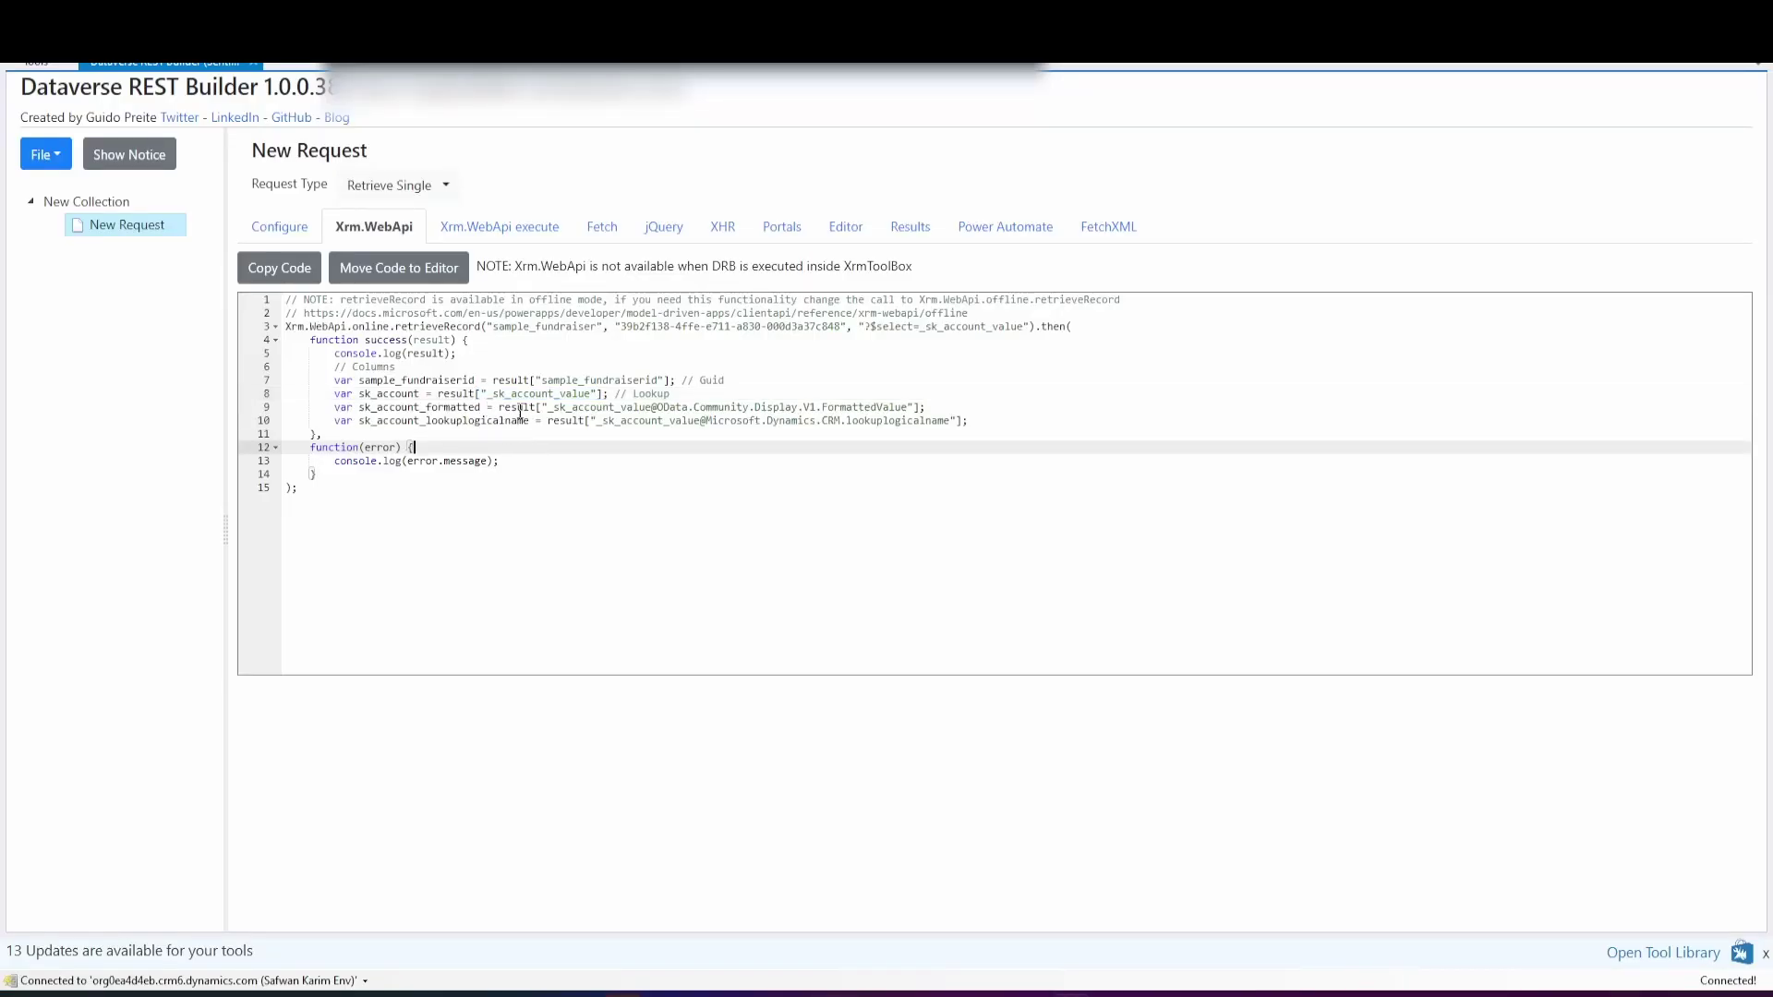
{"action": "left_click_drag", "start_coordinate": [538, 408], "coordinate": [927, 407]}
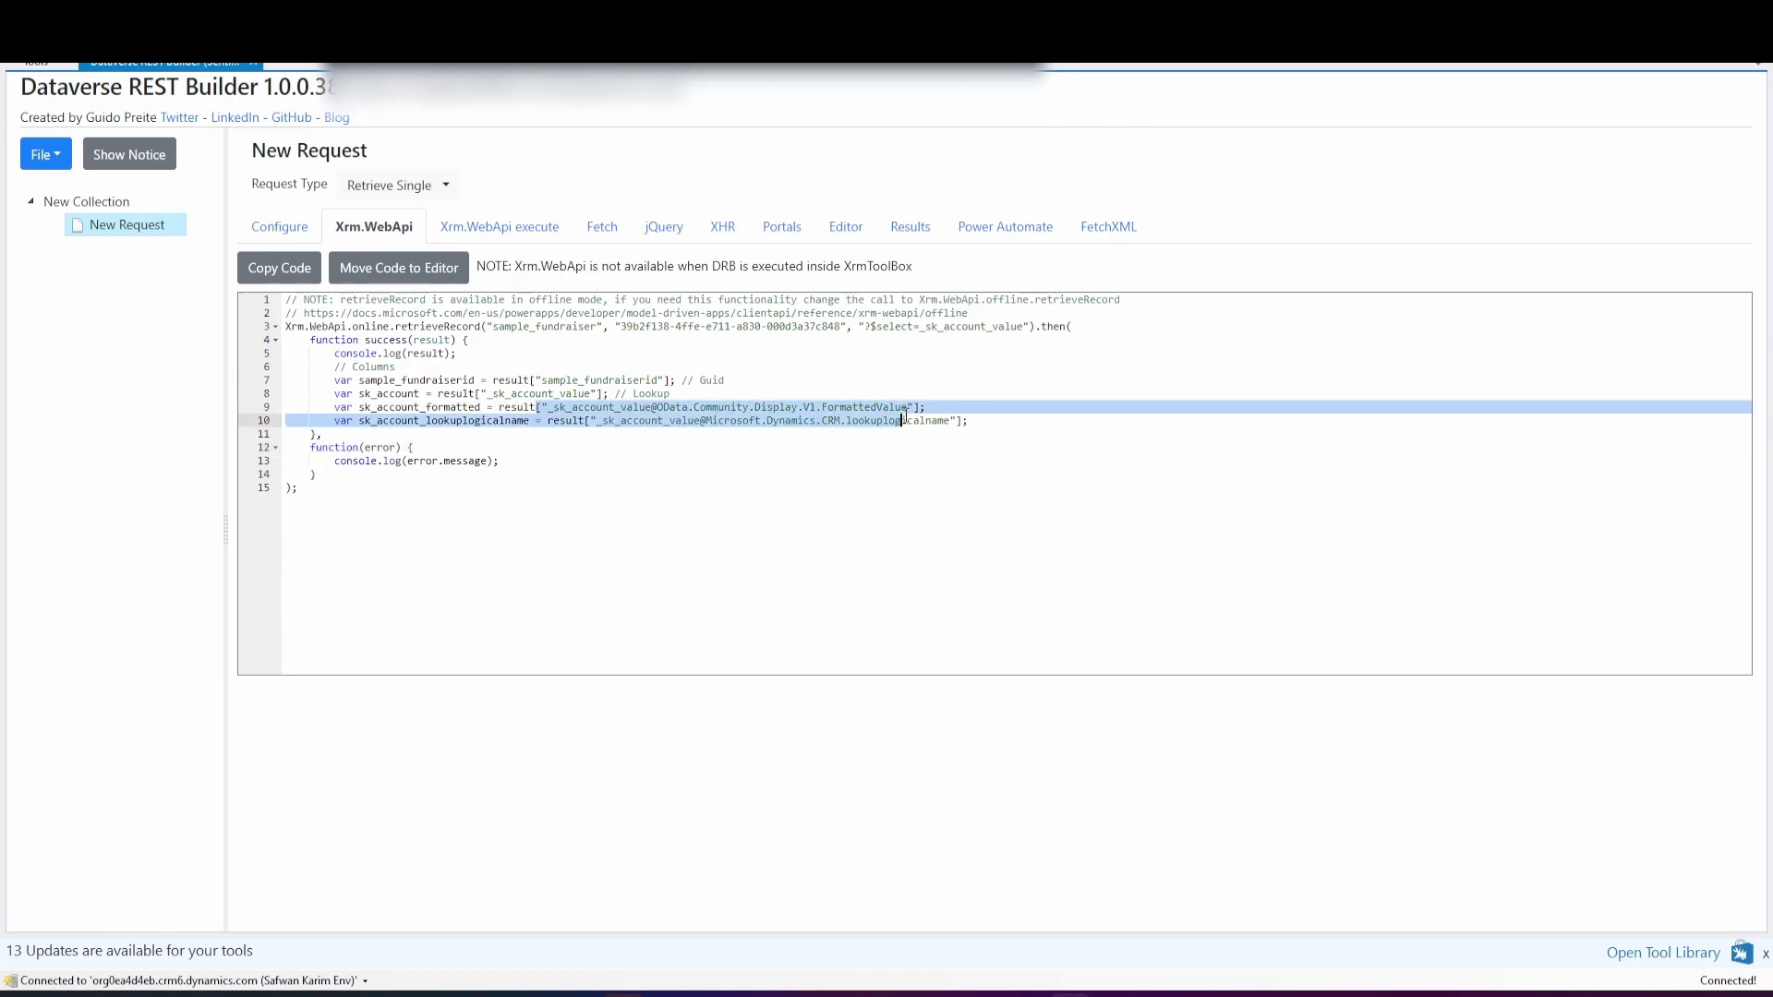
{"action": "key", "text": "ctrl+c"}
{"action": "key", "text": "alt+Tab"}
{"action": "type", "text": "res"}
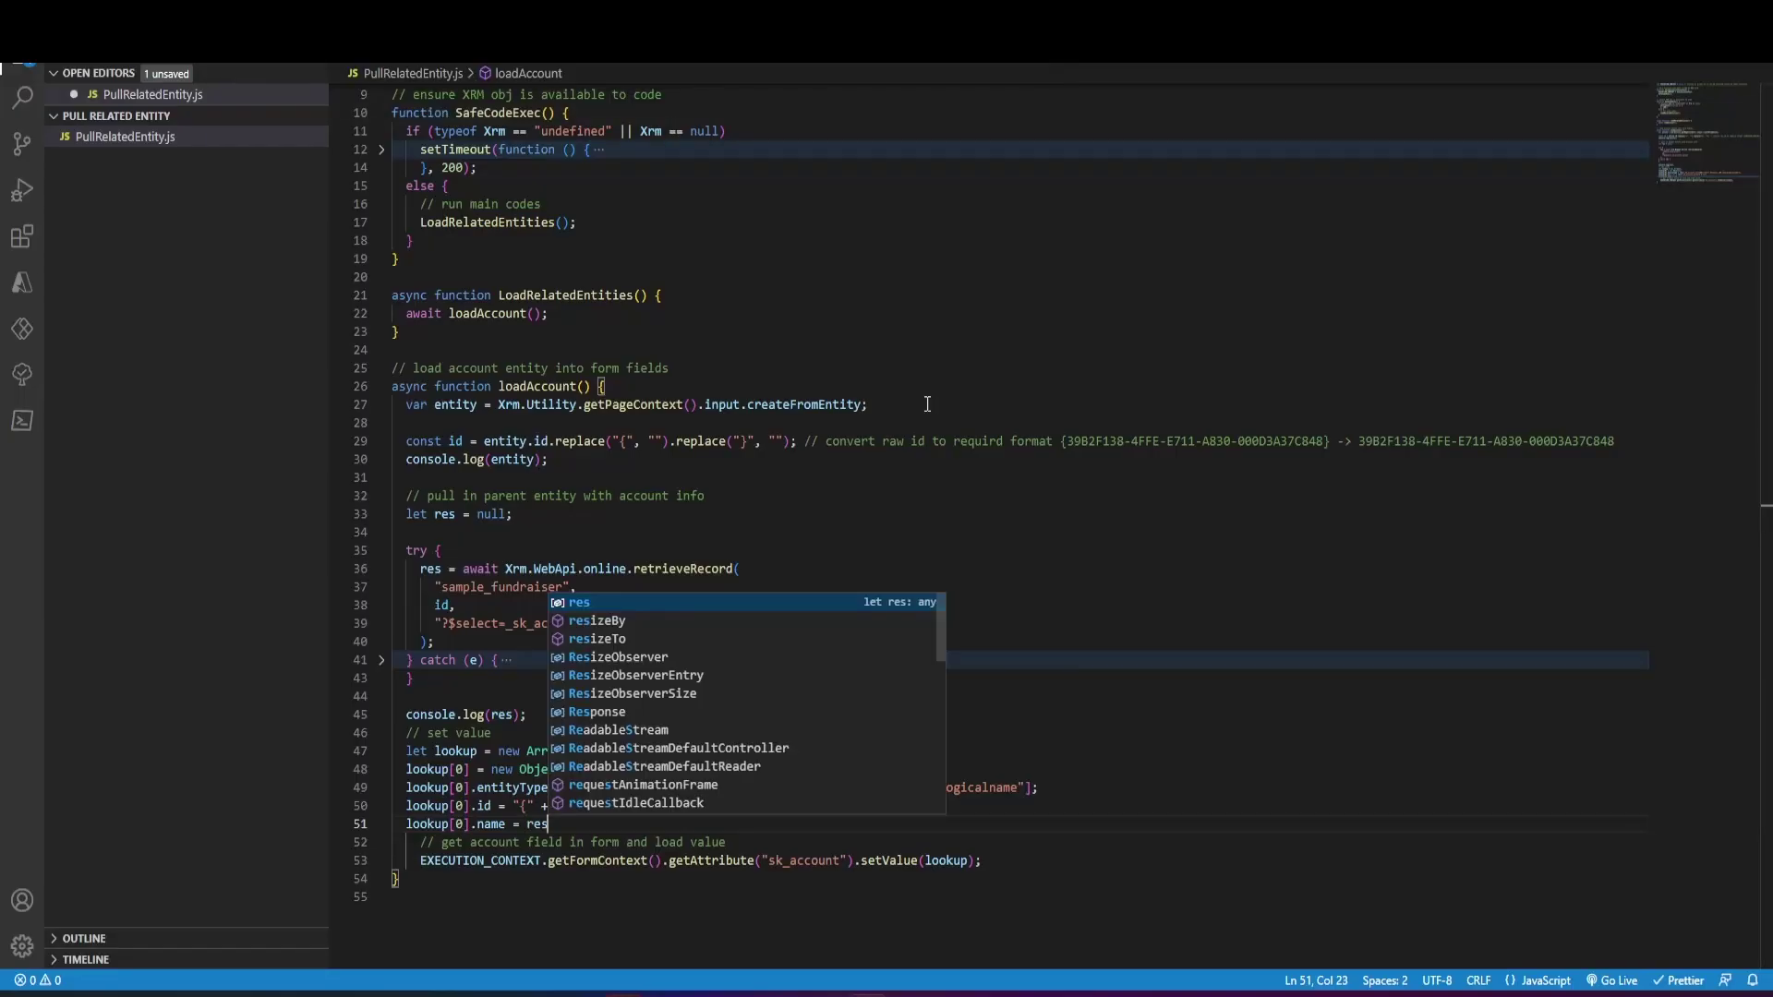
{"action": "key", "text": "ctrl+v"}
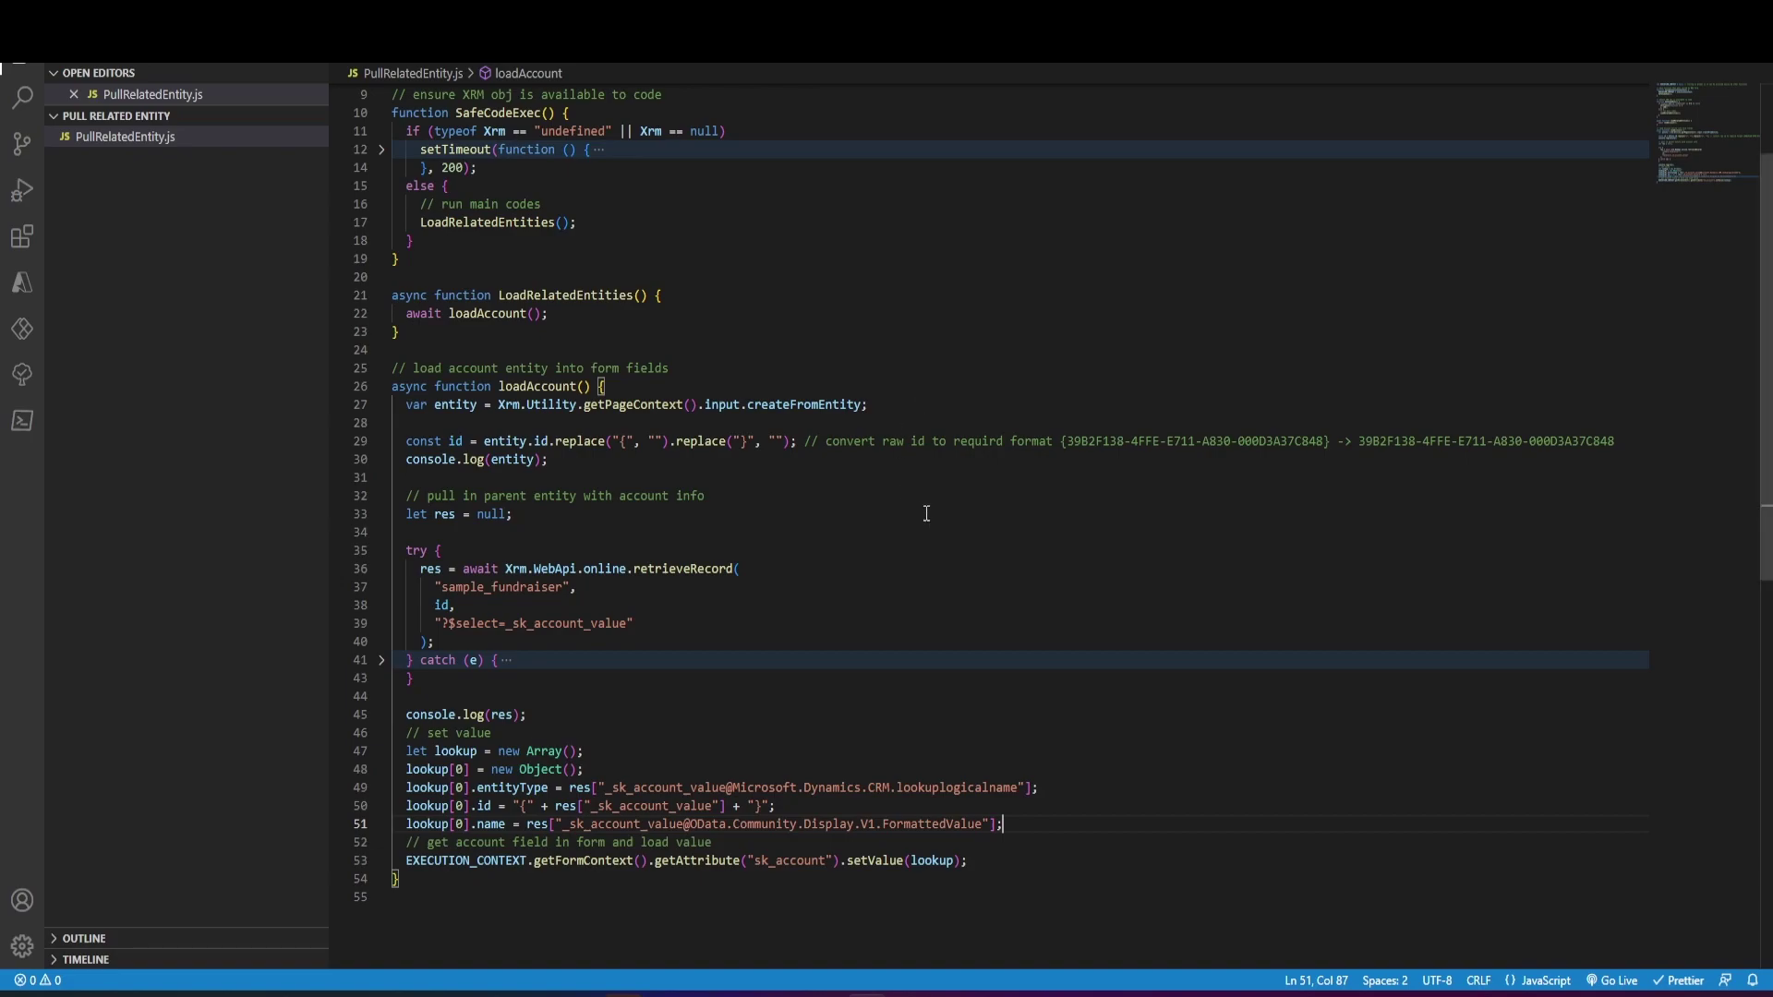
{"action": "key", "text": "Return"}
{"action": "left_click_drag", "start_coordinate": [408, 770], "coordinate": [447, 770]}
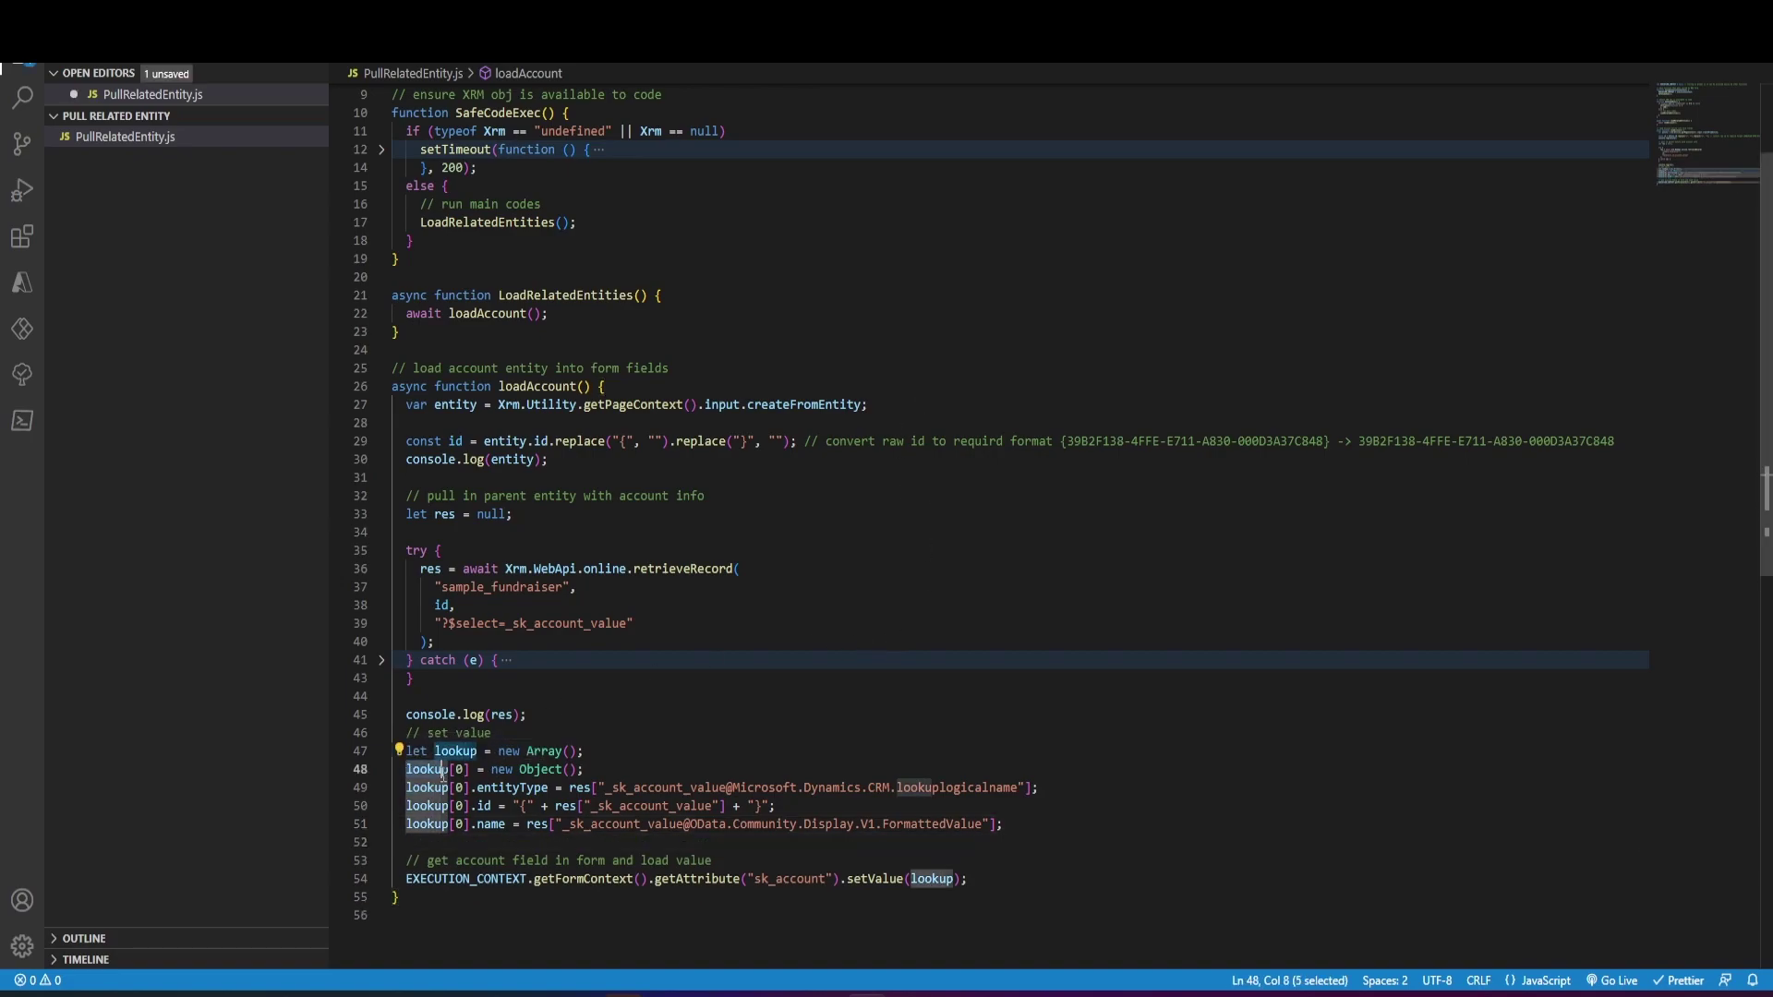
- Review line 54's getAttribute("sk_account").setValue(lookup) call
{"action": "double_click", "coordinate": [448, 879]}
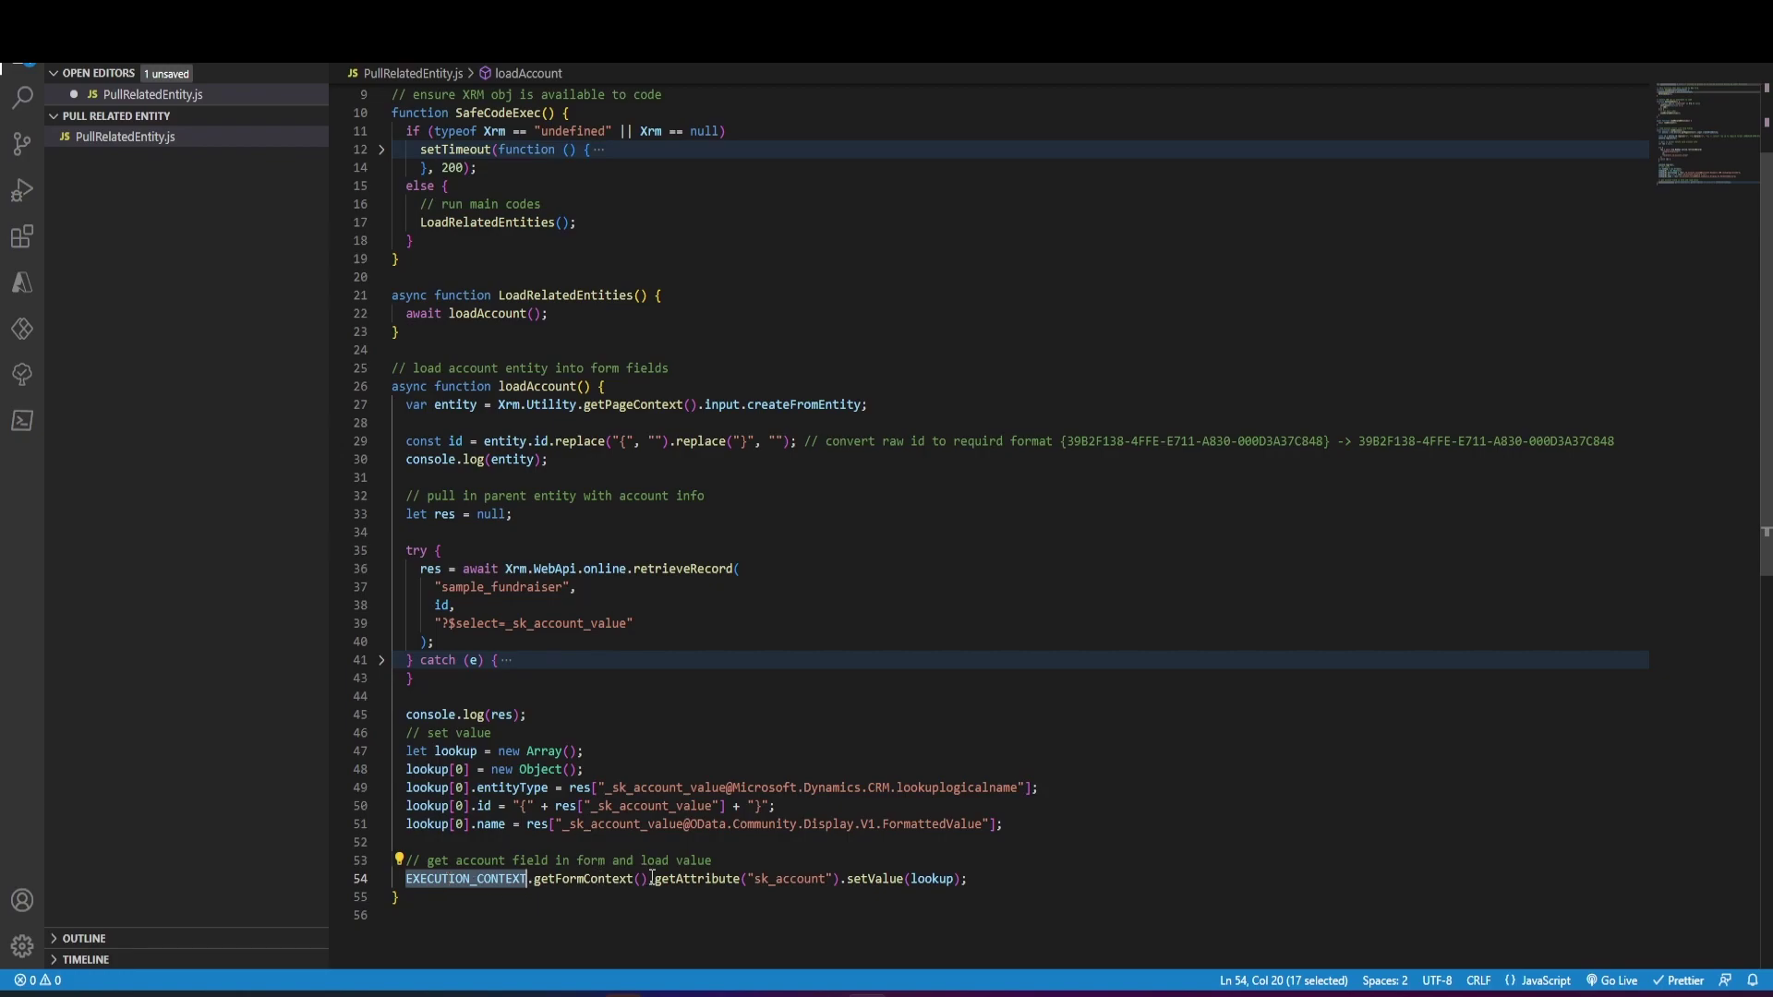
{"action": "left_click_drag", "start_coordinate": [644, 878], "coordinate": [534, 880]}
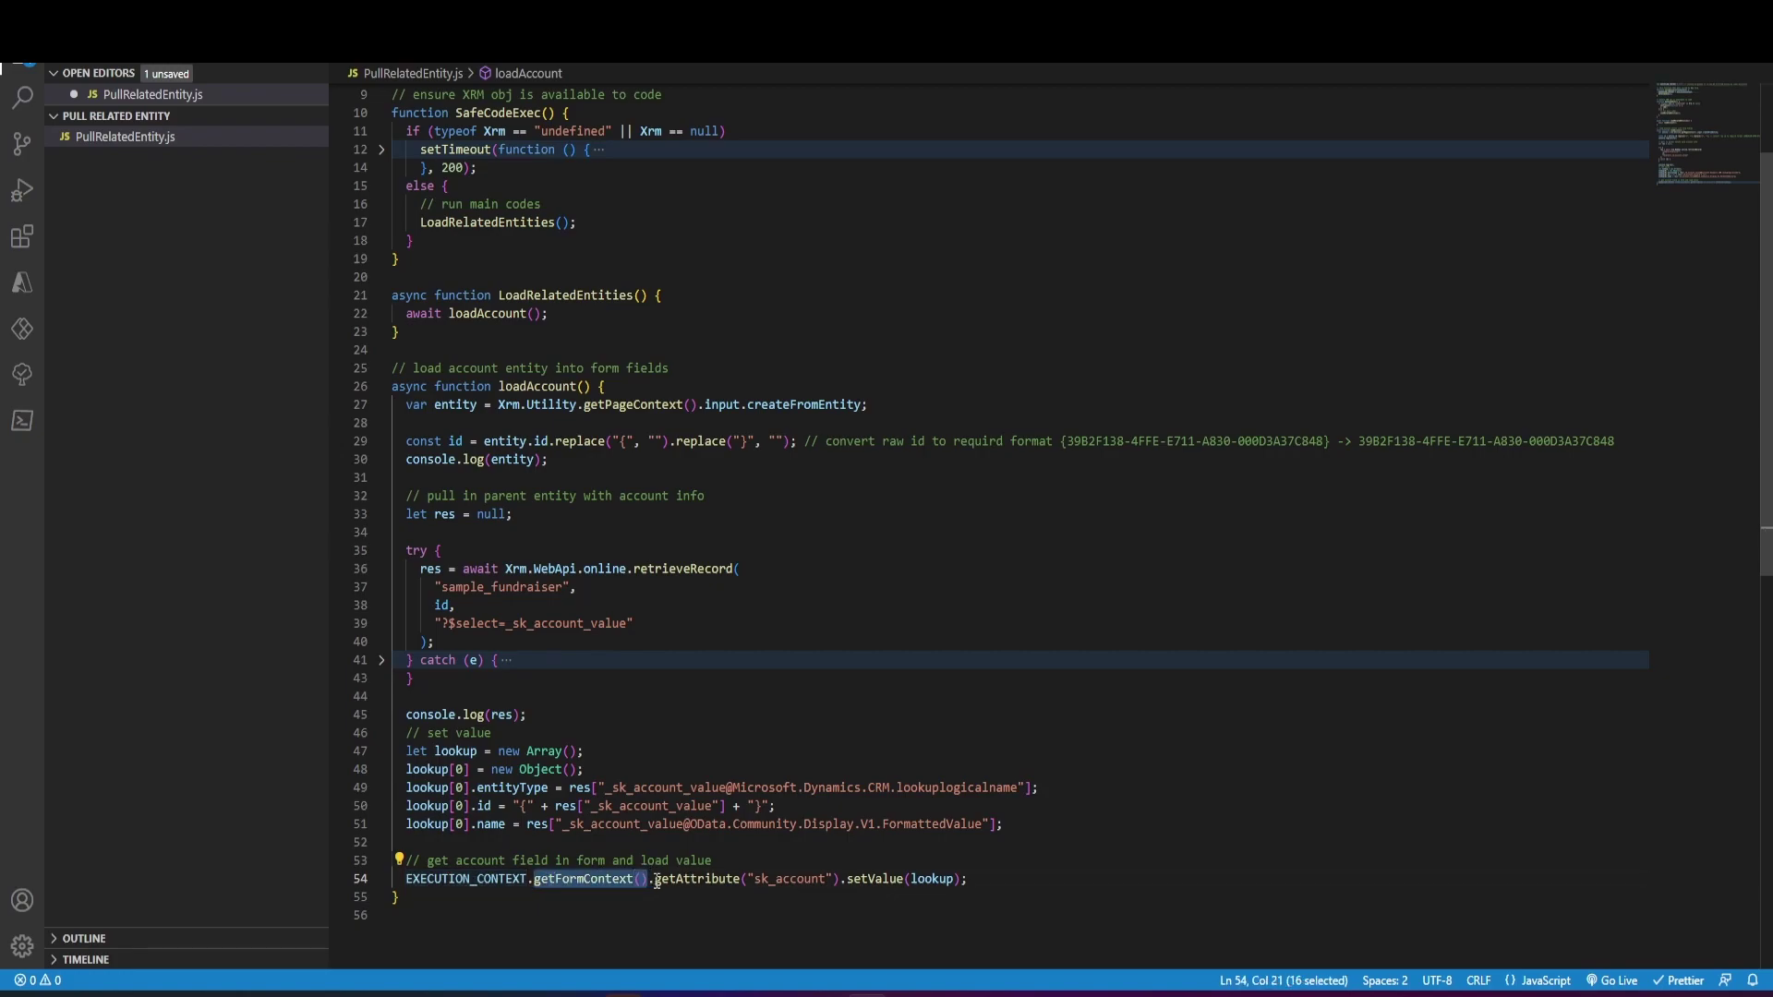
{"action": "left_click_drag", "start_coordinate": [649, 879], "coordinate": [750, 879]}
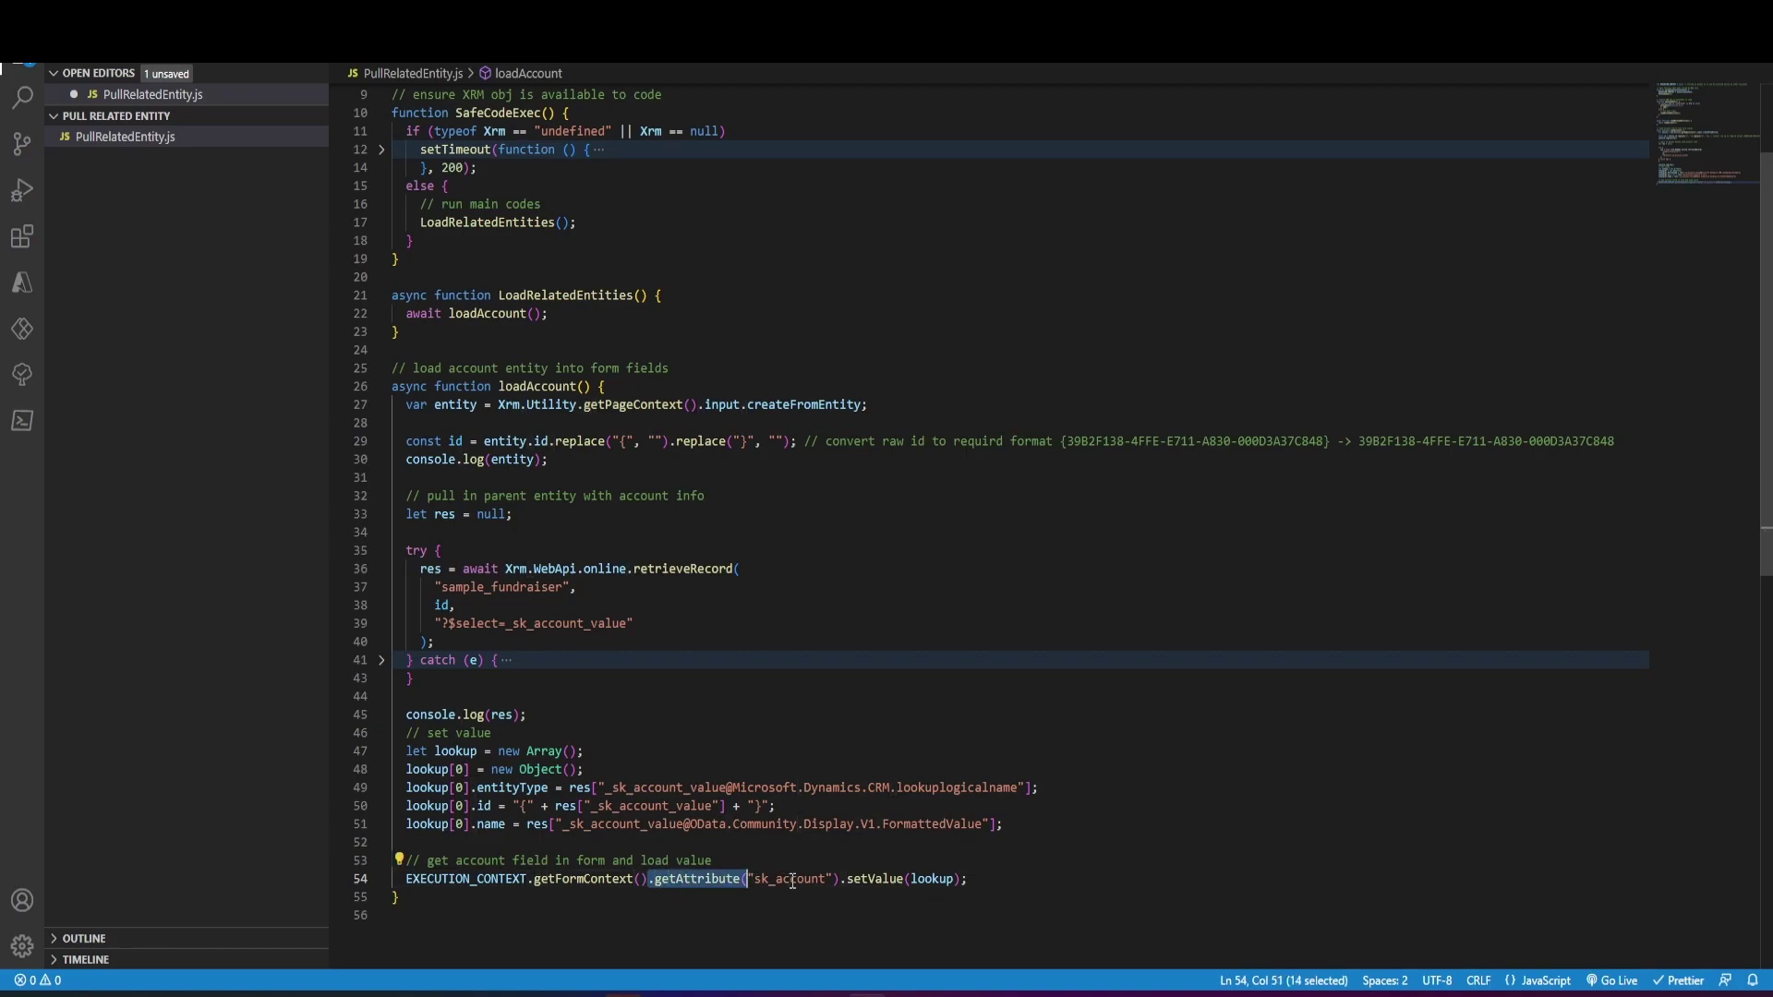
{"action": "double_click", "coordinate": [759, 879]}
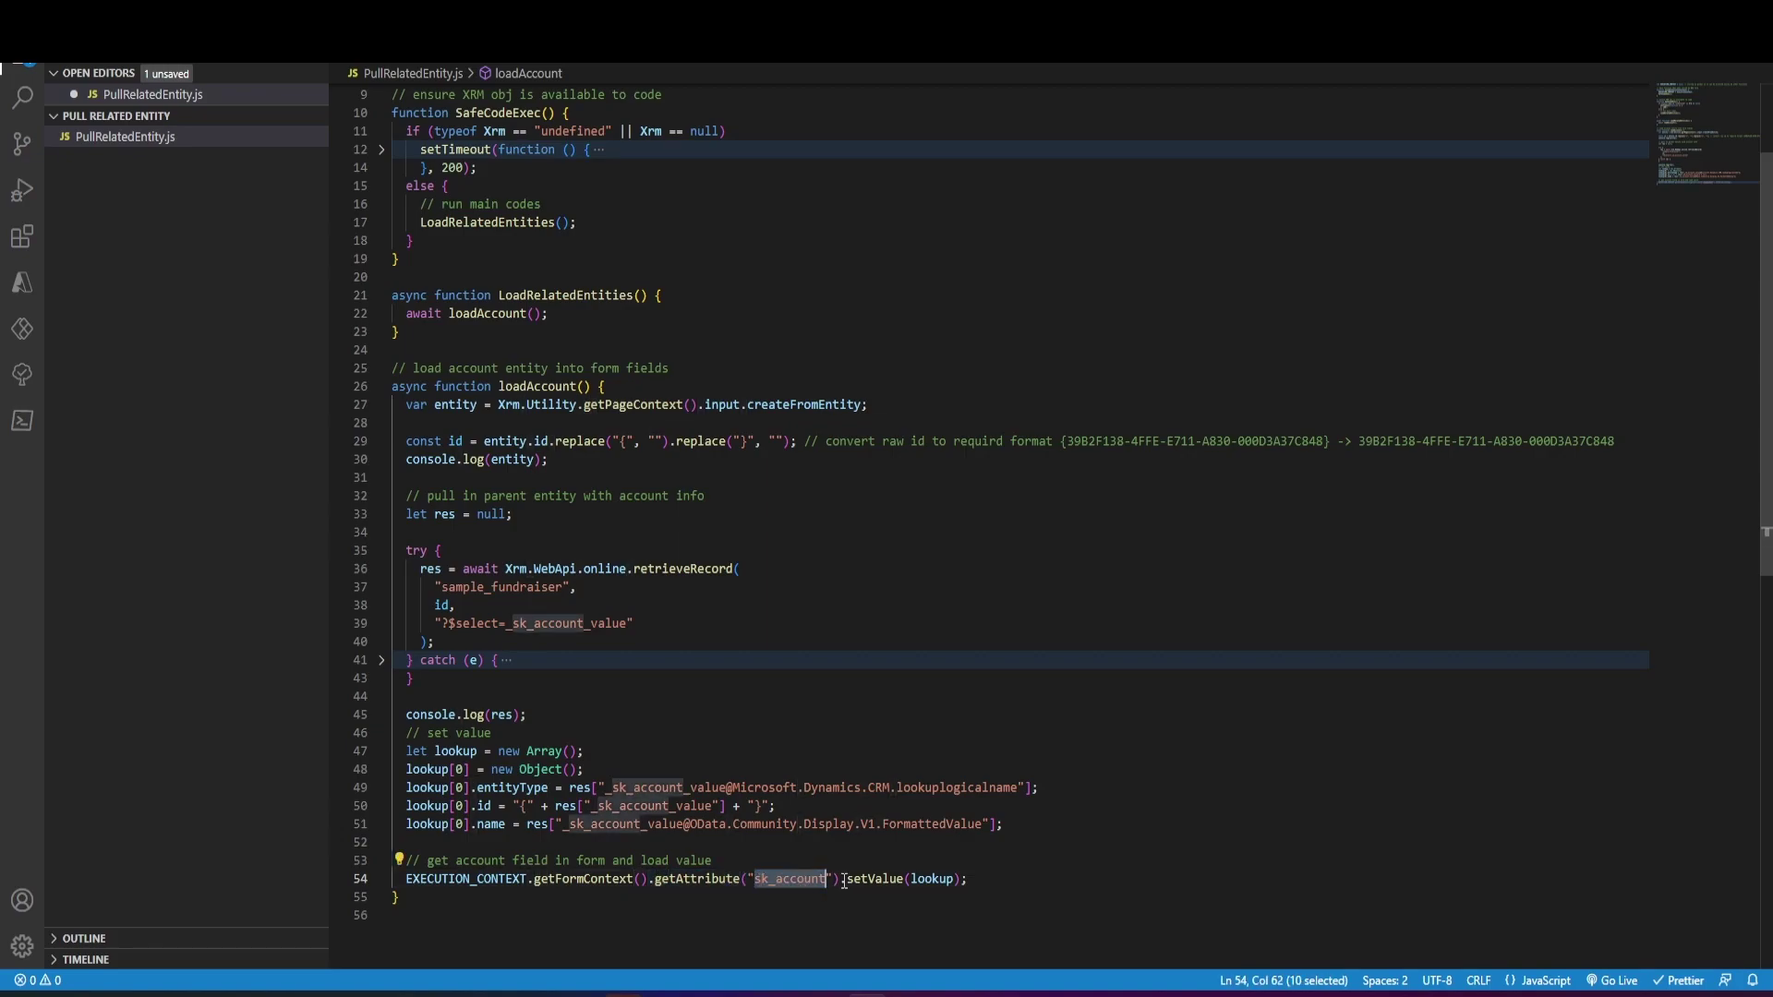
- Check the Account field on the Quick Create form, then save PullRelatedEntity.js
{"action": "key", "text": "alt+Tab"}
{"action": "key", "text": "alt+Tab"}
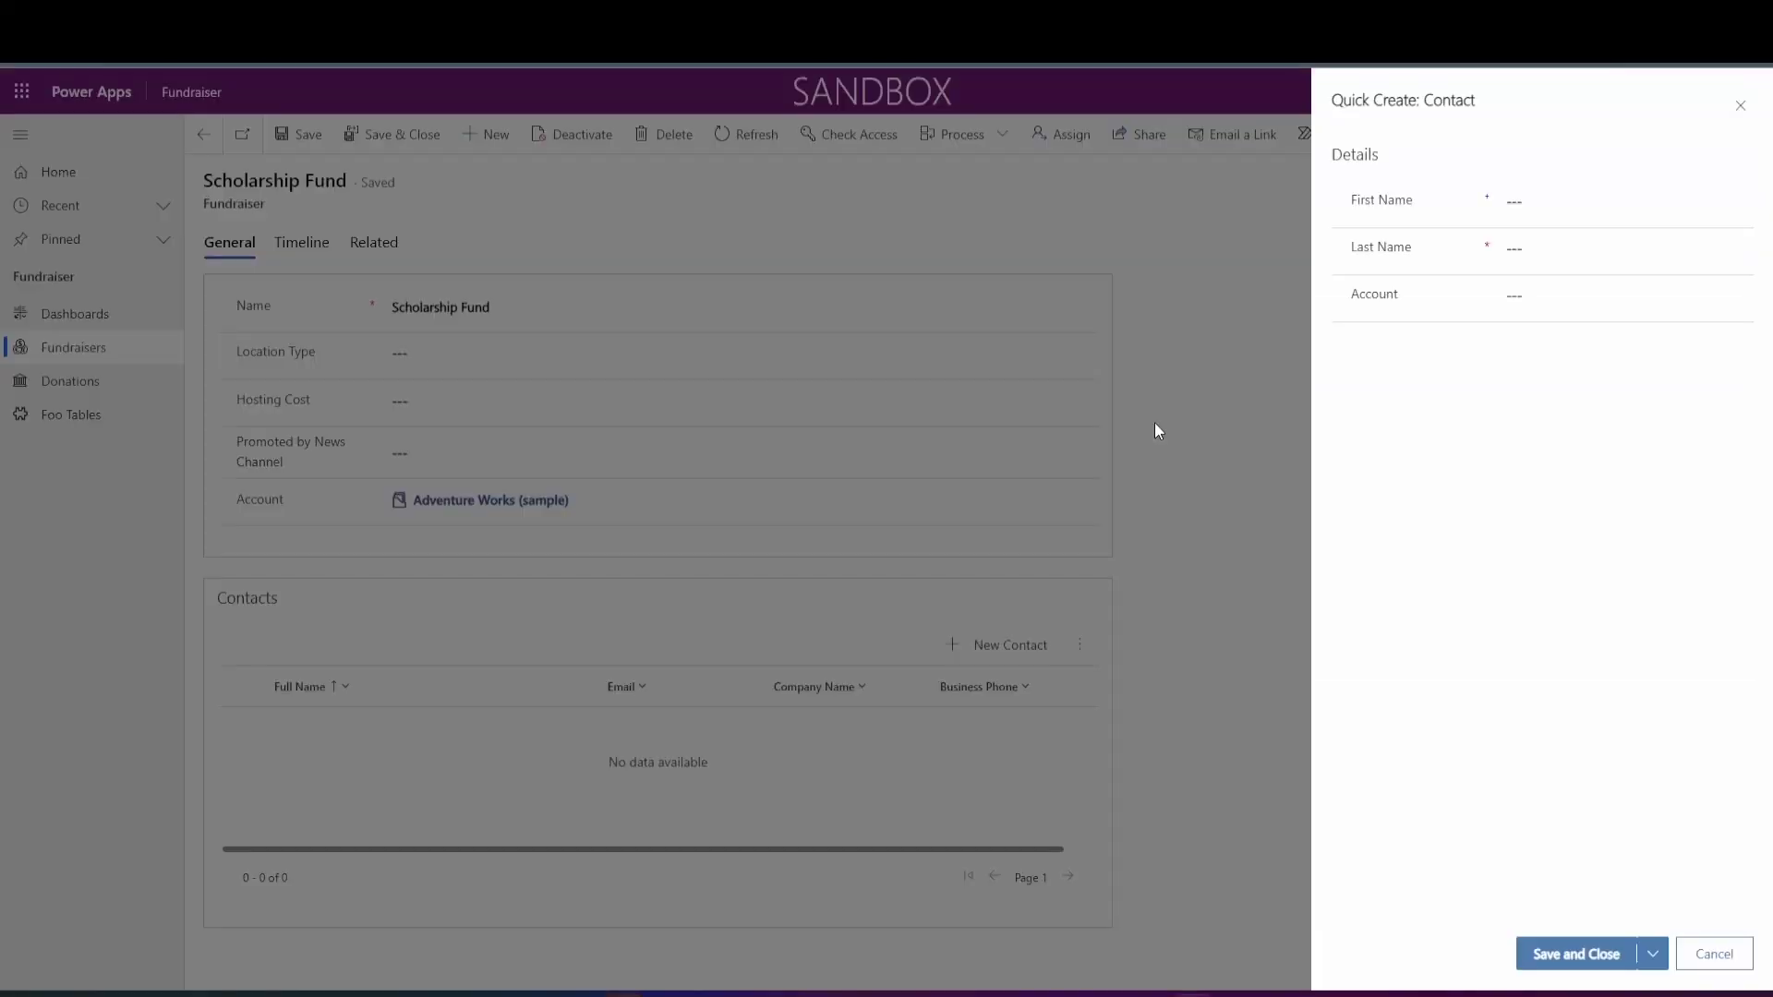
{"action": "left_click_drag", "start_coordinate": [1347, 296], "coordinate": [1417, 302]}
{"action": "key", "text": "alt+Tab"}
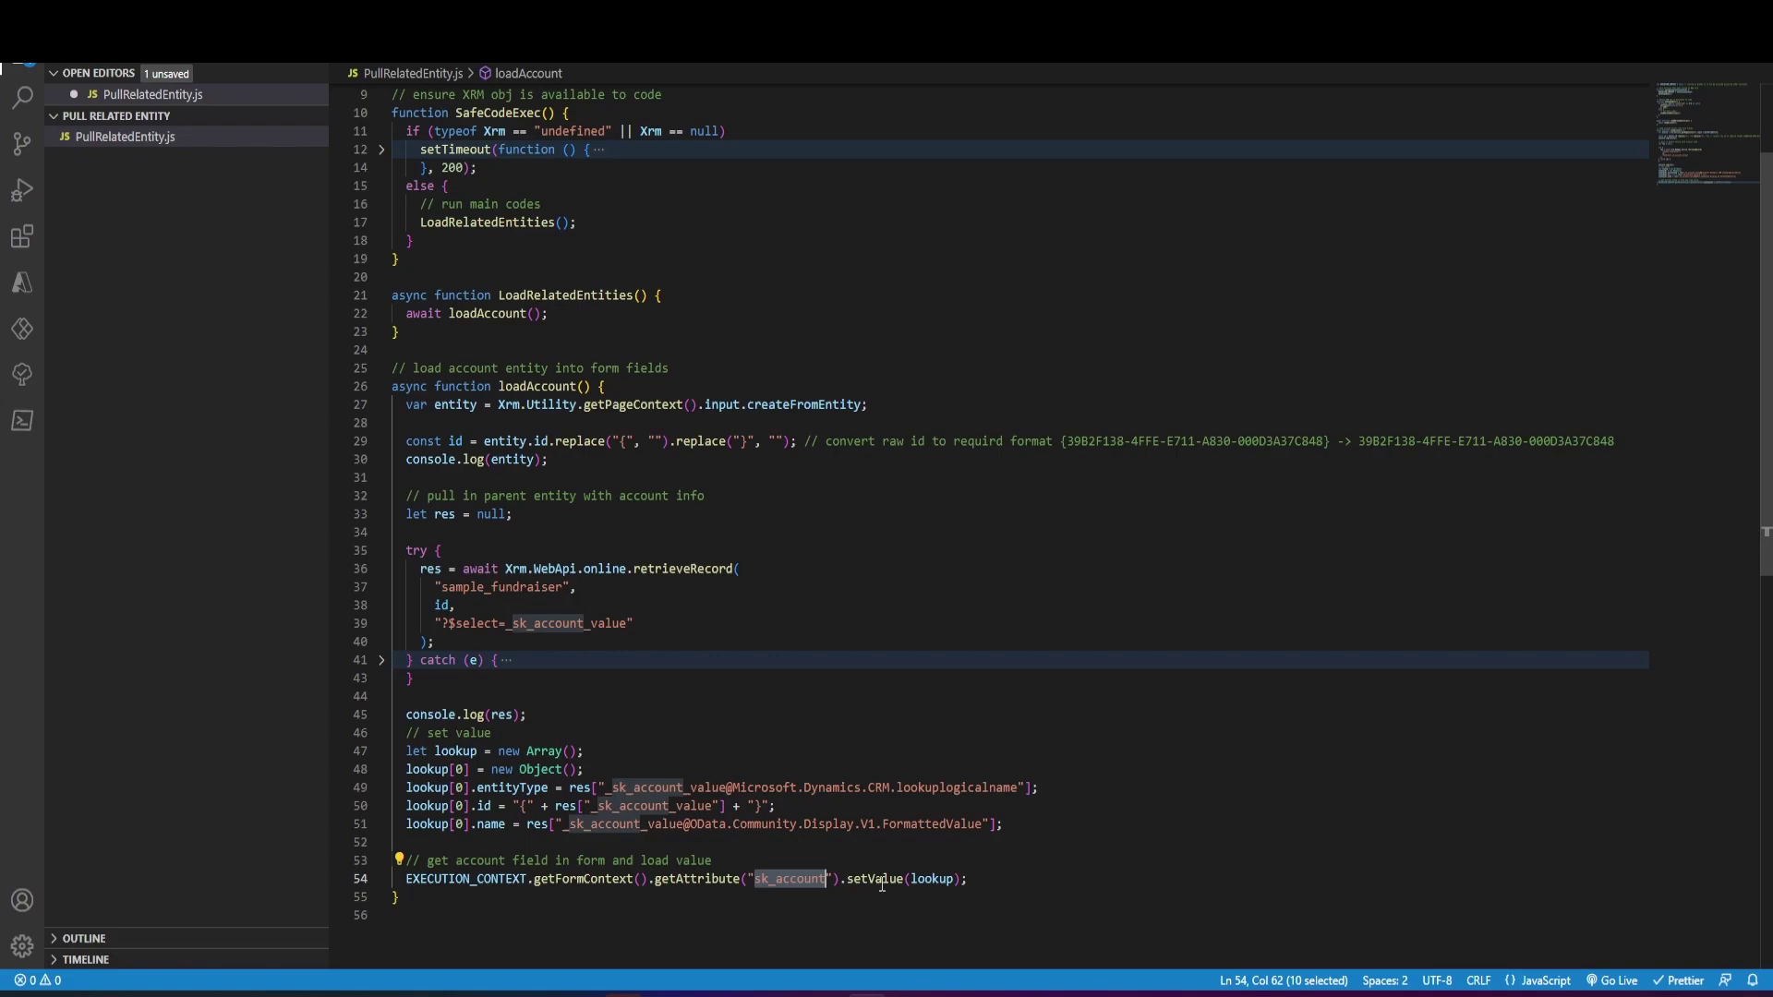
{"action": "key", "text": "ctrl+Right"}
{"action": "key", "text": "ctrl+Right"}
{"action": "key", "text": "ctrl+Right"}
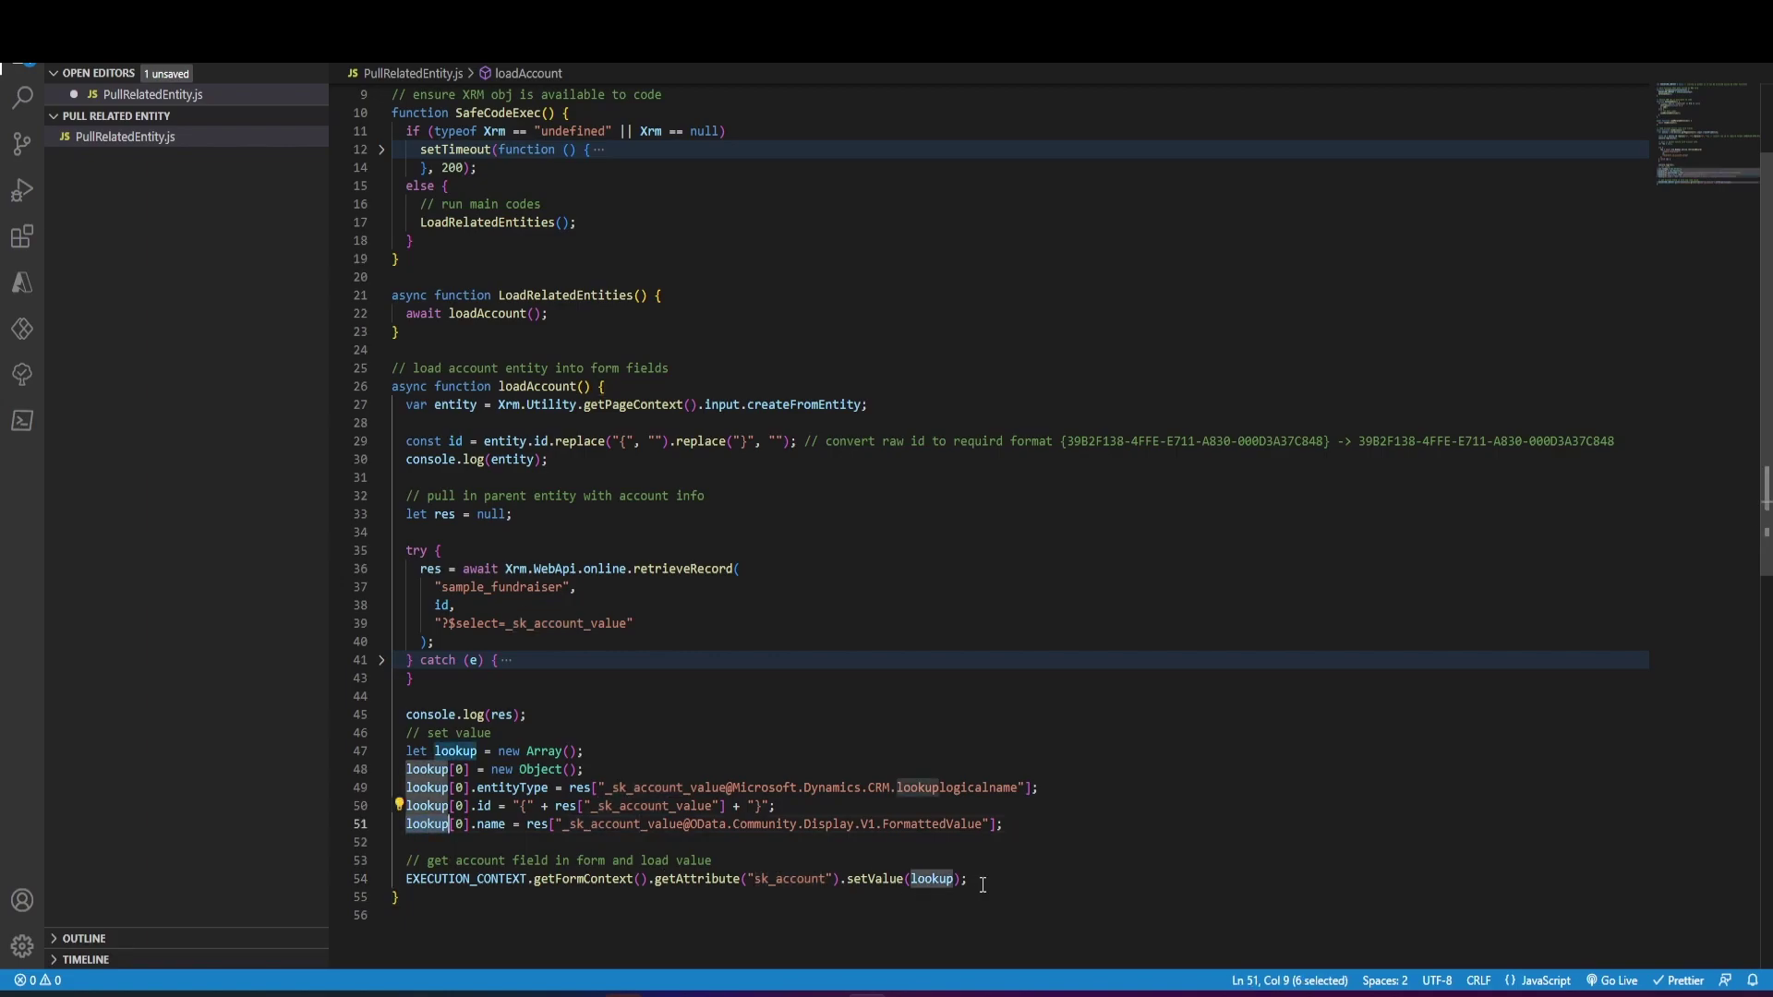
{"action": "key", "text": "ctrl+Right"}
{"action": "key", "text": "ctrl+s"}
{"action": "double_click", "coordinate": [761, 879]}
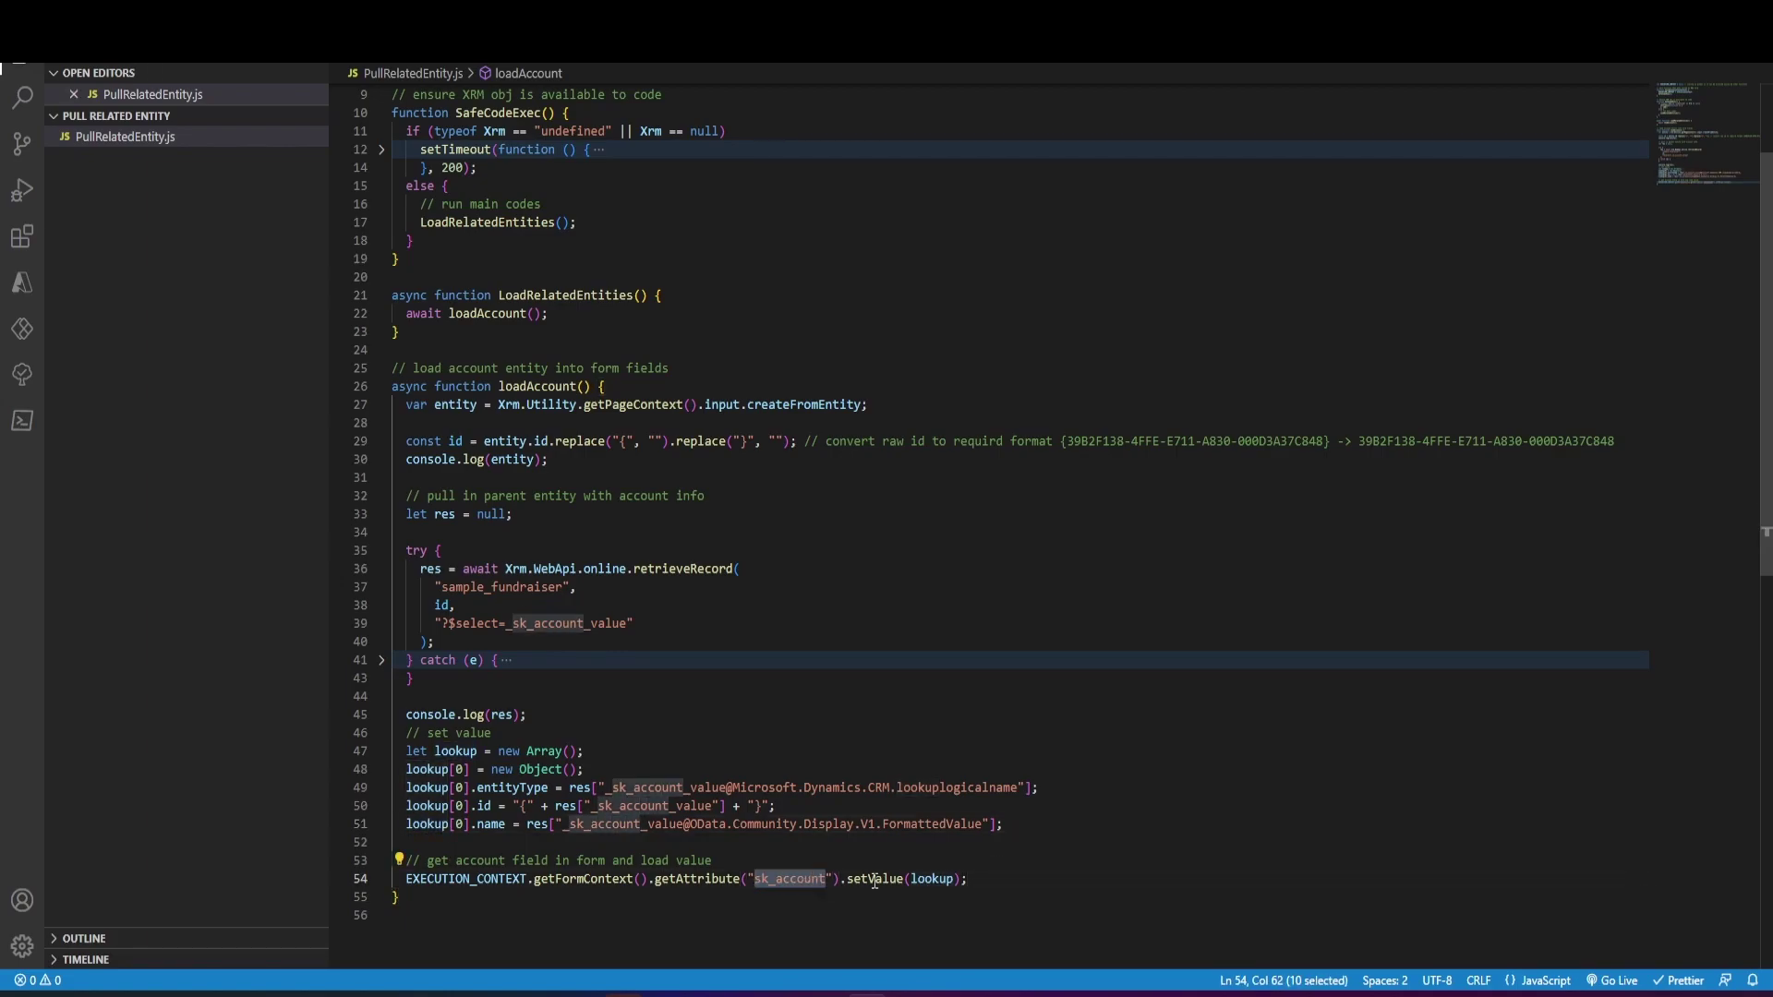
{"action": "key", "text": "alt+Tab"}
- Show field logical names with Level up and inspect the Account label in DevTools
{"action": "left_click", "coordinate": [1634, 66]}
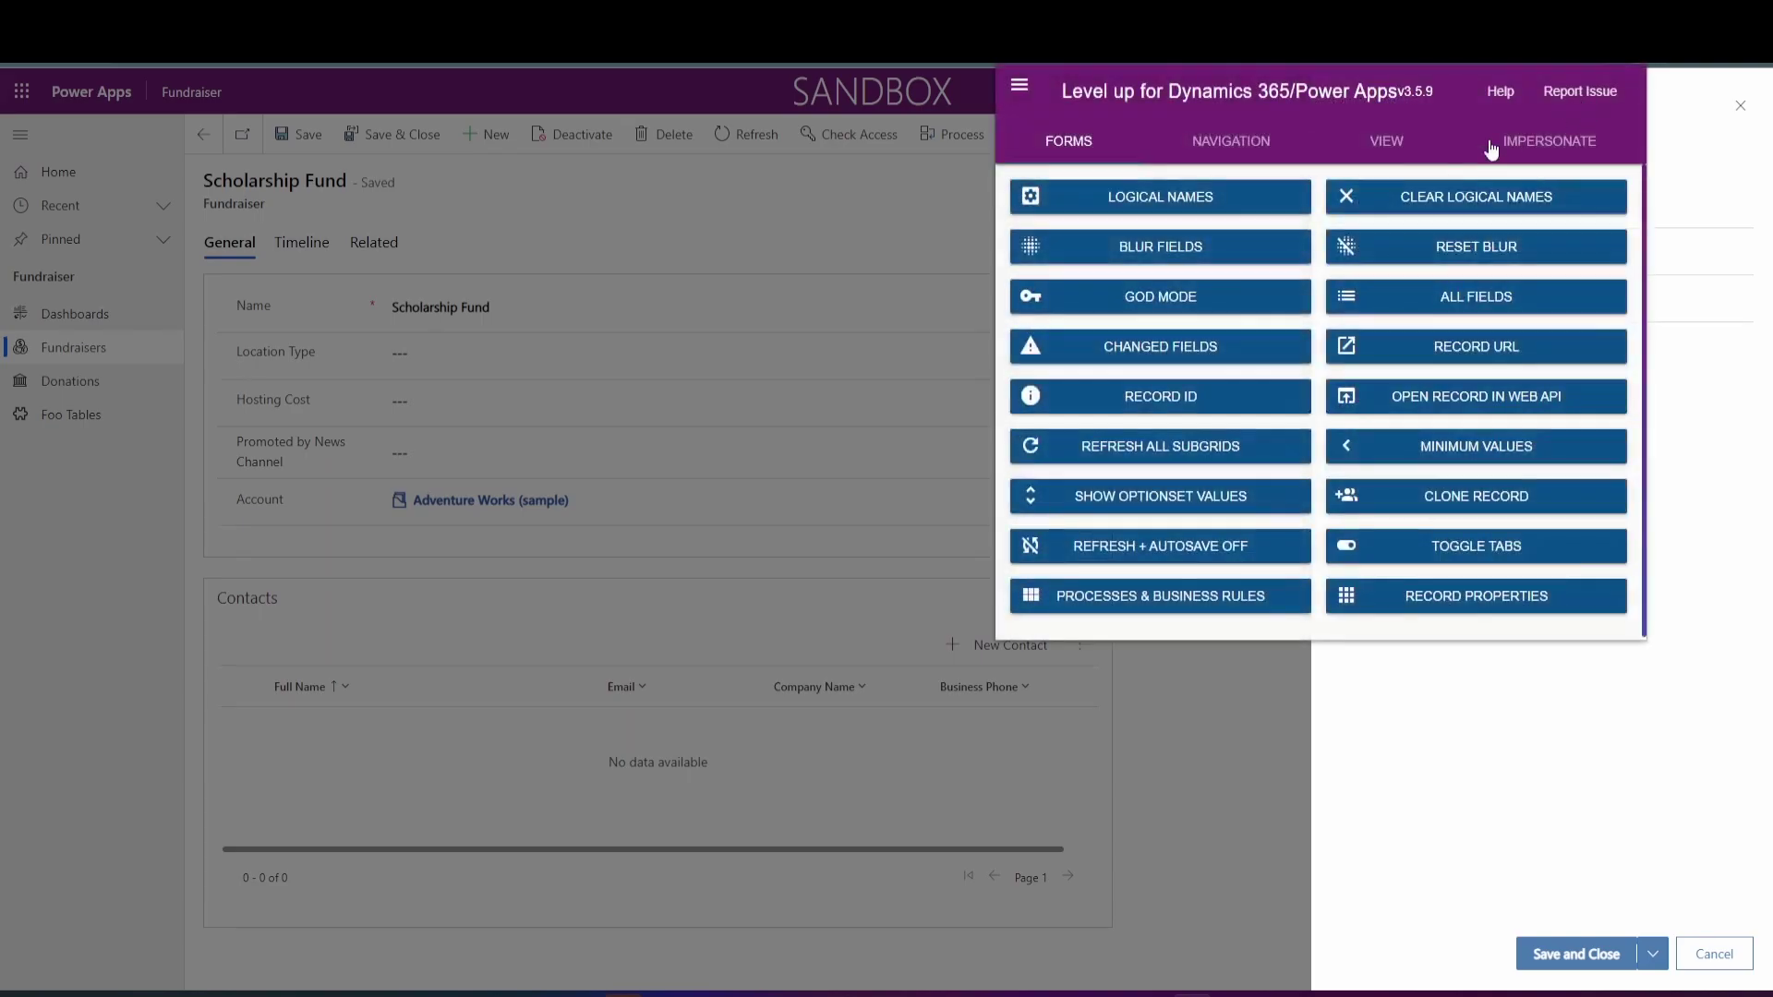
{"action": "left_click", "coordinate": [1130, 202]}
{"action": "left_click", "coordinate": [1760, 164]}
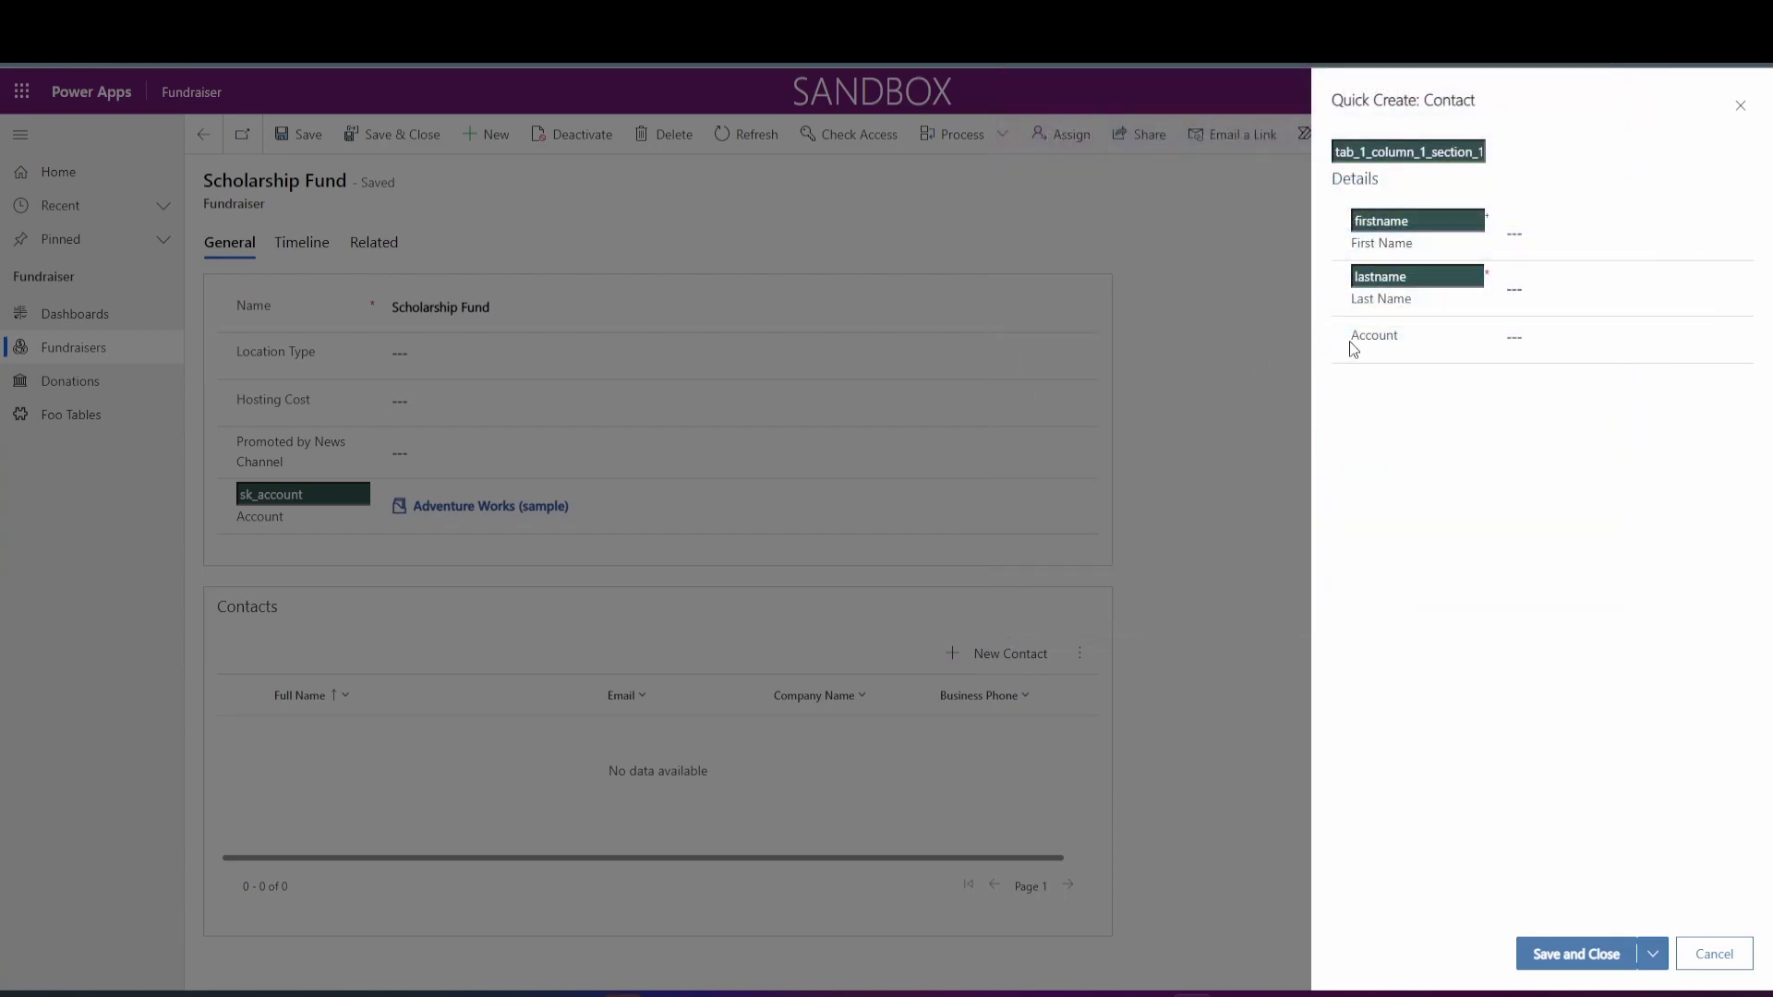
{"action": "right_click", "coordinate": [1364, 335]}
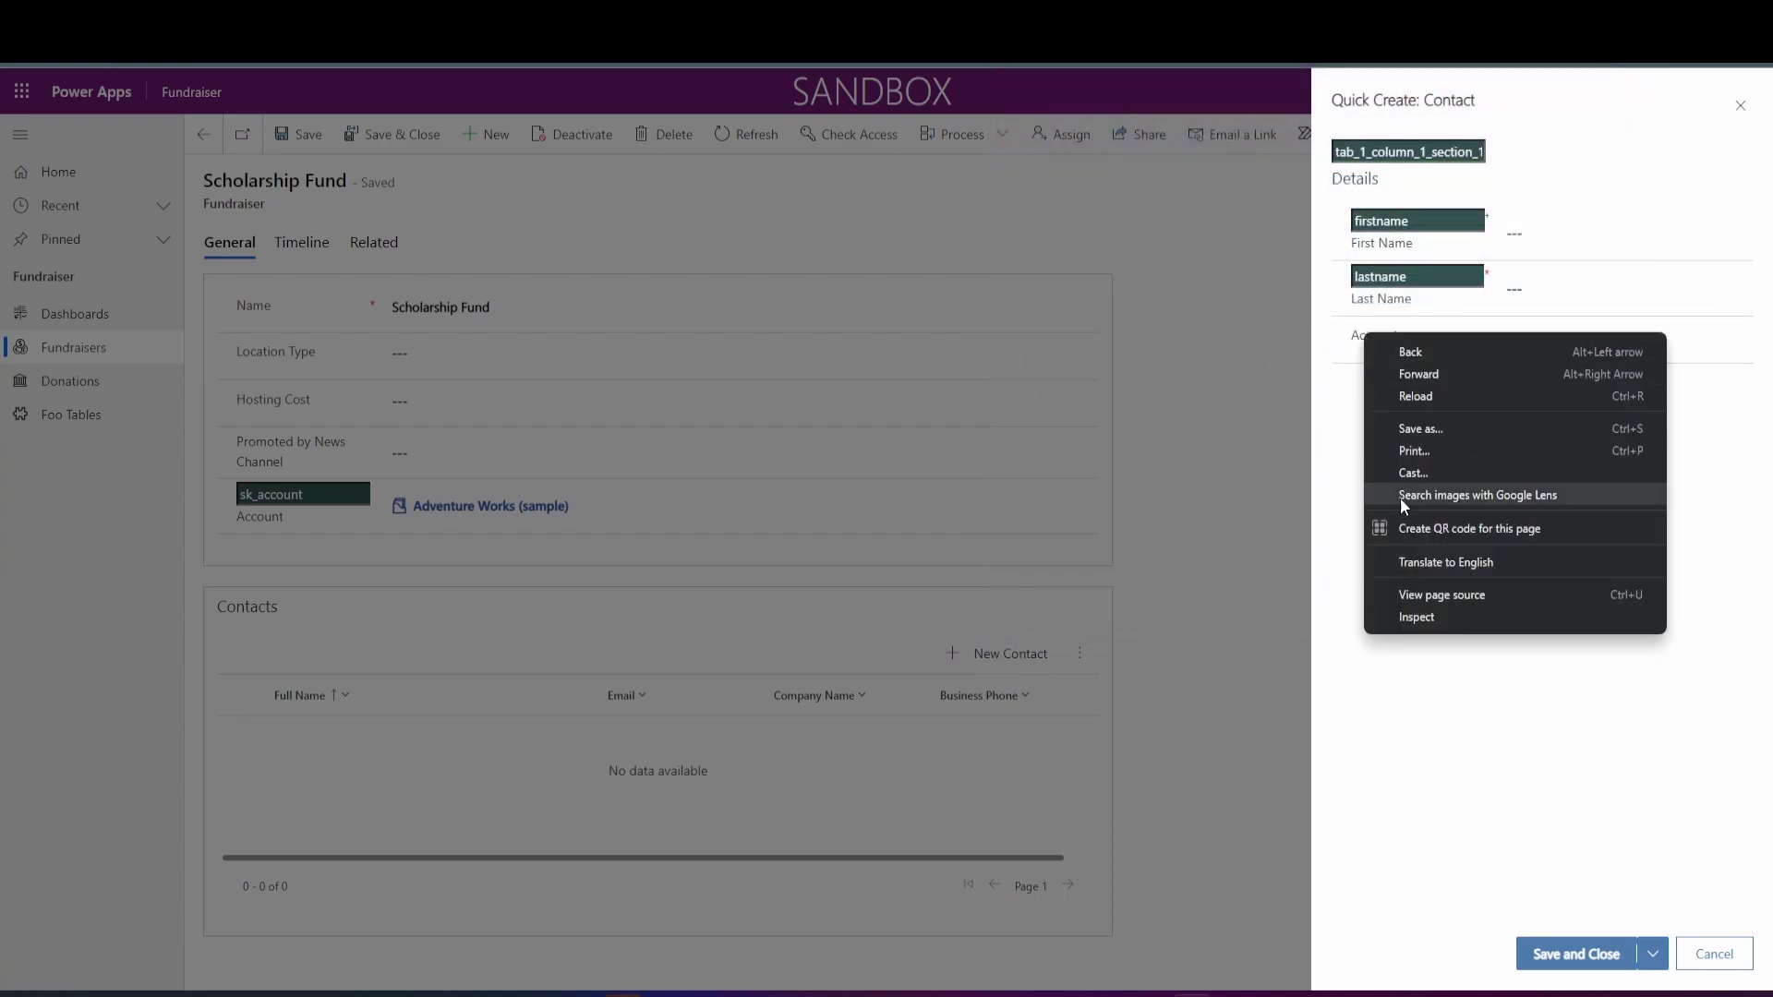
{"action": "left_click", "coordinate": [1415, 616]}
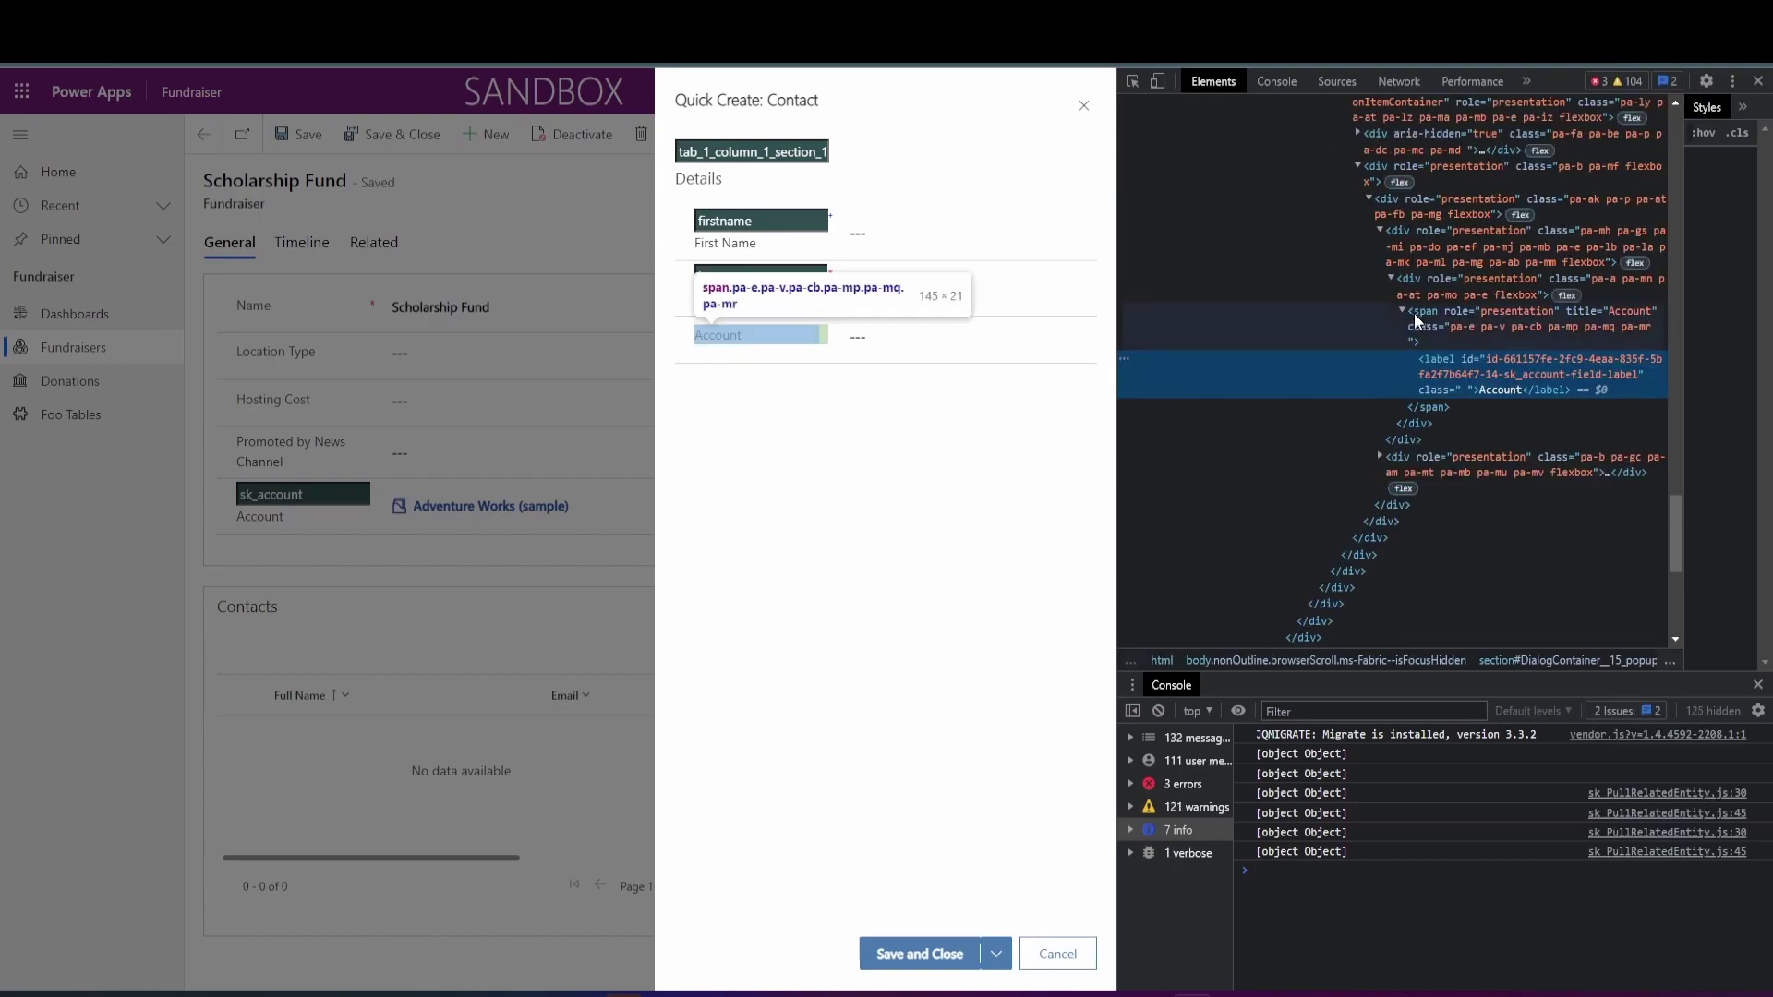
- Read sk_account from the Account label's id attribute
{"action": "double_click", "coordinate": [1538, 388]}
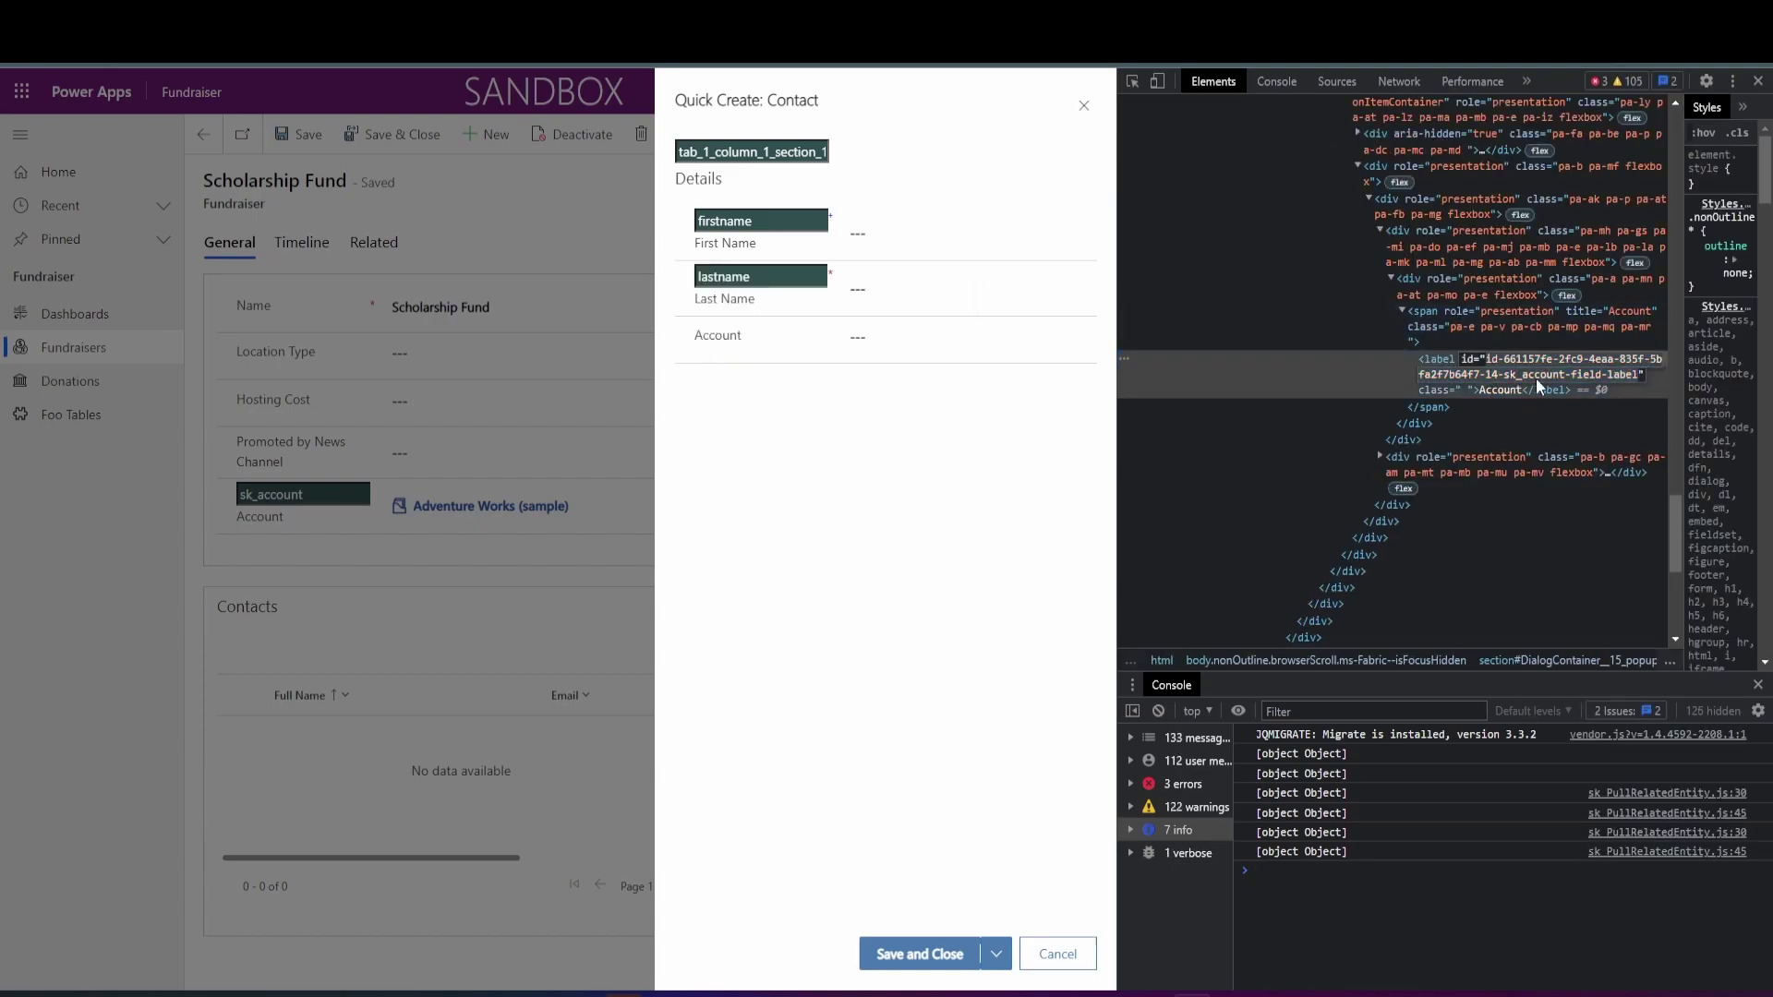
{"action": "left_click", "coordinate": [1507, 377]}
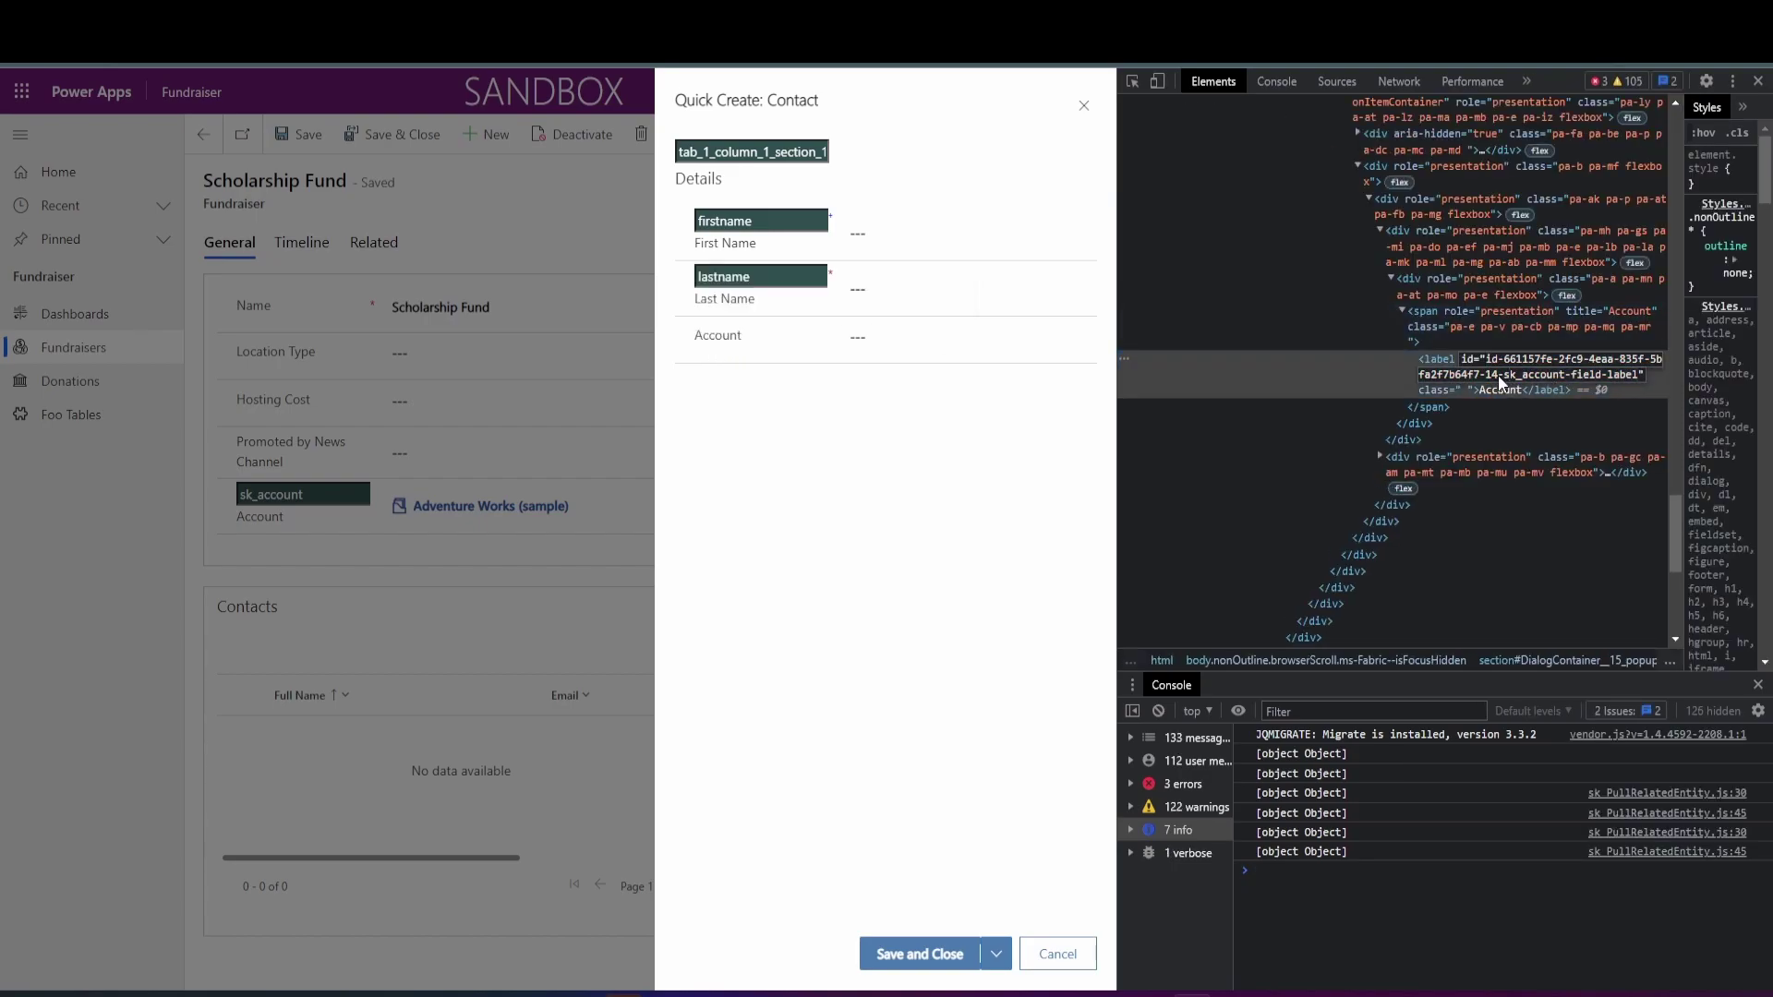
{"action": "left_click_drag", "start_coordinate": [1504, 382], "coordinate": [1557, 381]}
{"action": "left_click", "coordinate": [1510, 381]}
{"action": "left_click_drag", "start_coordinate": [1509, 382], "coordinate": [1548, 383]}
{"action": "left_click", "coordinate": [1511, 385]}
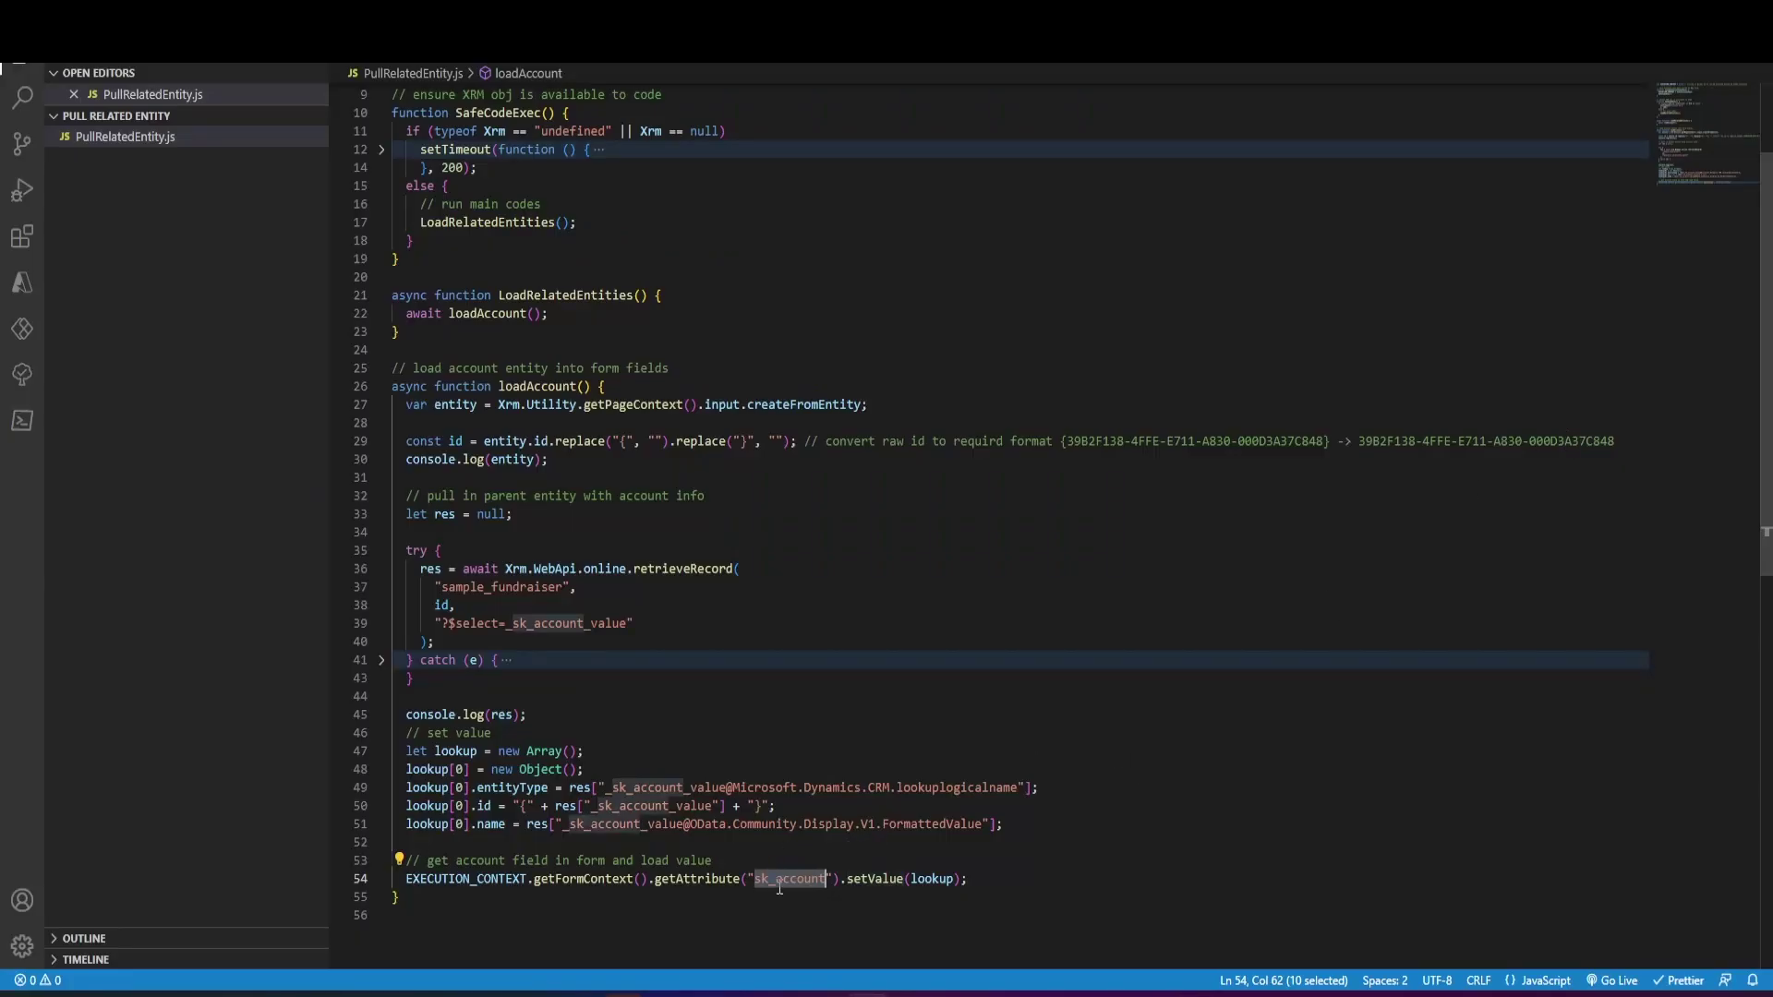
{"action": "left_click", "coordinate": [1026, 626]}
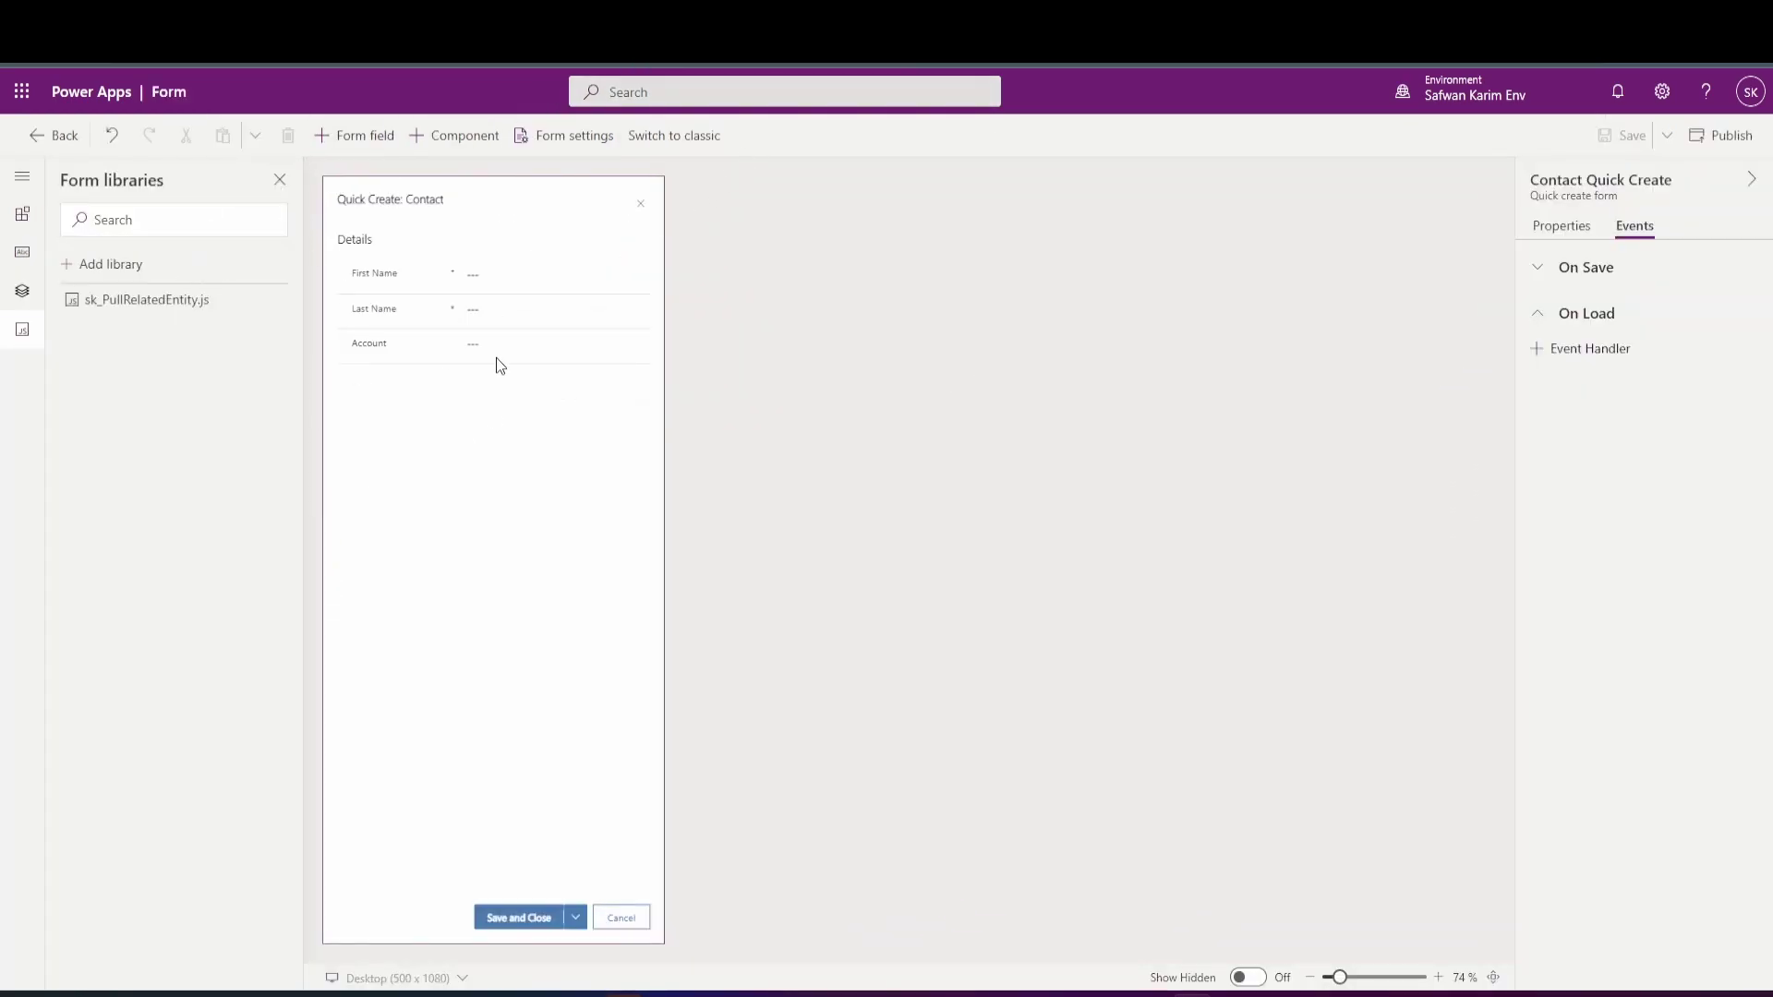
- Check Form libraries and close the Add library dialog without adding anything
{"action": "left_click", "coordinate": [22, 330]}
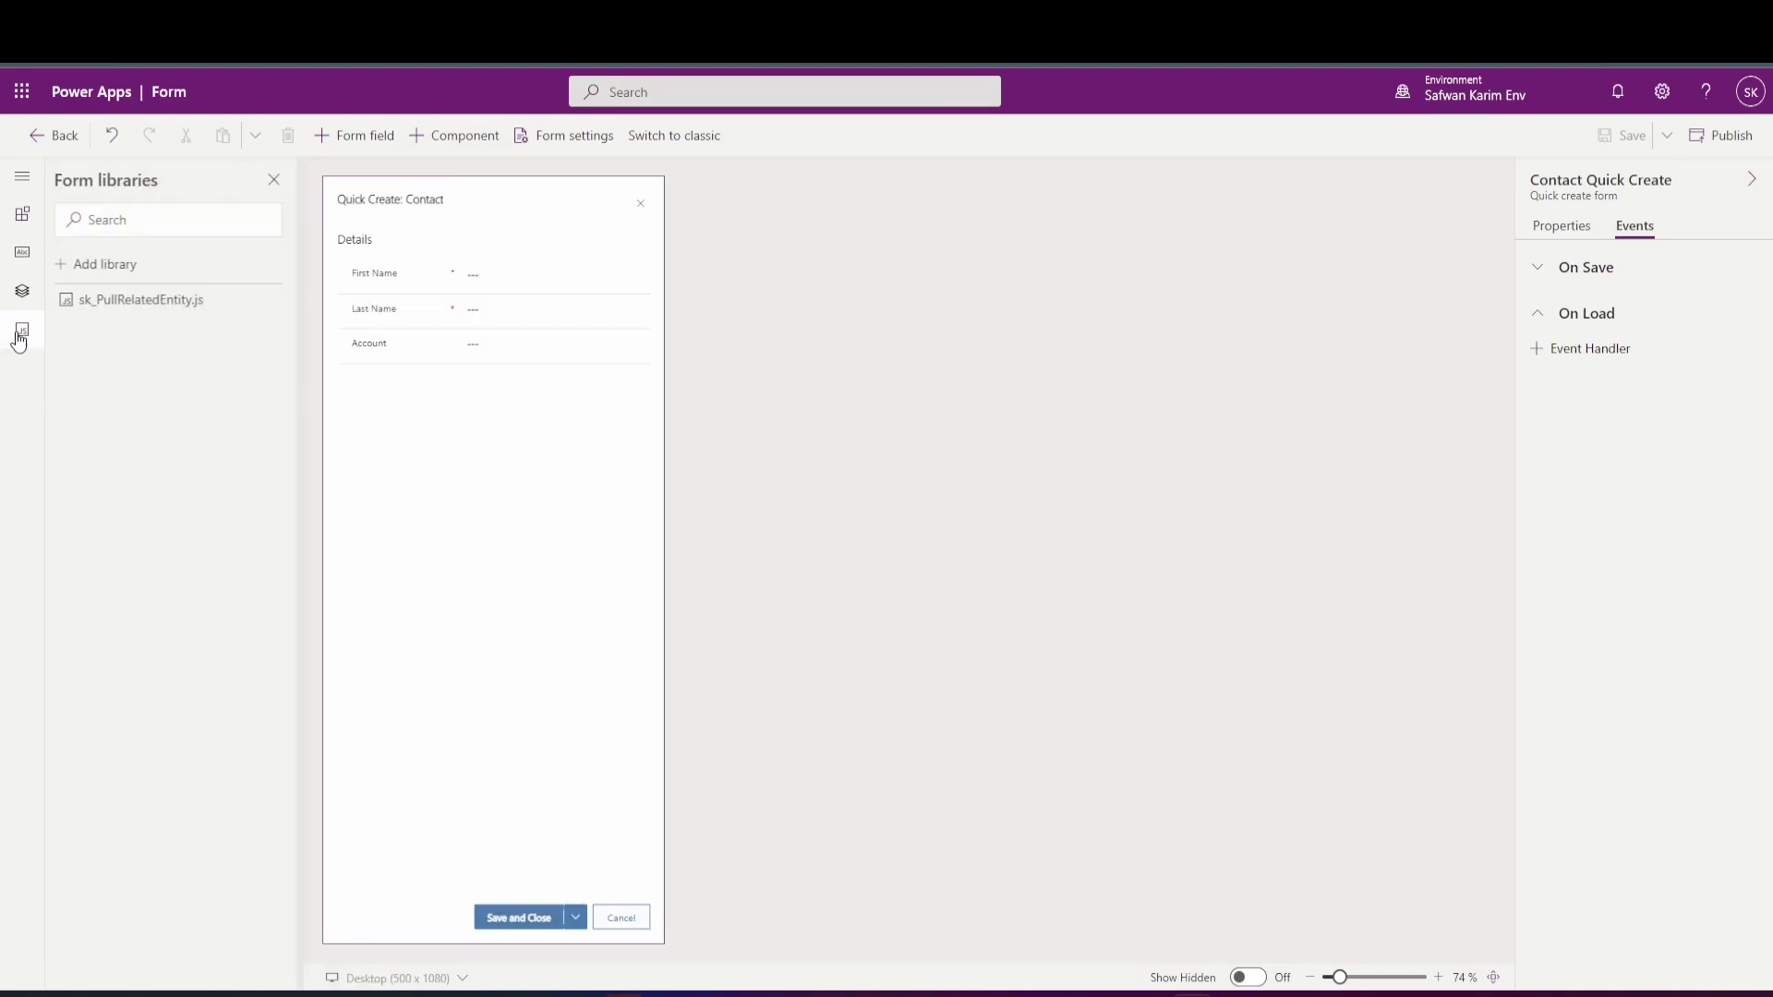
{"action": "left_click", "coordinate": [107, 263]}
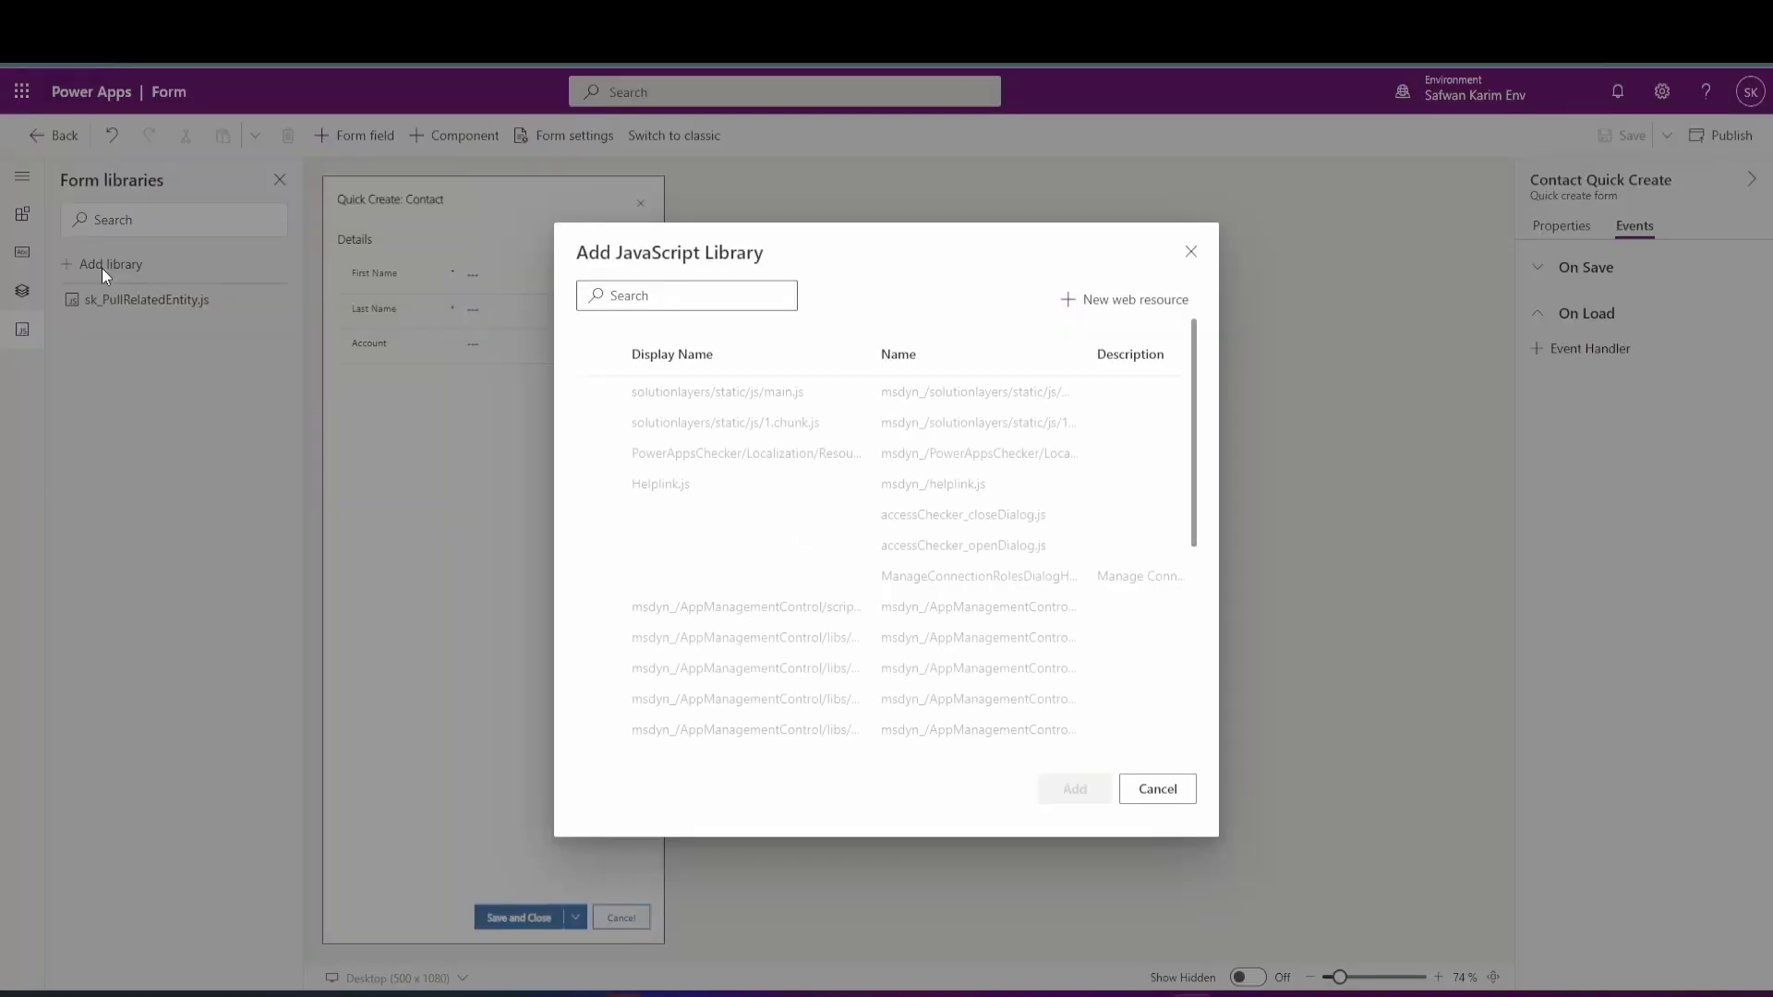
{"action": "left_click", "coordinate": [1189, 253]}
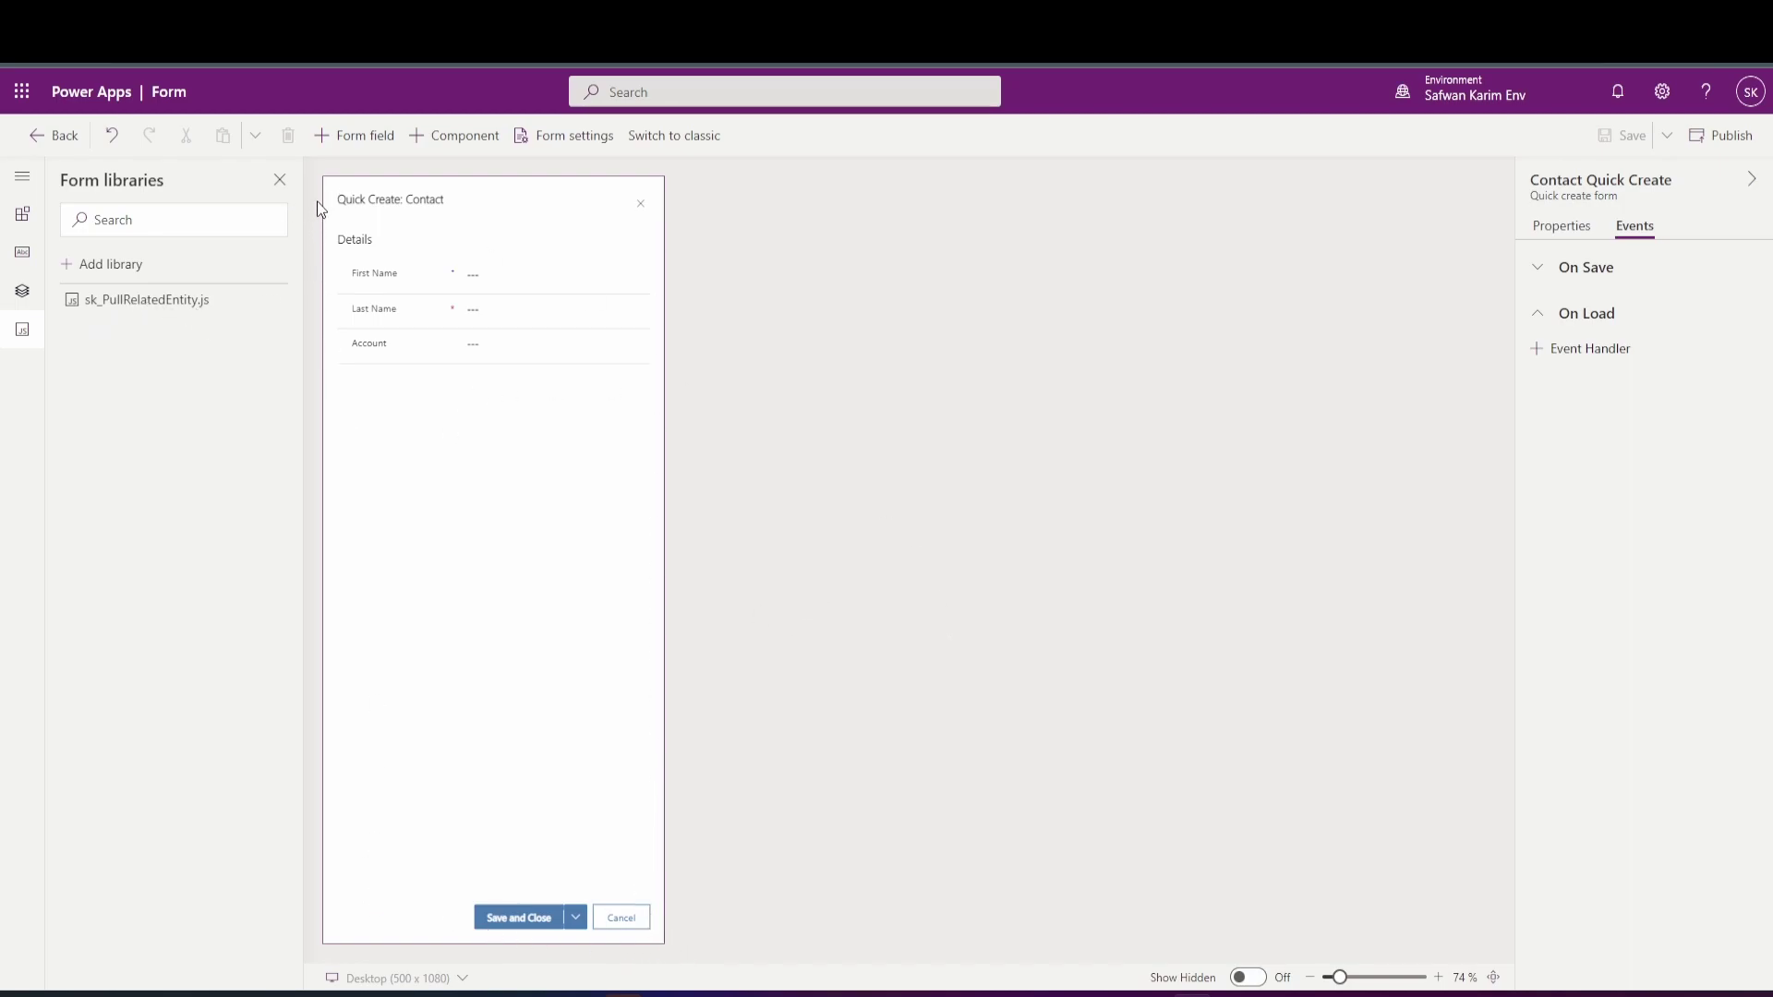
- Add an onLoad On Load event handler with the execution context passed
{"action": "left_click", "coordinate": [389, 357]}
{"action": "left_click", "coordinate": [429, 455]}
{"action": "left_click", "coordinate": [721, 477]}
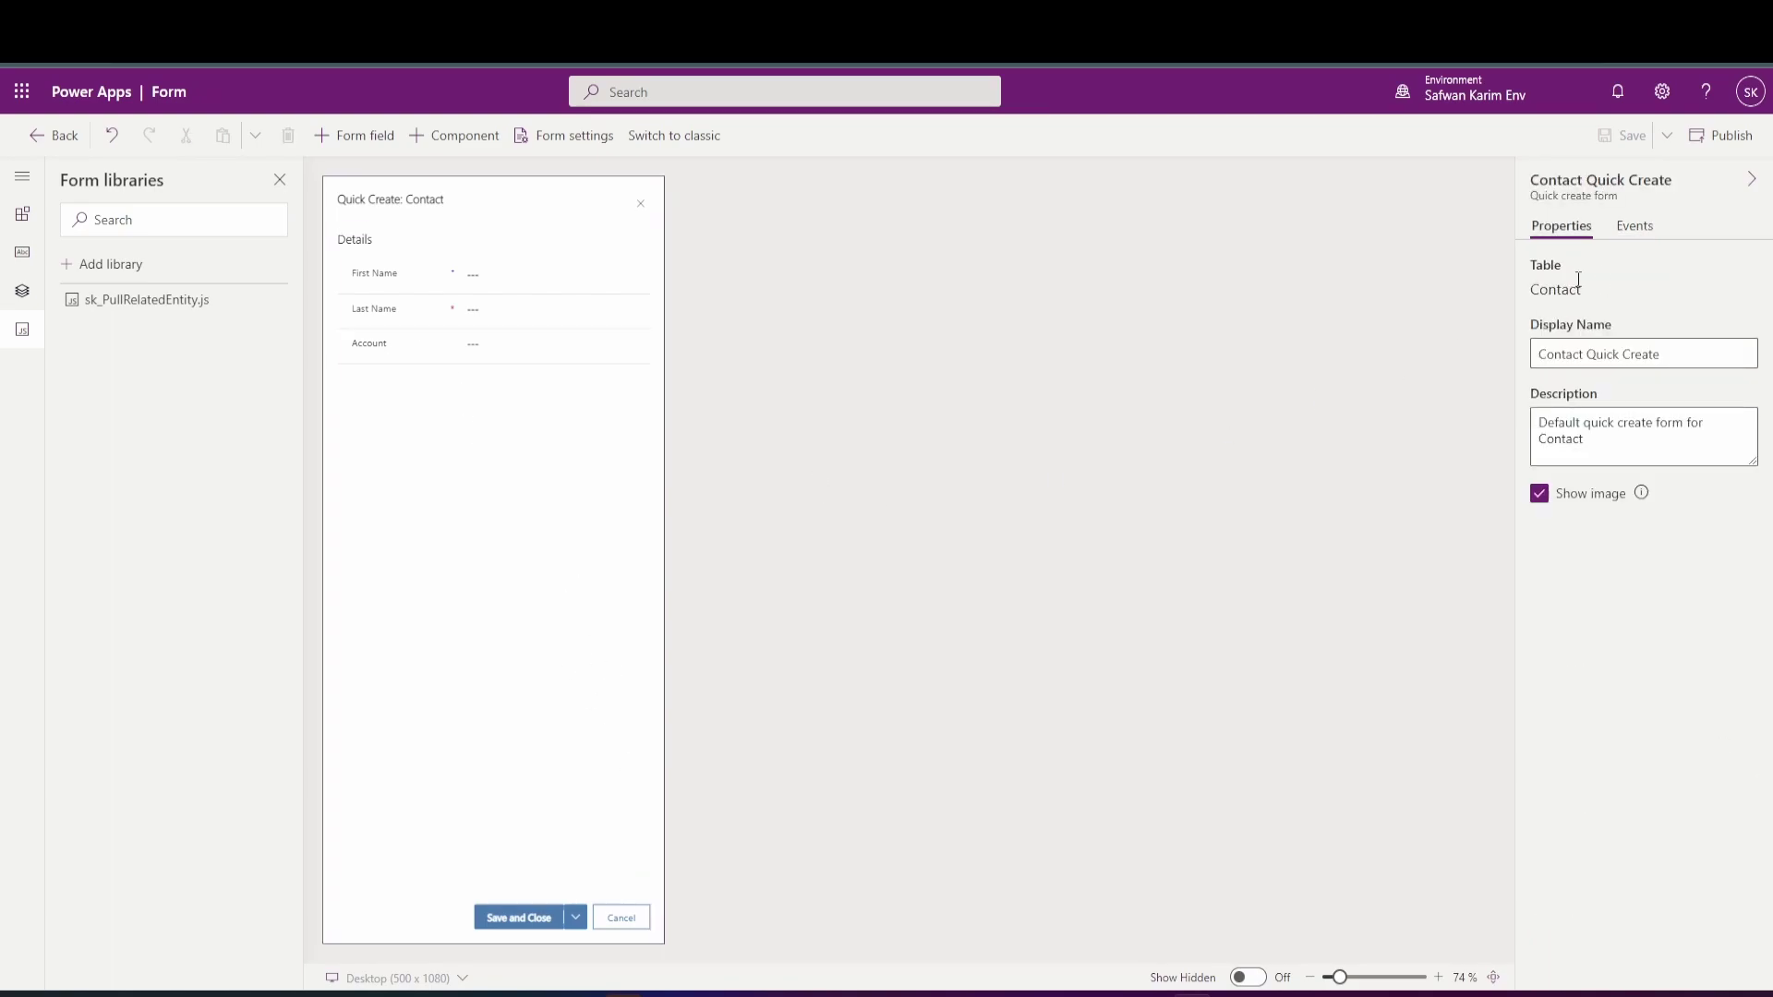
{"action": "left_click", "coordinate": [1633, 228]}
{"action": "left_click", "coordinate": [1559, 364]}
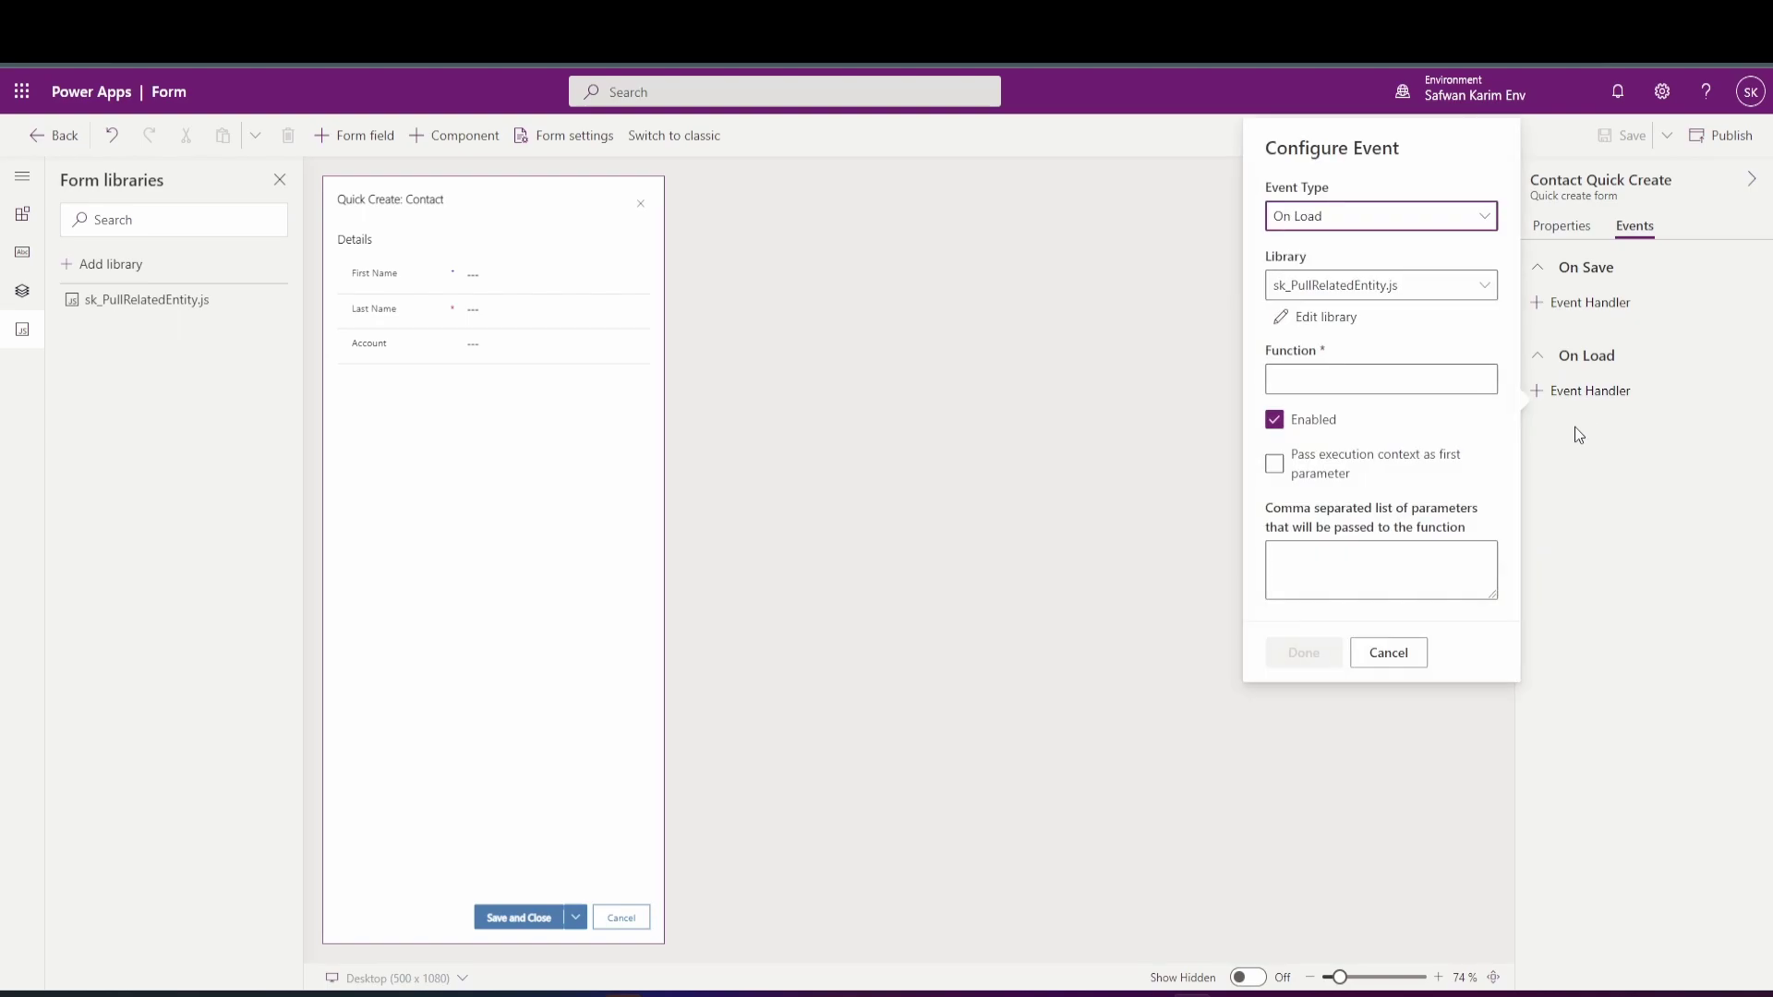
{"action": "left_click", "coordinate": [1347, 377]}
{"action": "type", "text": "onl"}
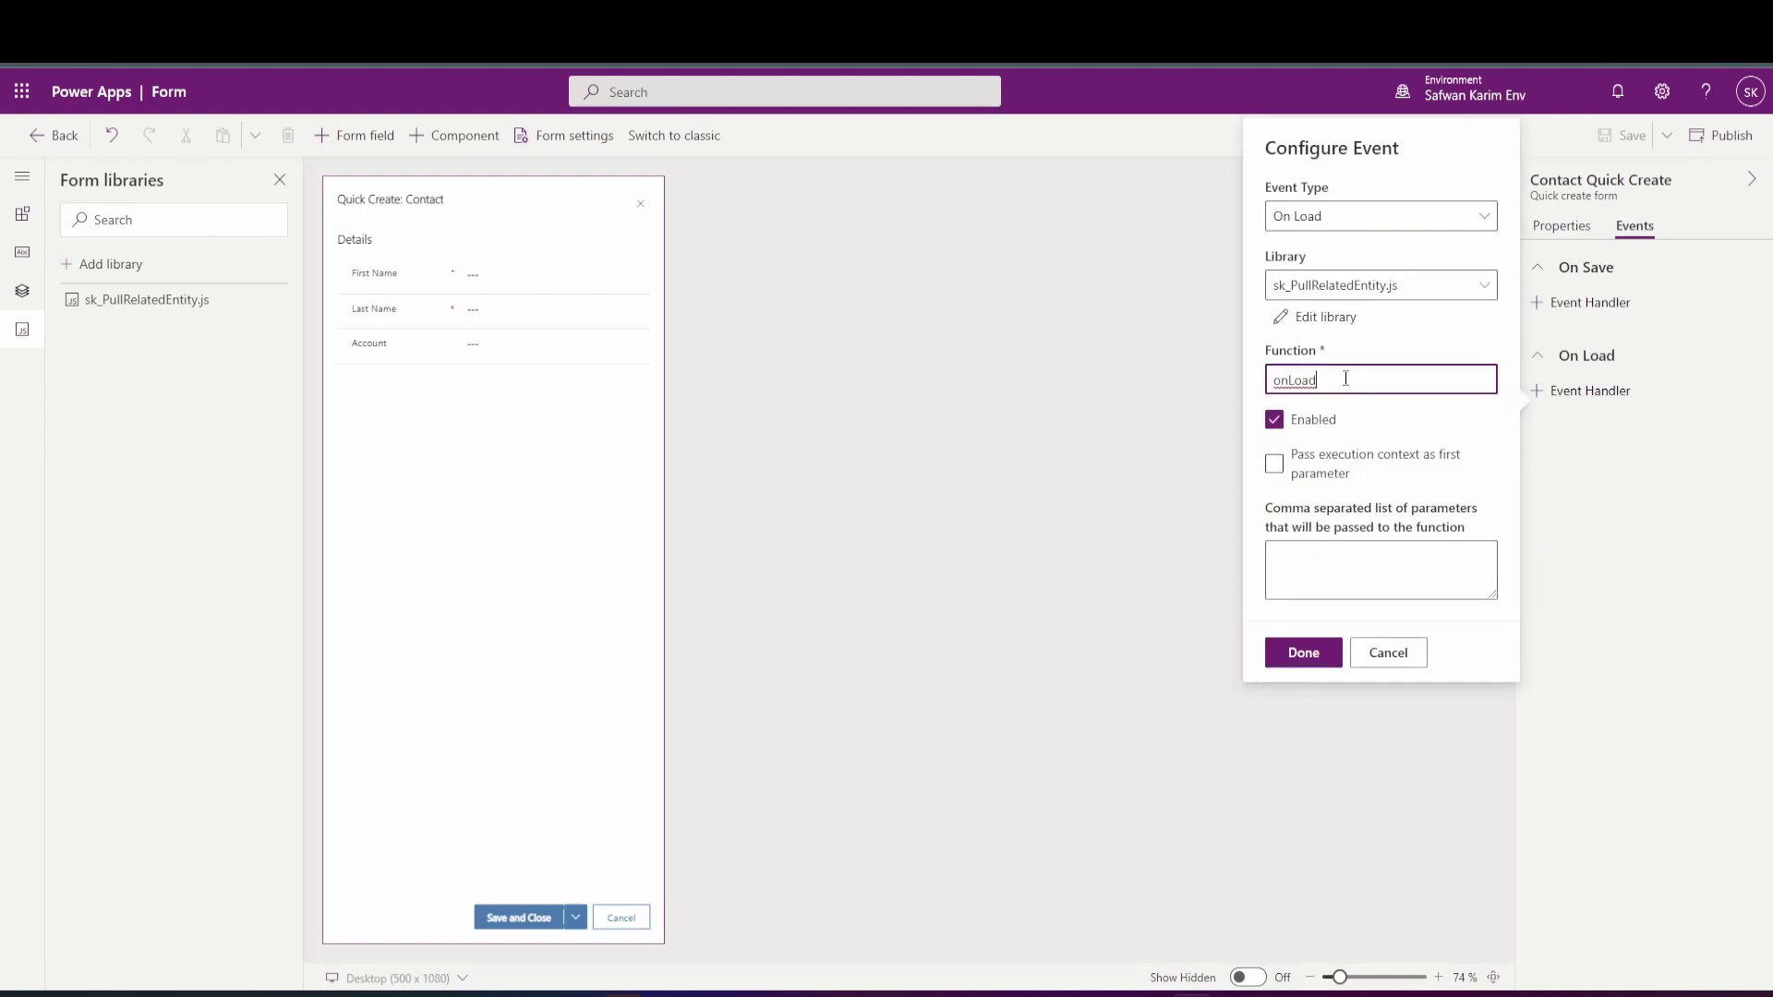
{"action": "left_click", "coordinate": [1303, 468]}
{"action": "left_click", "coordinate": [1309, 652]}
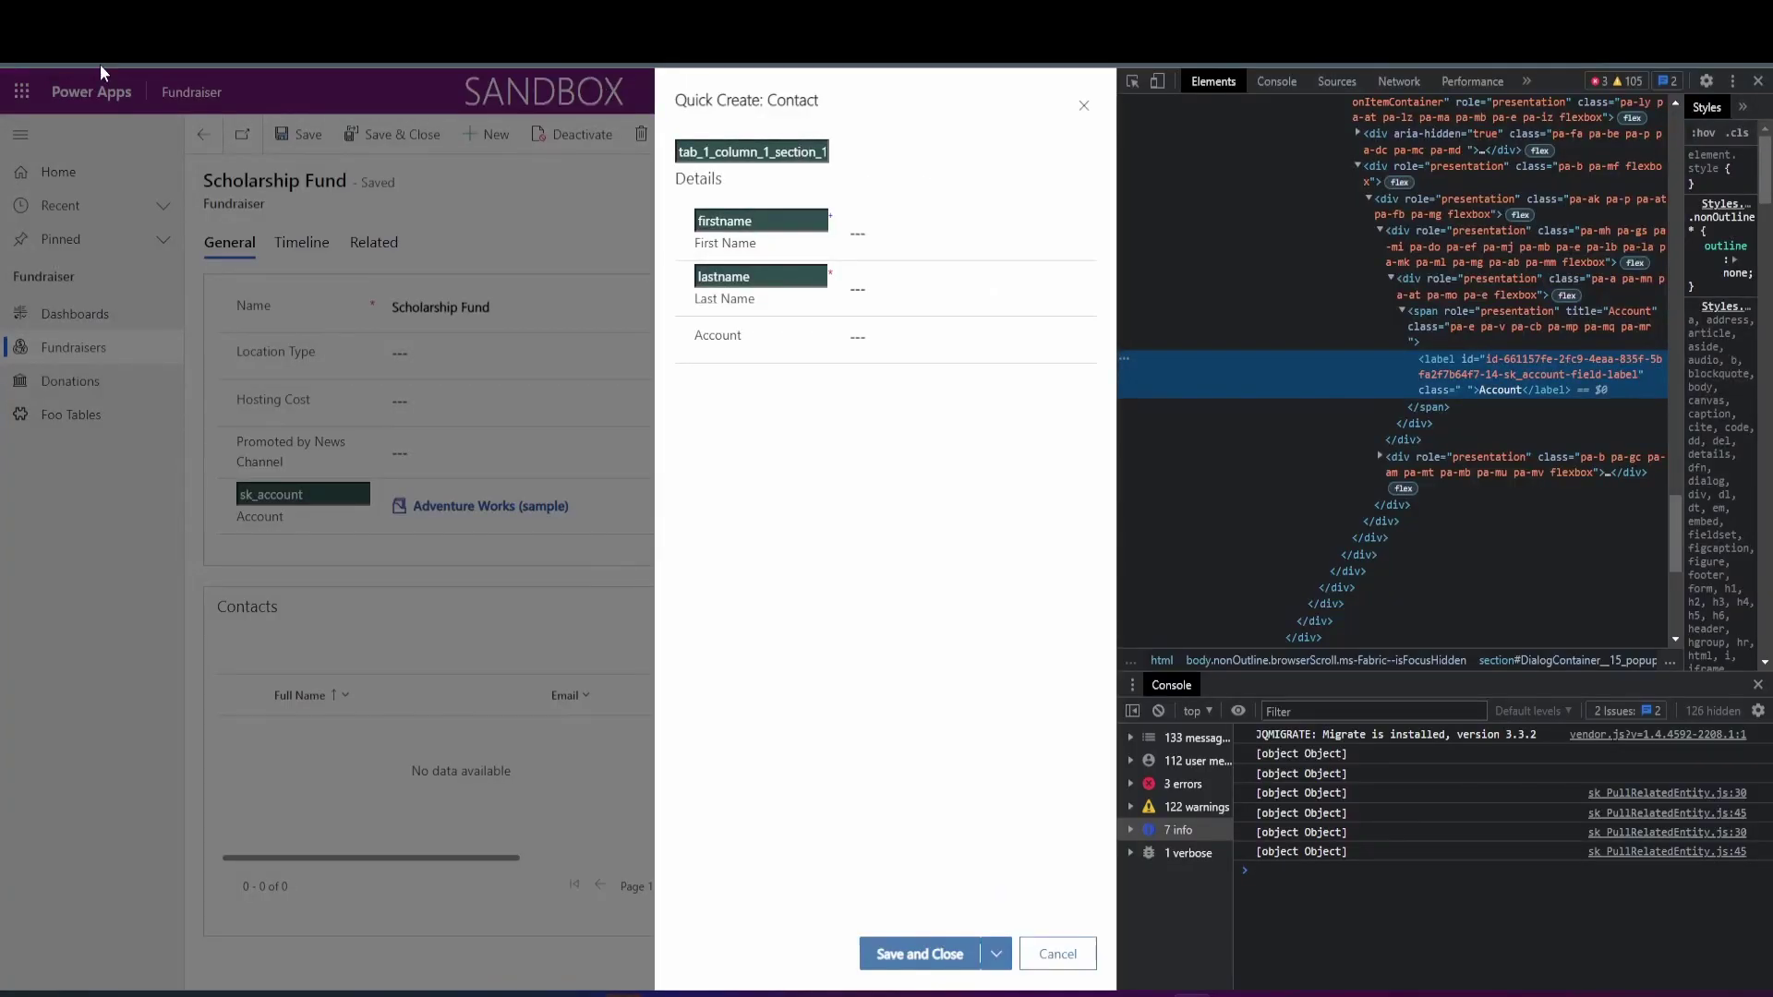
- Empty the browser cache and hard reload Power Apps
{"action": "right_click", "coordinate": [75, 62]}
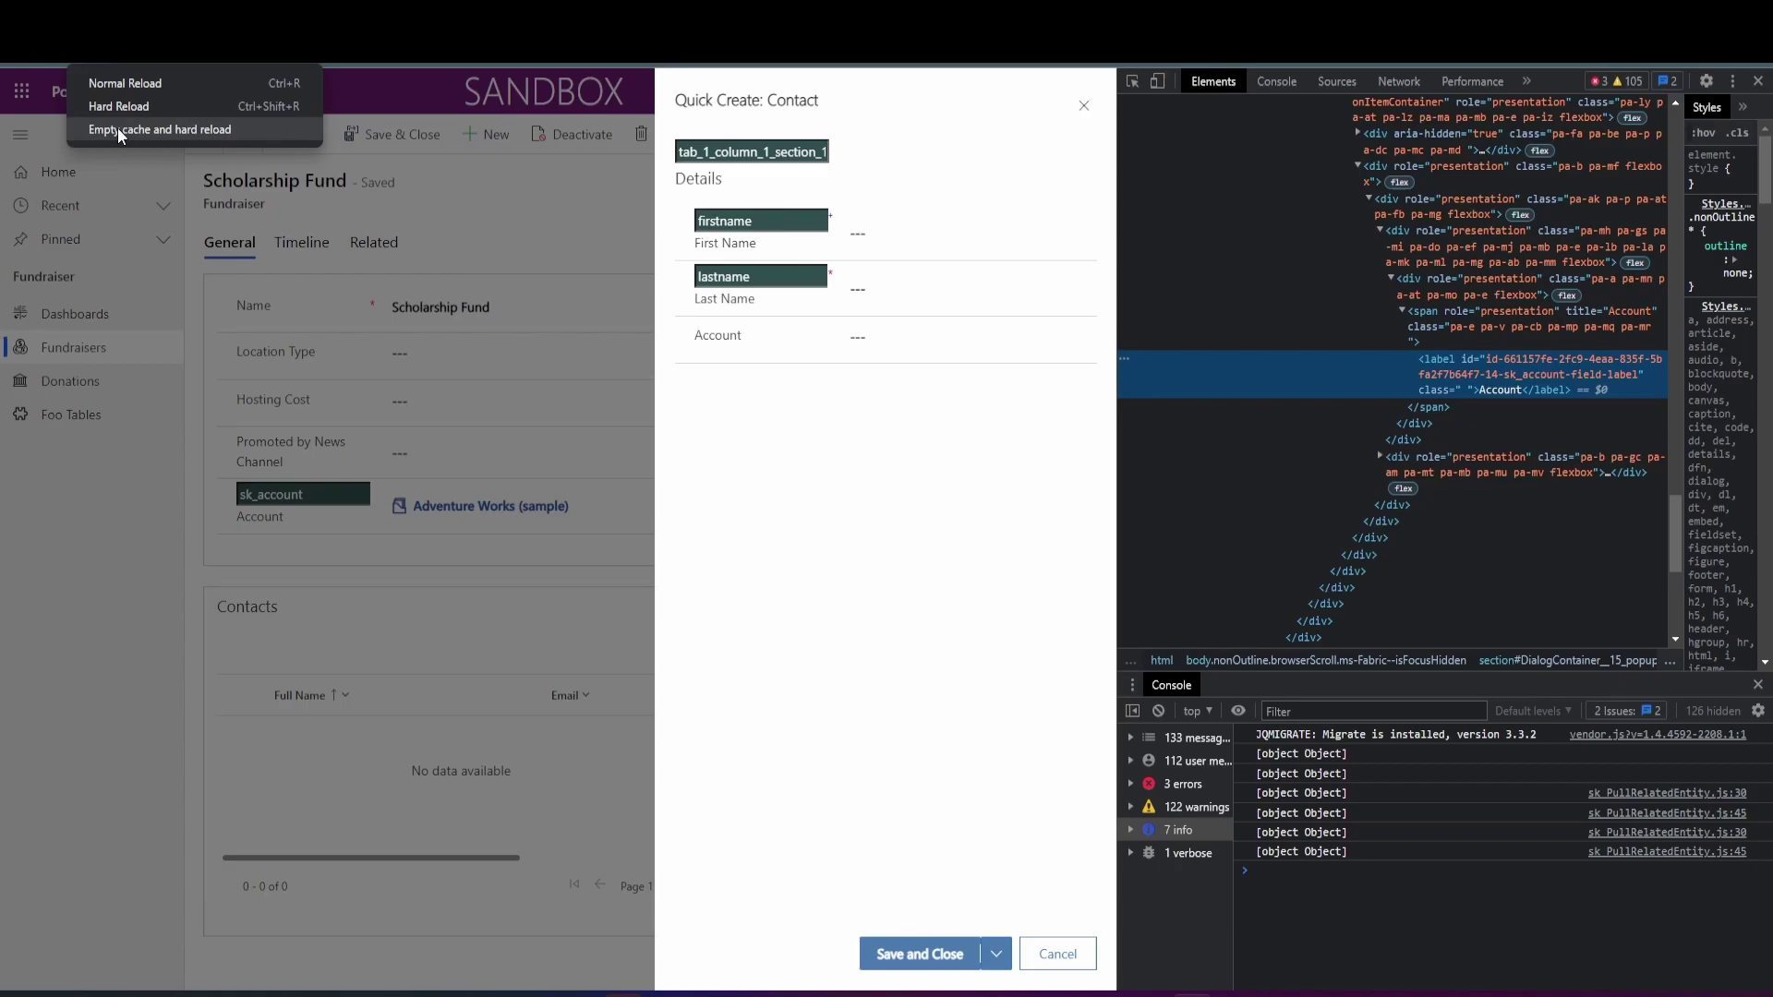
{"action": "left_click", "coordinate": [118, 128]}
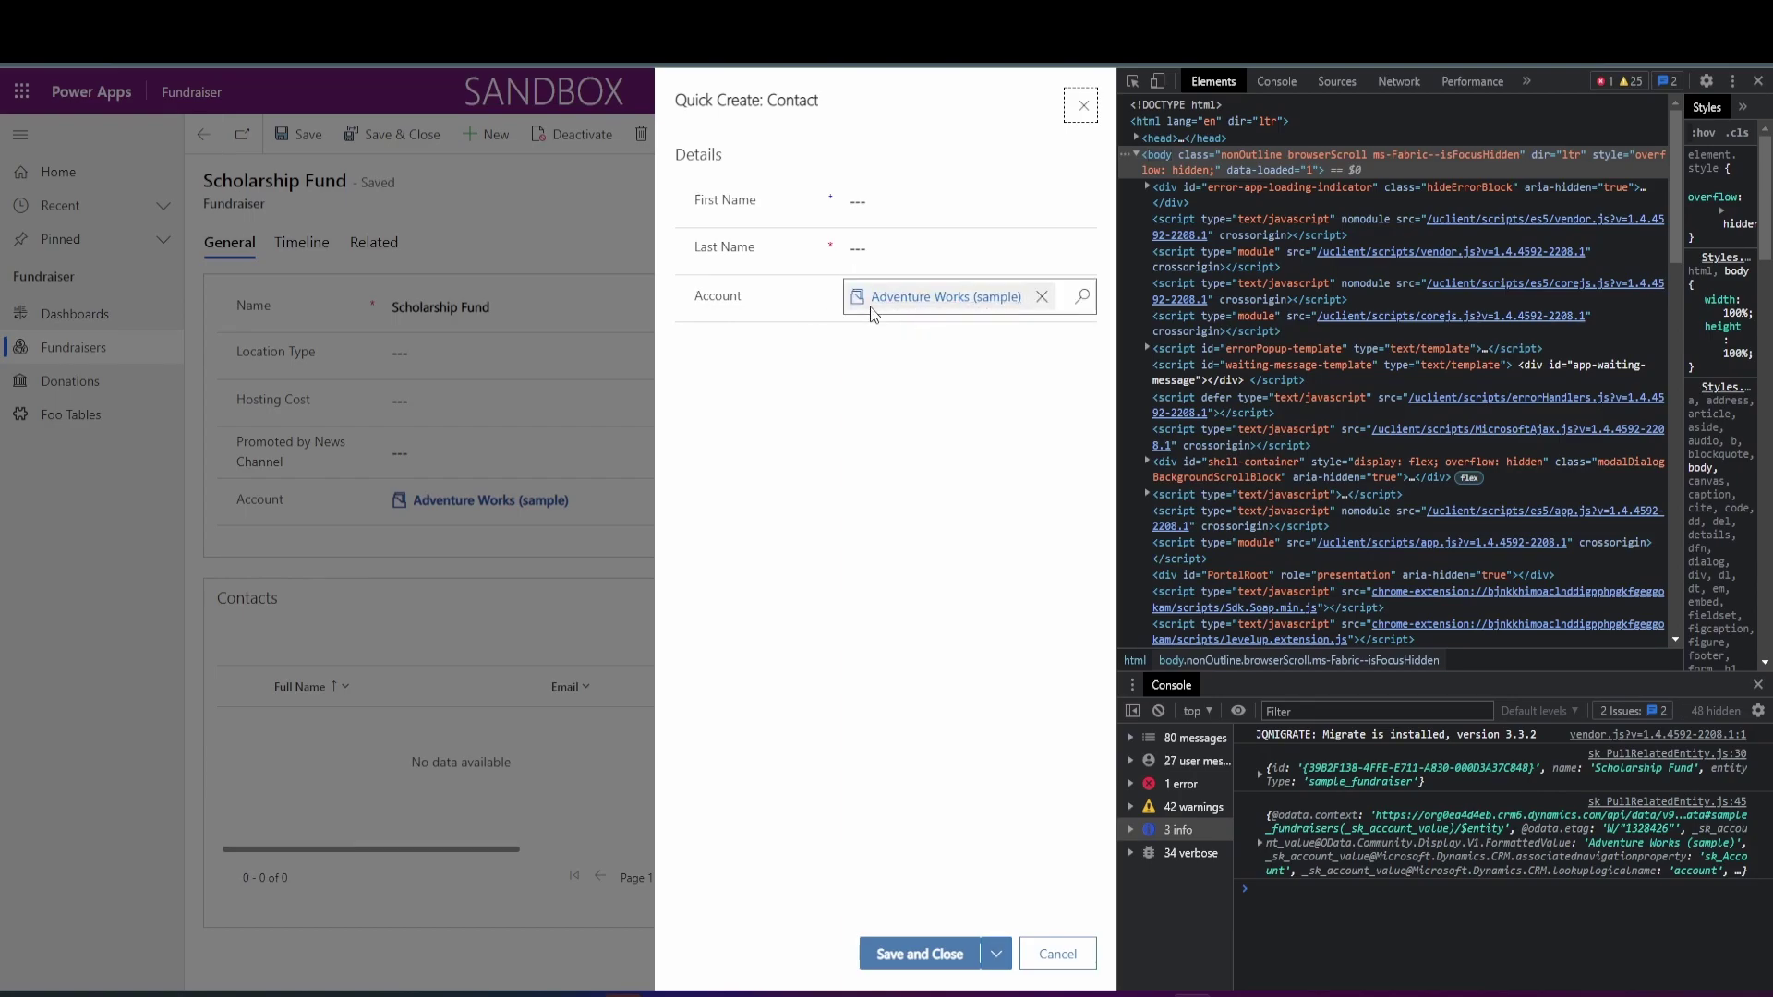
- Close DevTools and discard the unsaved quick-create contact
{"action": "left_click", "coordinate": [1757, 81]}
{"action": "left_click", "coordinate": [1671, 296]}
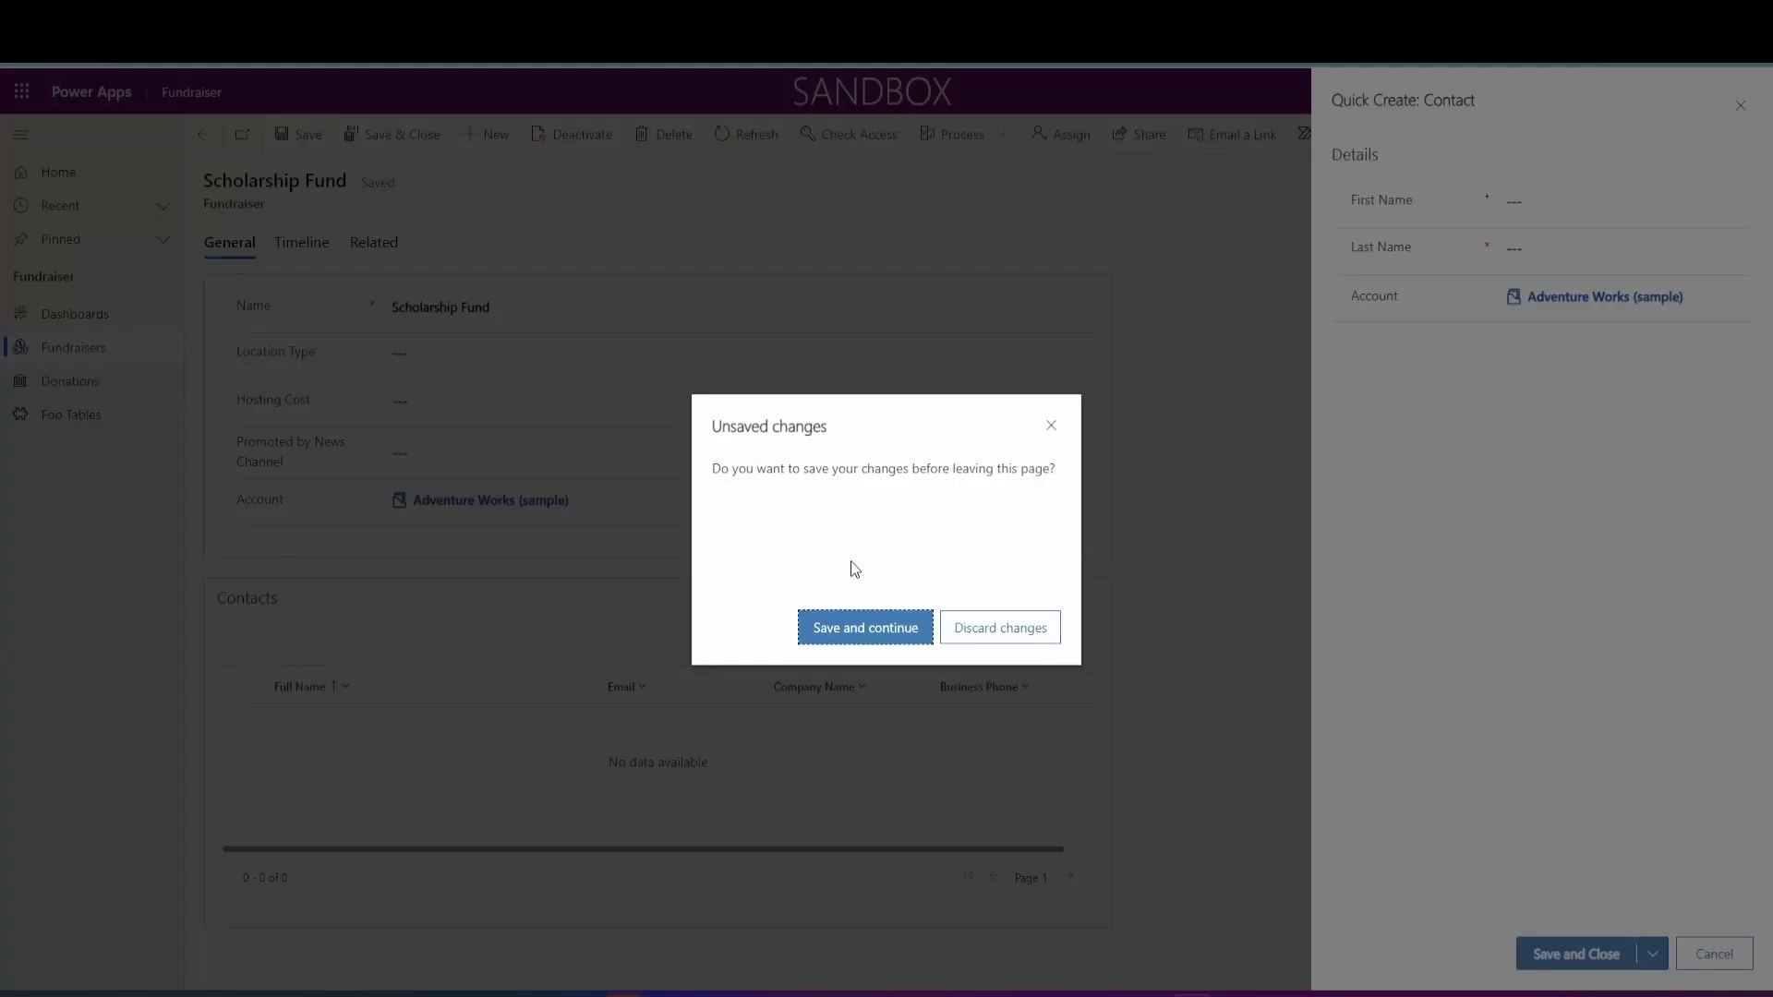
{"action": "left_click", "coordinate": [856, 626]}
- Set the Fundraiser Account to A. Datum Corporation (sample), save, and check a new contact
{"action": "left_click", "coordinate": [582, 500]}
{"action": "left_click", "coordinate": [1085, 500]}
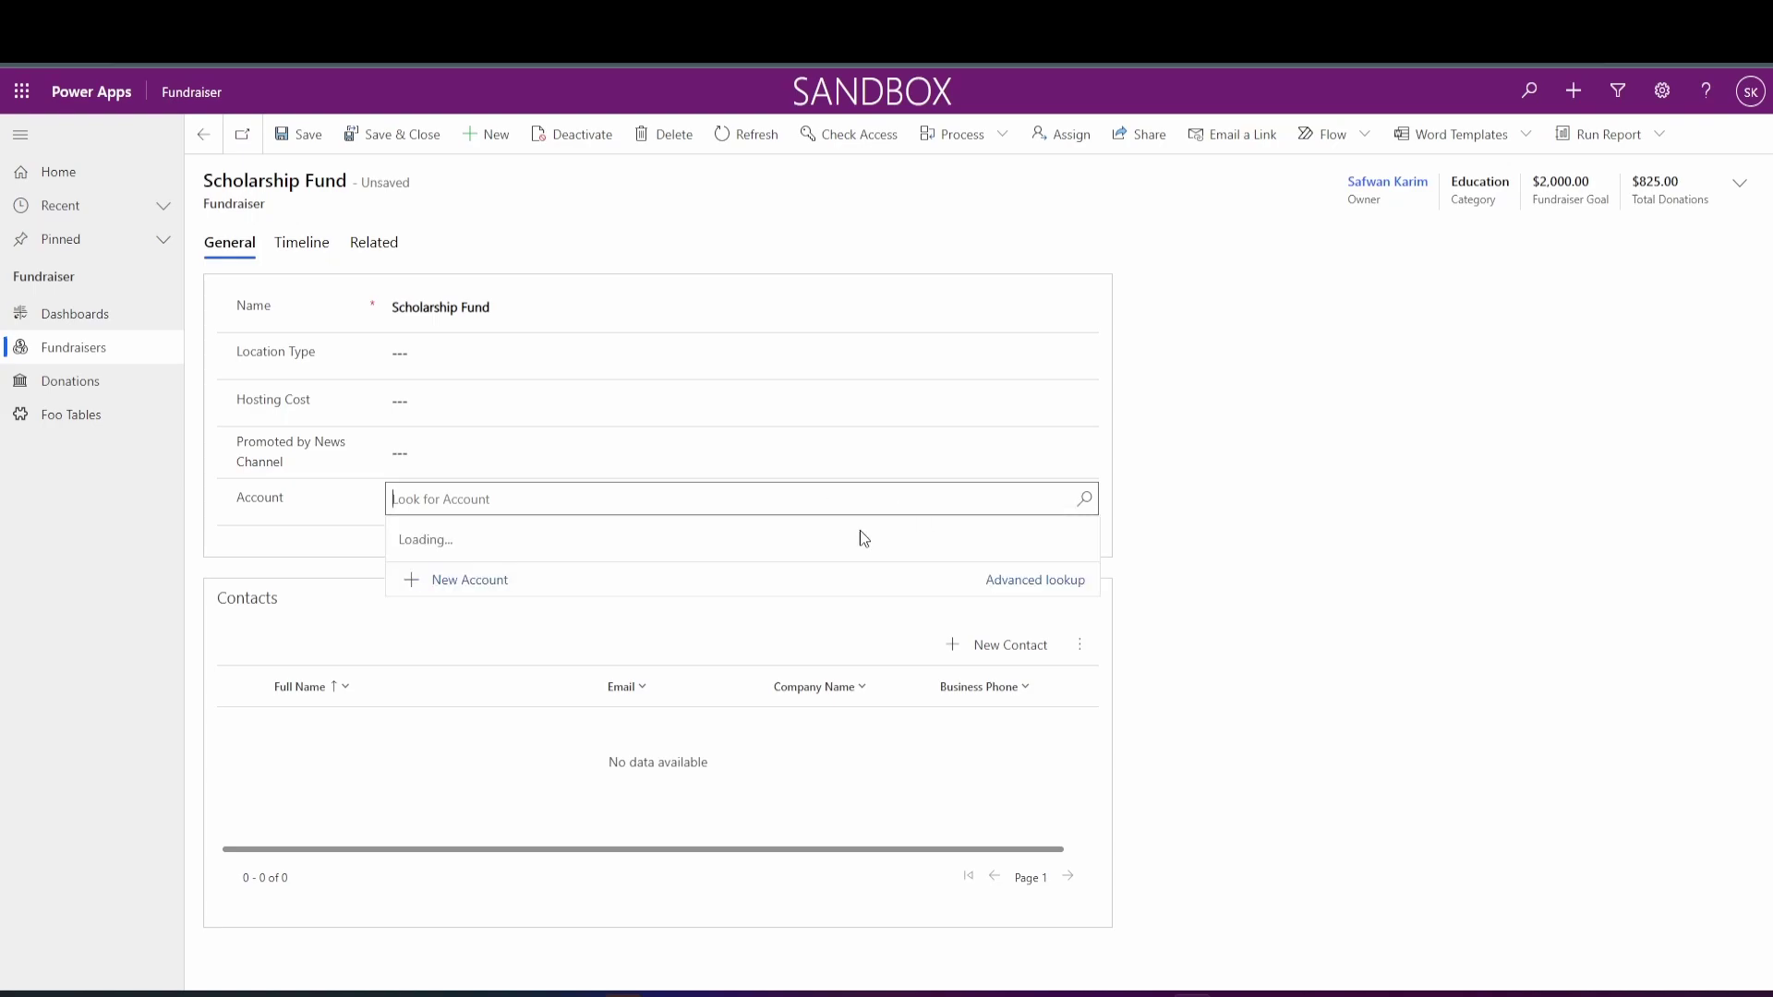
{"action": "left_click", "coordinate": [495, 574]}
{"action": "mouse_move", "coordinate": [742, 501]}
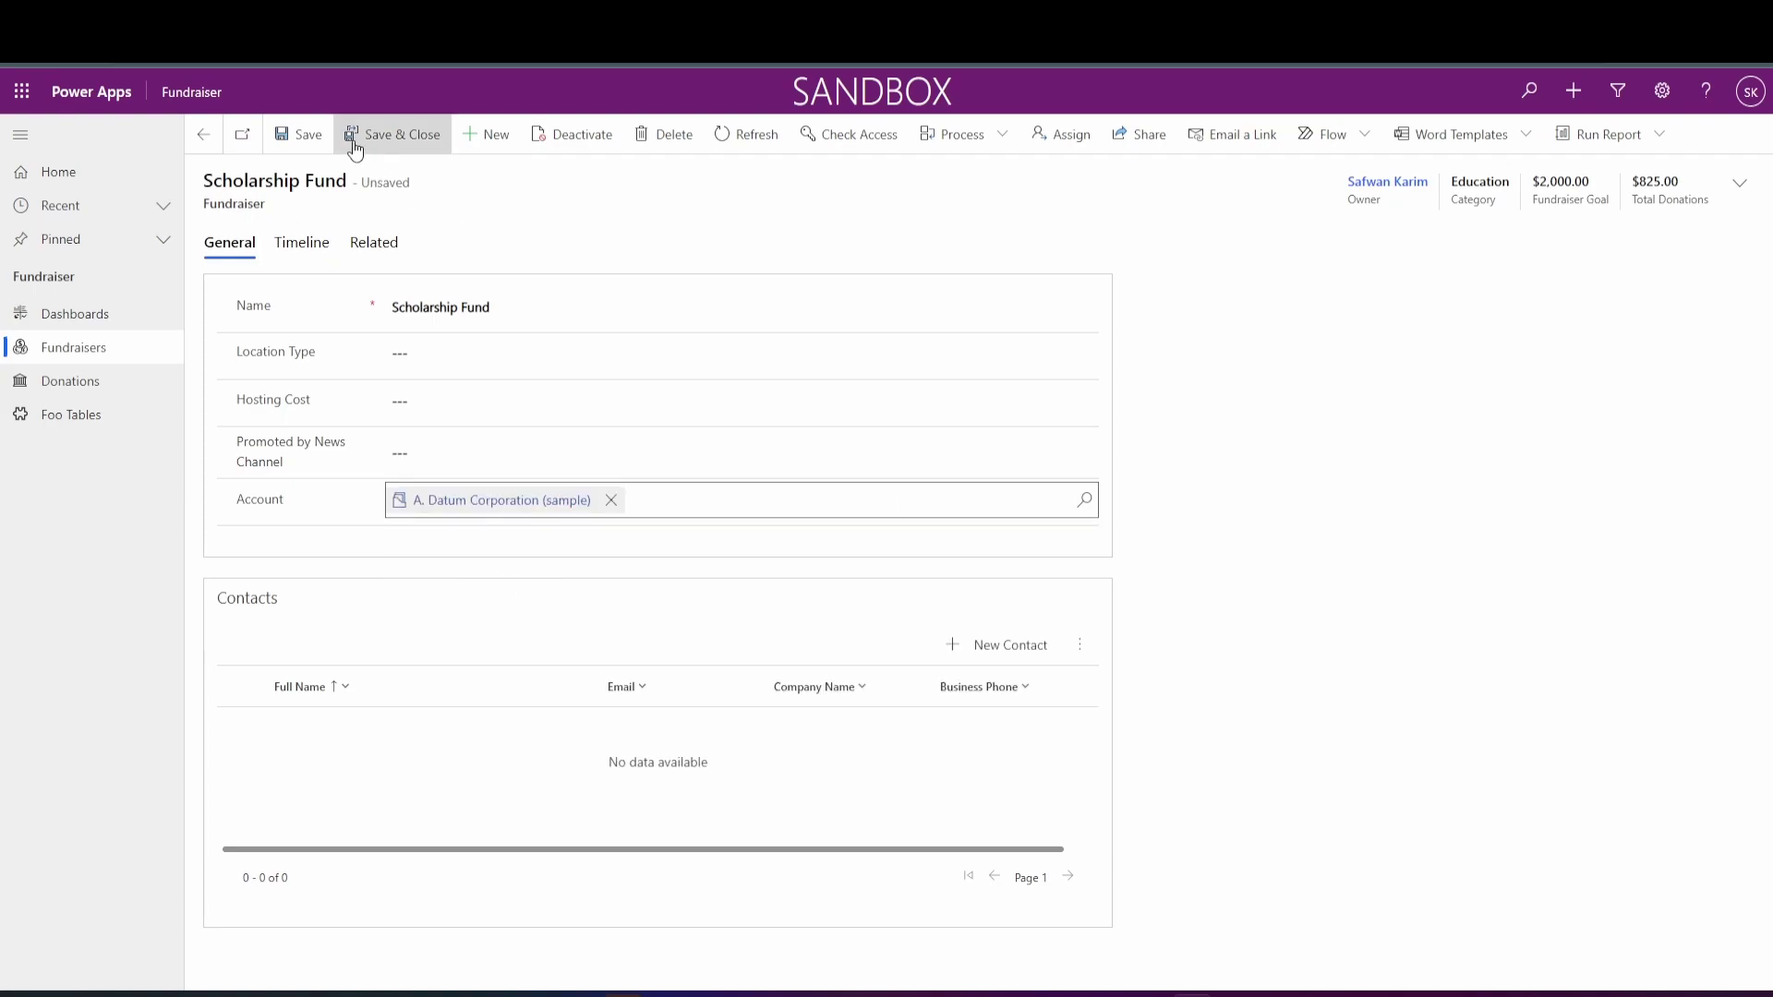
{"action": "left_click", "coordinate": [312, 136]}
{"action": "left_click", "coordinate": [1000, 644]}
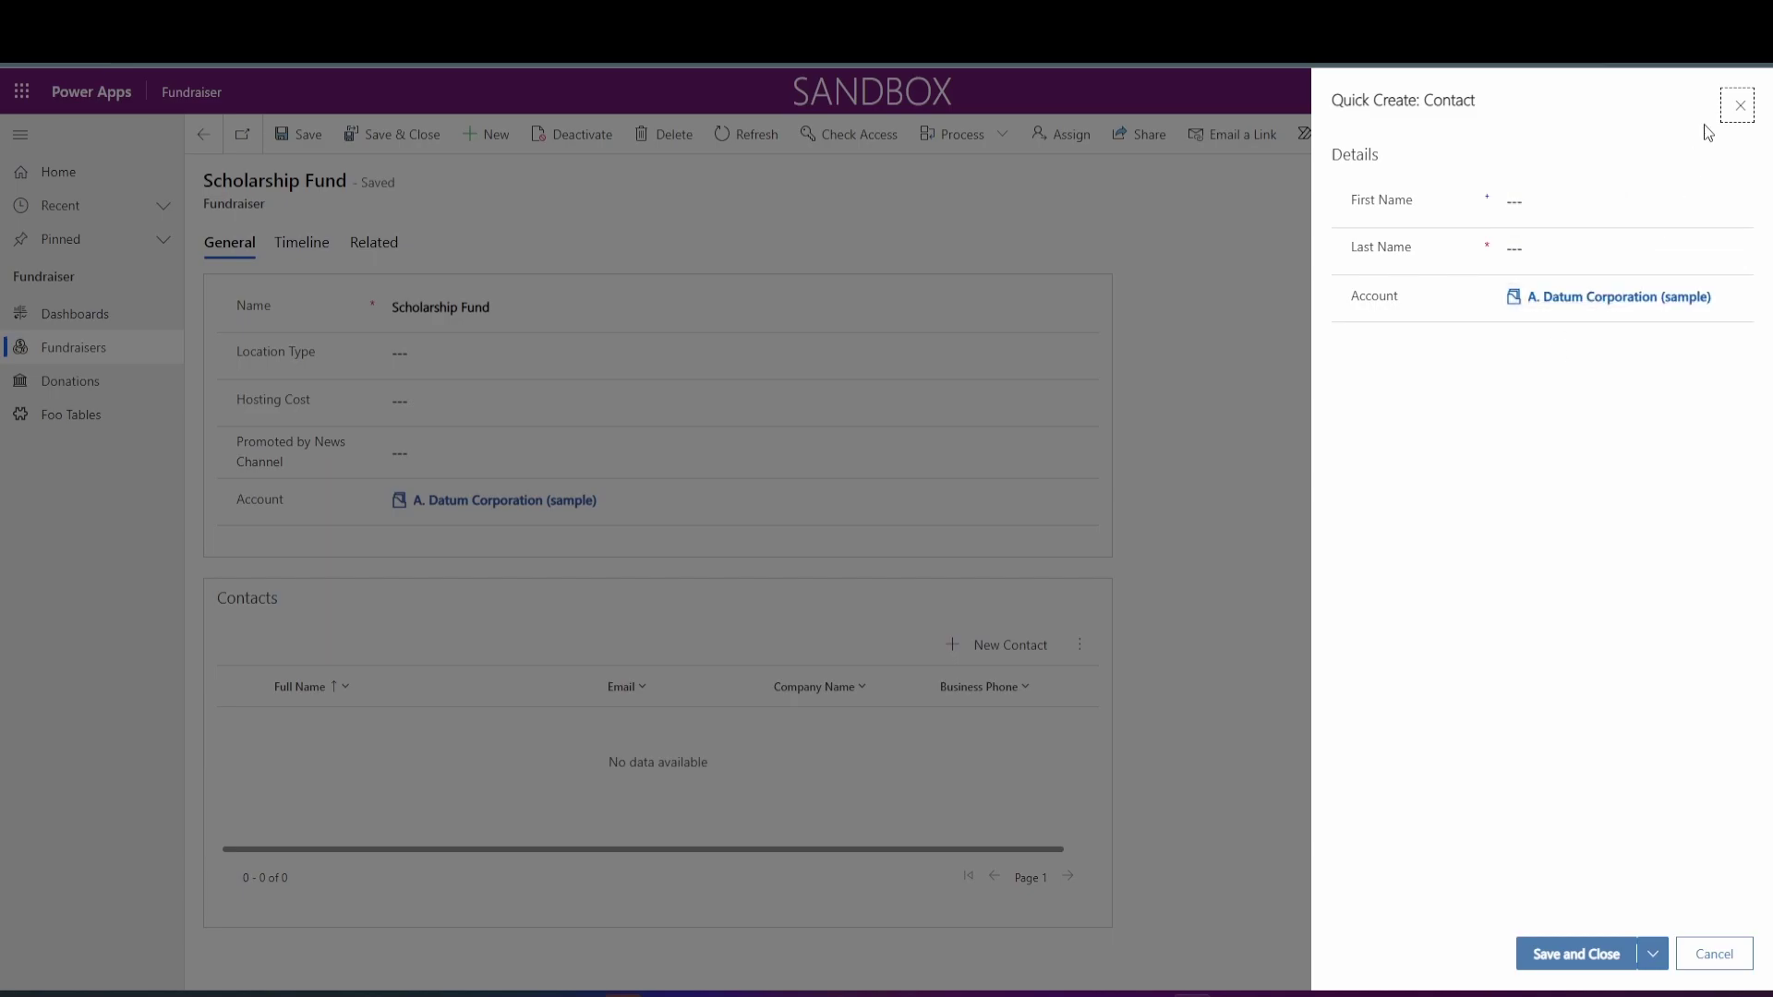
{"action": "left_click", "coordinate": [1741, 105]}
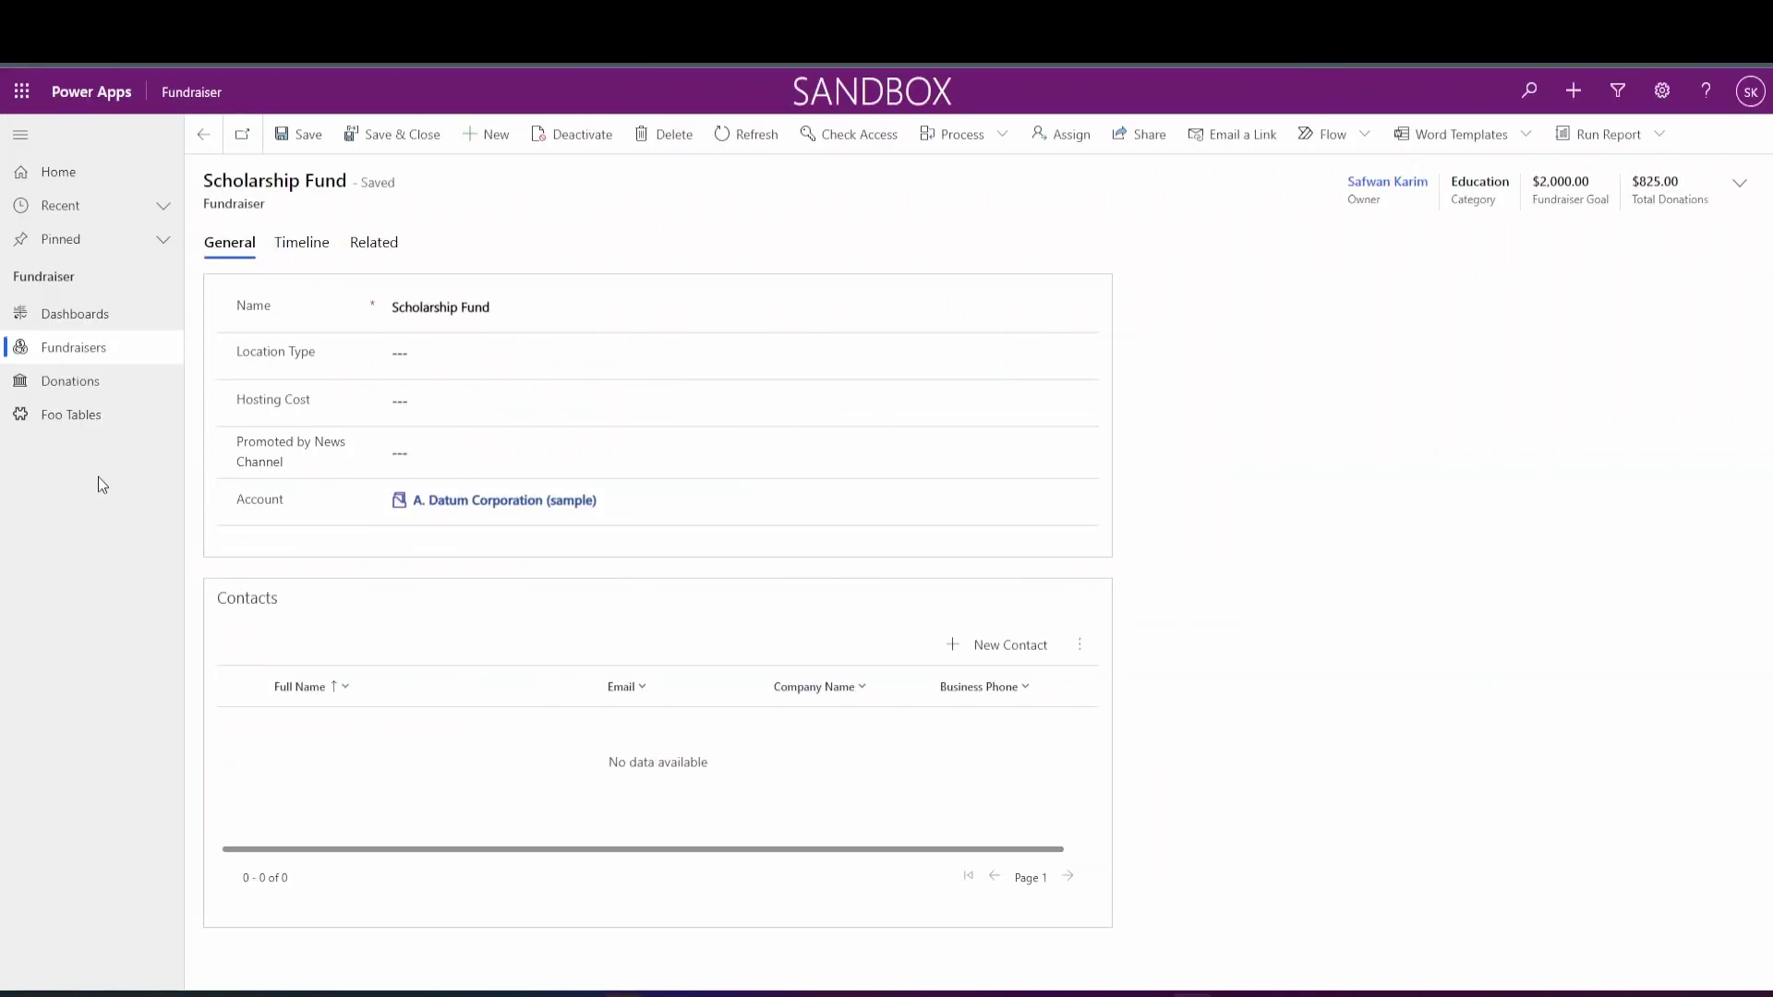